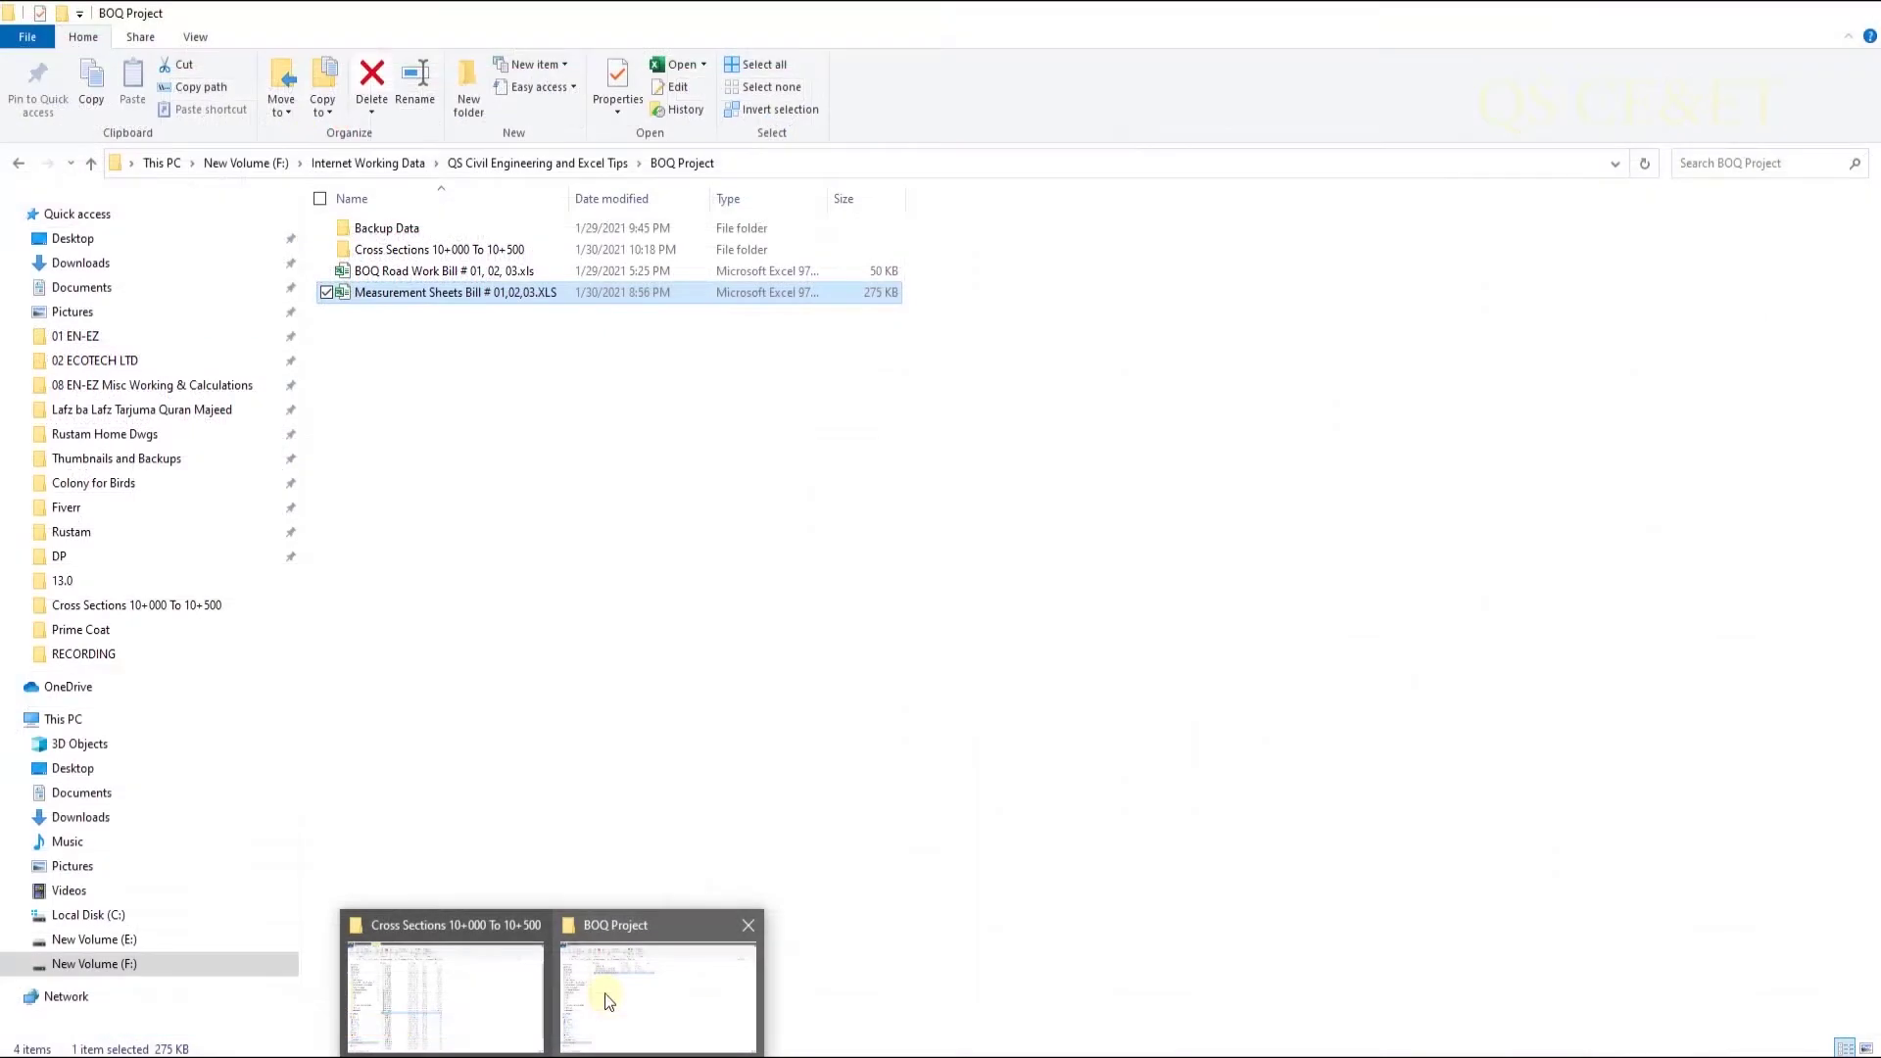
# Open the Measurement Sheets workbook and link Bill No.1's Clearing and Grubbing quantity (E8) to cell C20, the Up To Date Total on its summary 101 sheet
pyautogui.doubleClick(468, 284)
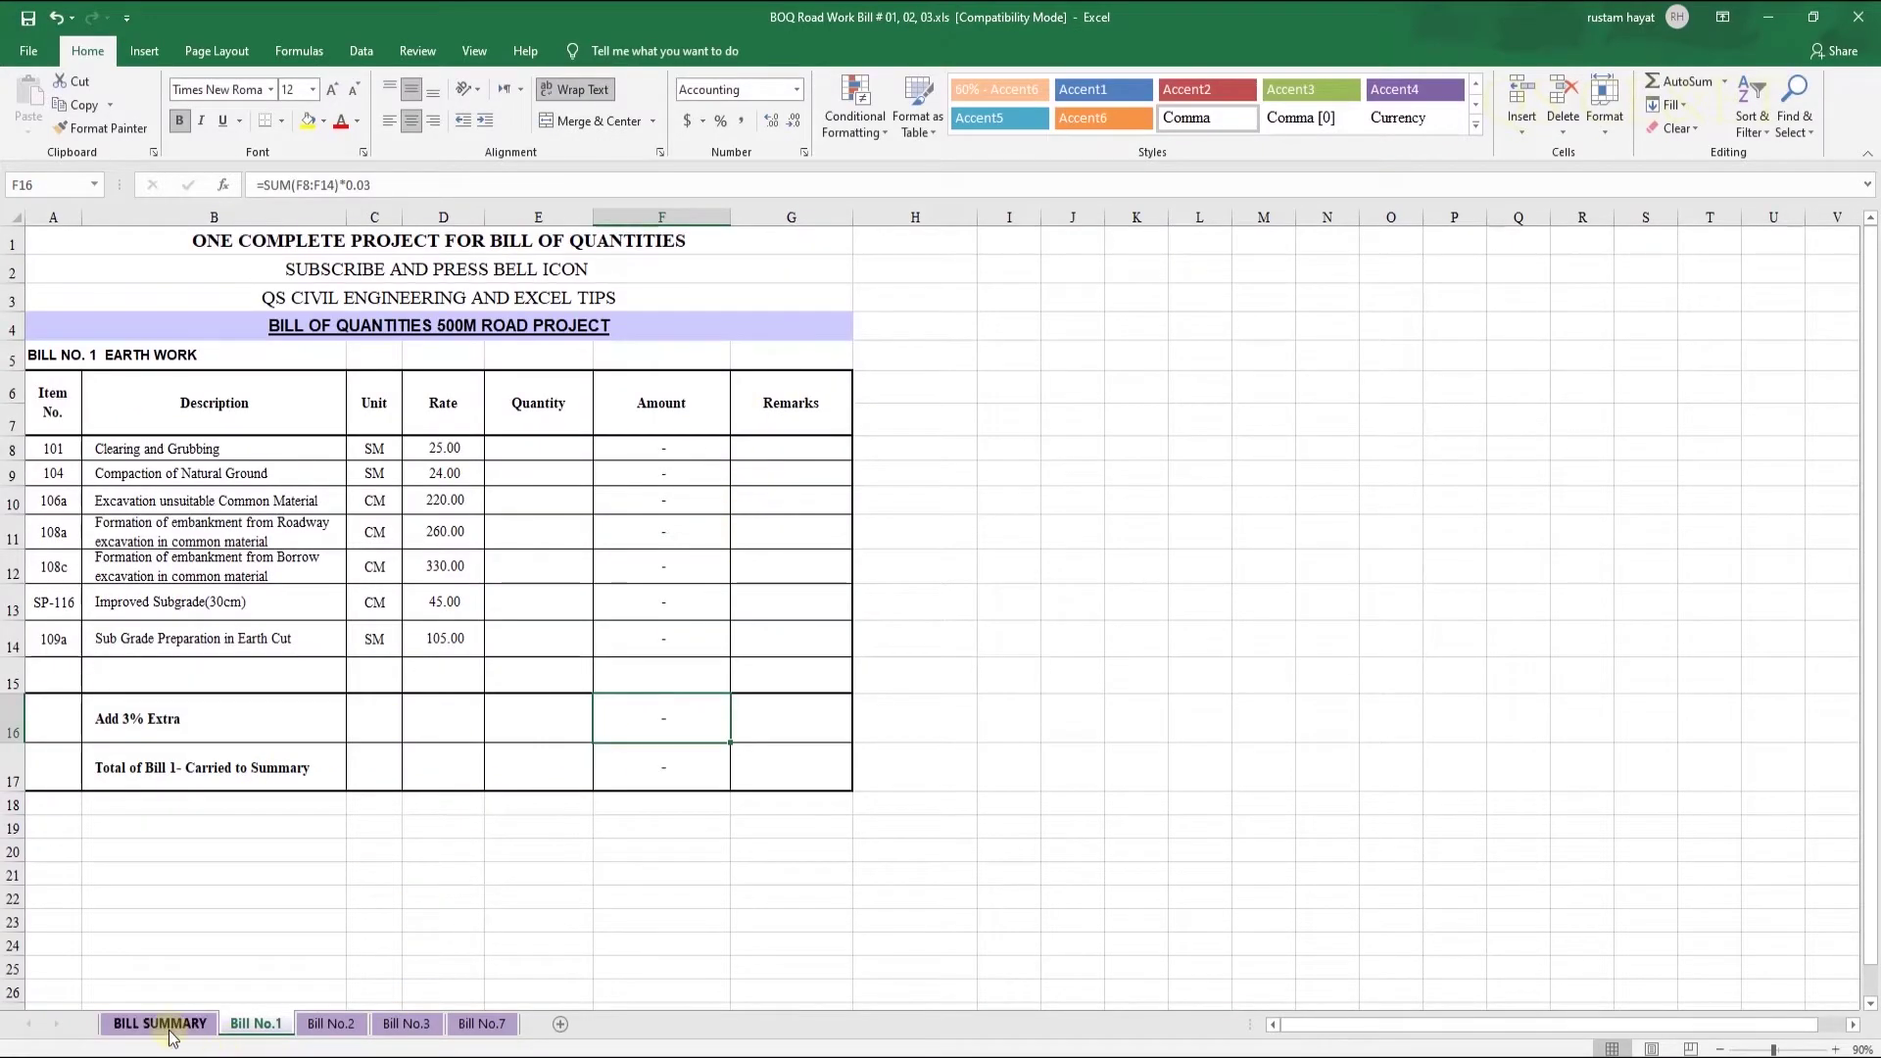
pyautogui.click(541, 450)
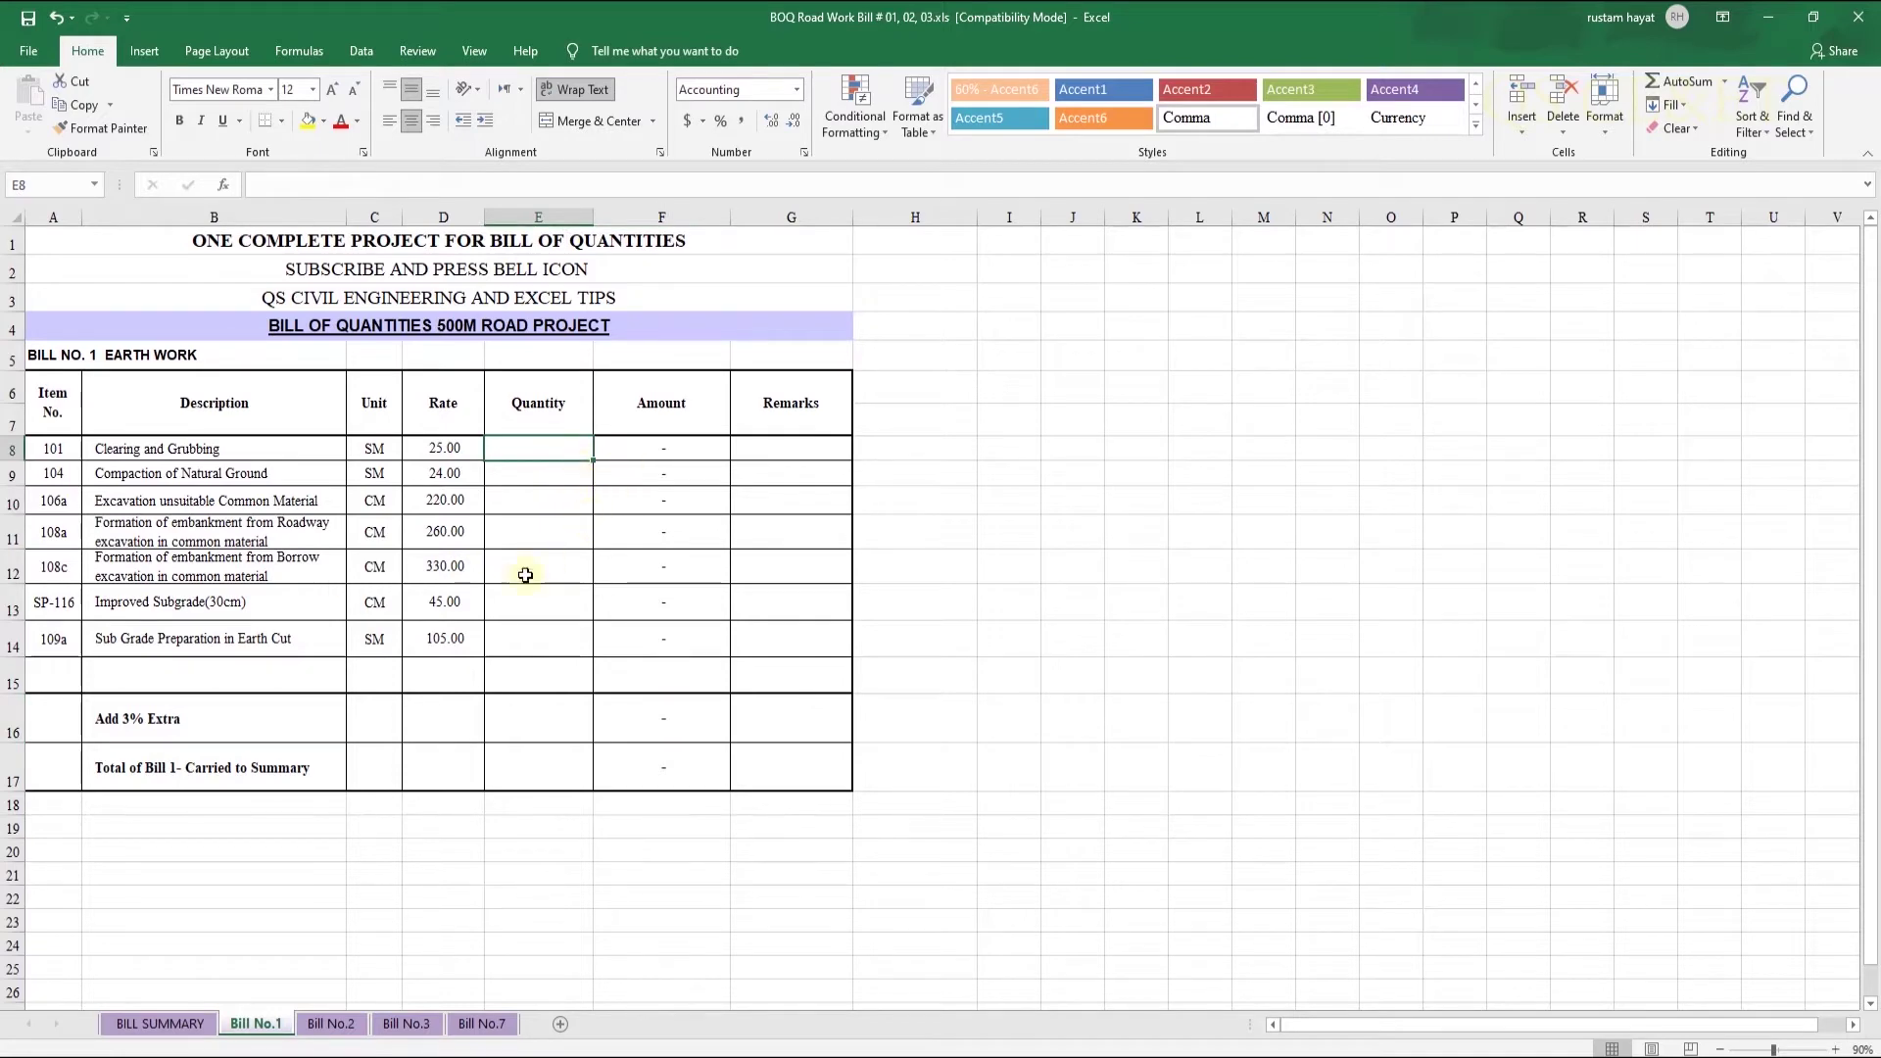
pyautogui.write('=')
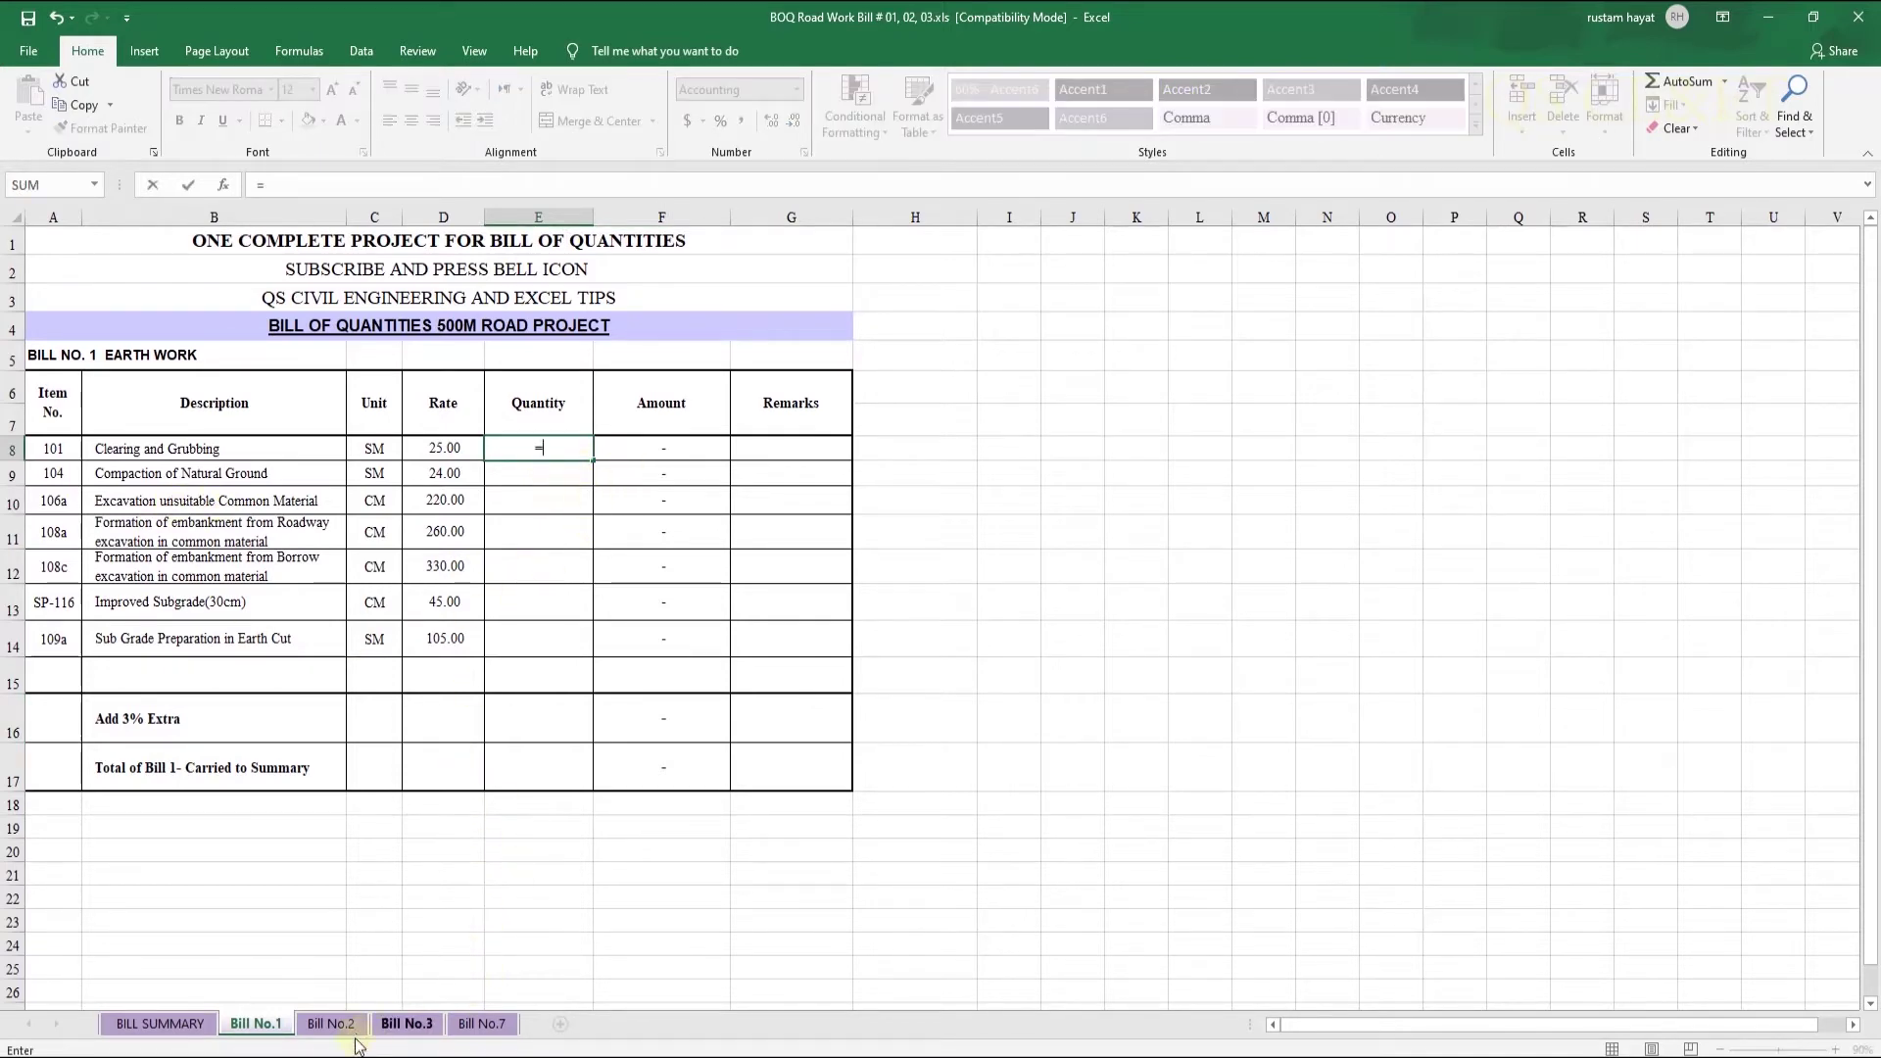
pyautogui.moveTo(744, 1056)
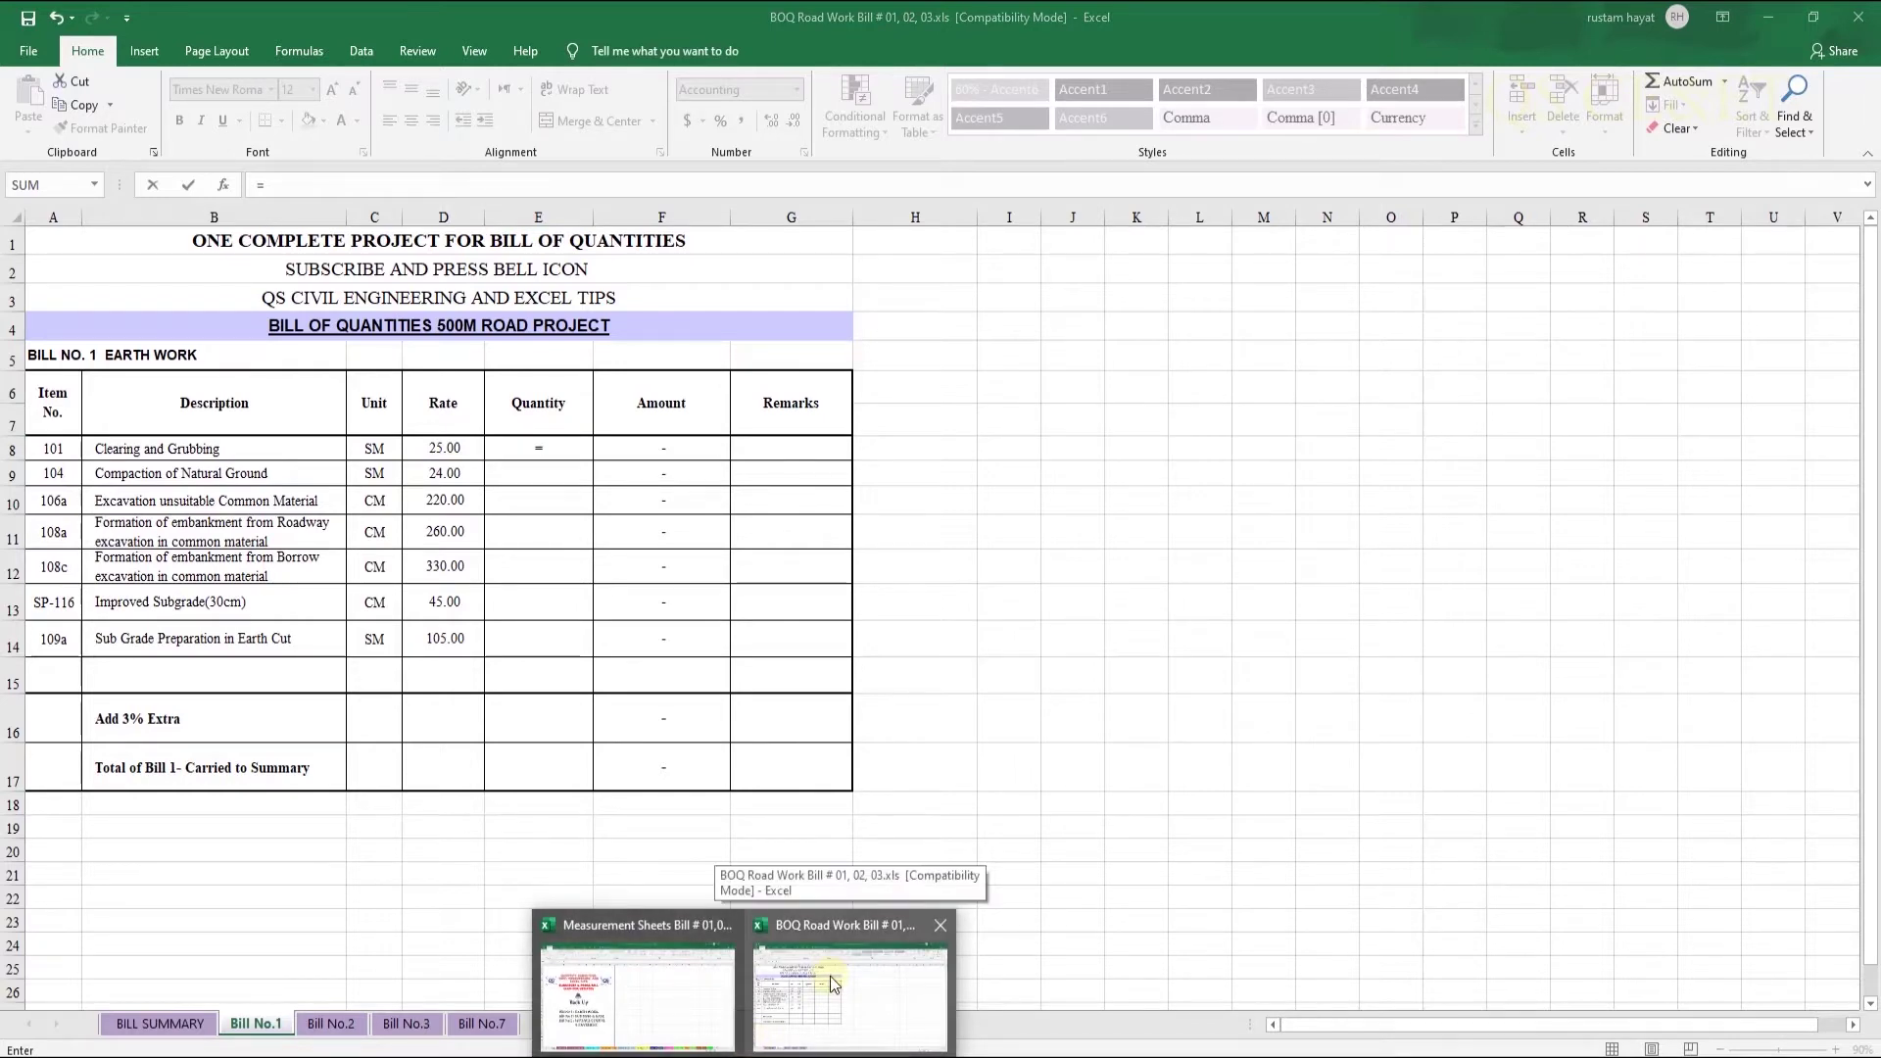
pyautogui.click(660, 982)
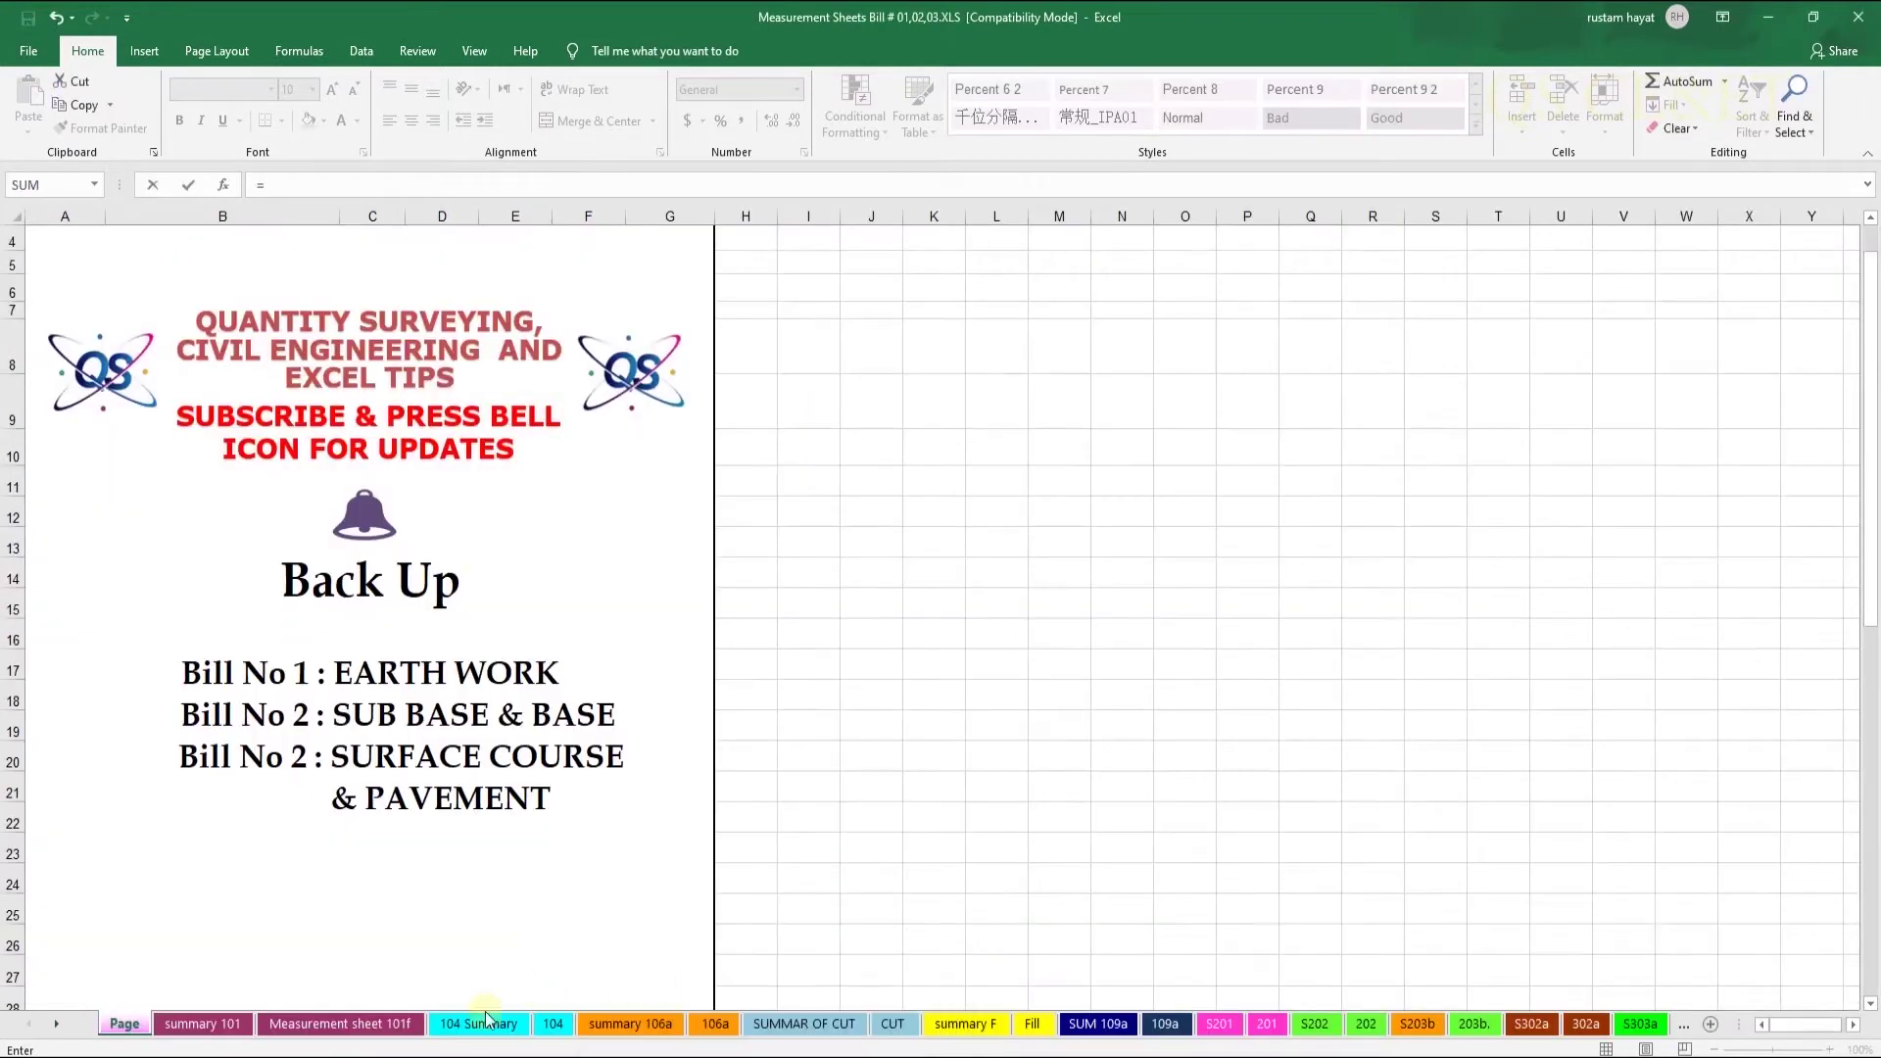
pyautogui.click(239, 1035)
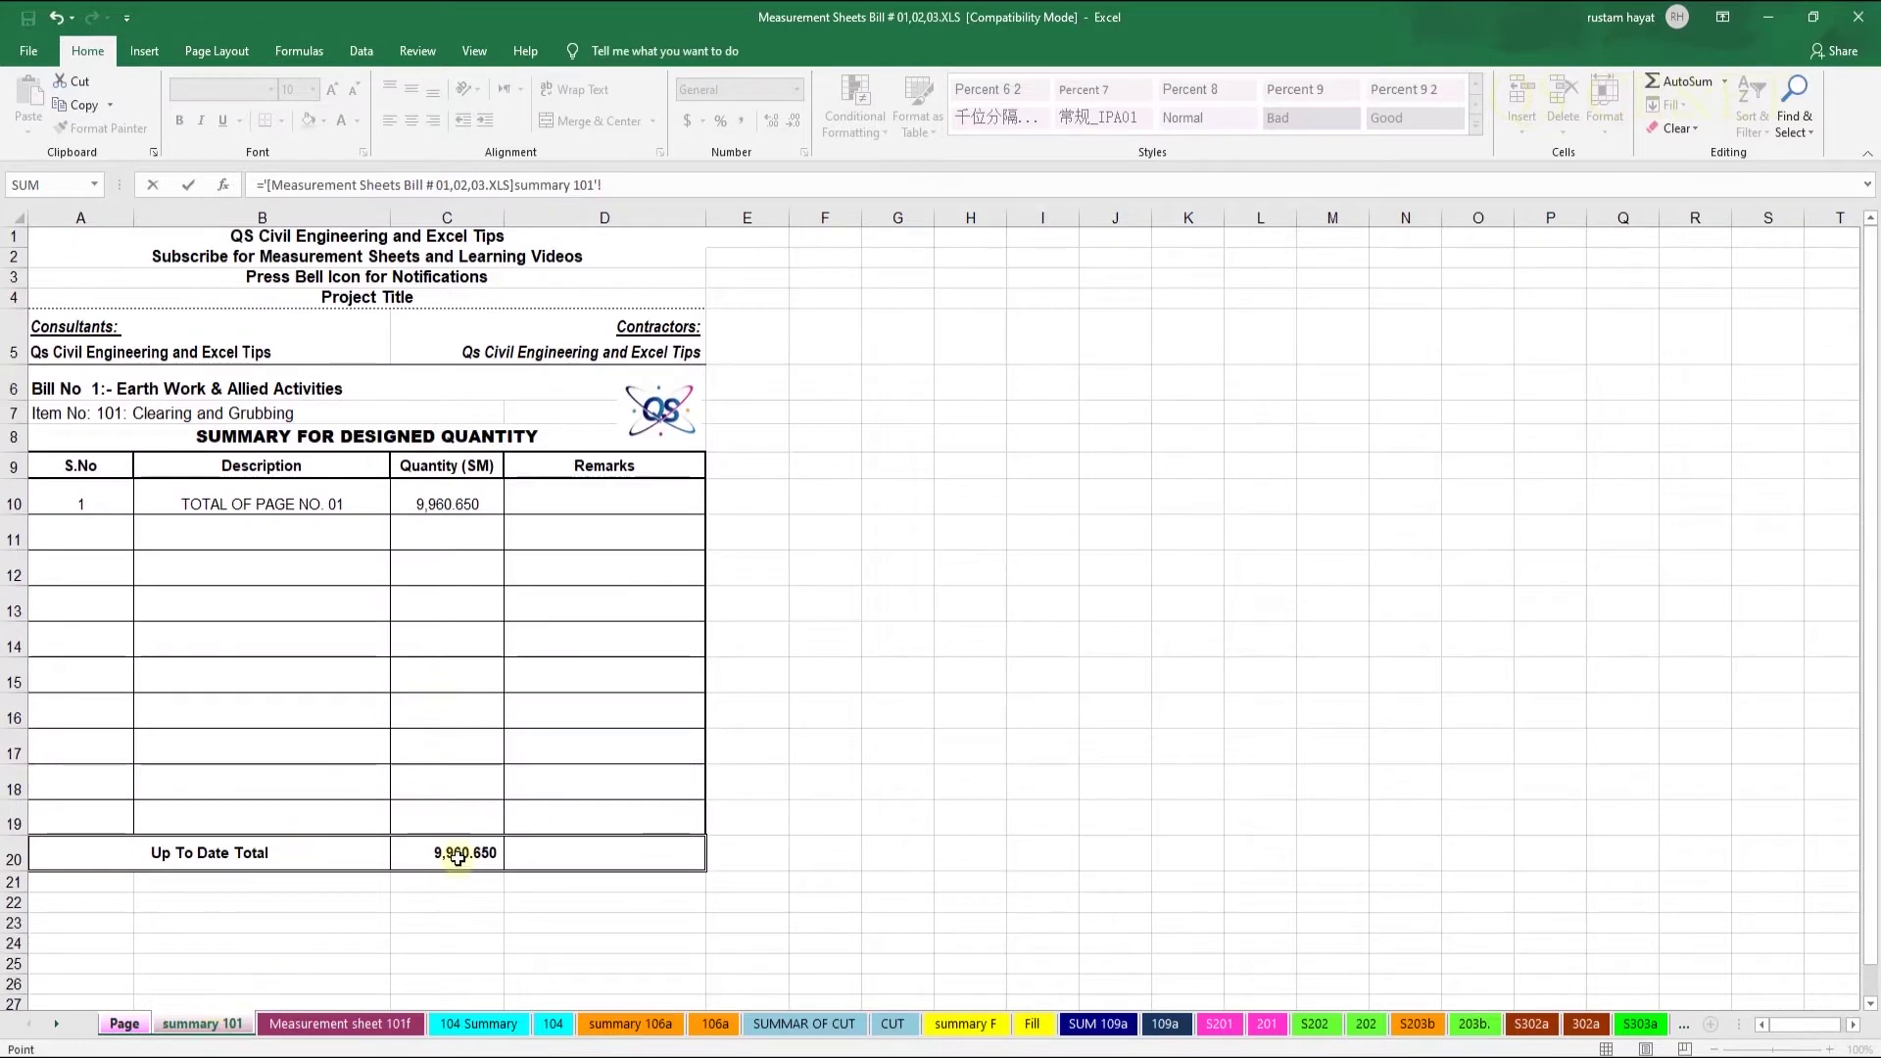
pyautogui.click(470, 854)
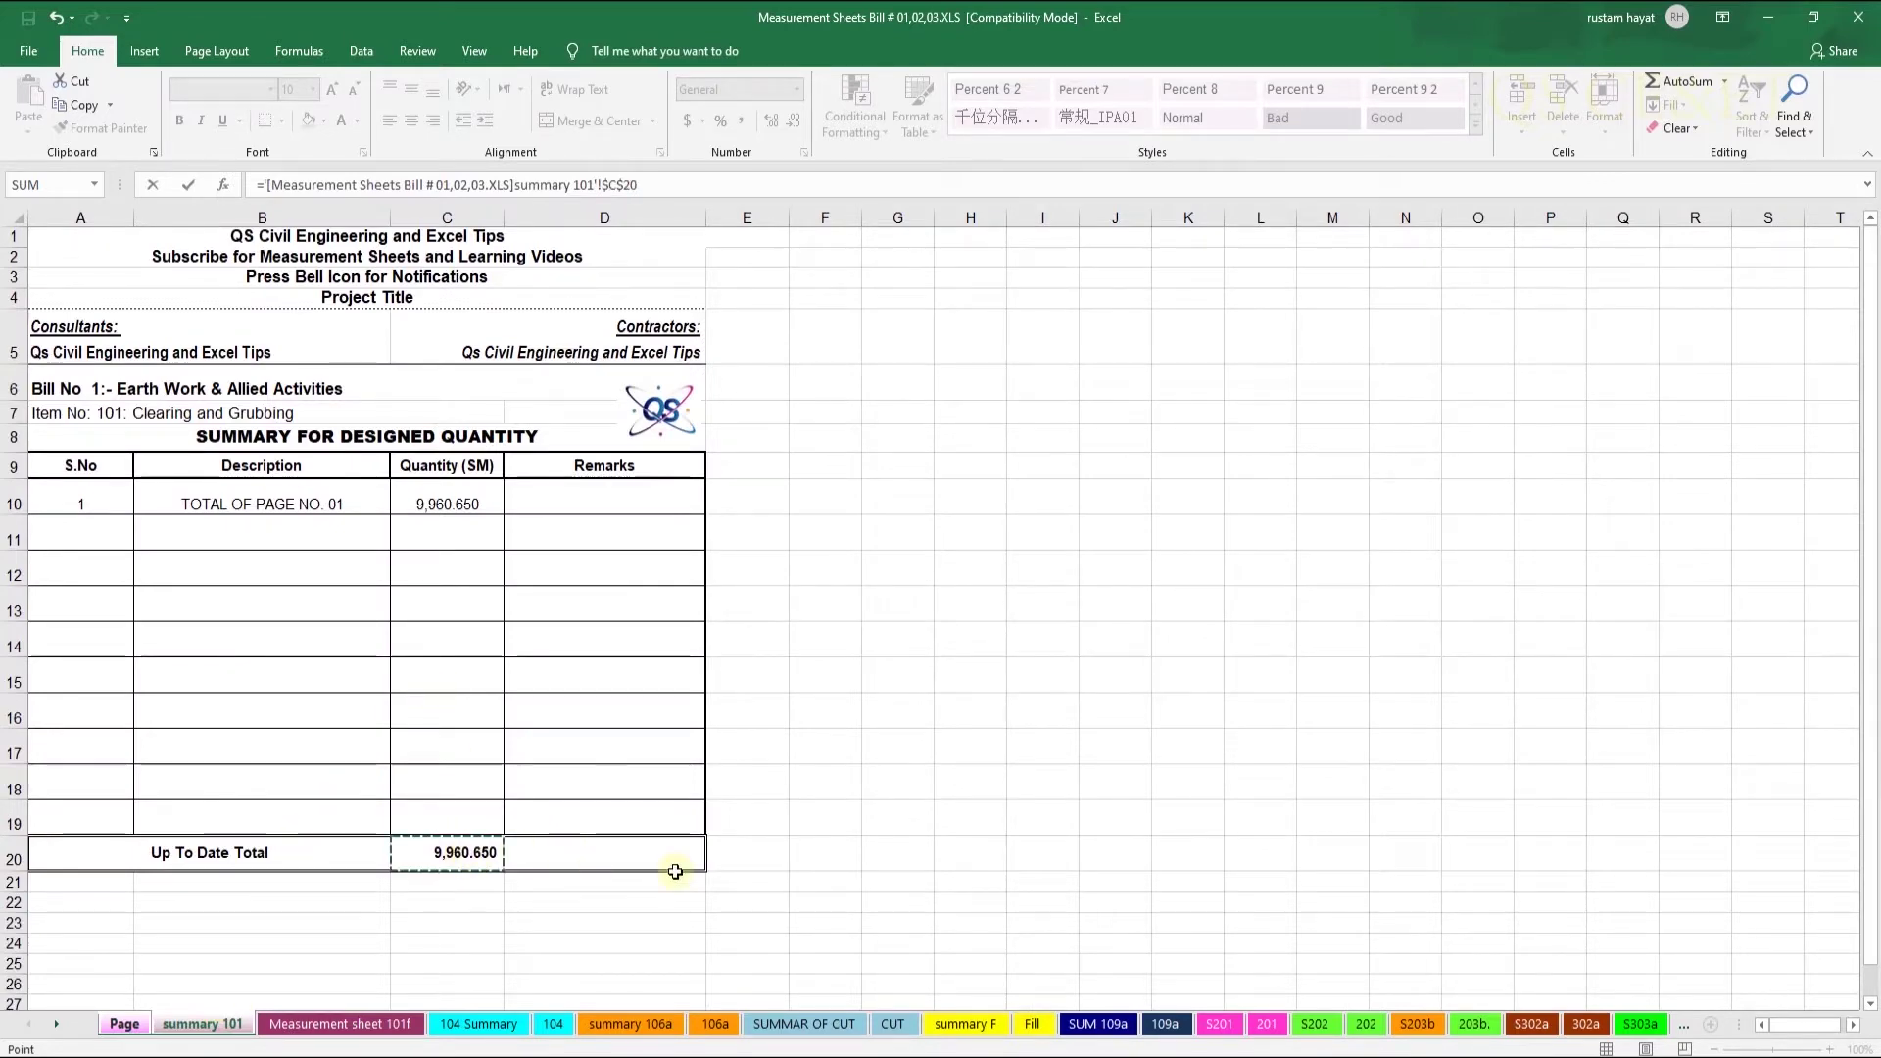
pyautogui.press('Return')
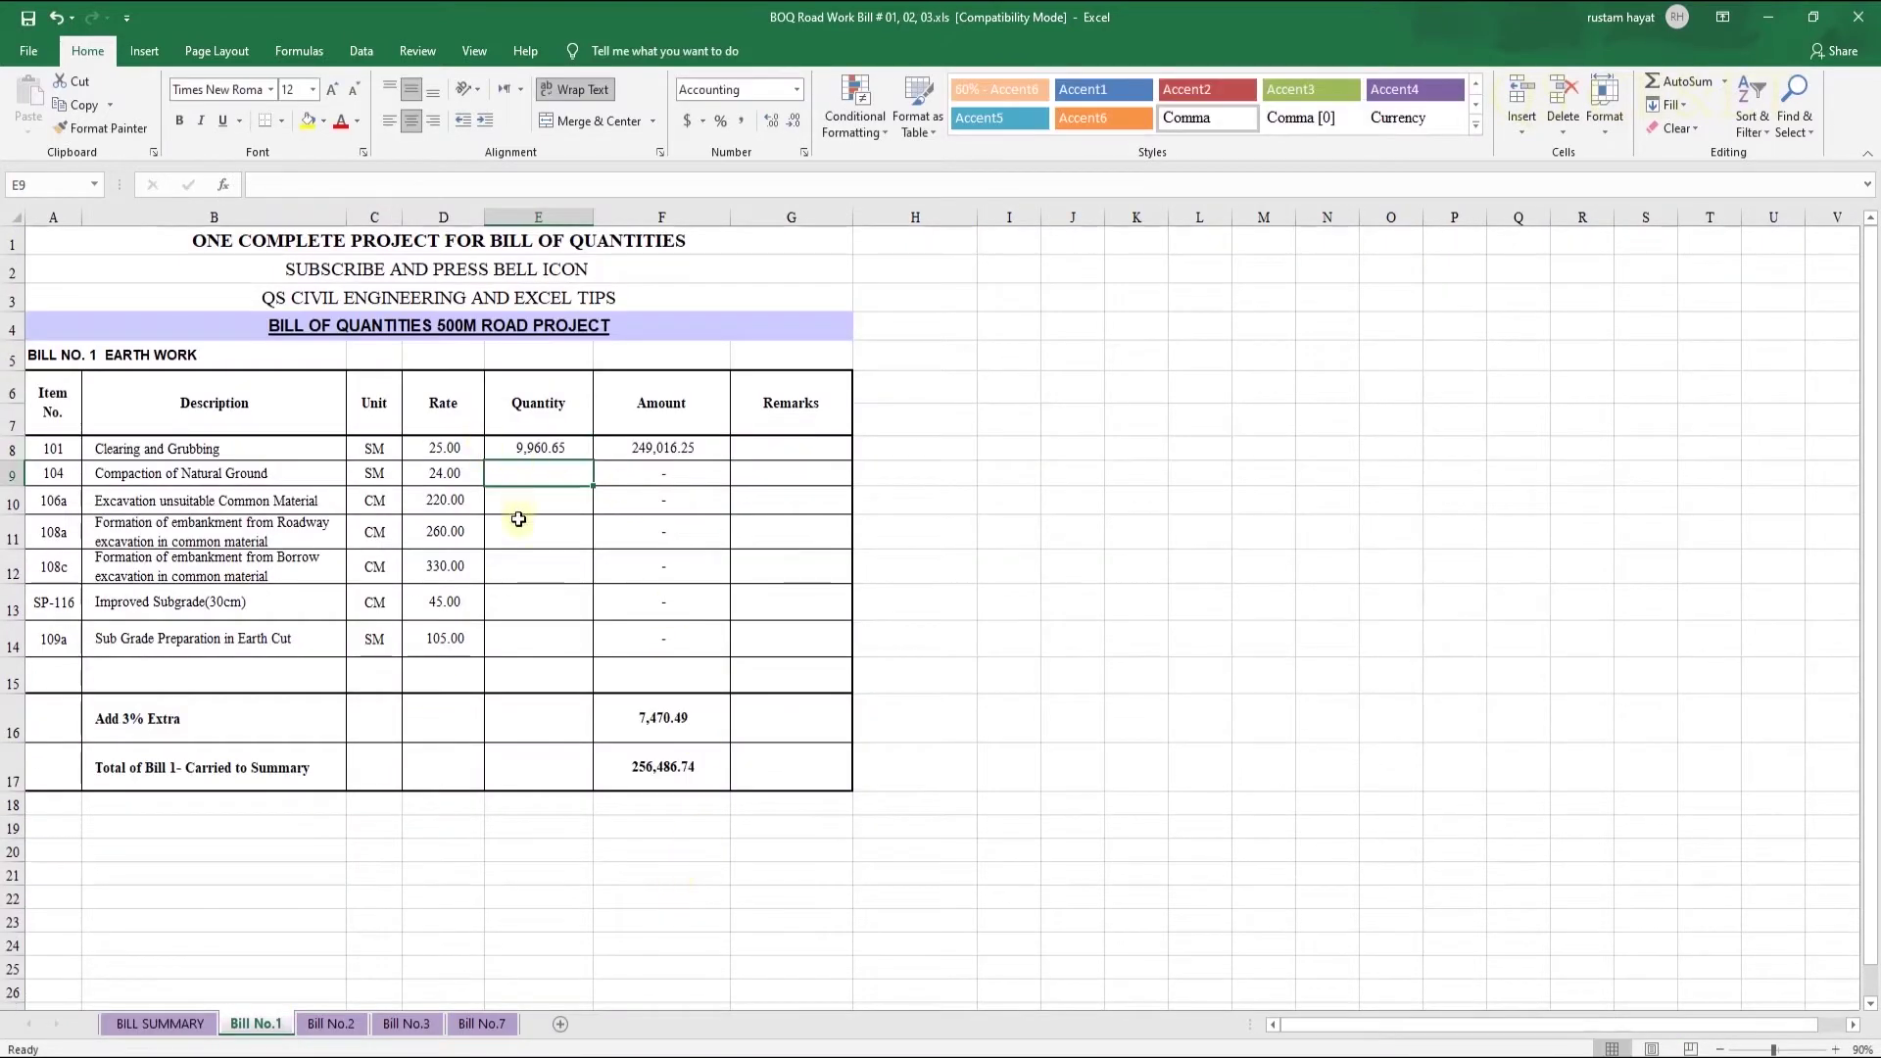
# Link the Compaction of Natural Ground quantity in E9 to the Up To Date Total, C20, on the measurement workbook's 104 Summary sheet
pyautogui.write('=')
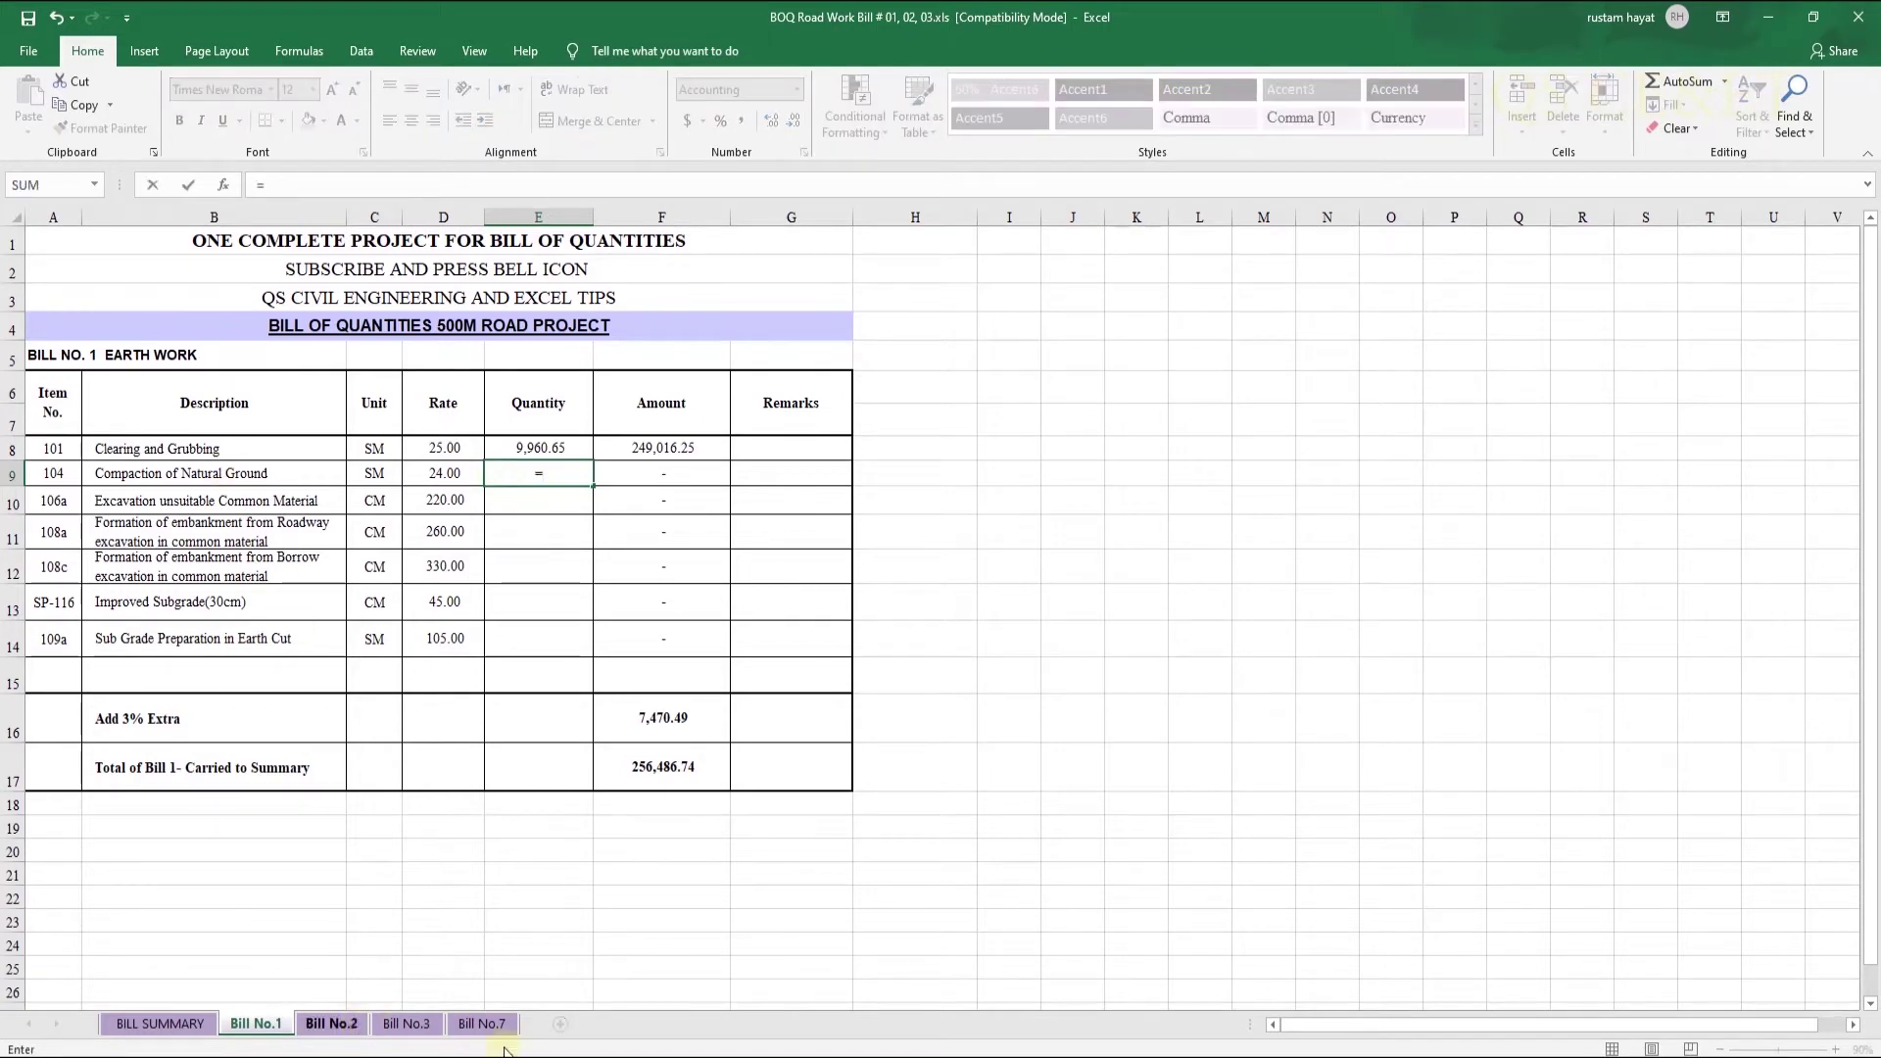
pyautogui.moveTo(749, 1054)
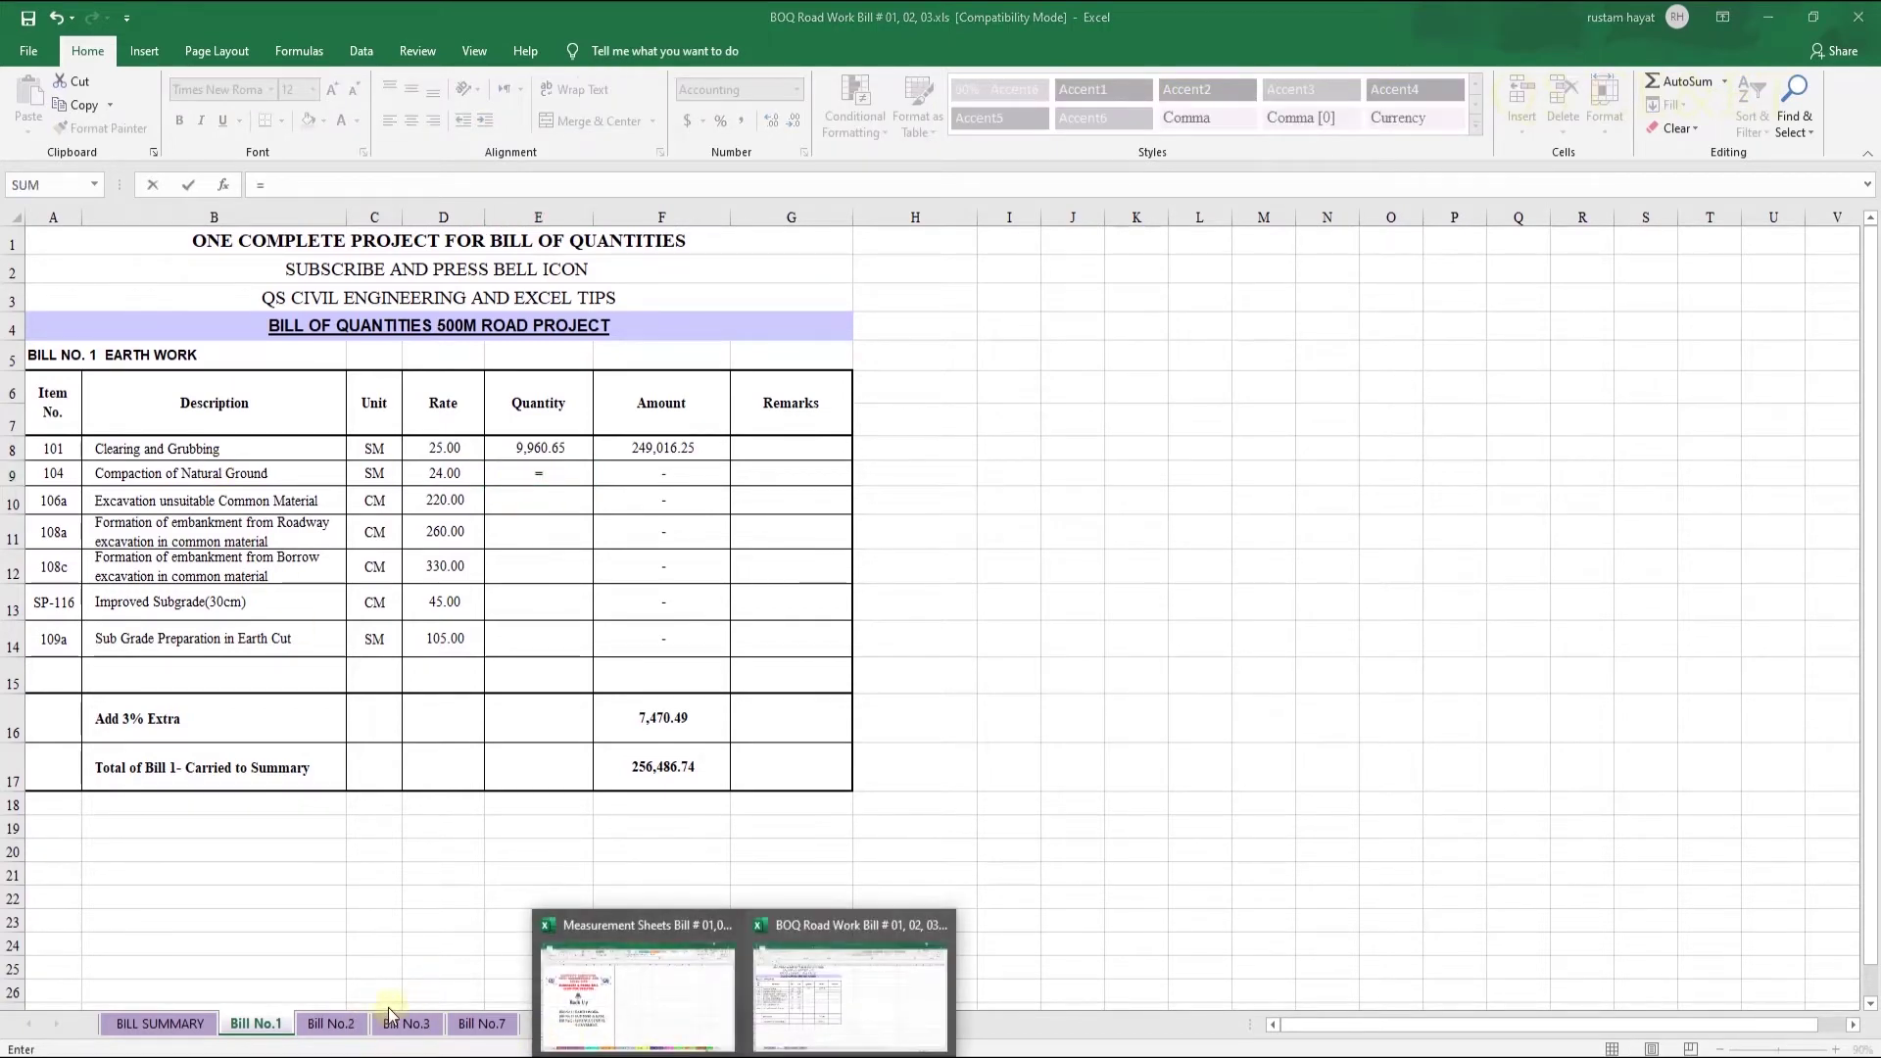
pyautogui.click(600, 973)
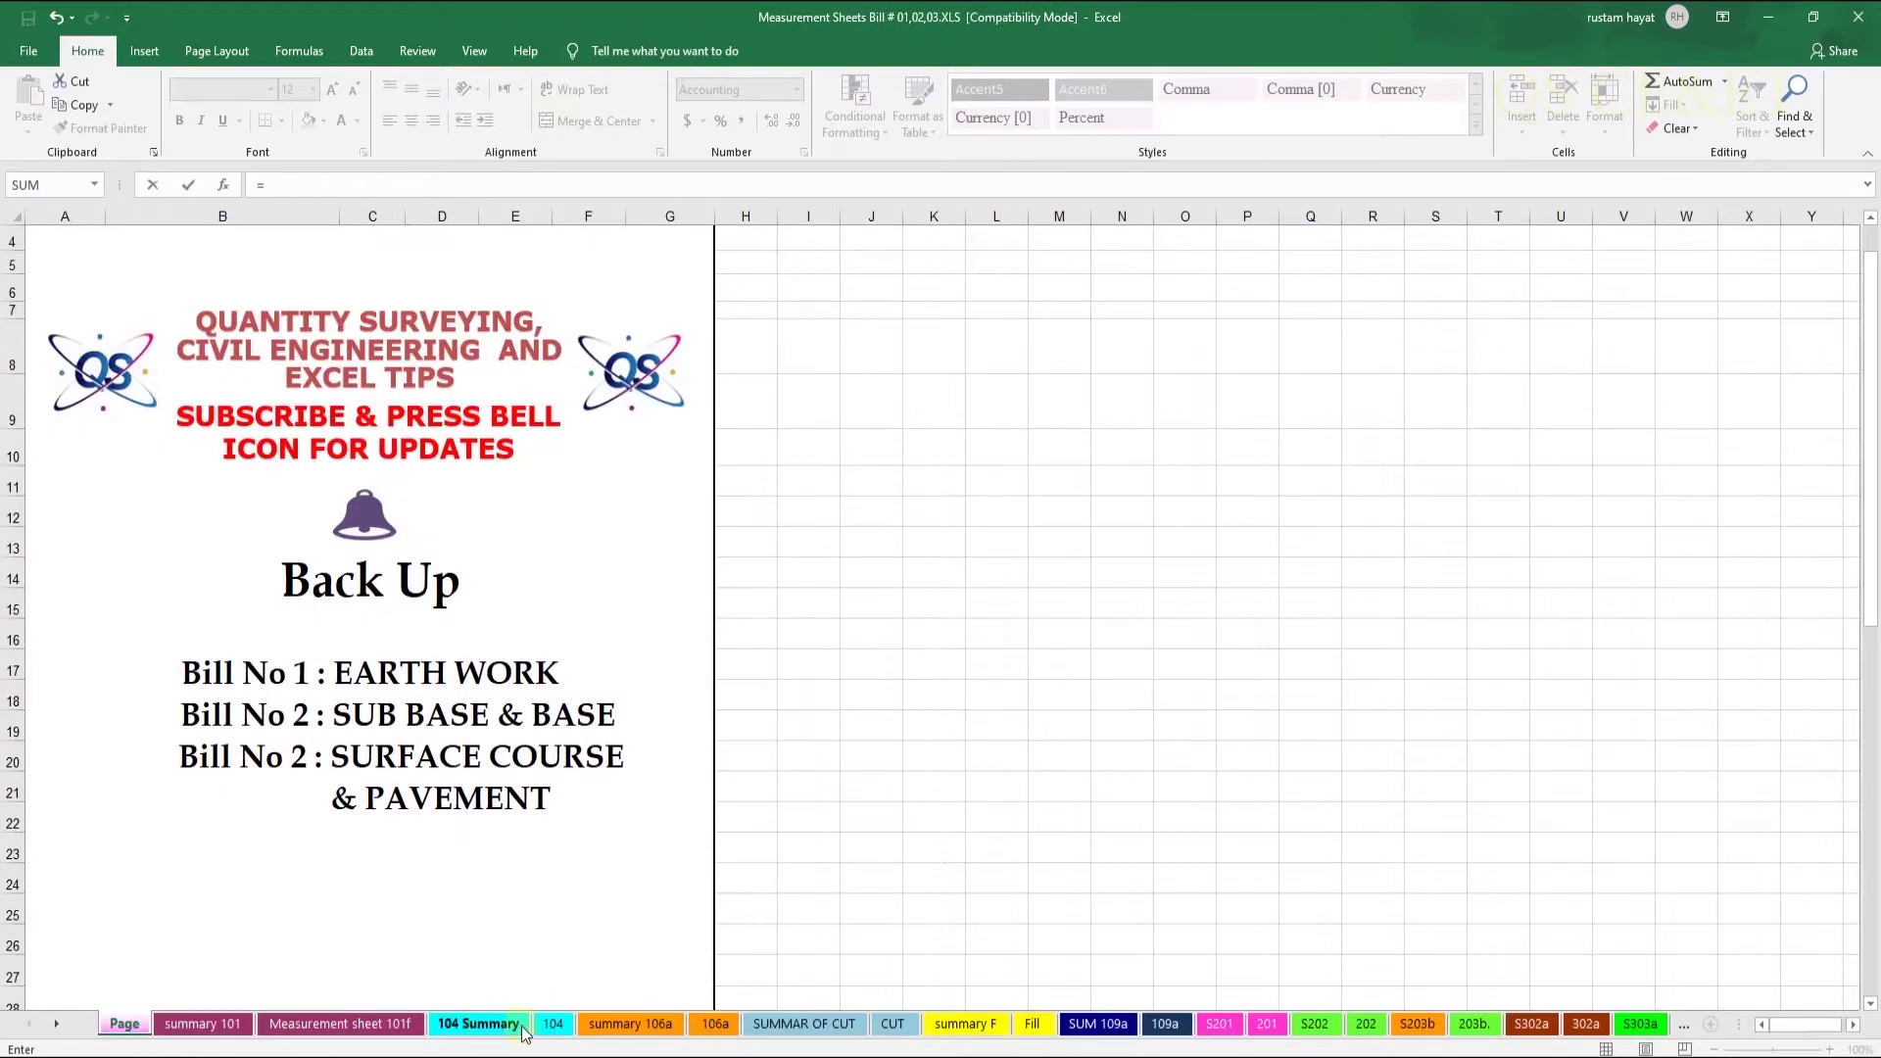
pyautogui.click(478, 1023)
pyautogui.click(445, 853)
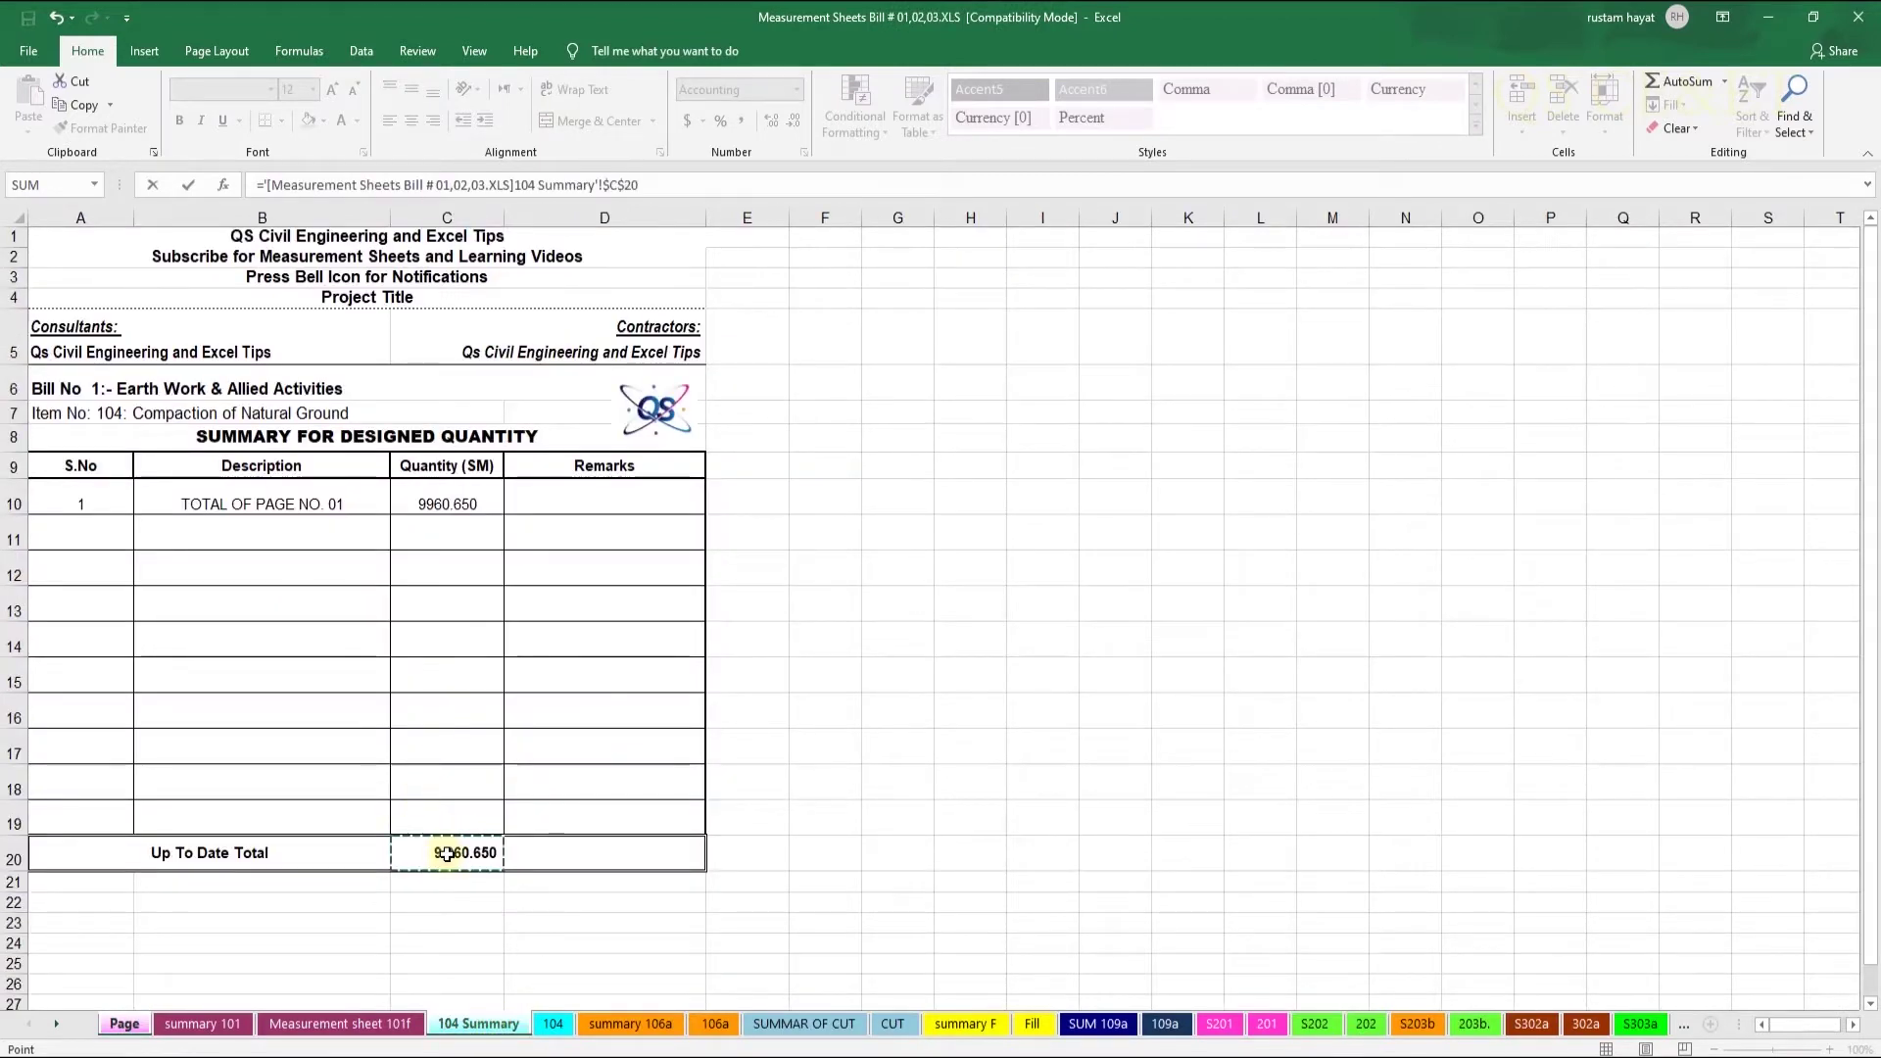
pyautogui.press('Return')
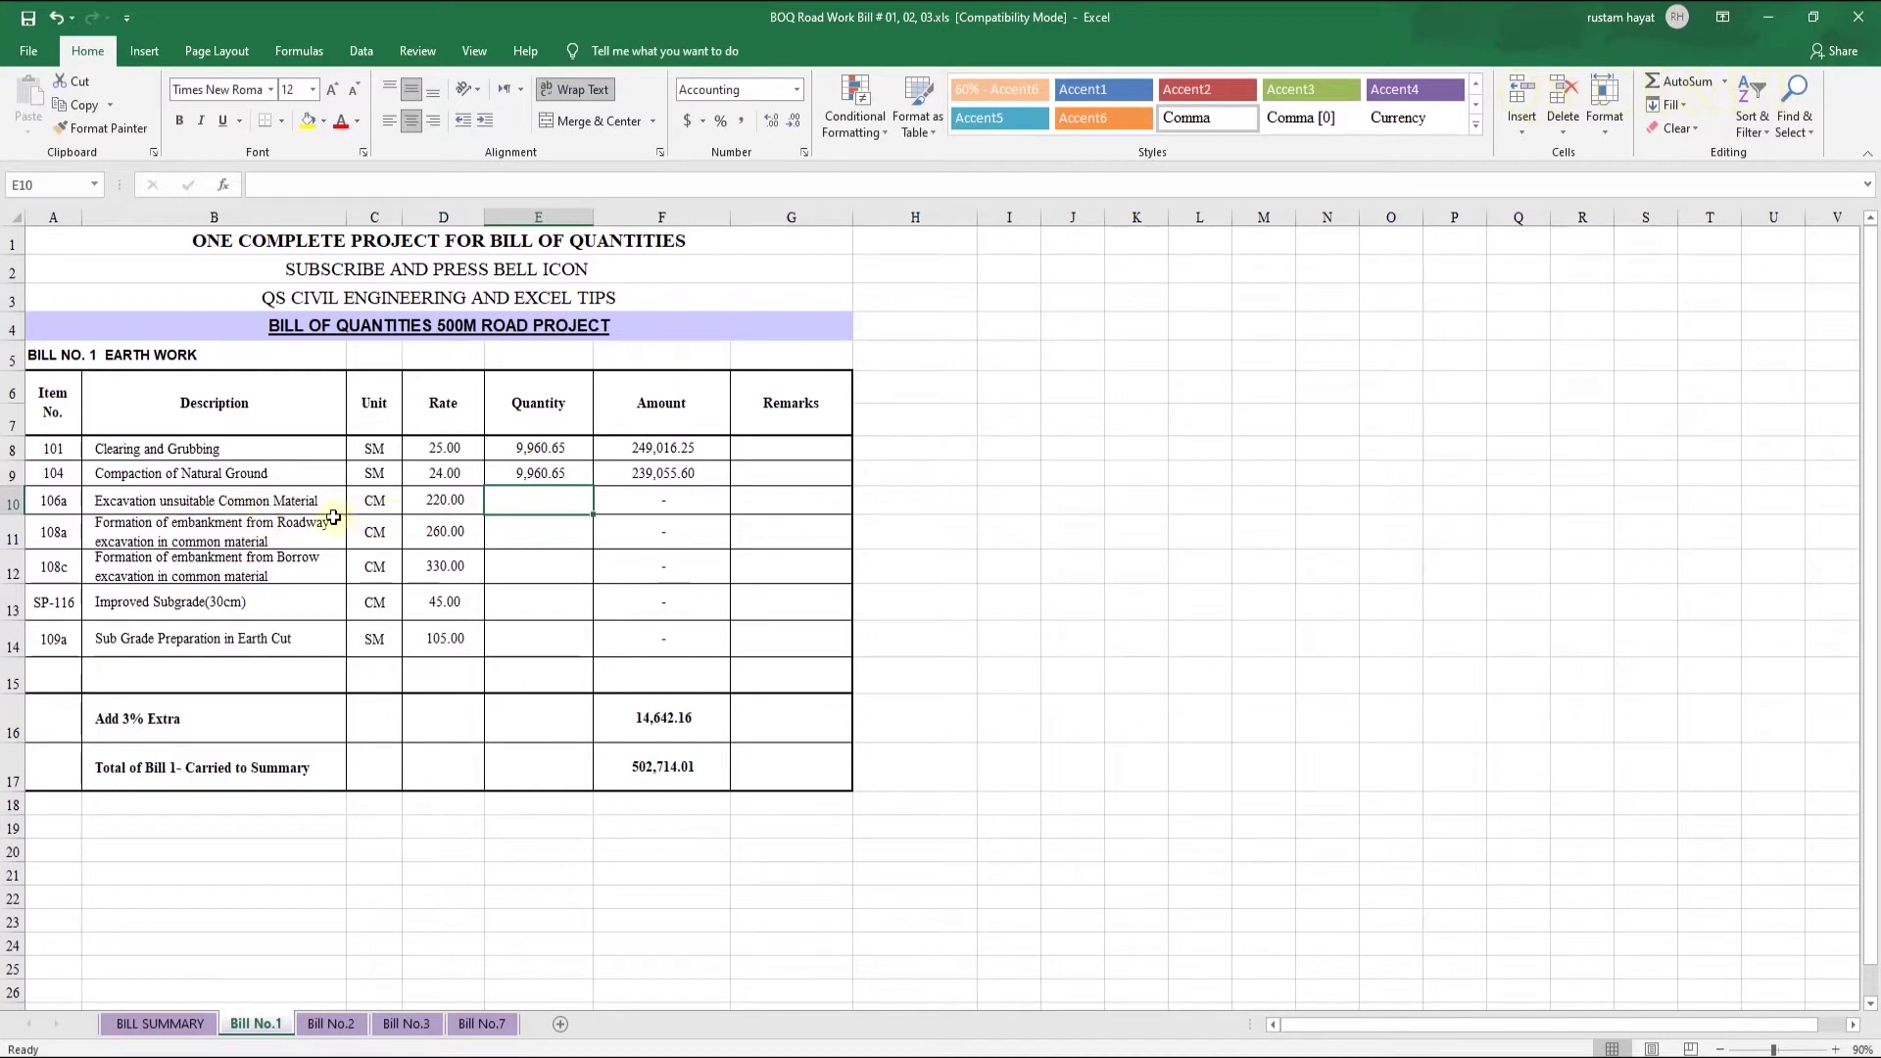
# Link the Excavation unsuitable Common Material quantity in E10 to the Up To Date Total, C18, on the measurement workbook's summary 106a sheet
pyautogui.write('=')
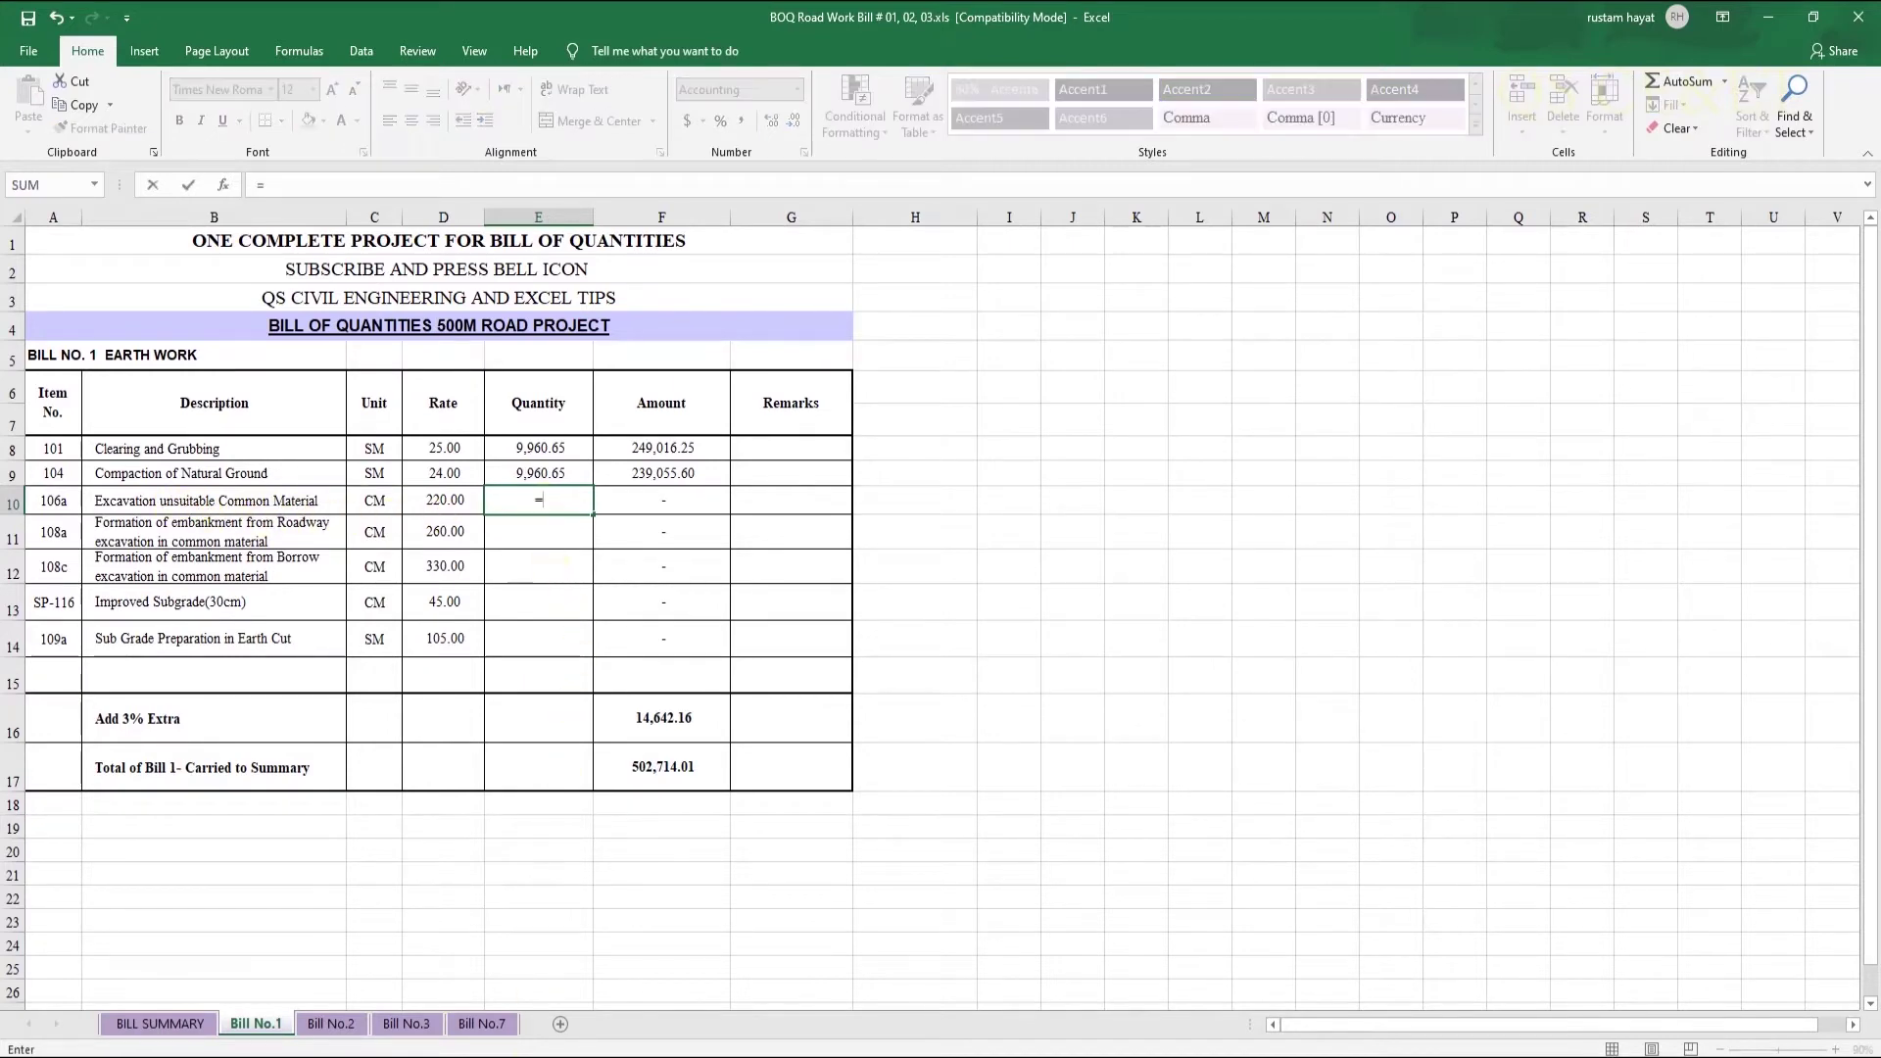
pyautogui.moveTo(740, 1053)
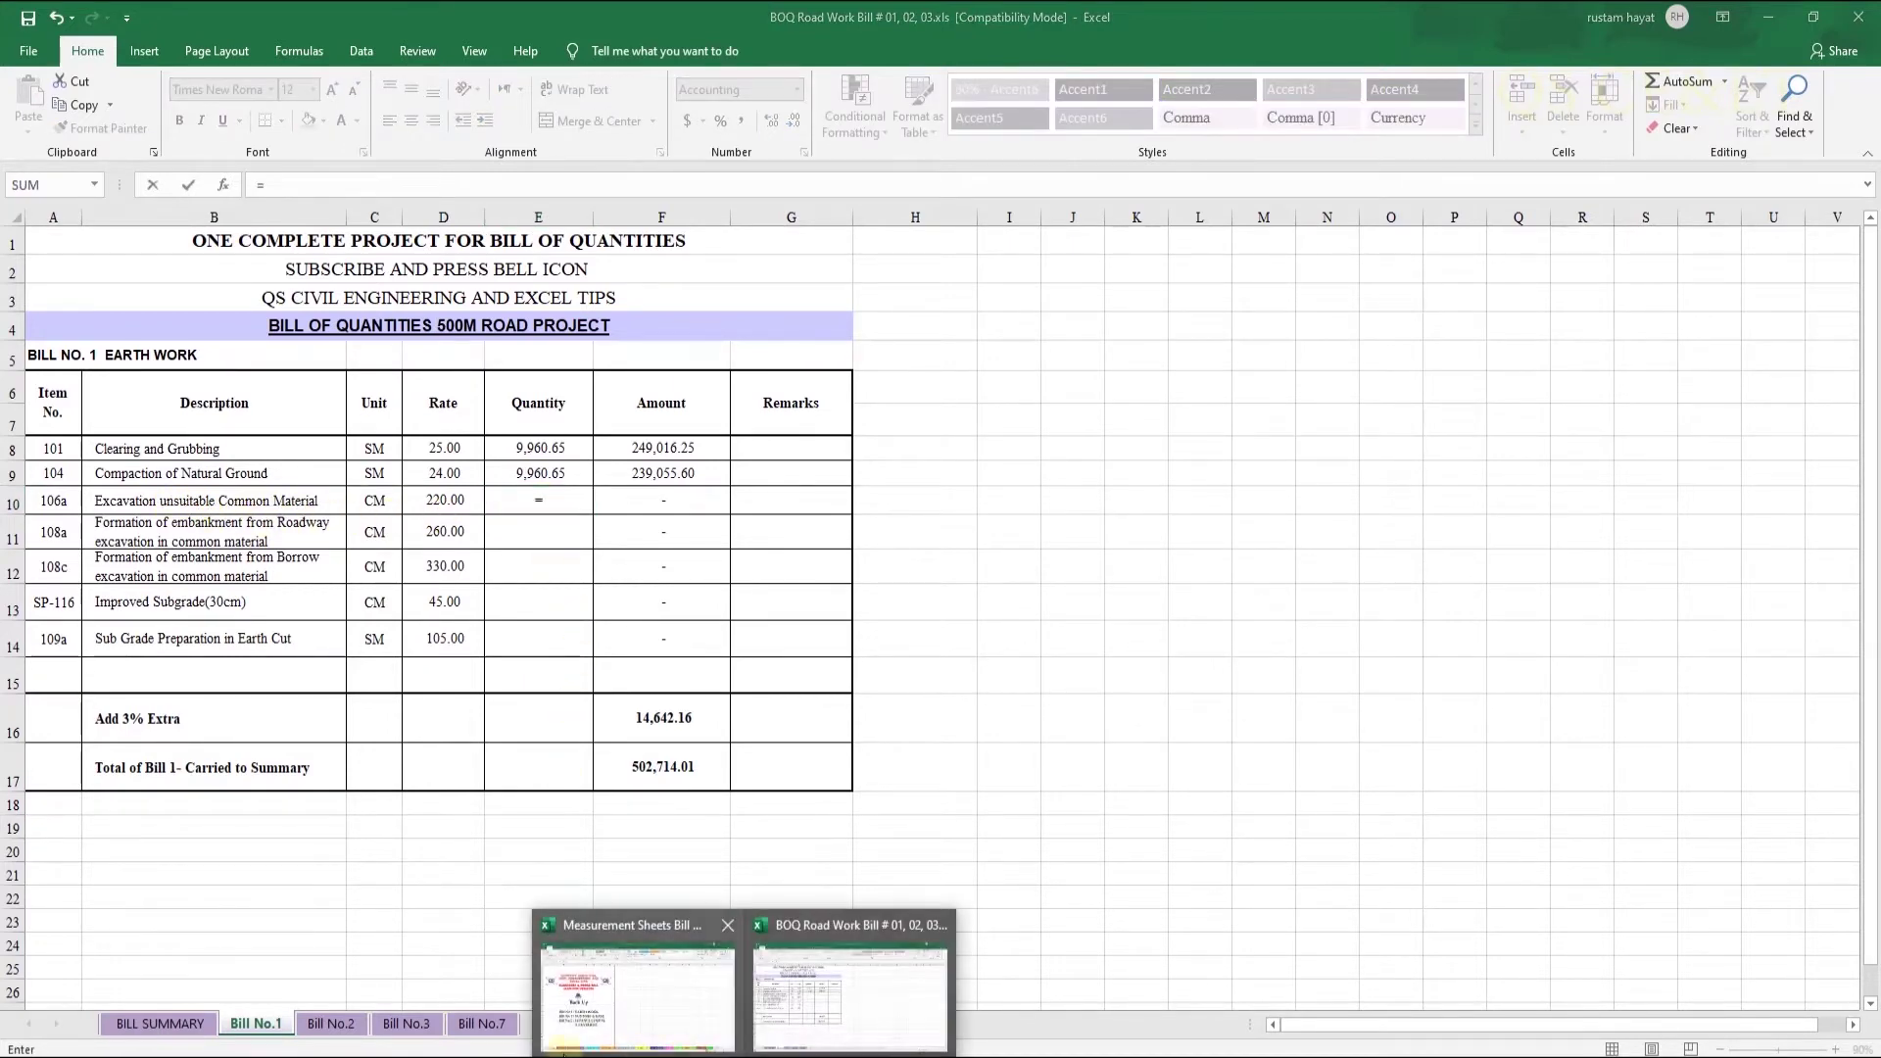
pyautogui.click(637, 1000)
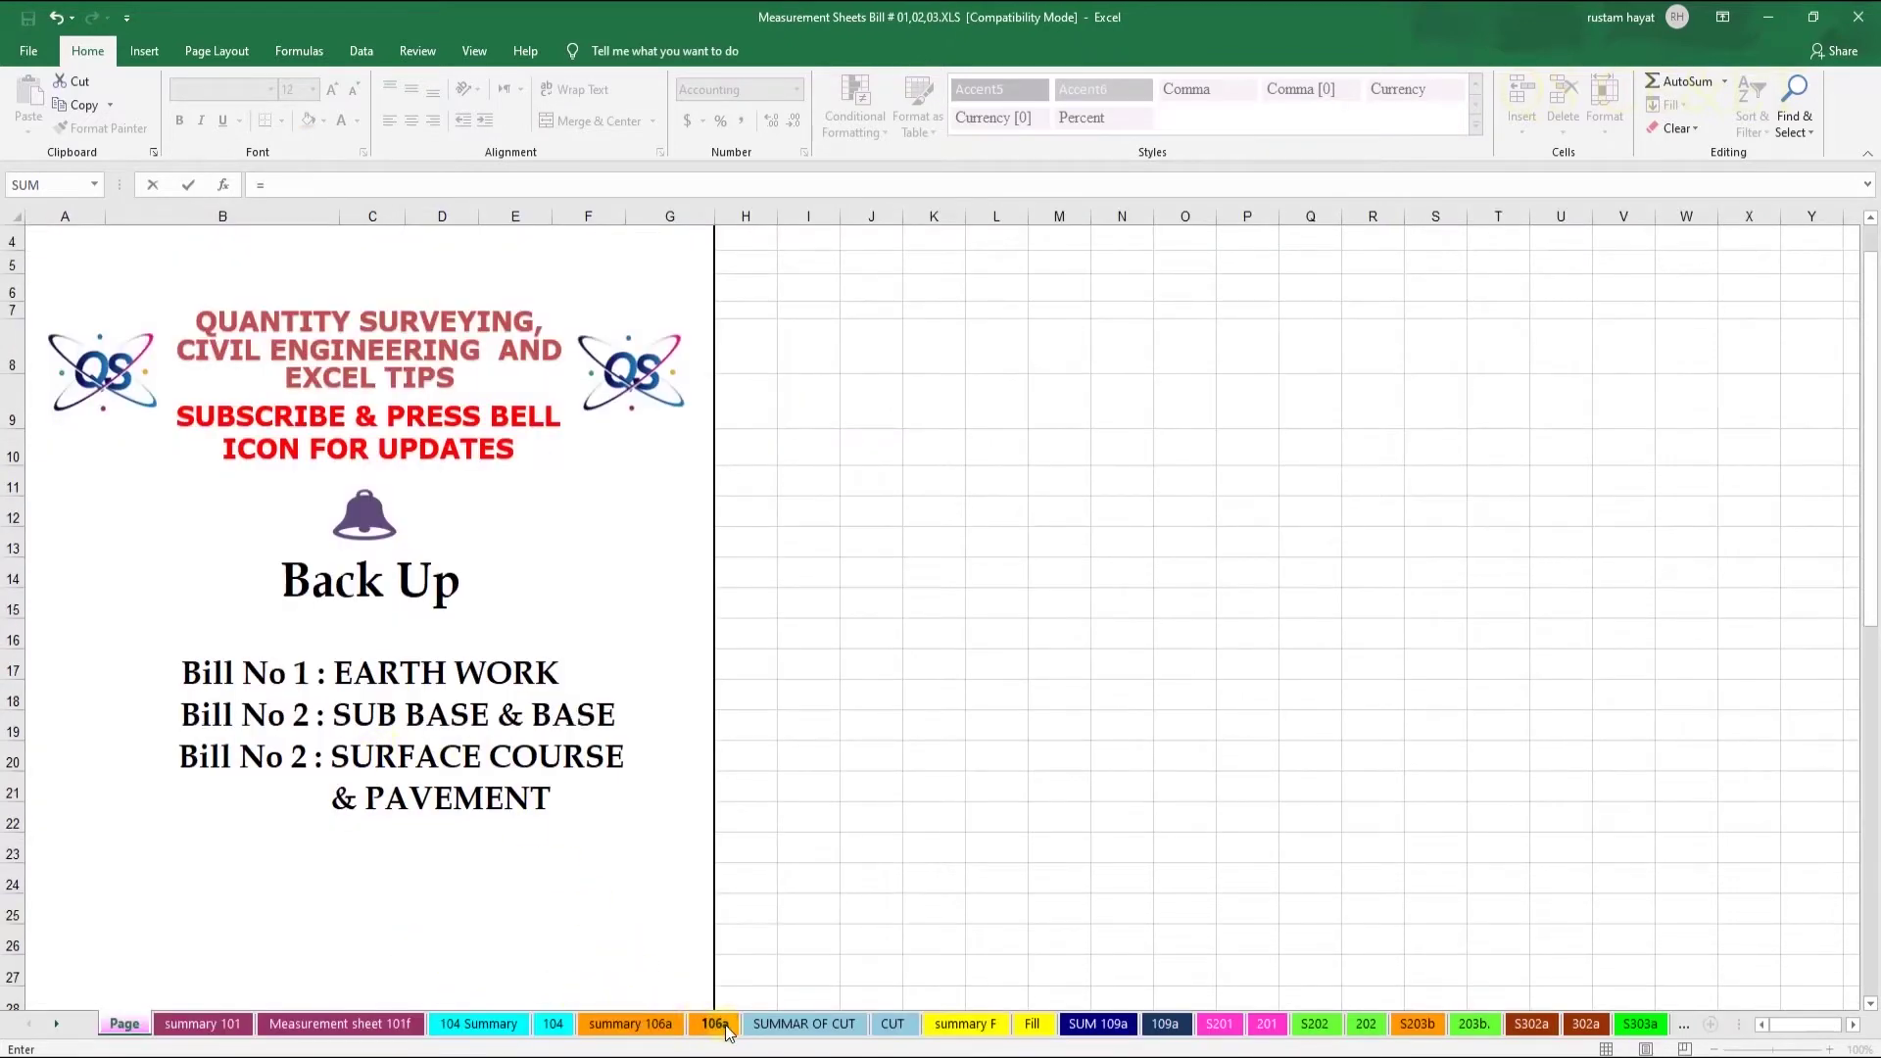
pyautogui.click(630, 1024)
pyautogui.click(490, 787)
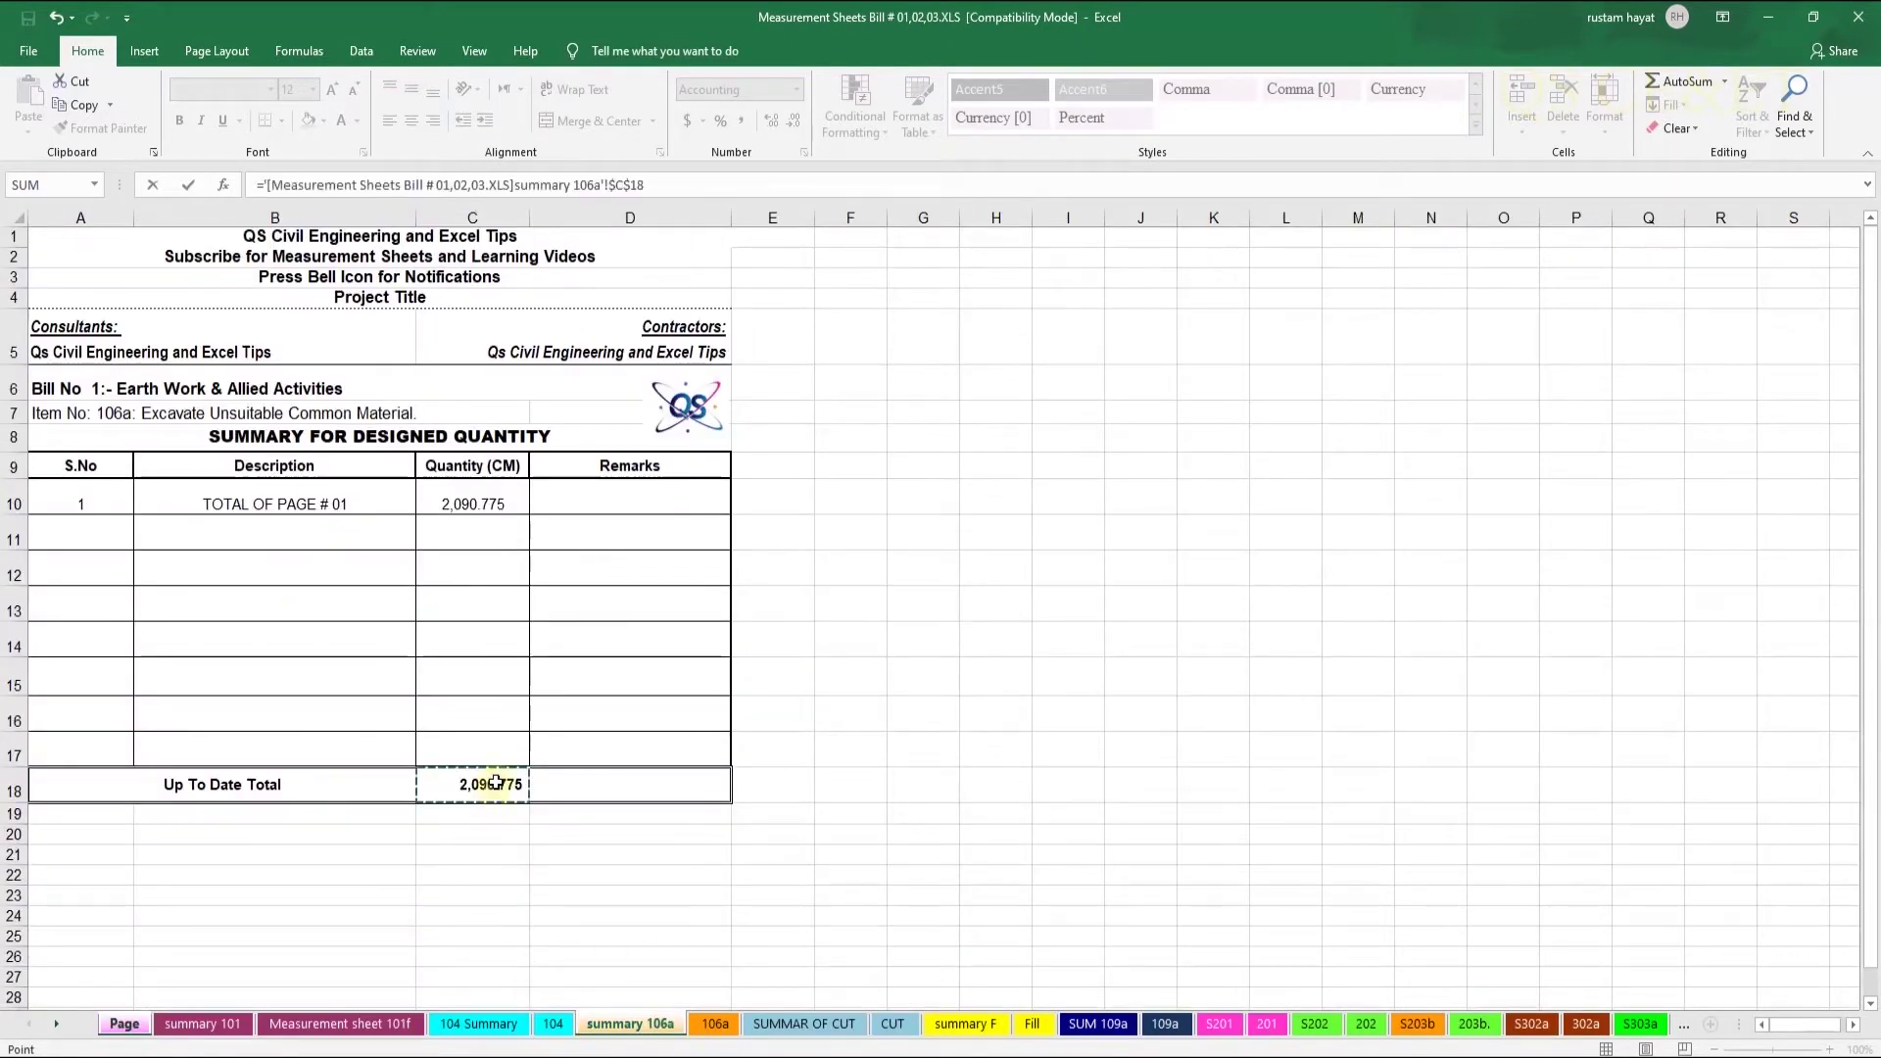
pyautogui.press('Return')
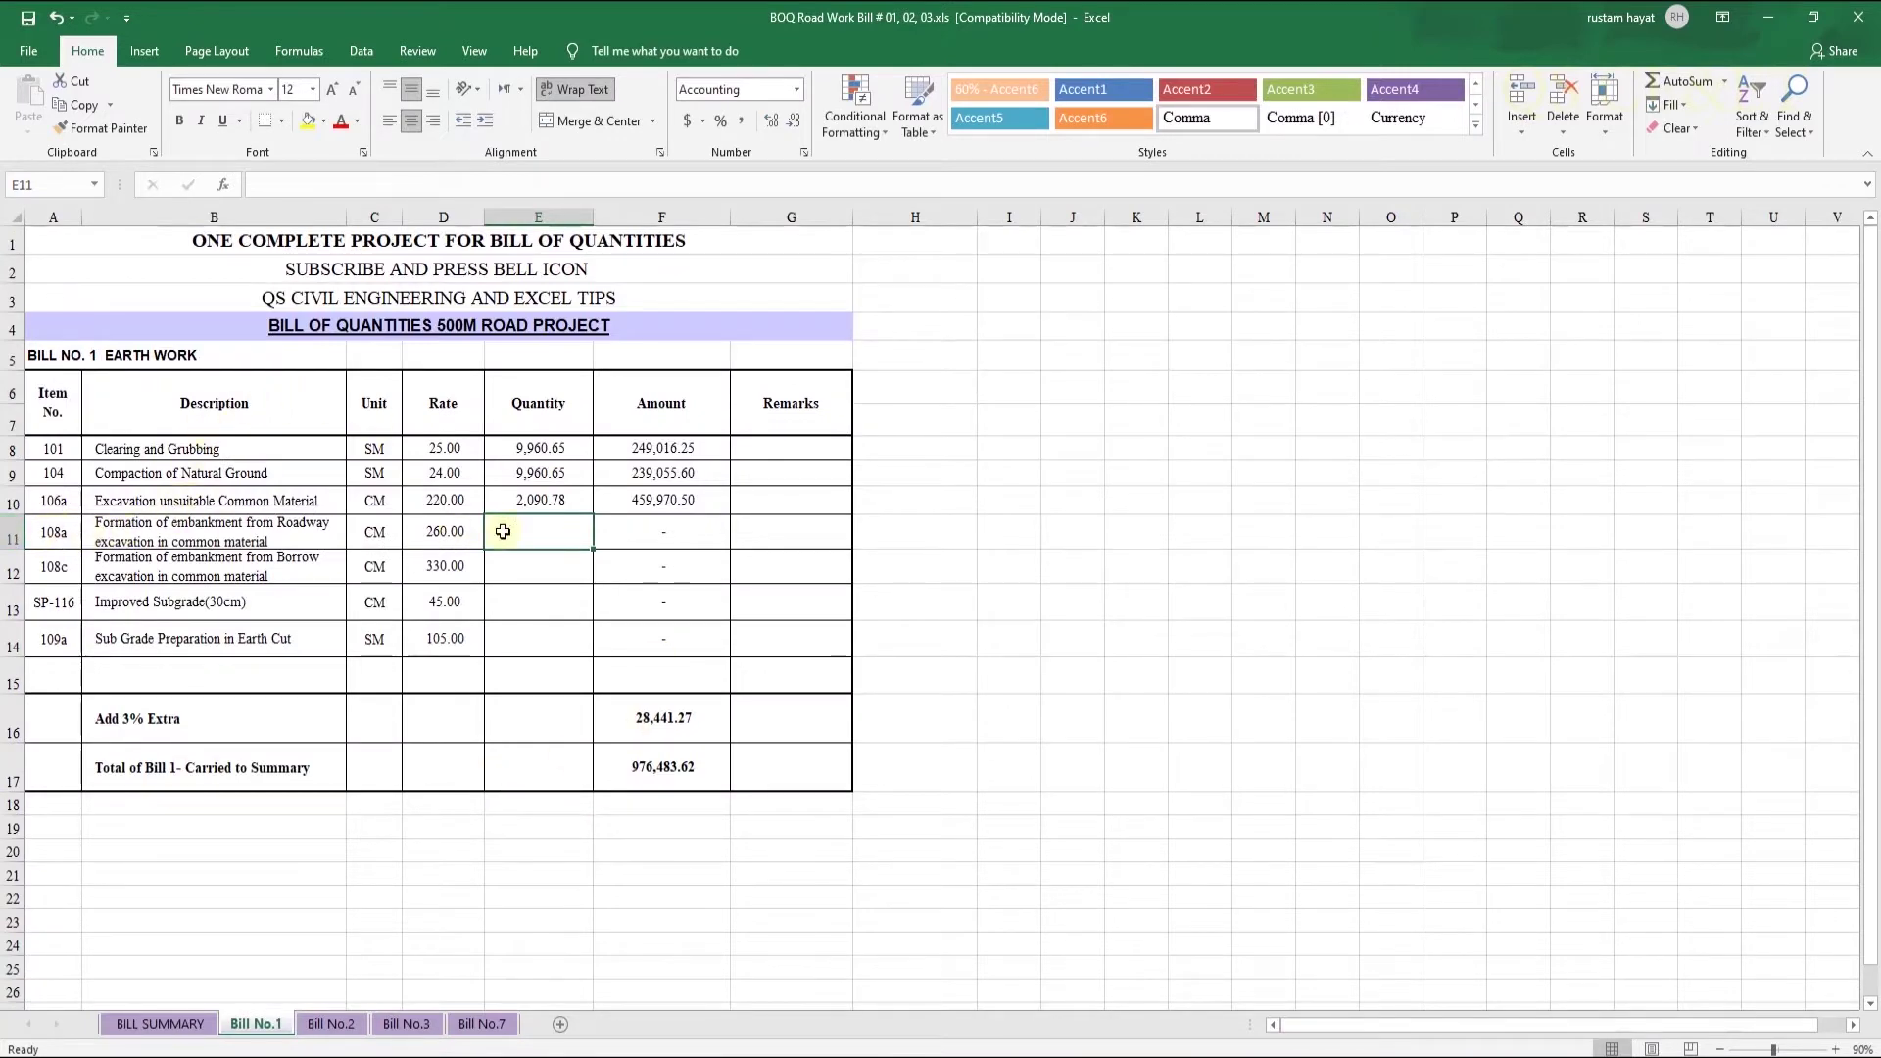
# Link the quantity for embankment from roadway excavation in E11 to the Up To Date Total, C25, on the measurement workbook's SUMMAR OF CUT sheet
pyautogui.write('=')
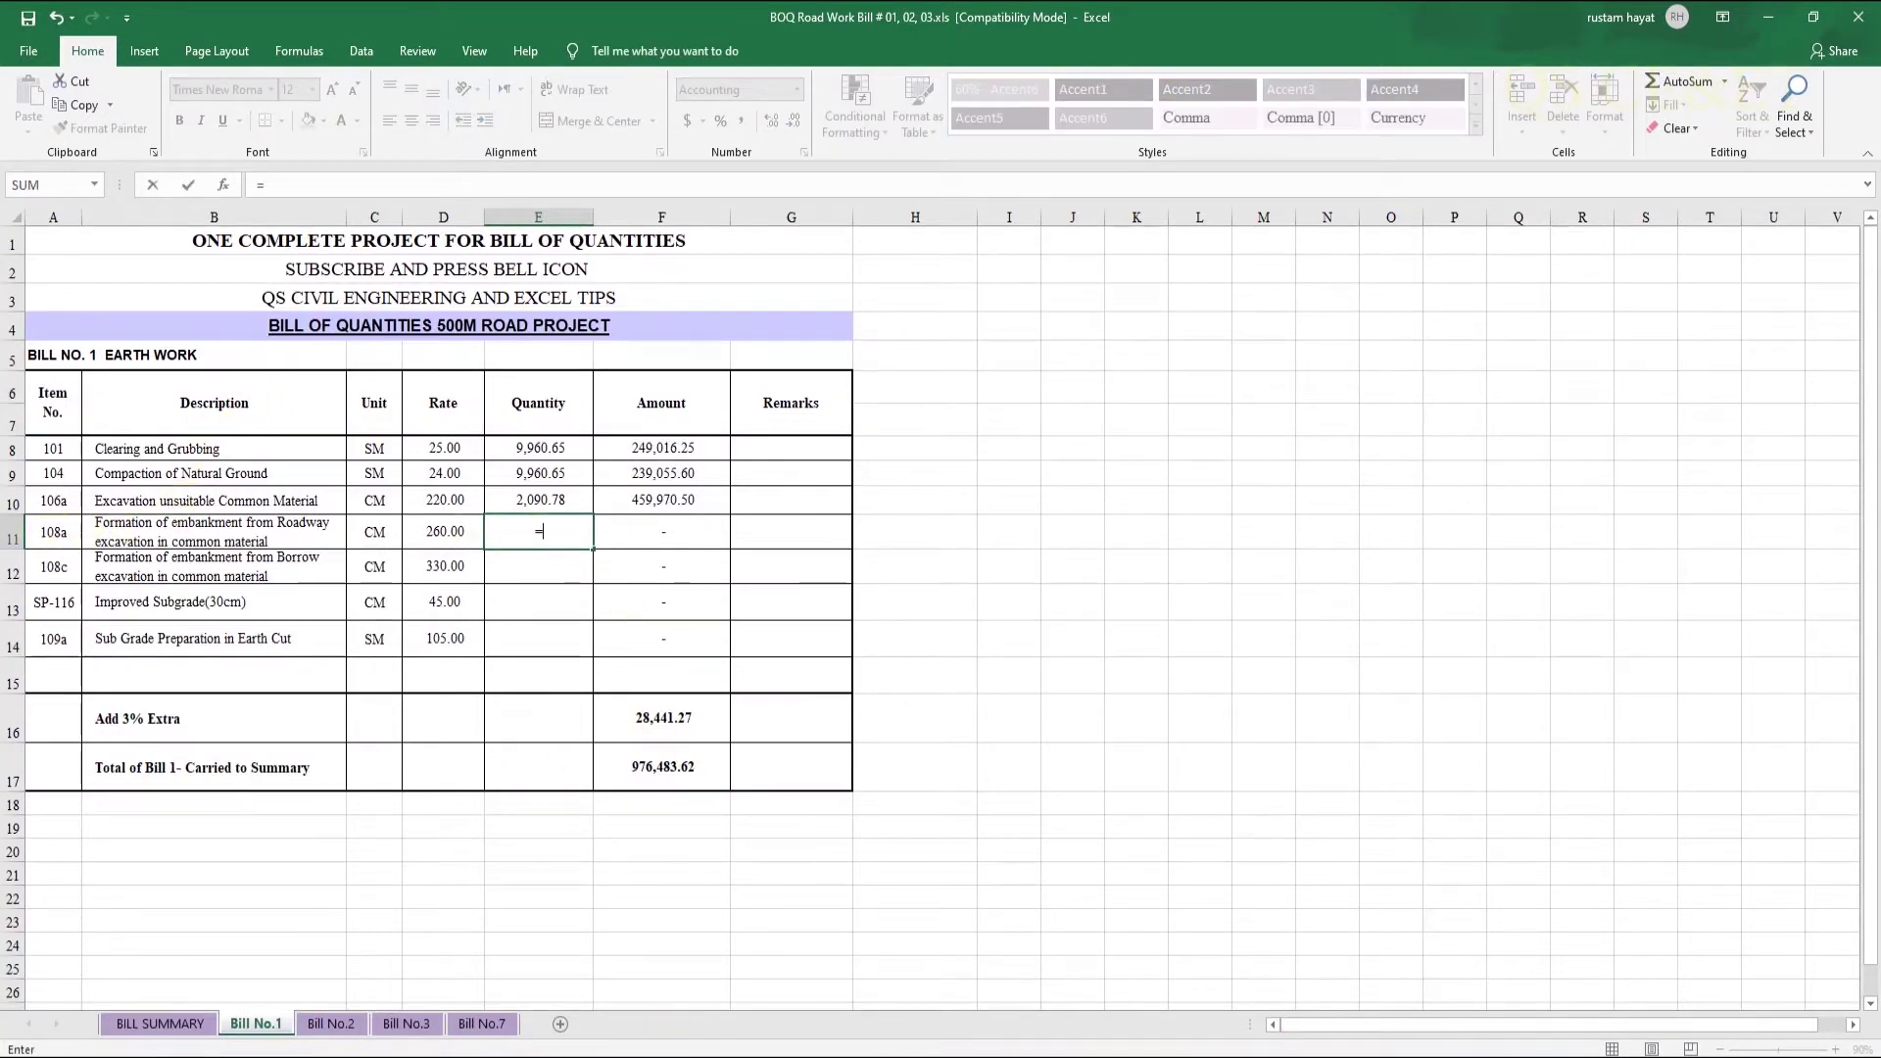
pyautogui.moveTo(598, 1053)
pyautogui.click(601, 990)
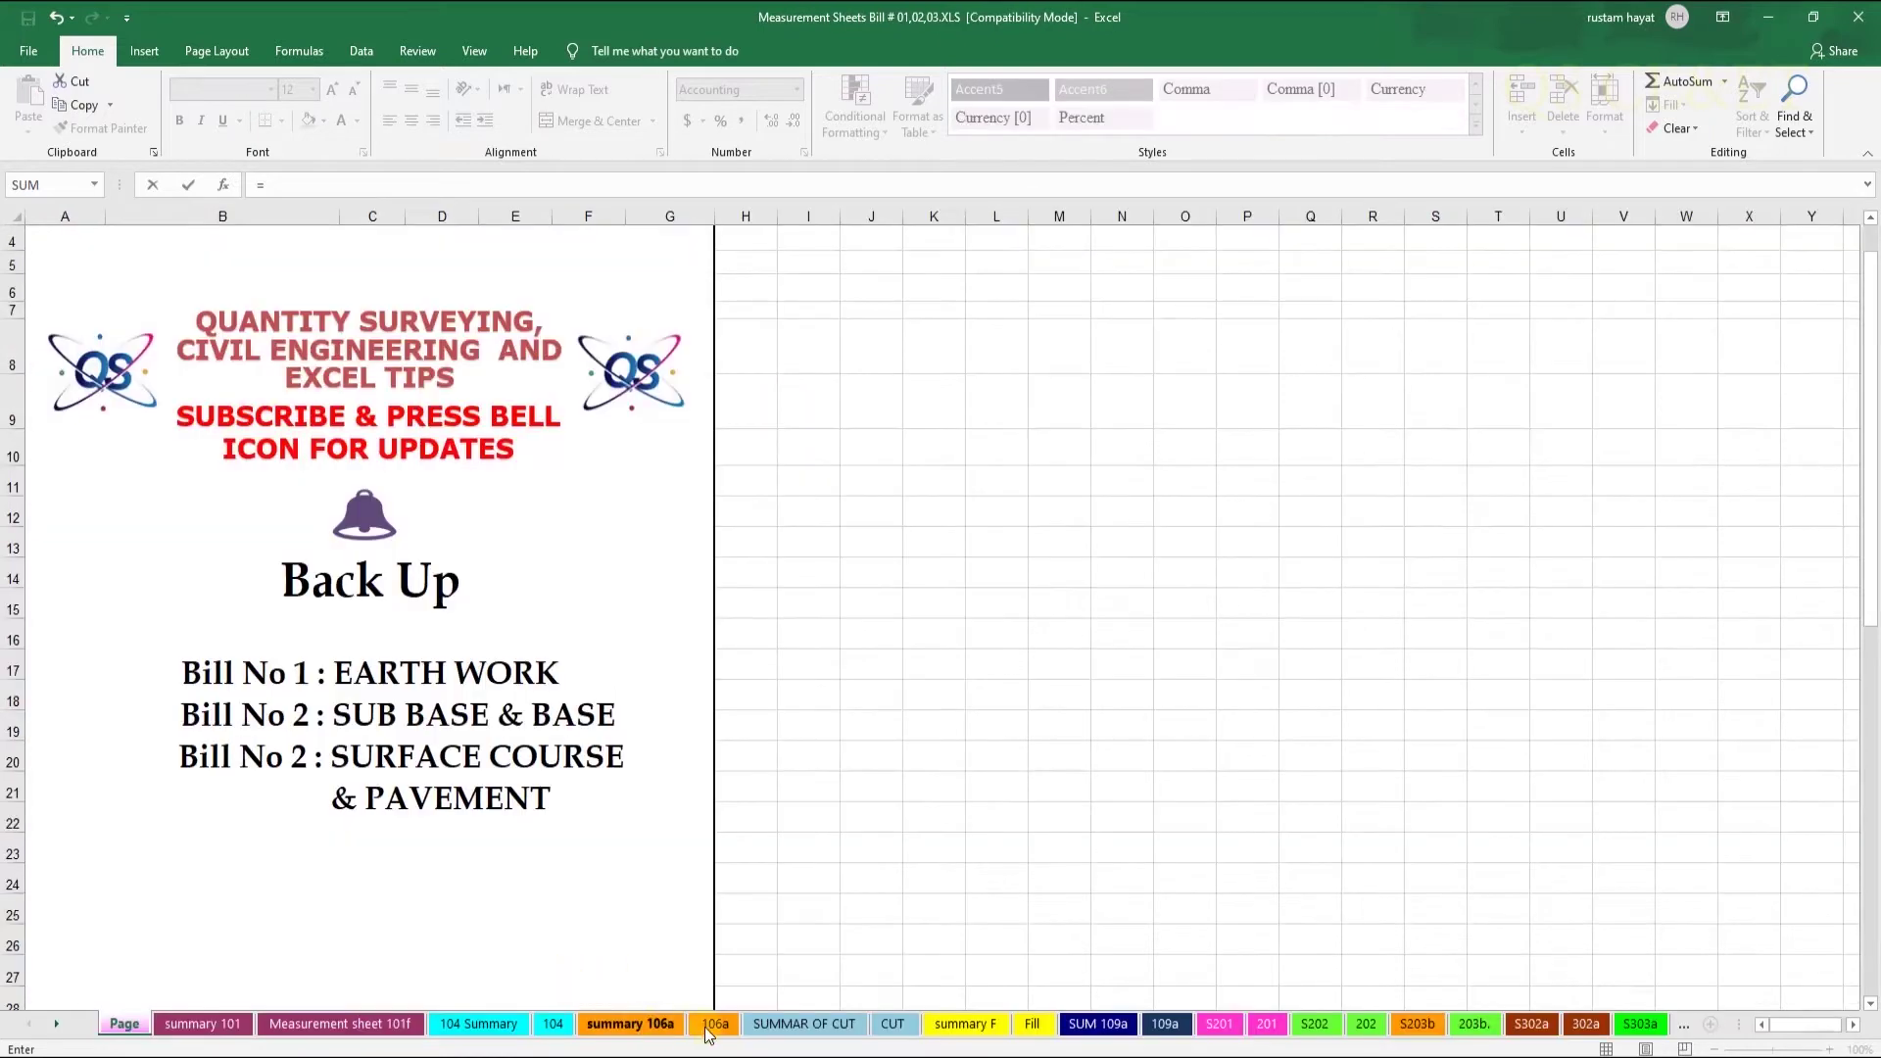
pyautogui.click(828, 1024)
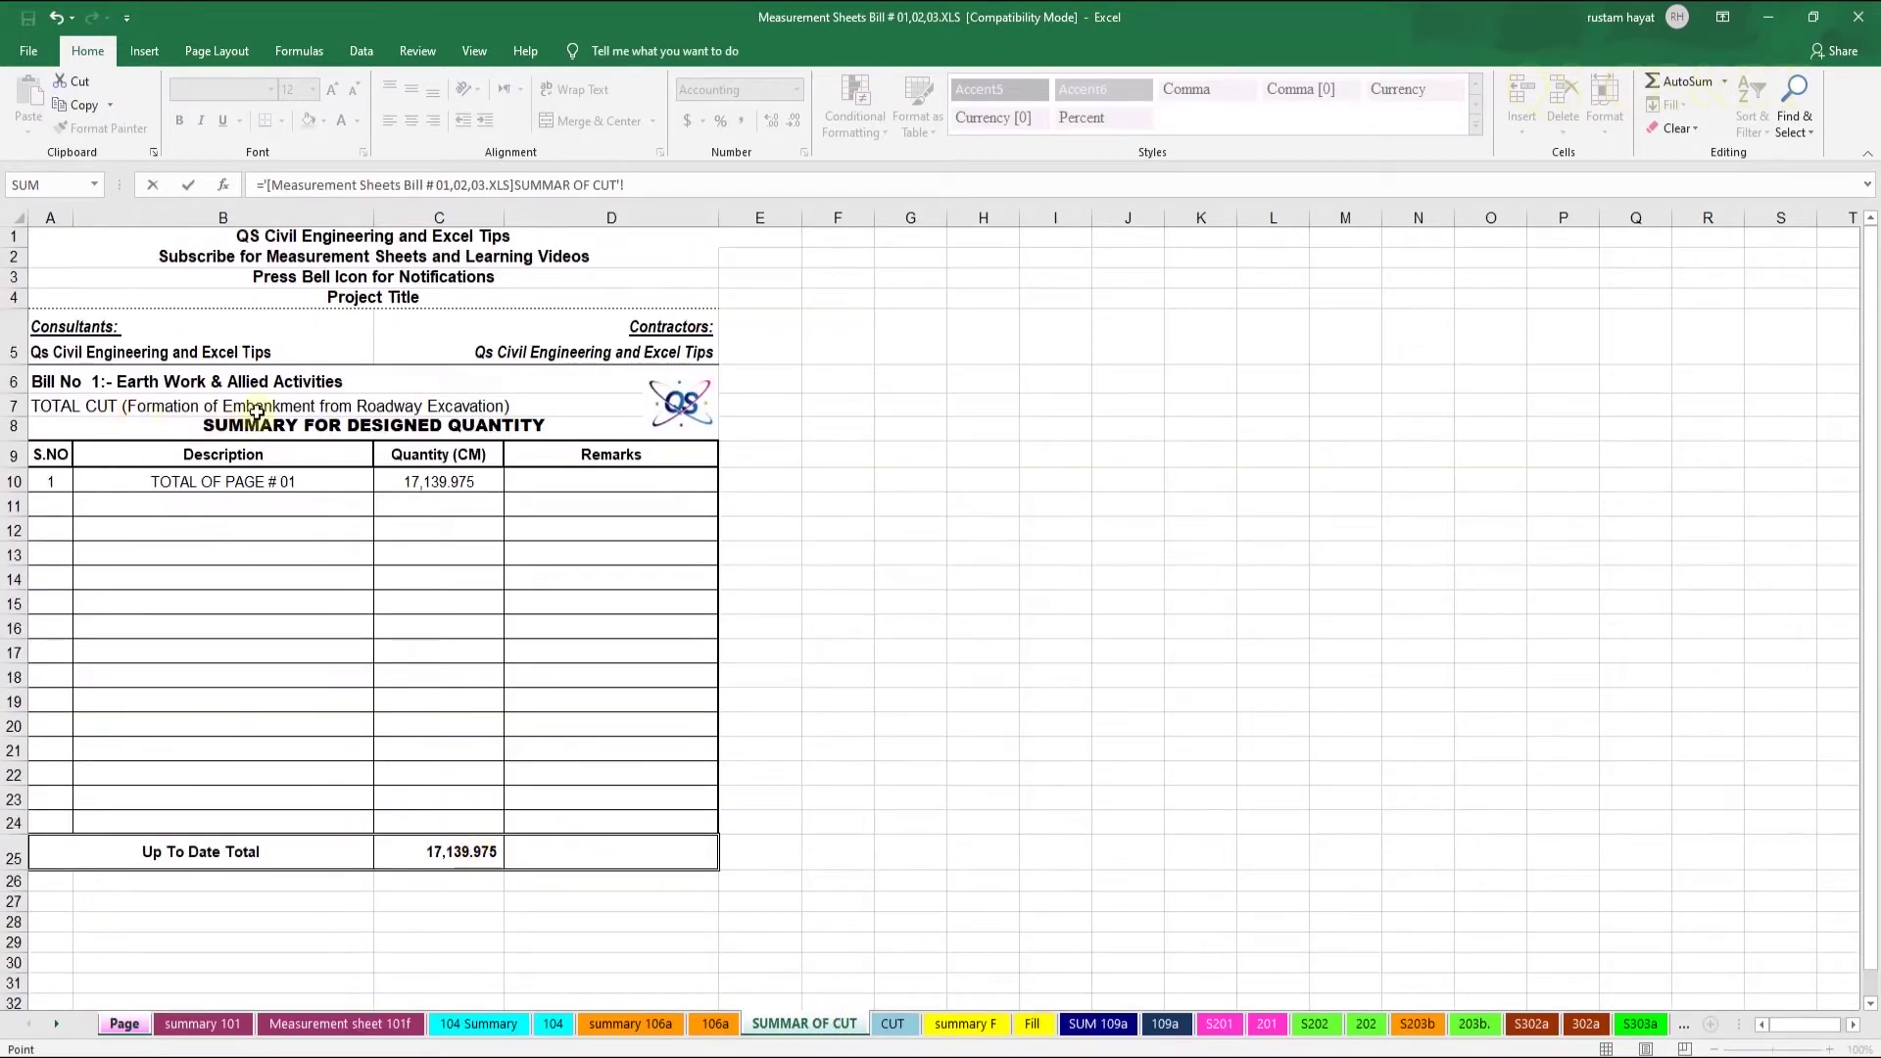
pyautogui.click(457, 852)
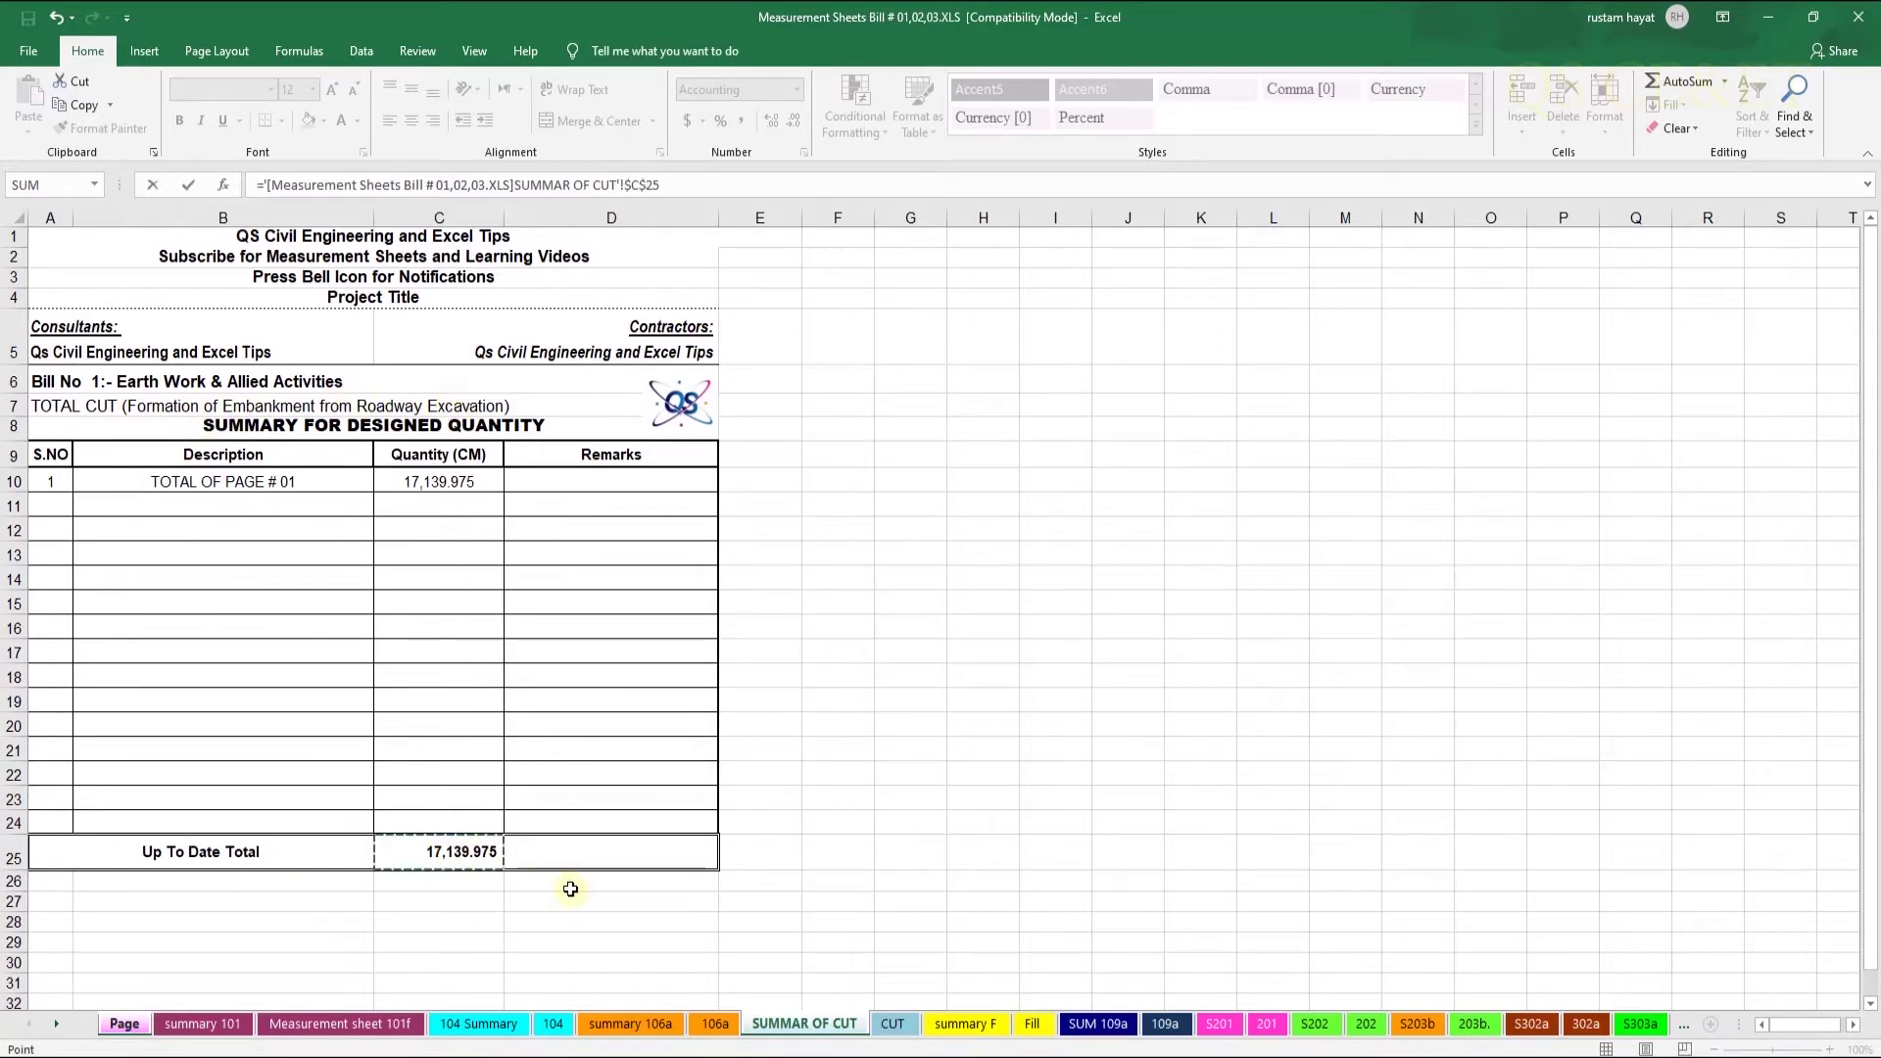
pyautogui.press('Return')
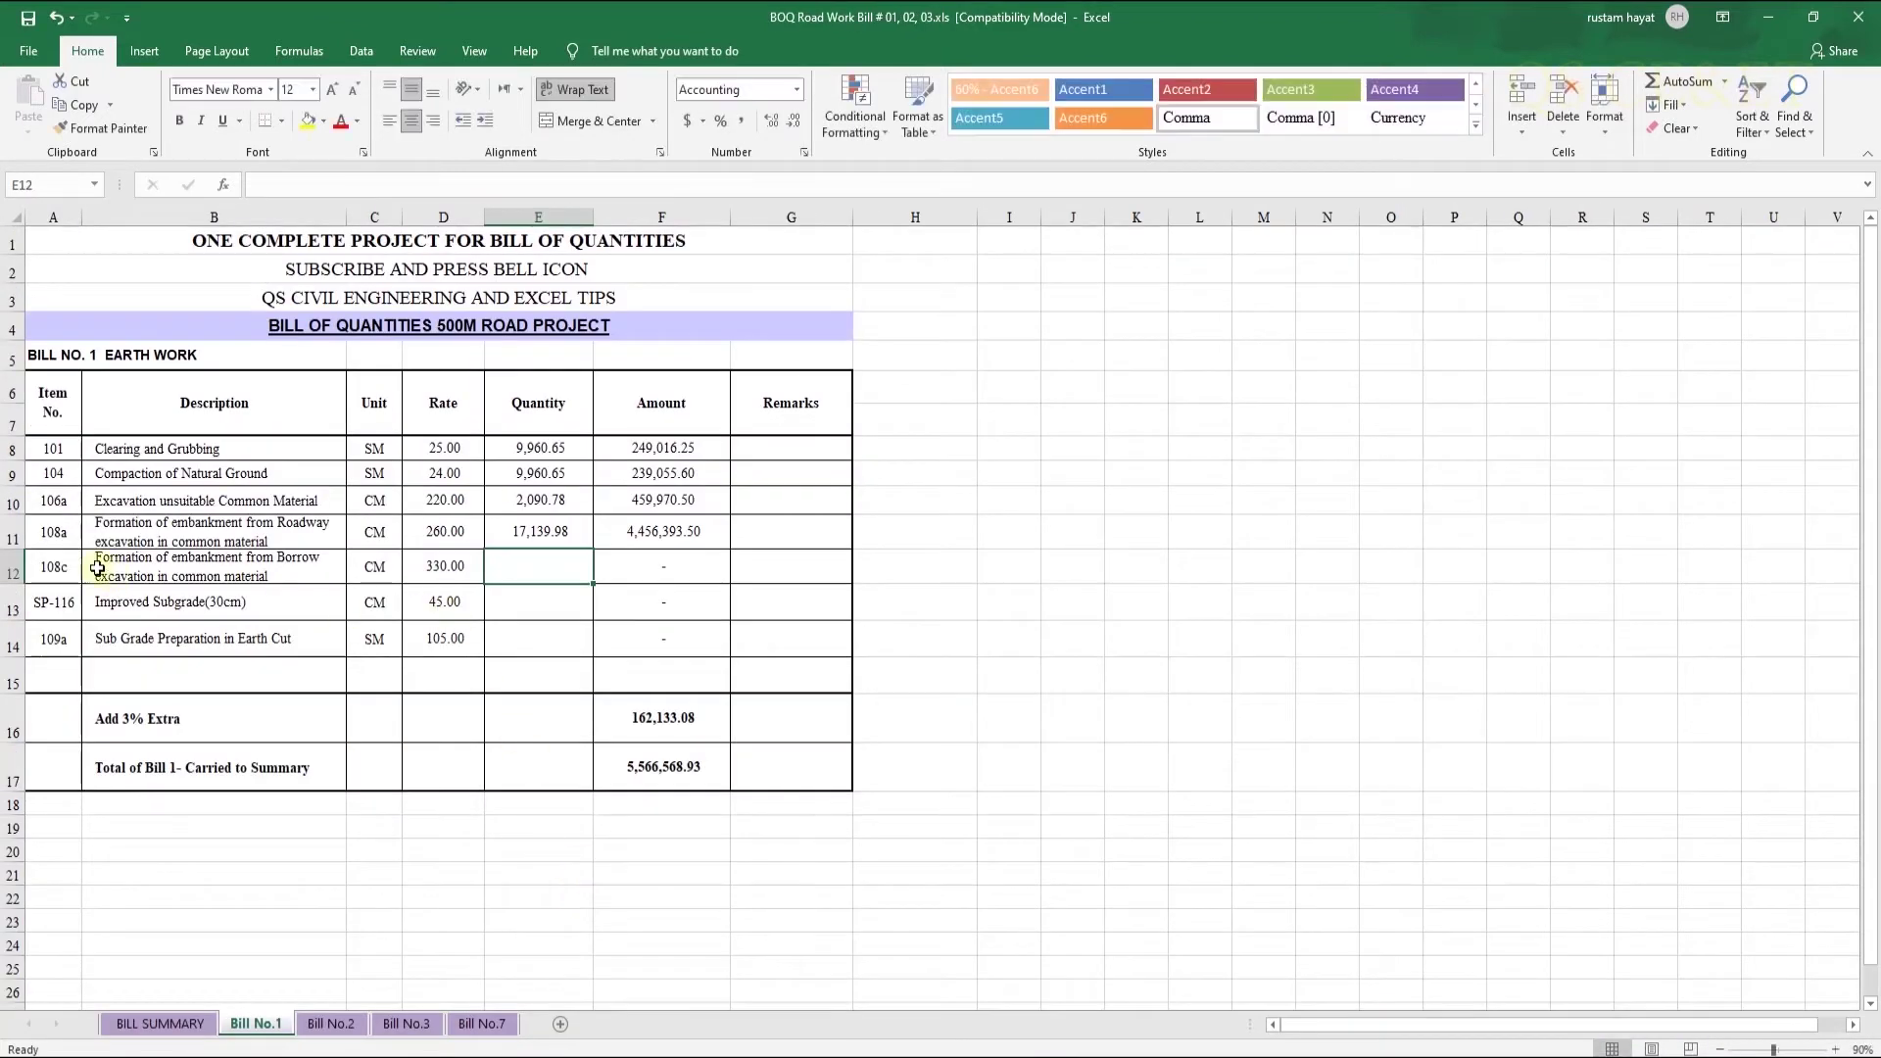
# Link the quantity for embankment from borrow excavation in E12 to the Up To Date Total, C25, on the measurement workbook's summary F sheet
pyautogui.write('=')
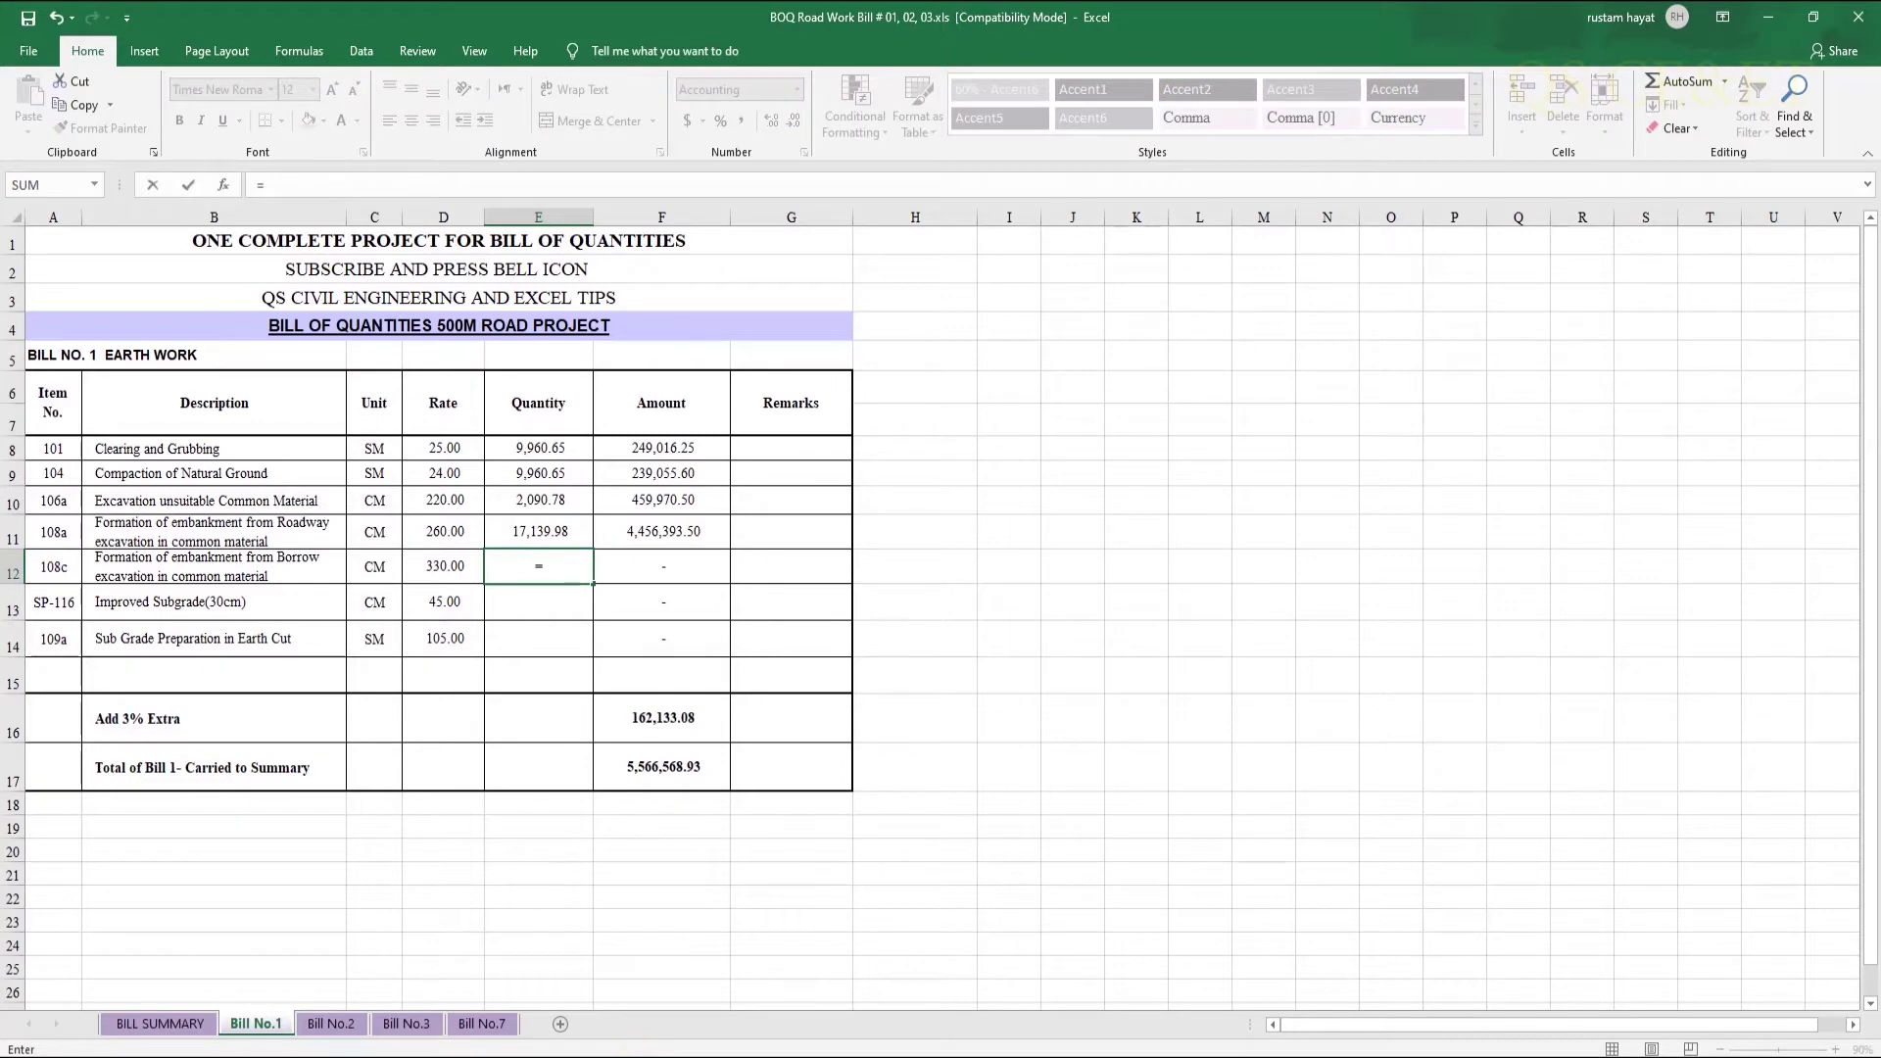
pyautogui.click(594, 982)
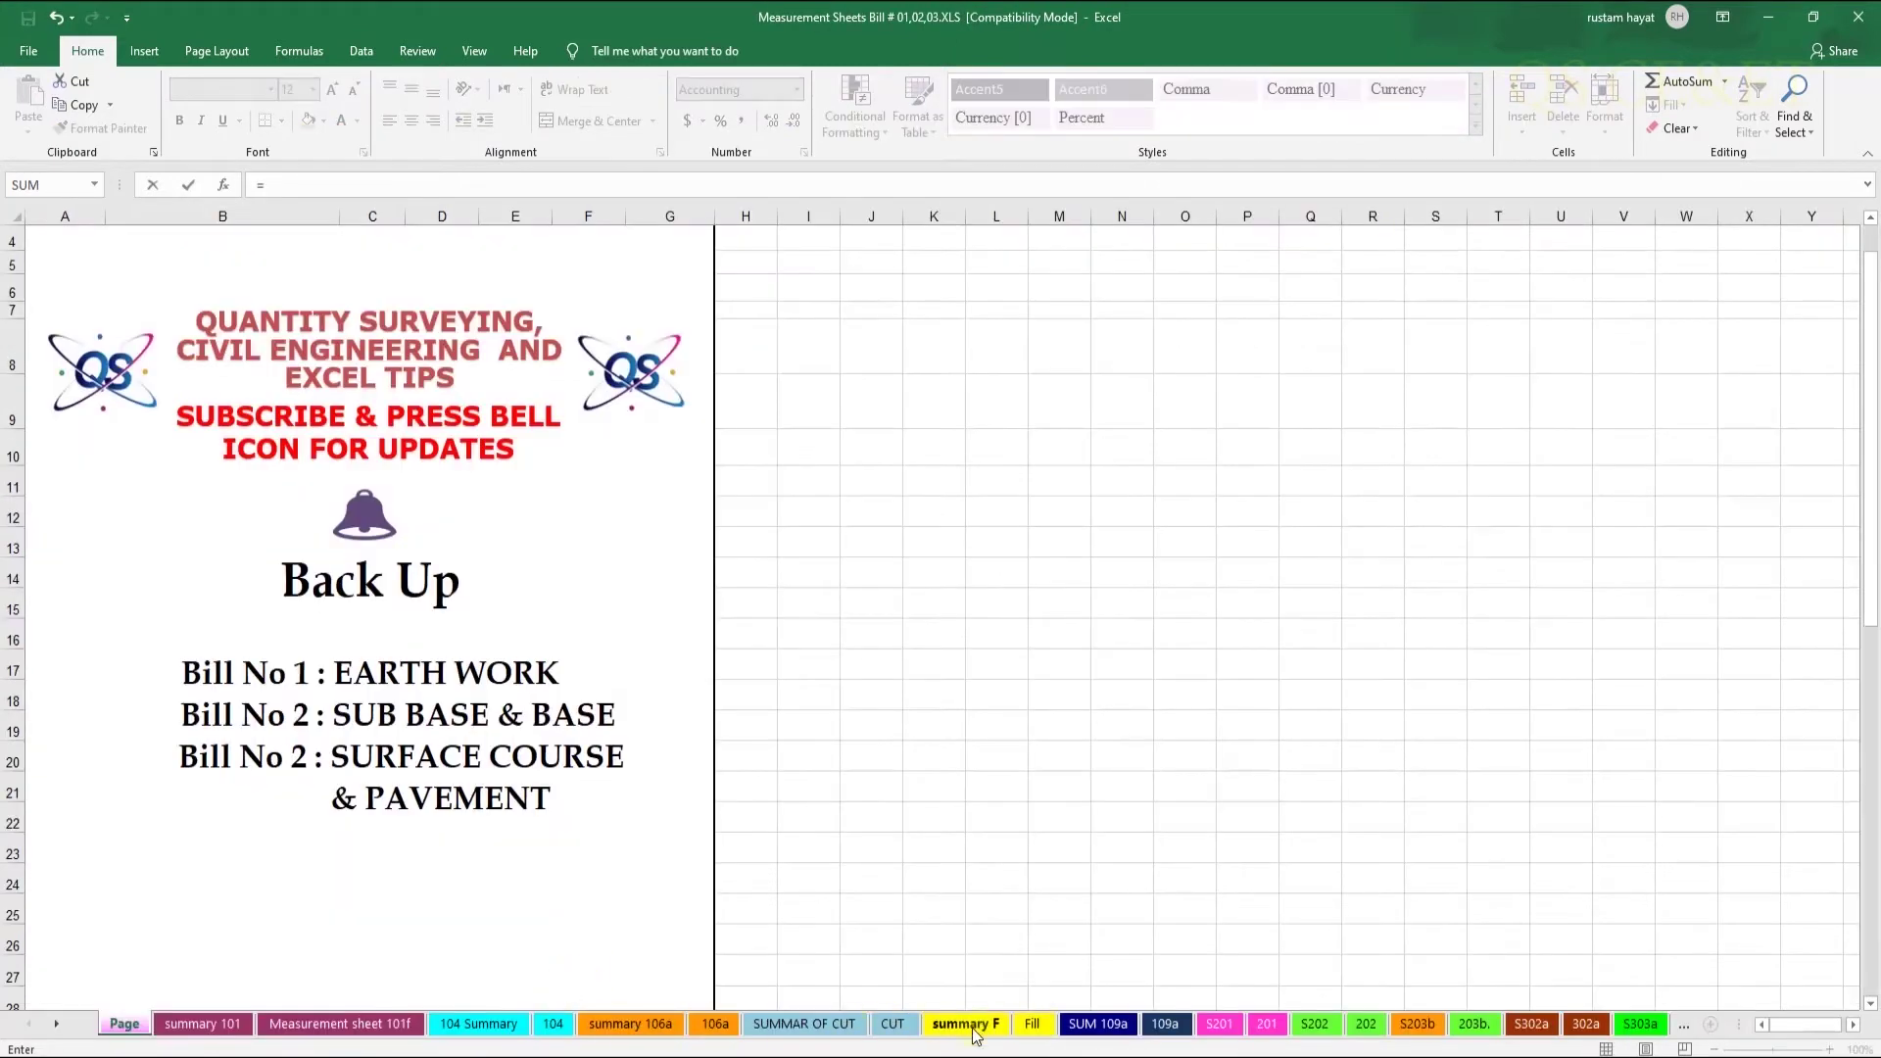
pyautogui.click(965, 1024)
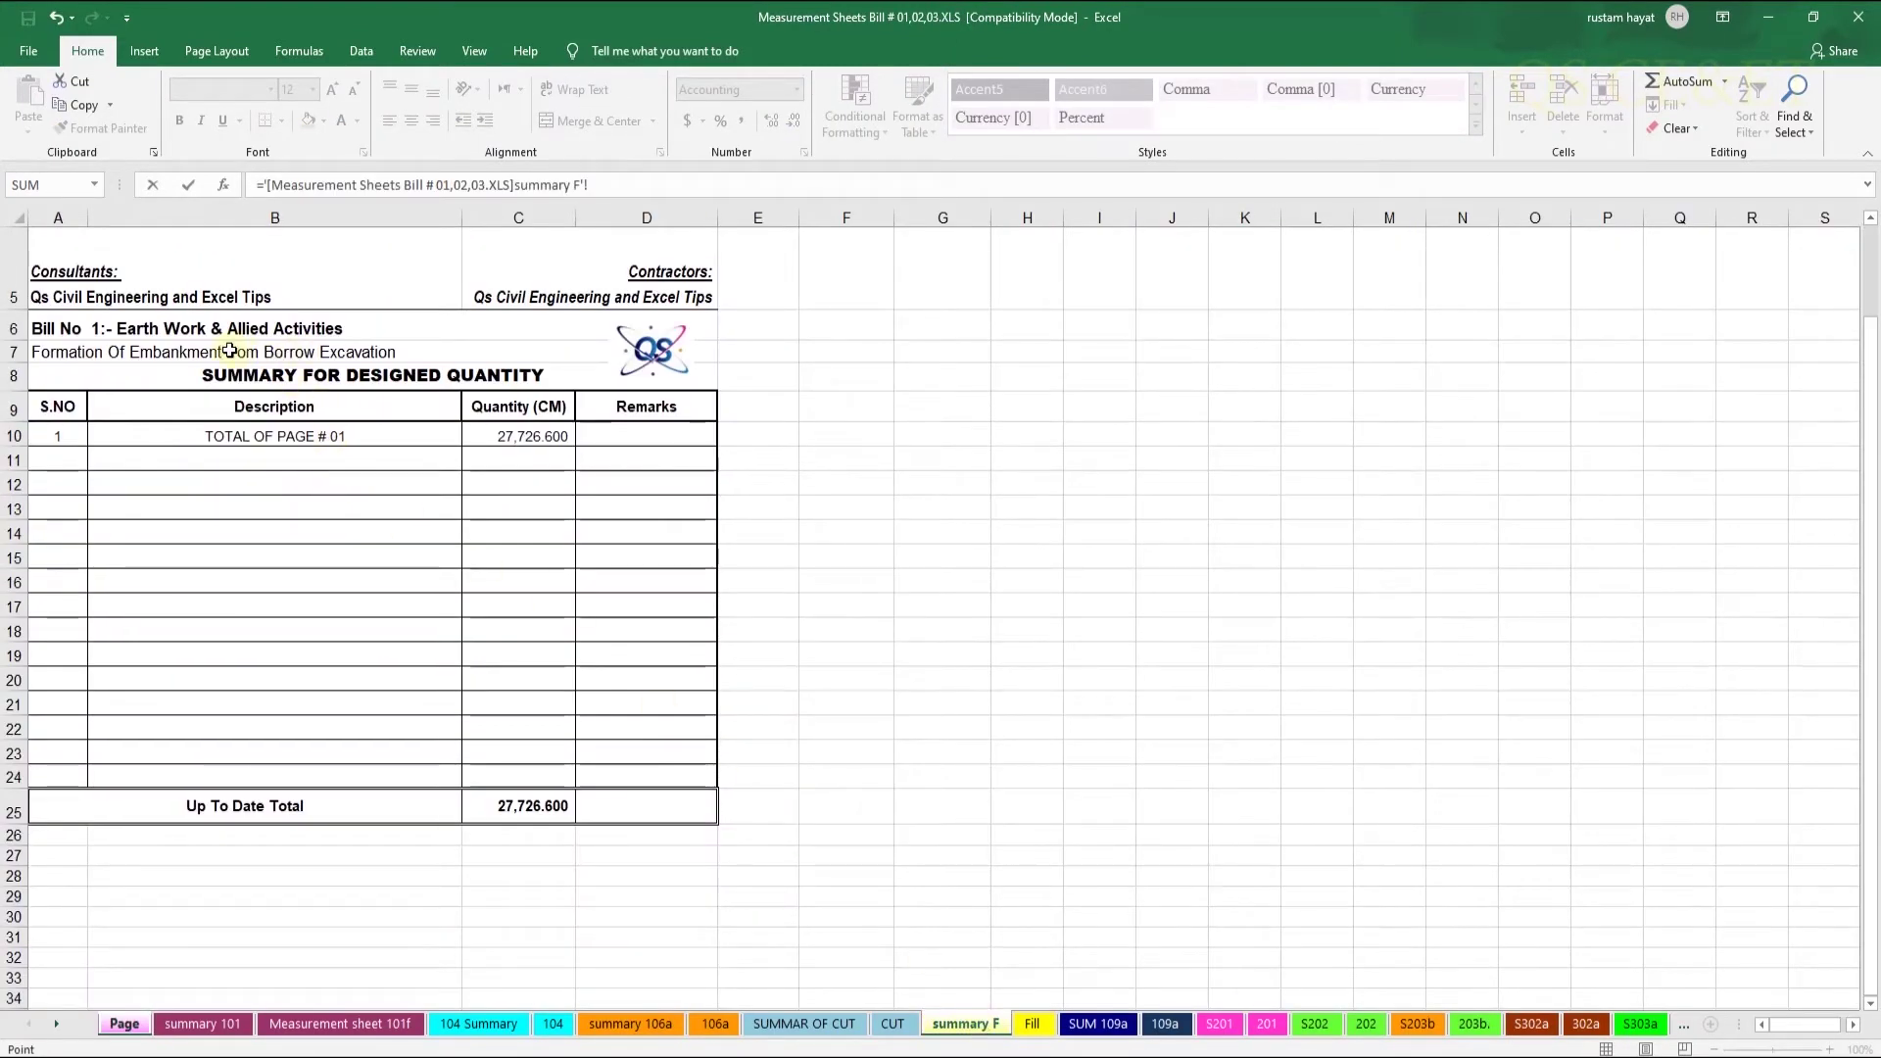
pyautogui.click(557, 807)
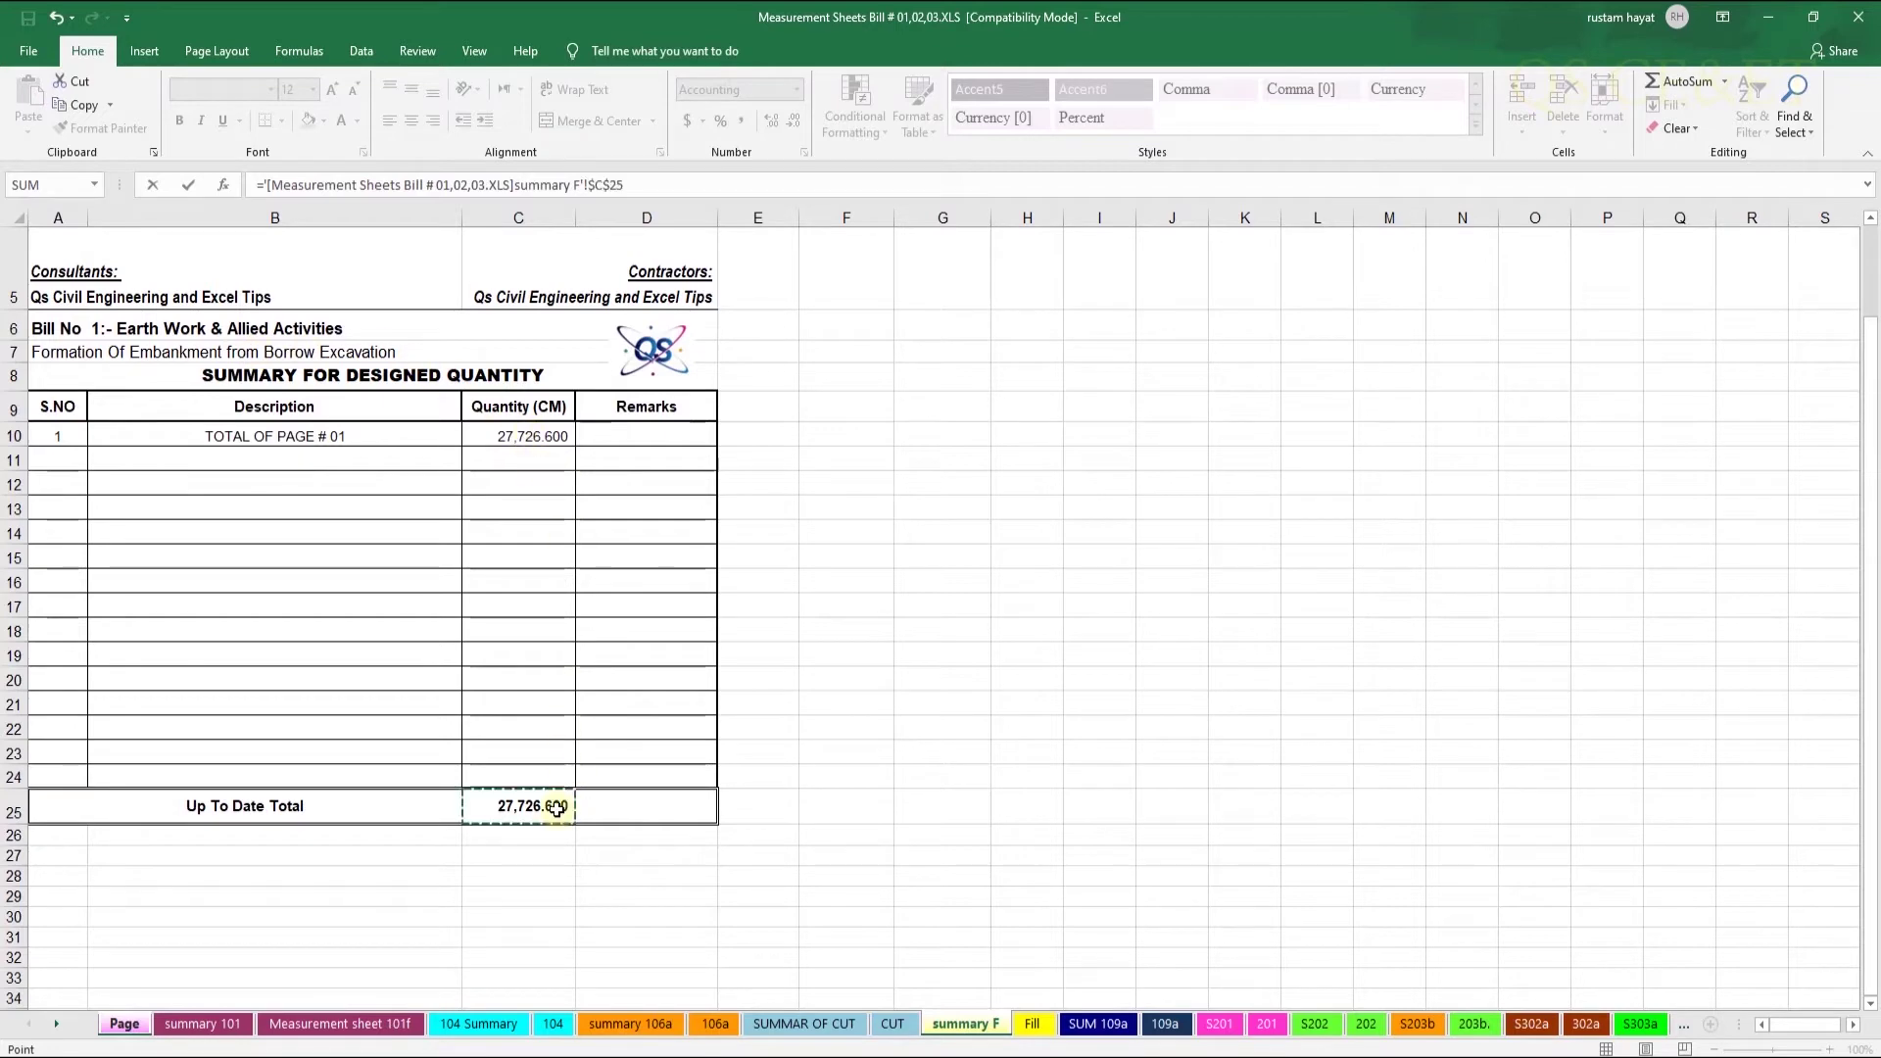
pyautogui.press('Return')
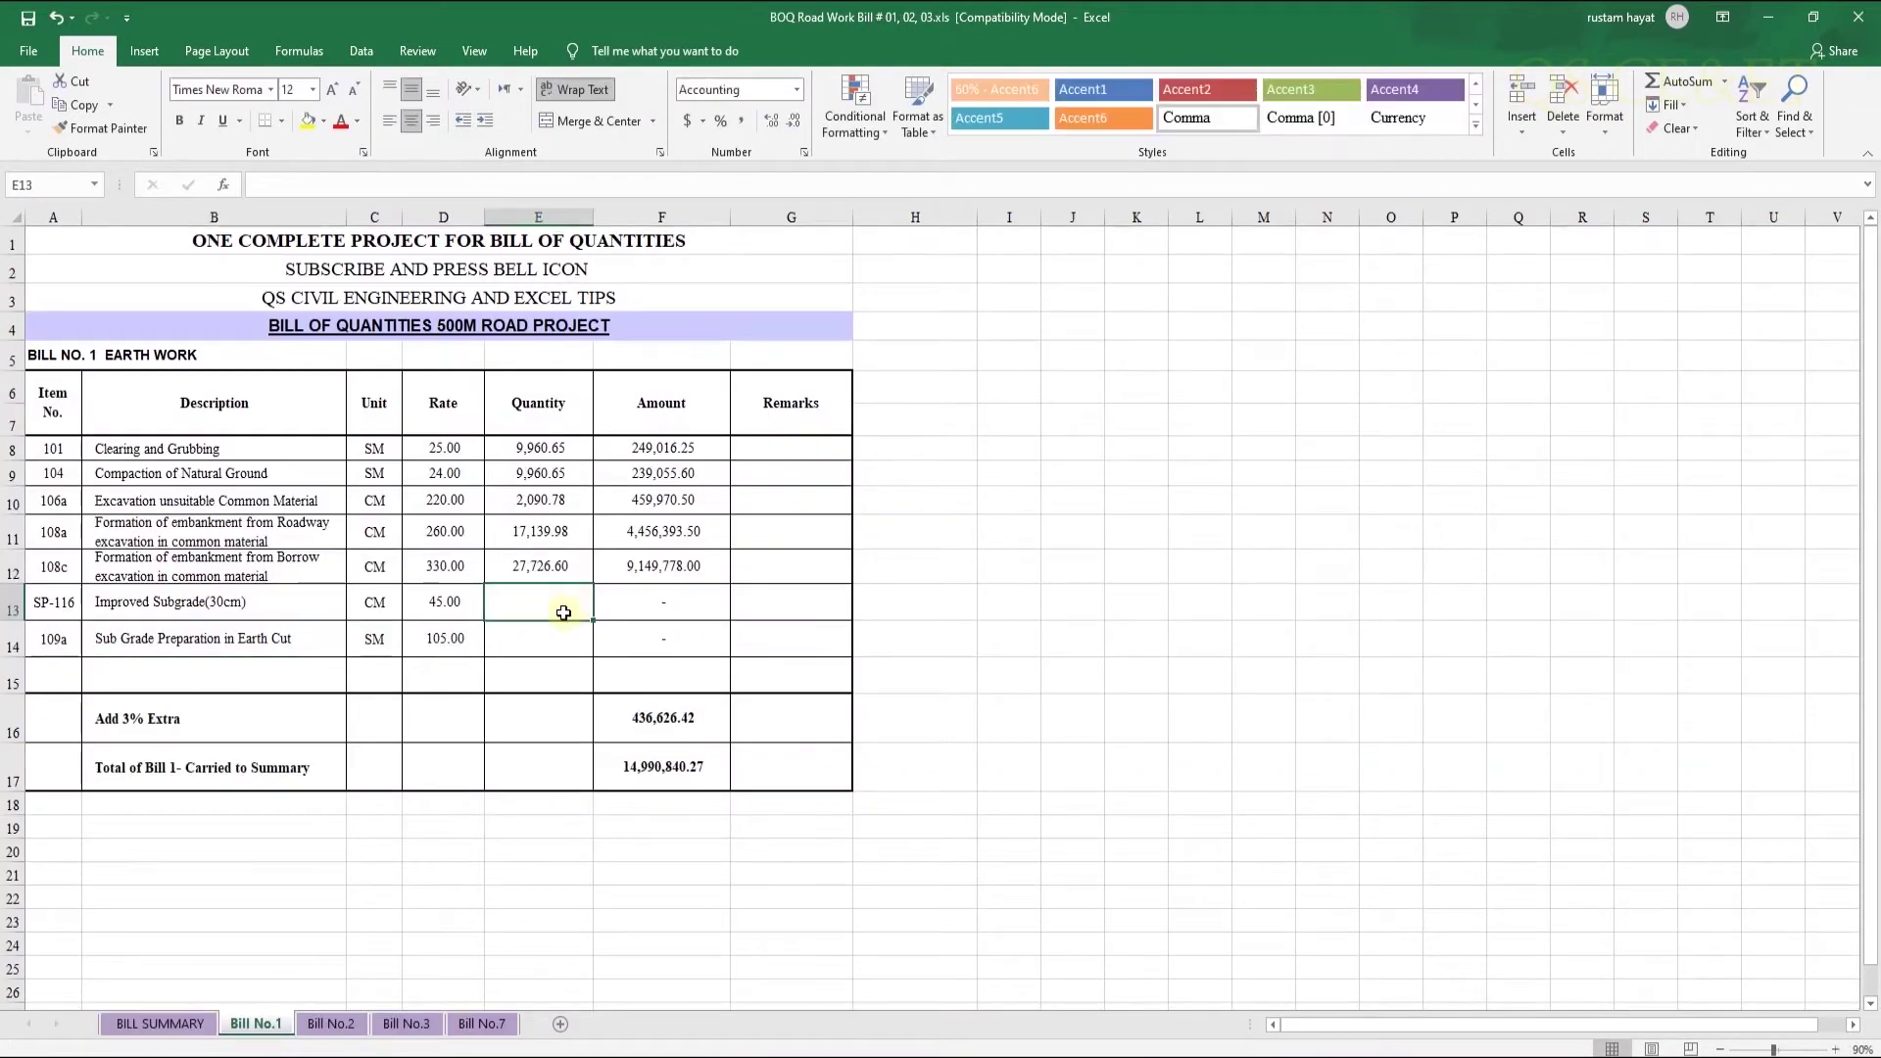
# Link the Improved Subgrade(30cm) quantity in E13 to the Up To Date Total, C20, on the measurement workbook's SUM SP-116 sheet
pyautogui.write('=')
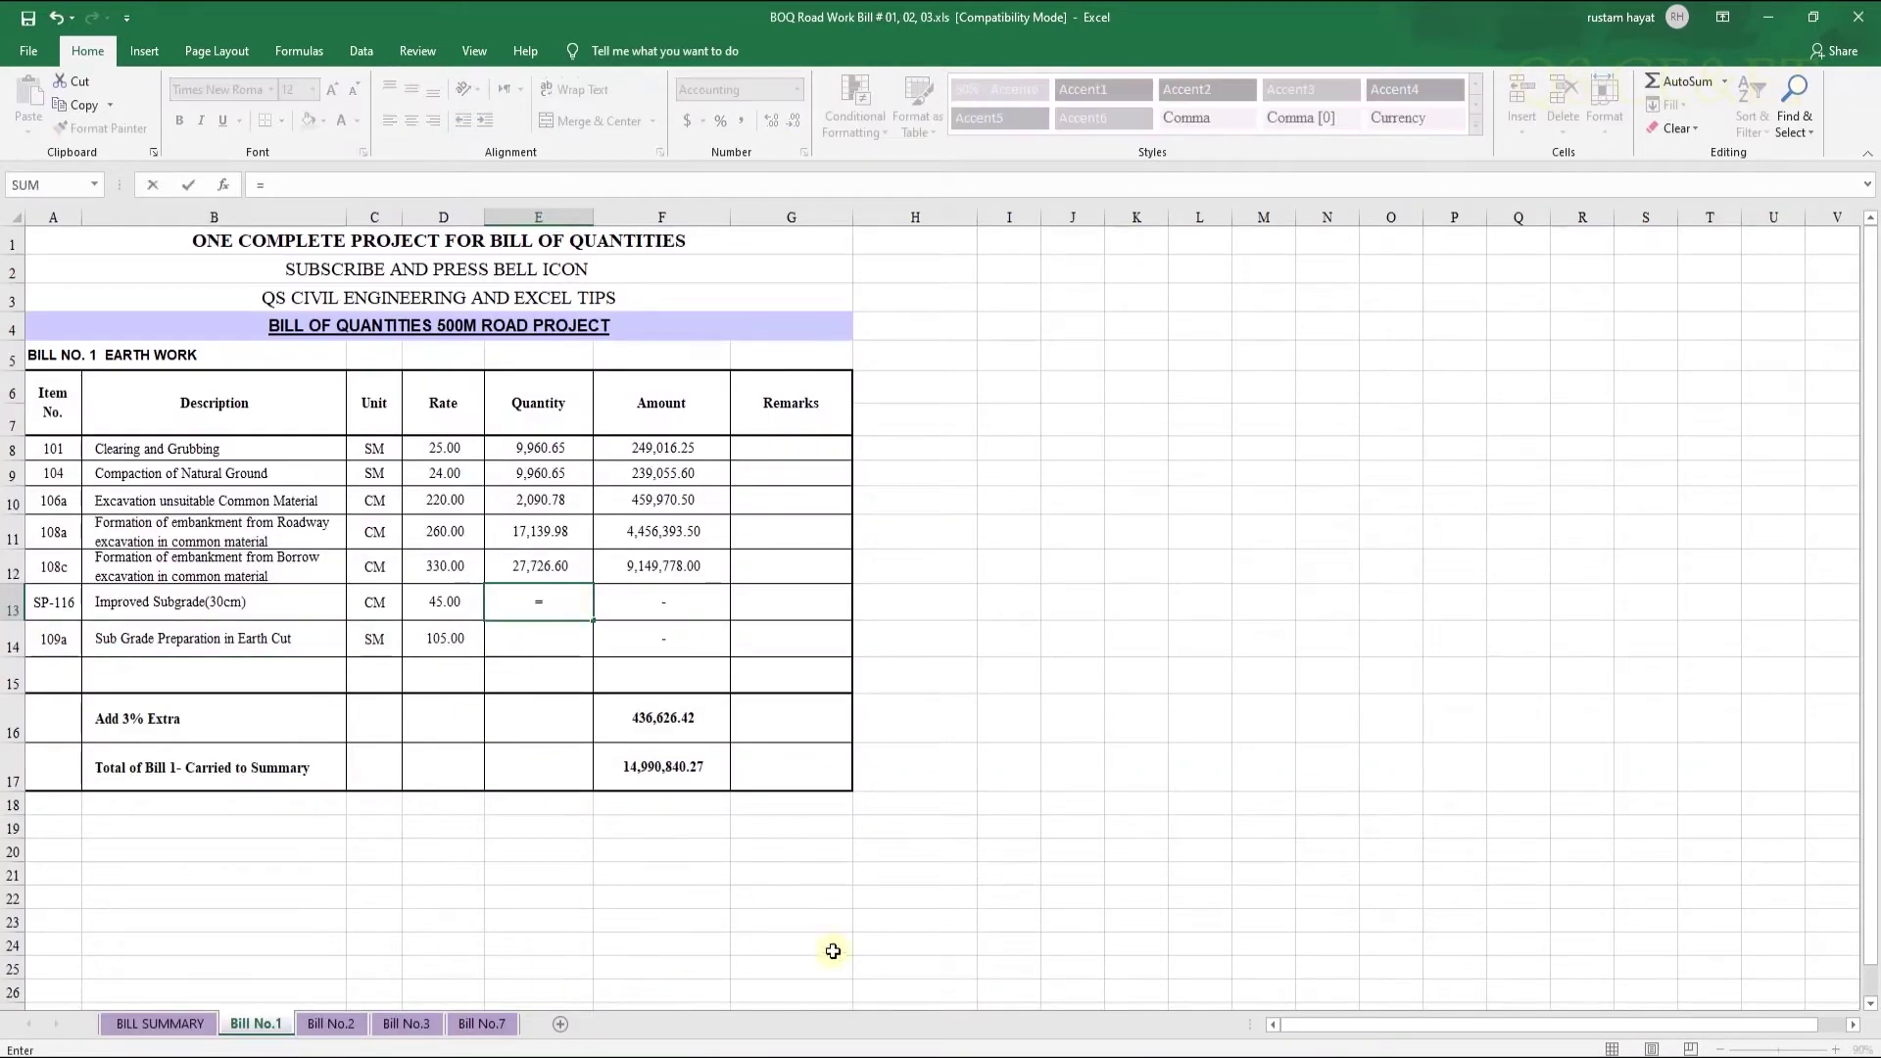
pyautogui.click(635, 976)
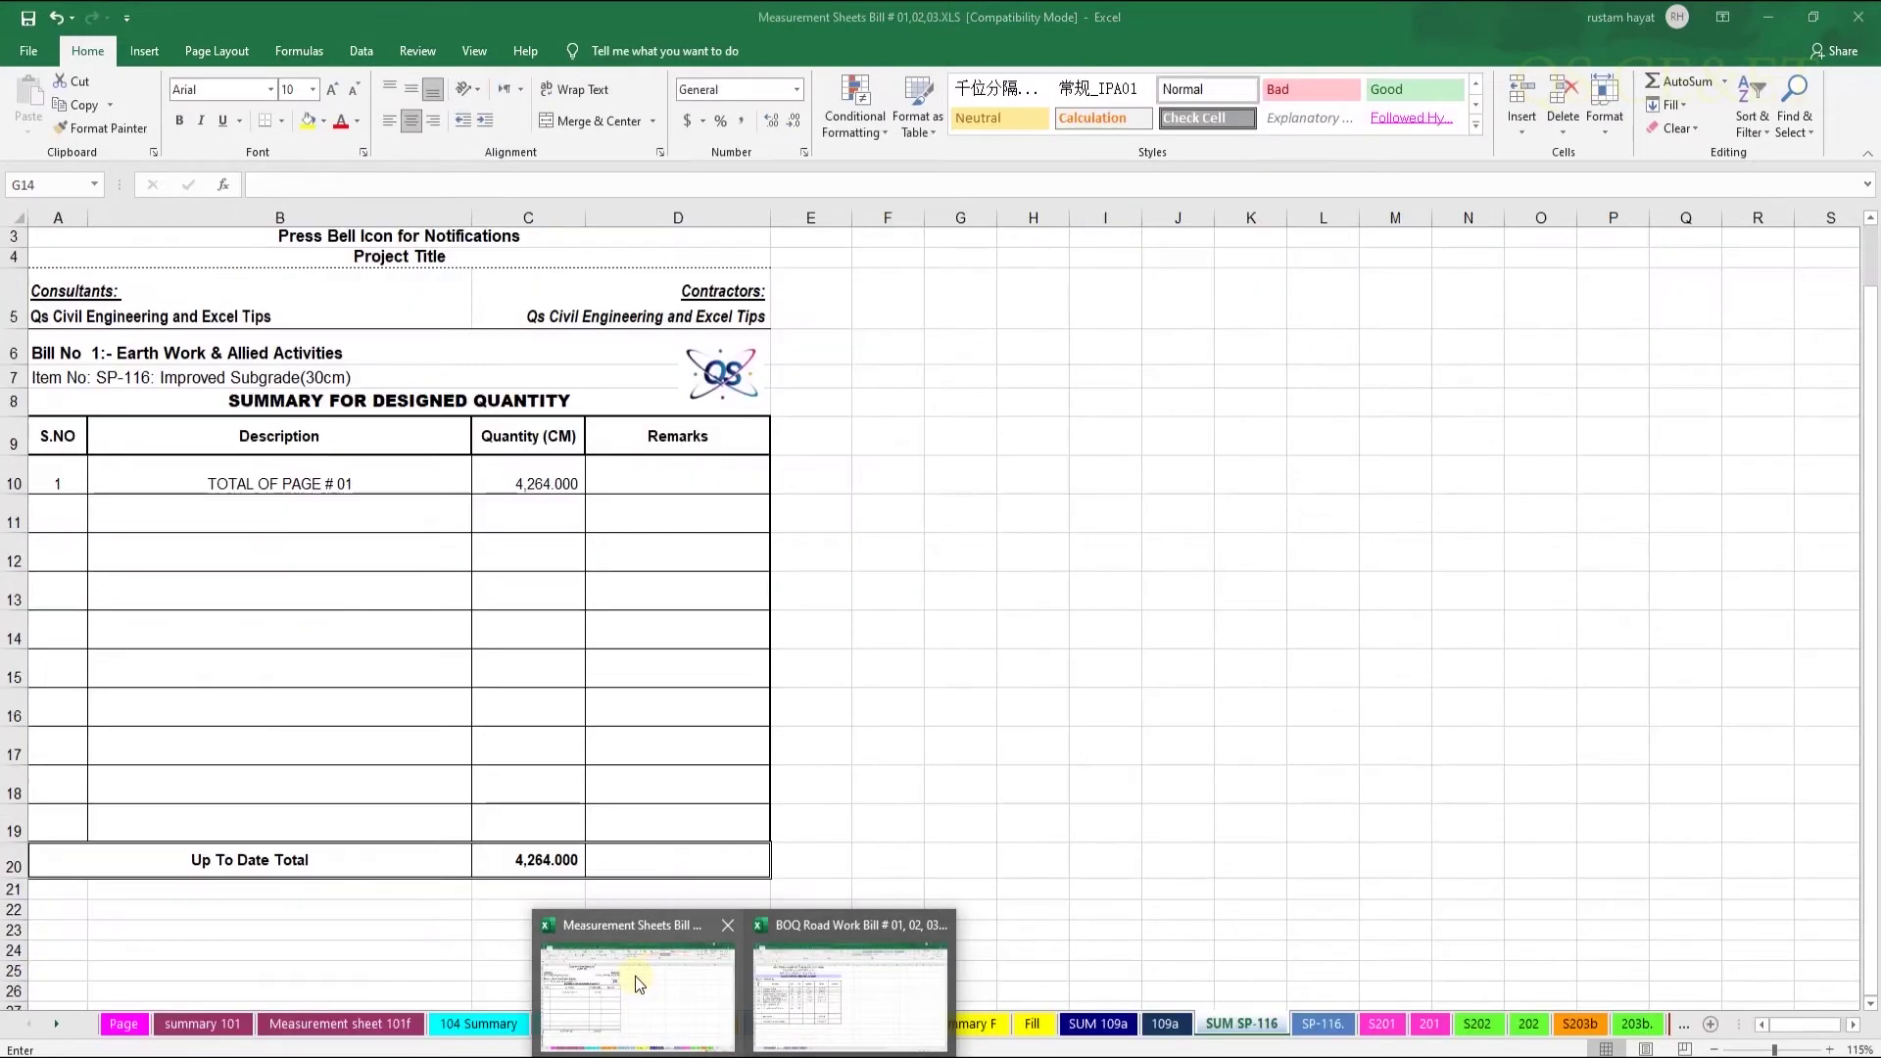
pyautogui.click(556, 860)
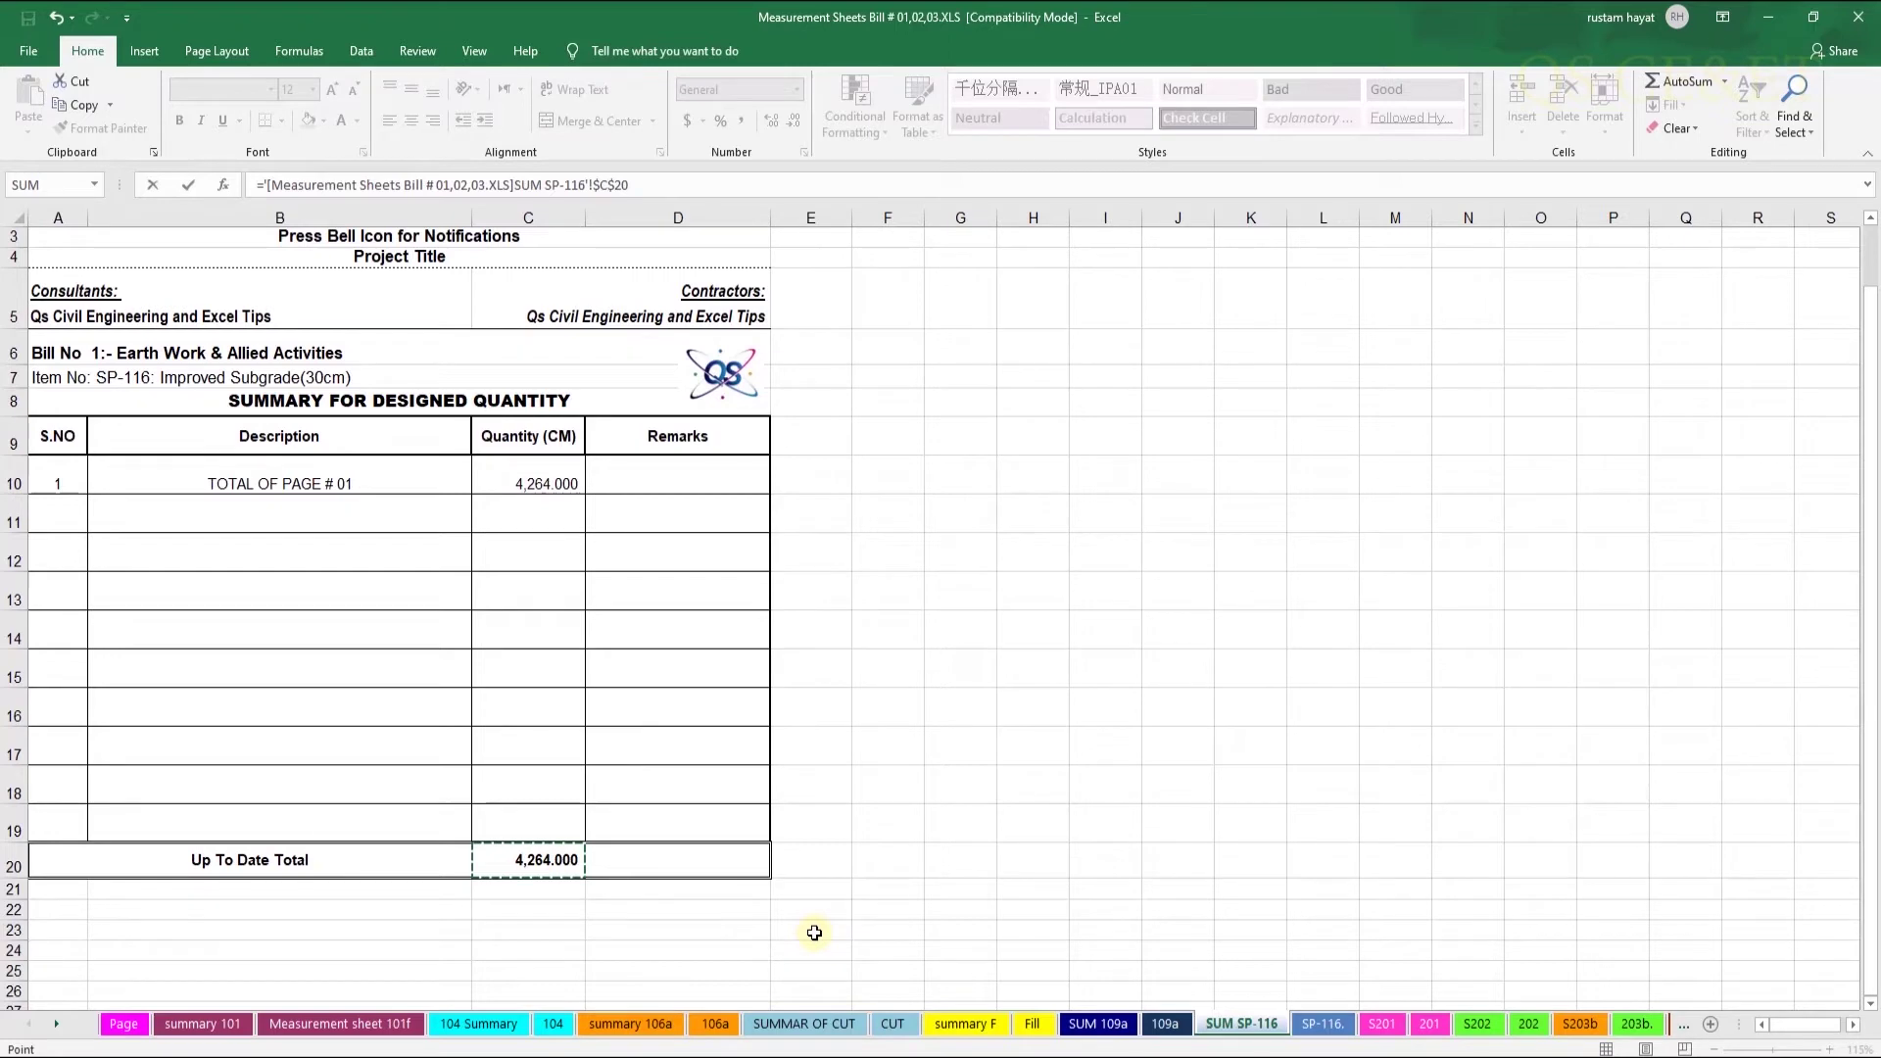
pyautogui.press('Return')
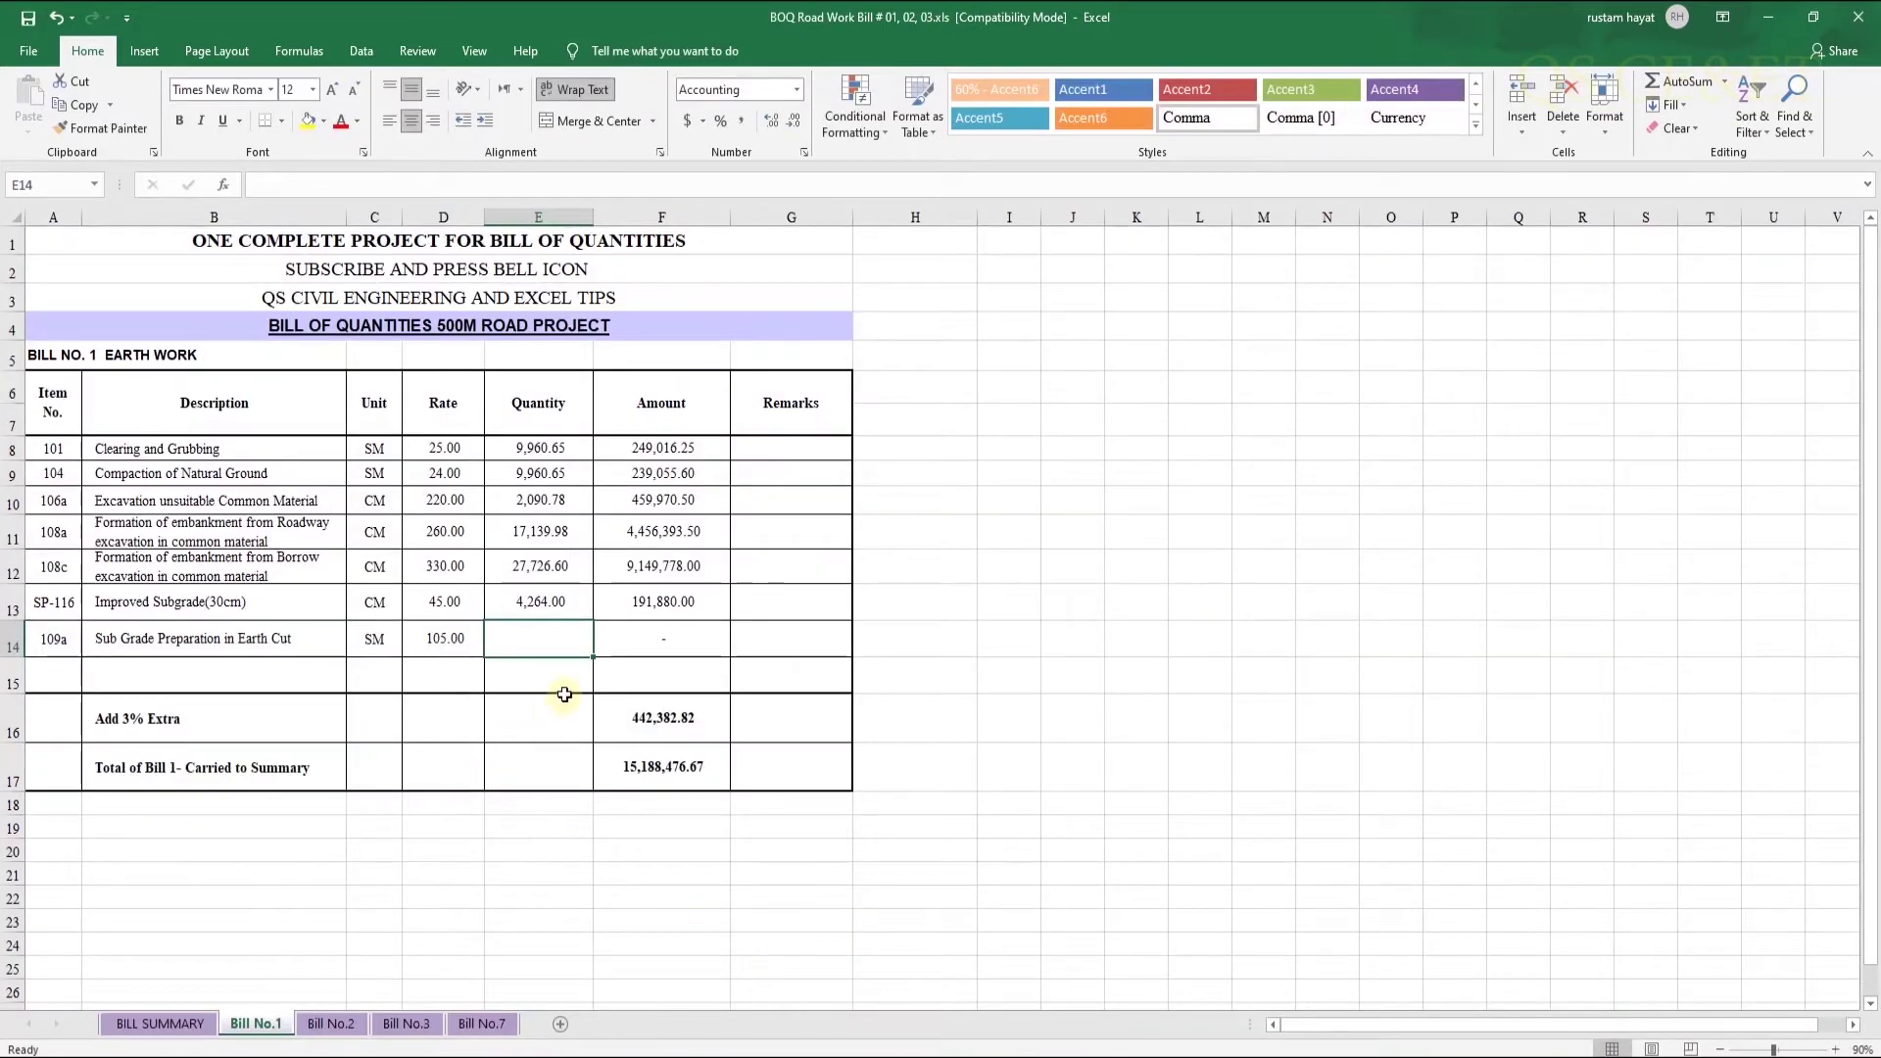
# Link the Sub Grade Preparation in Earth Cut quantity in E14 to the Up To Date Total, C20, on the measurement workbook's SUM 109a sheet
pyautogui.write('=')
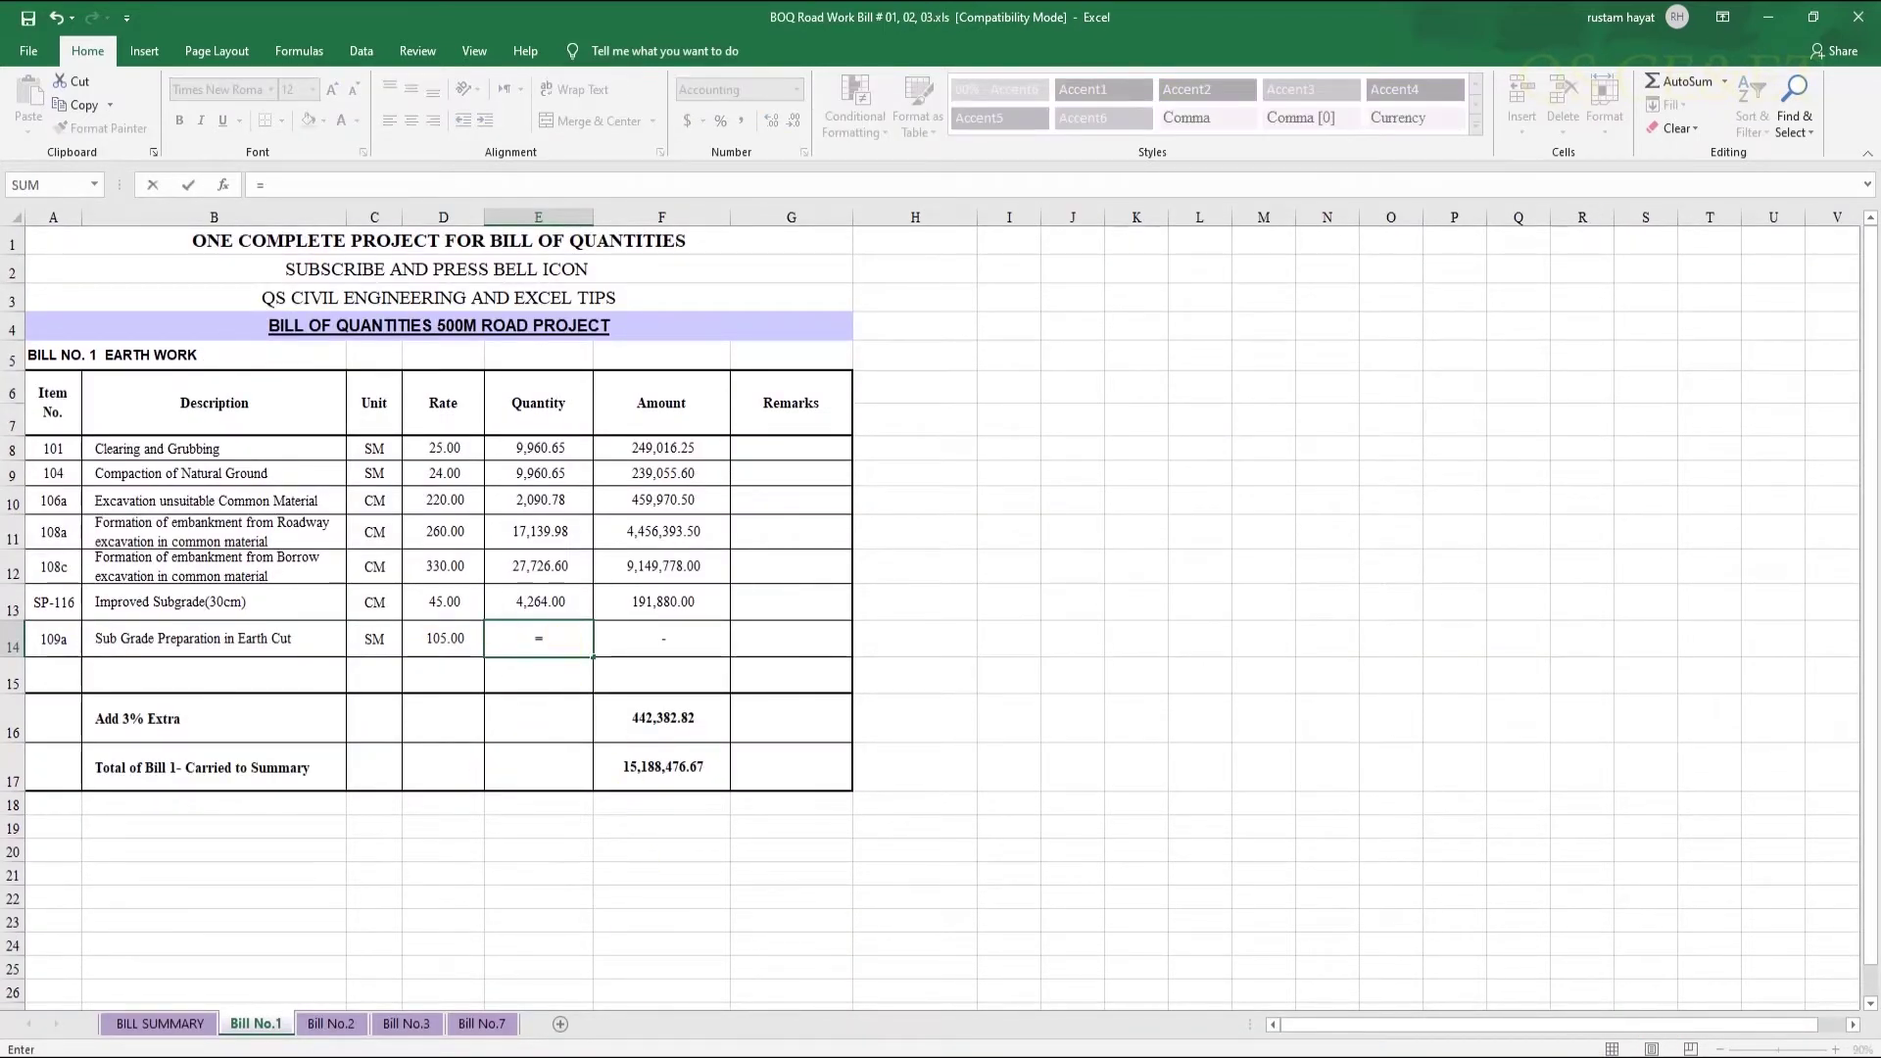
pyautogui.click(575, 996)
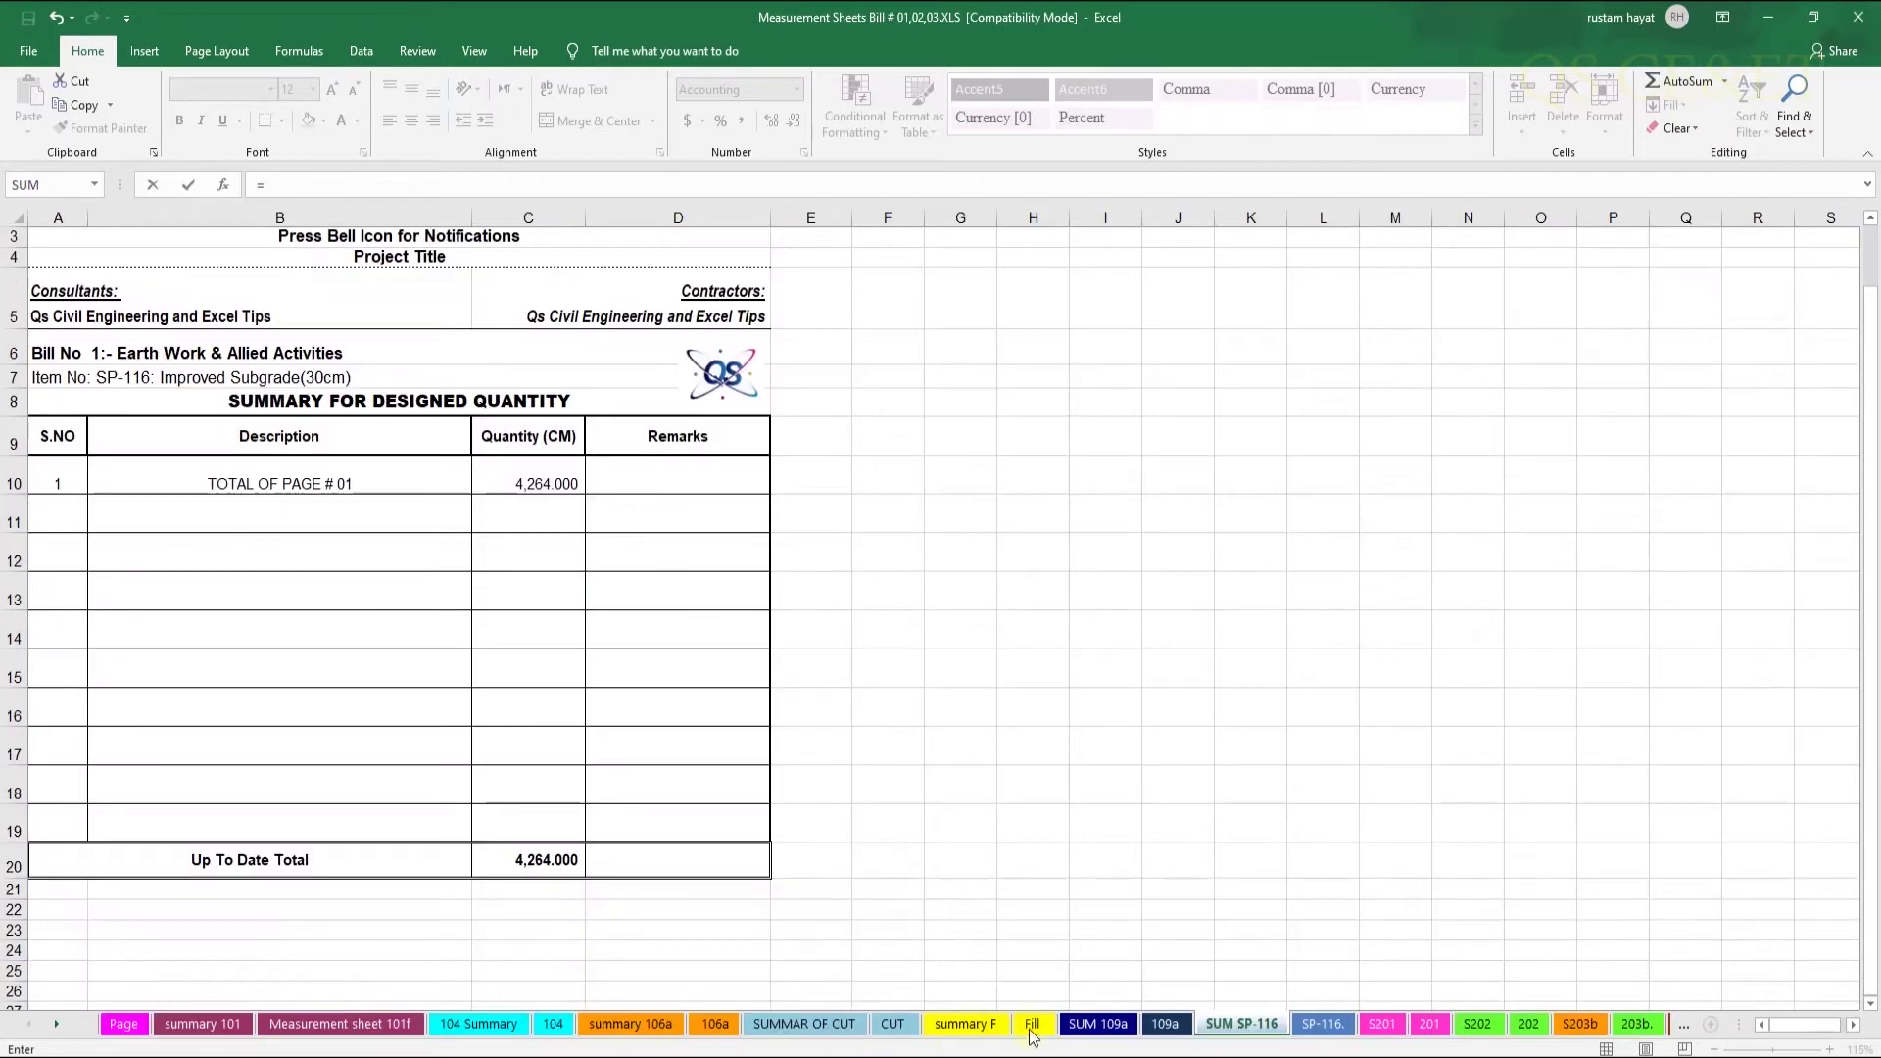
pyautogui.click(1097, 1024)
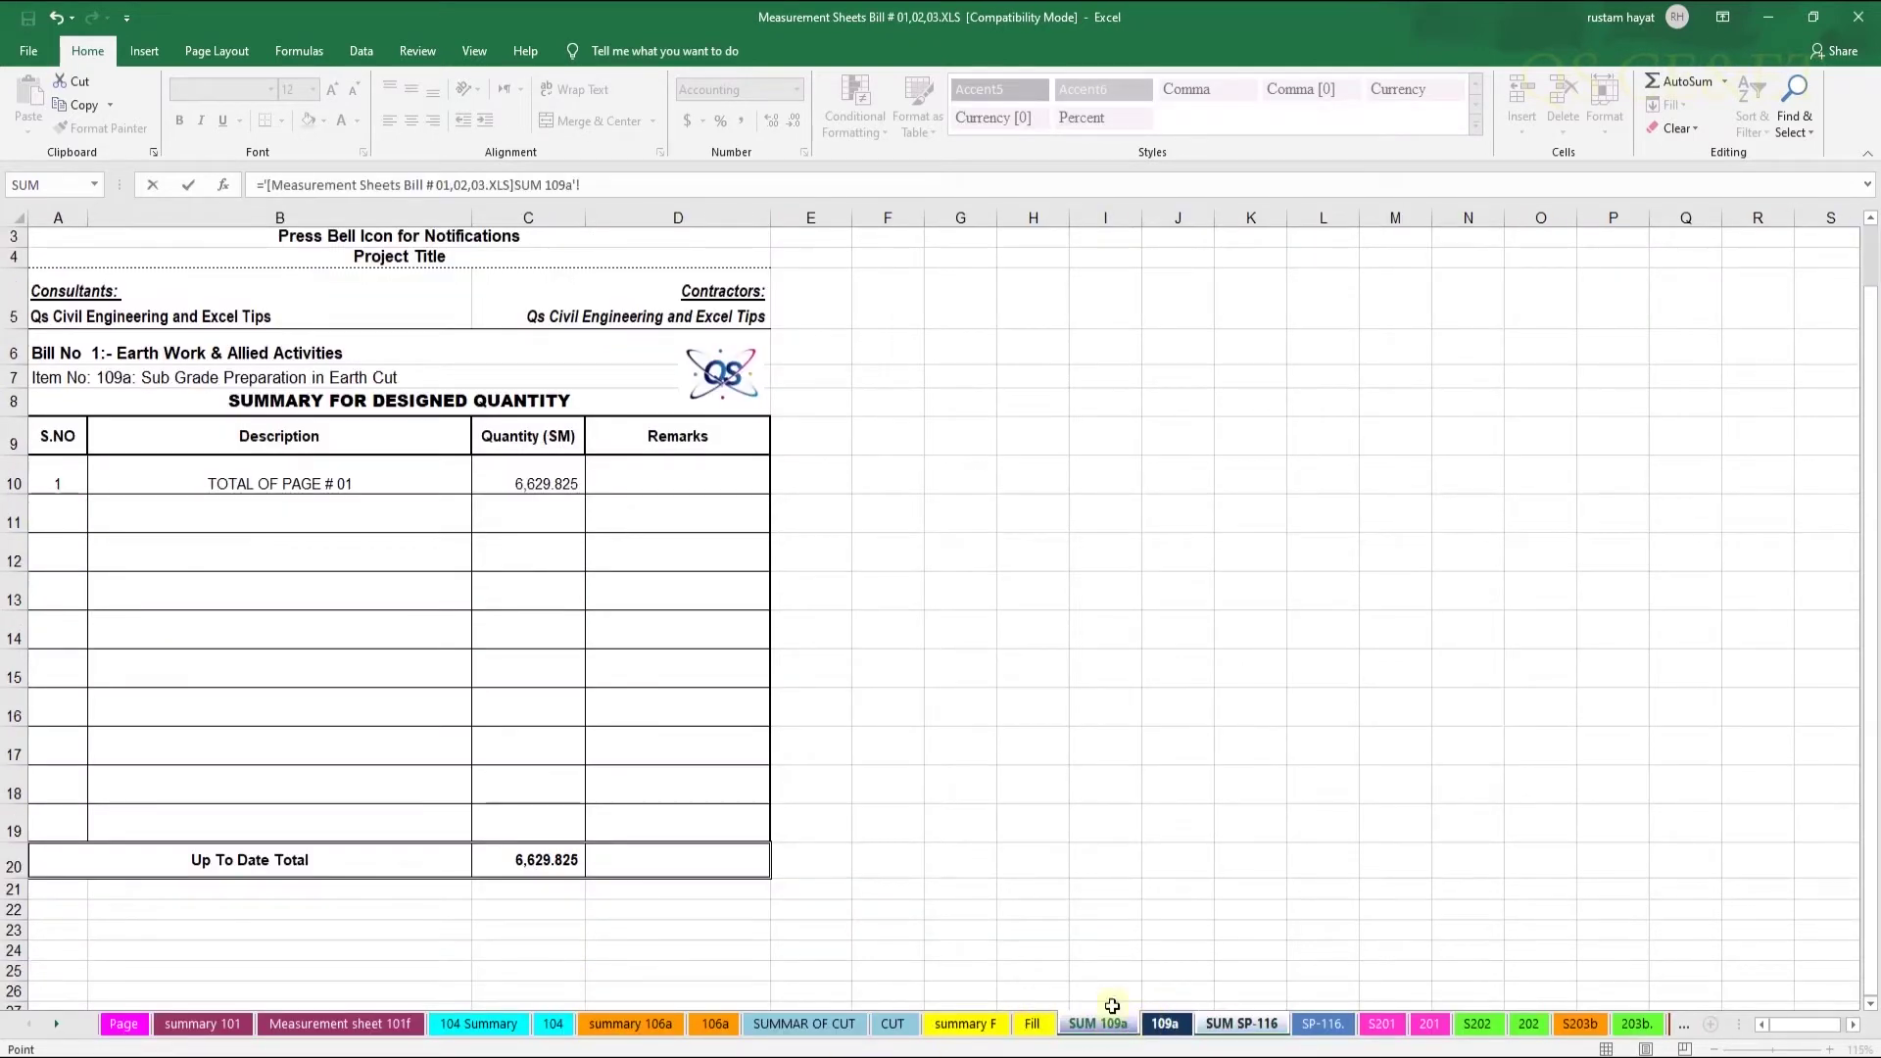
pyautogui.click(539, 862)
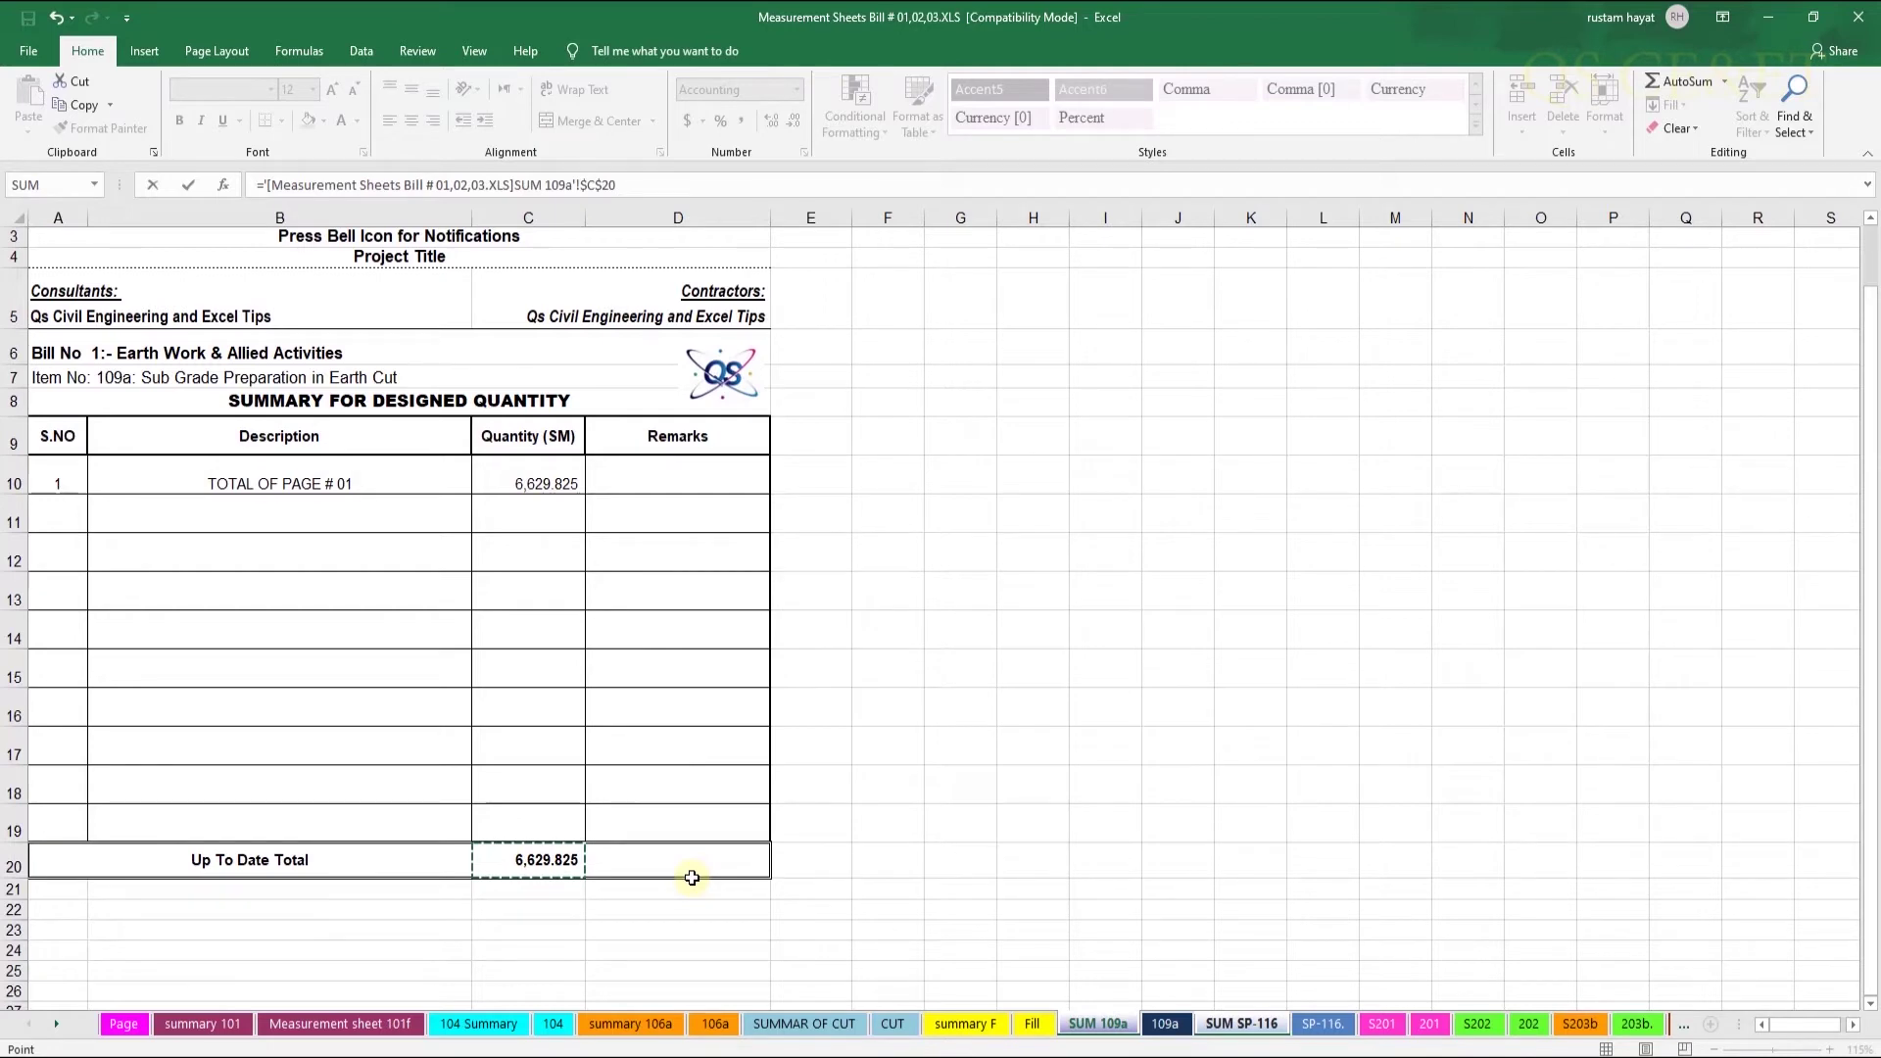
pyautogui.press('Return')
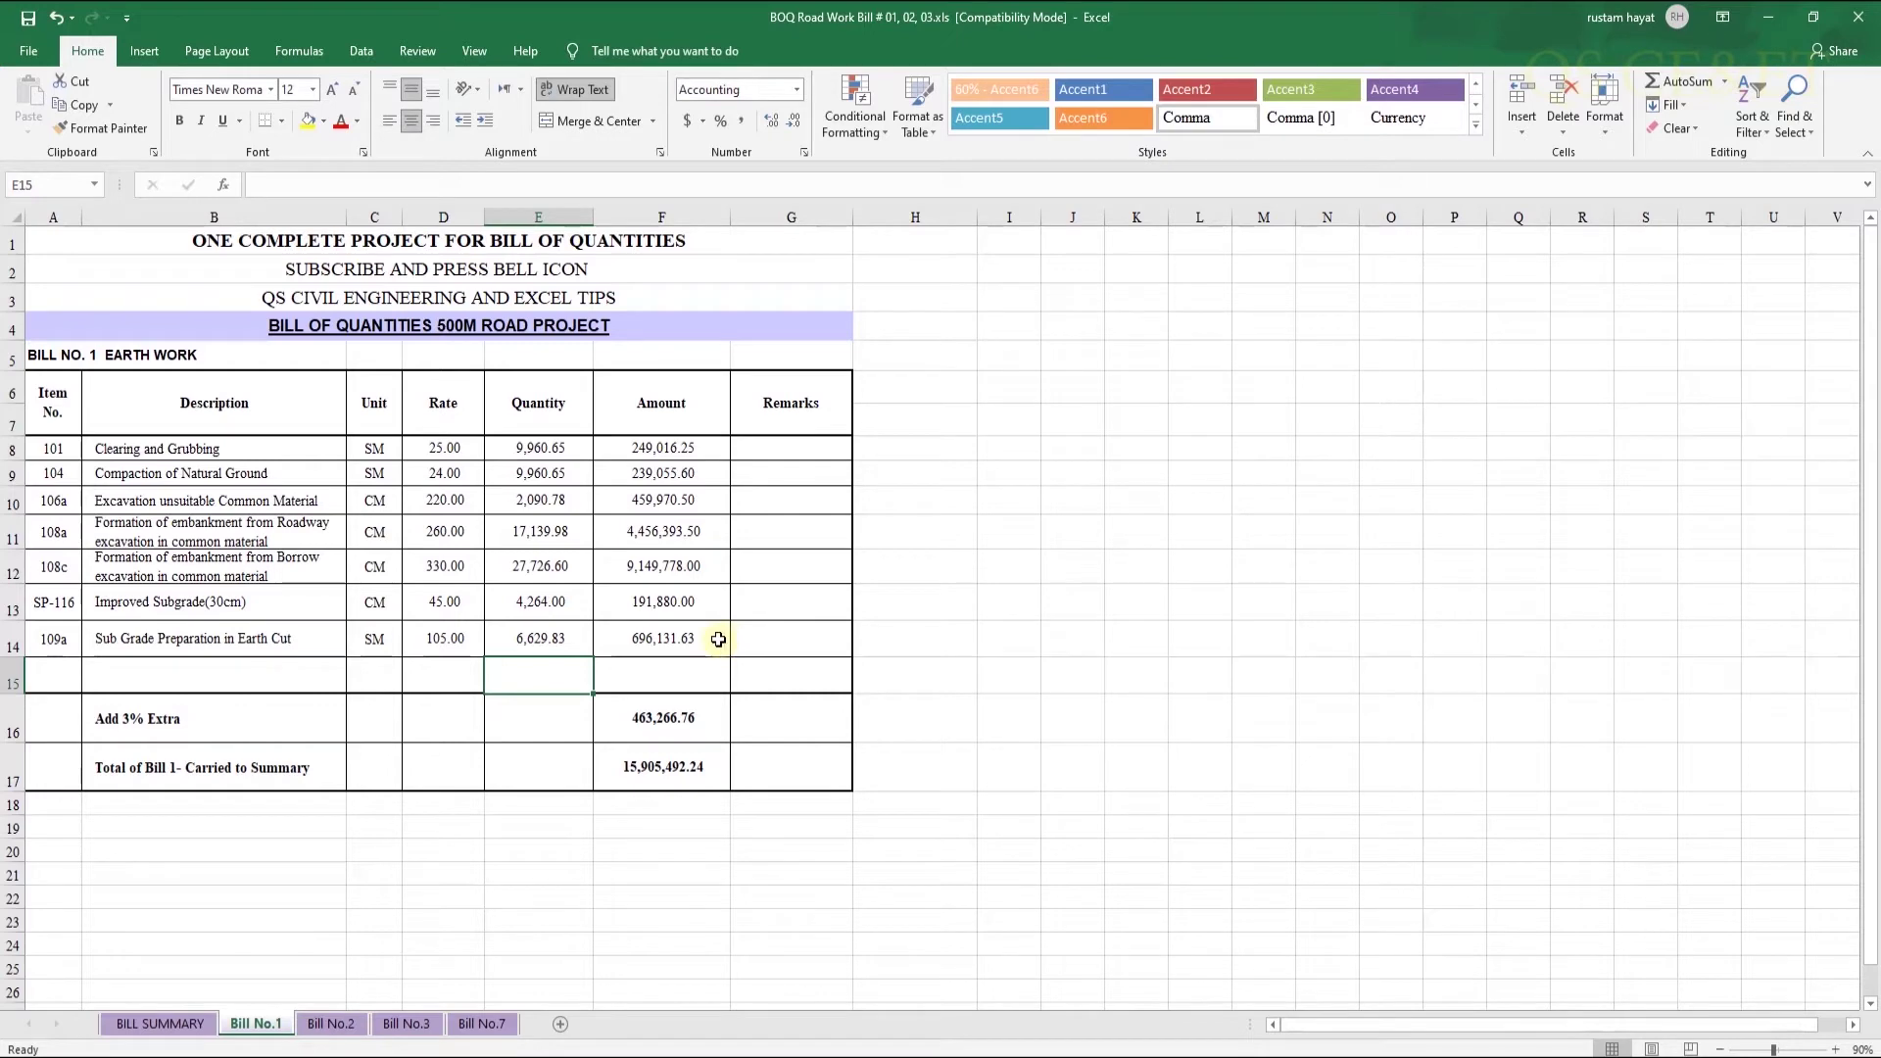
# Inspect the Amount formulas of the Bill No.1 items in F8 to F14, one cell after another
pyautogui.doubleClick(658, 447)
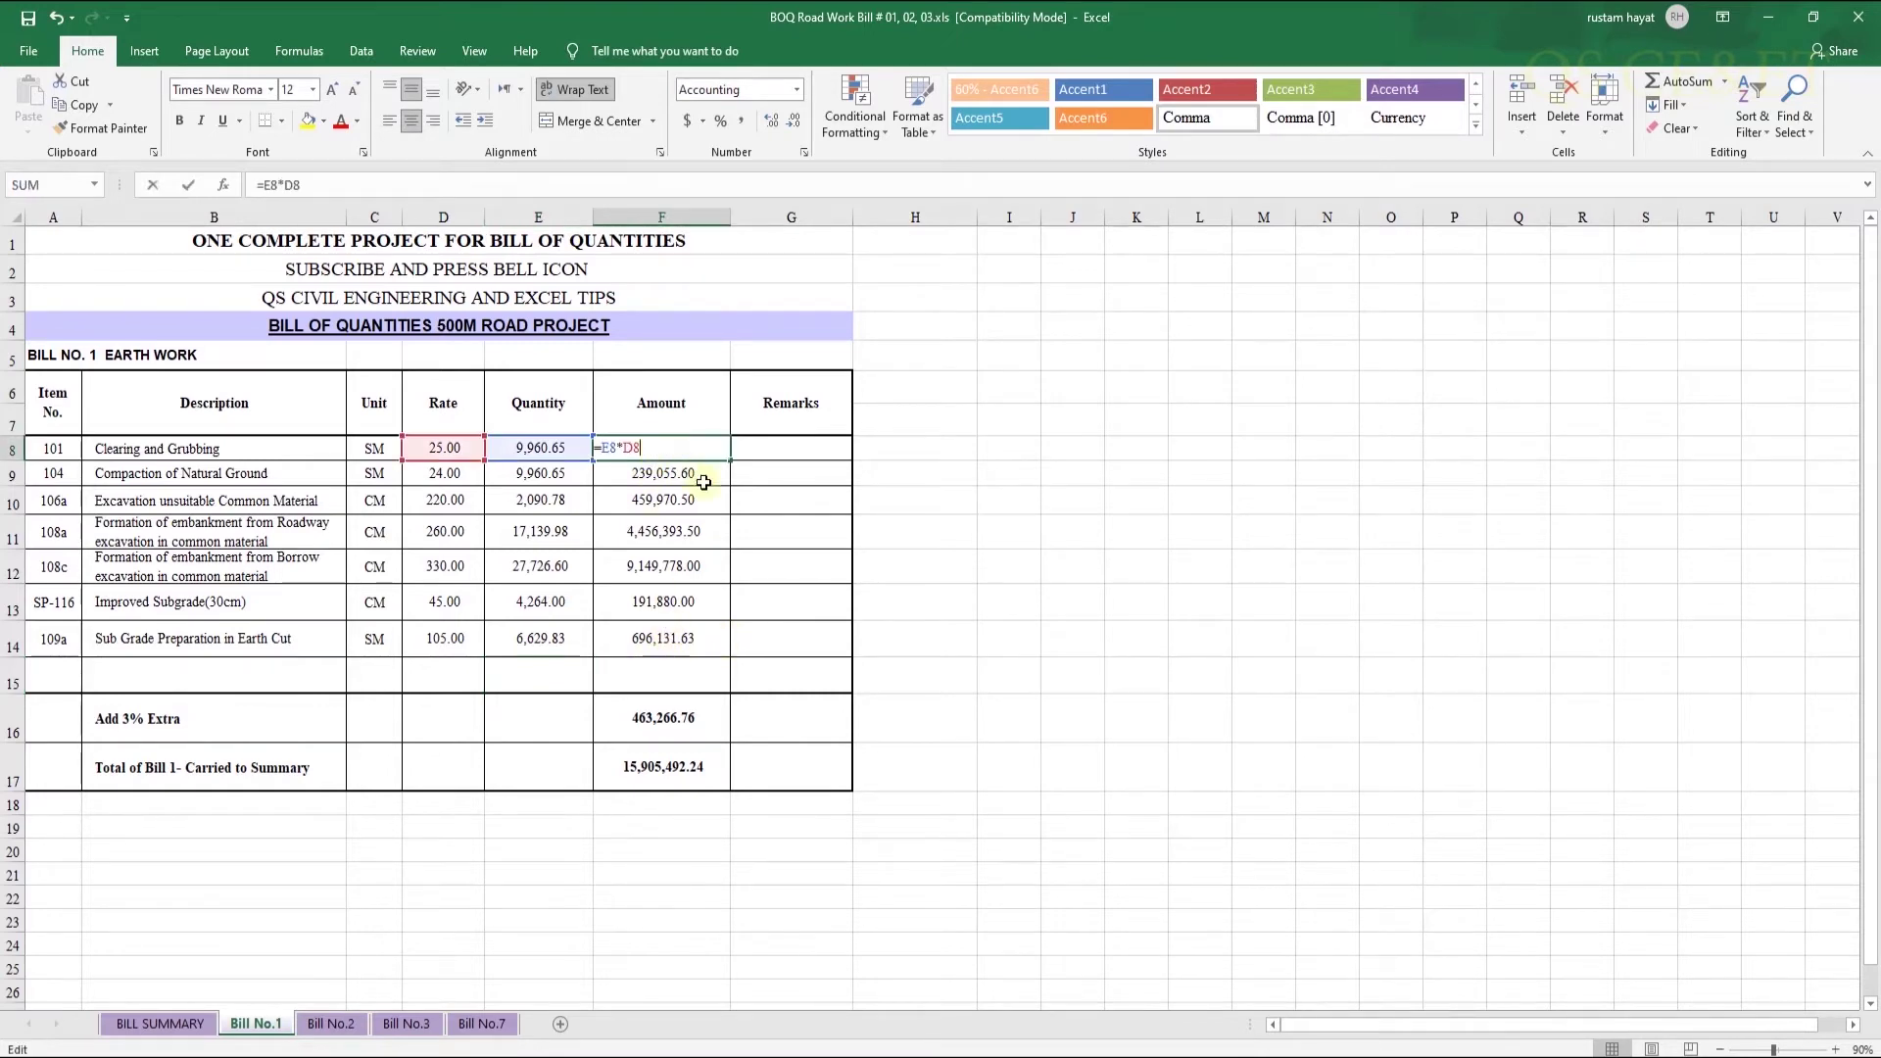
pyautogui.press('Escape')
pyautogui.doubleClick(665, 473)
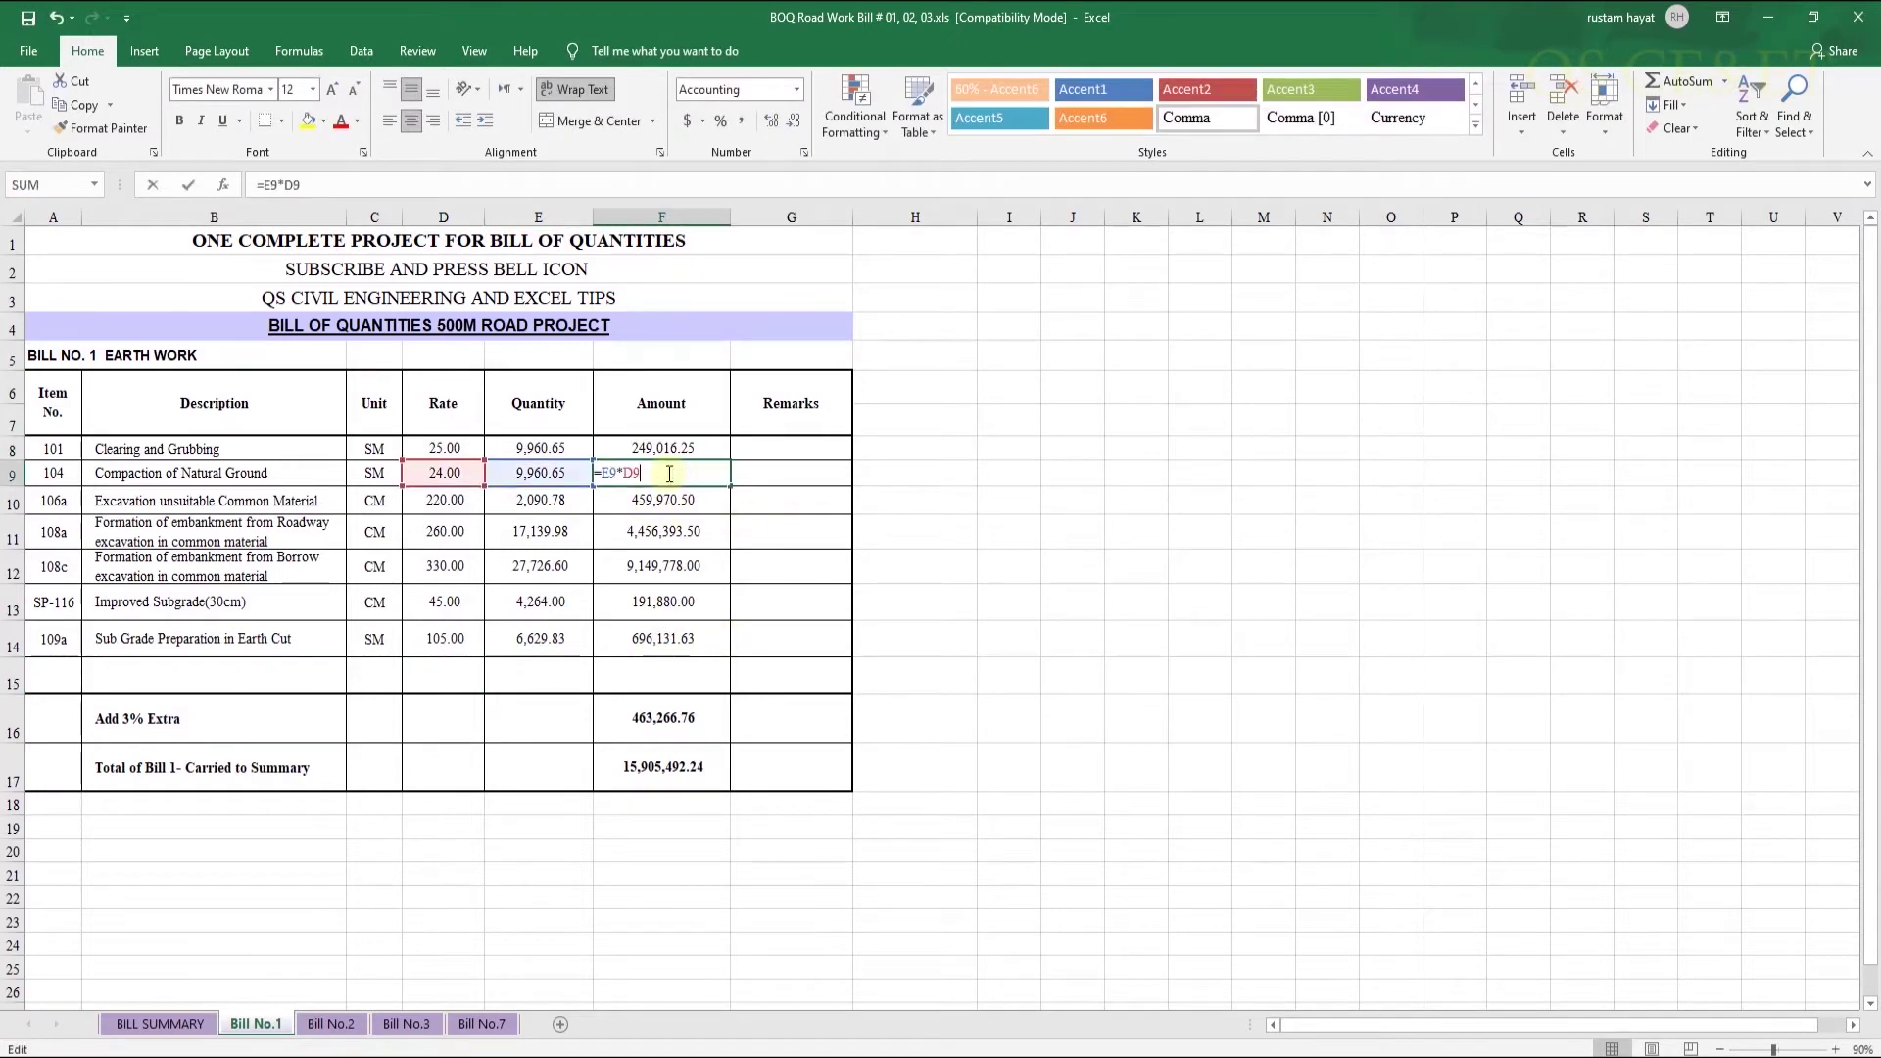
pyautogui.press('Escape')
pyautogui.doubleClick(696, 501)
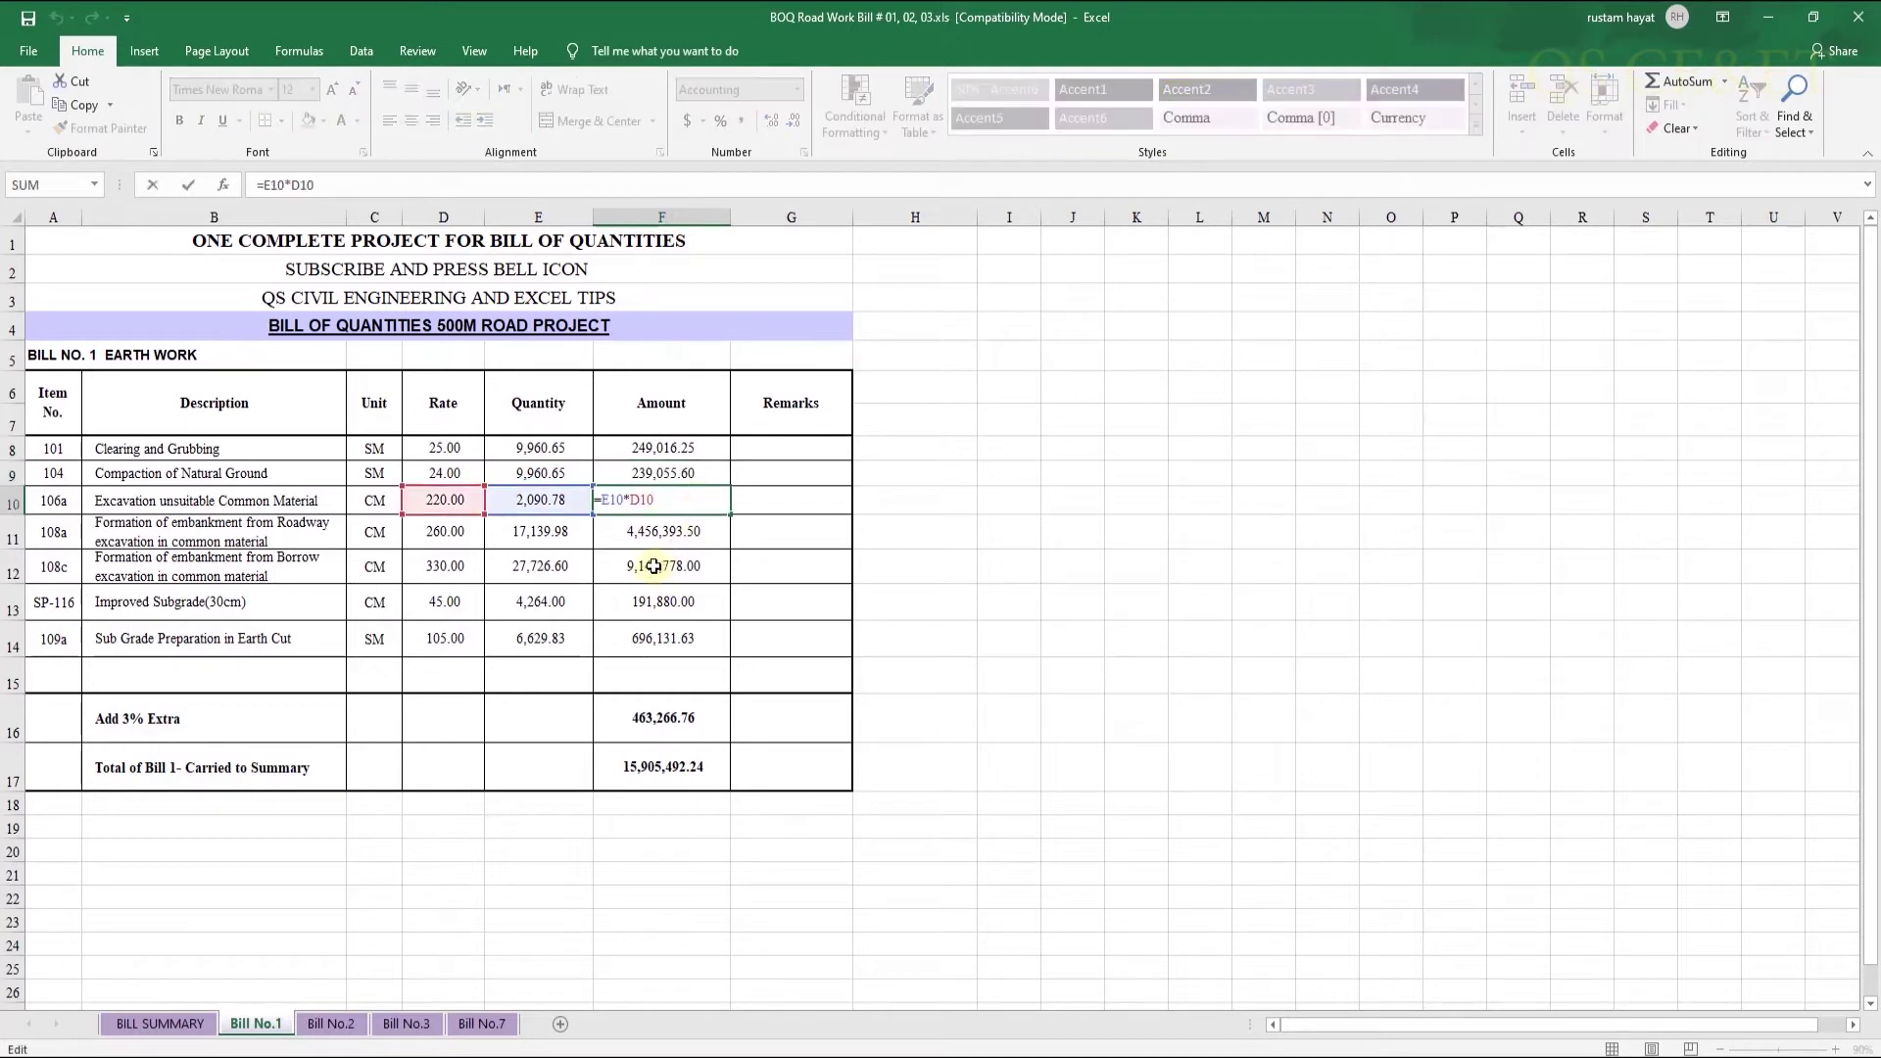
pyautogui.press('Escape')
pyautogui.doubleClick(676, 531)
pyautogui.press('Escape')
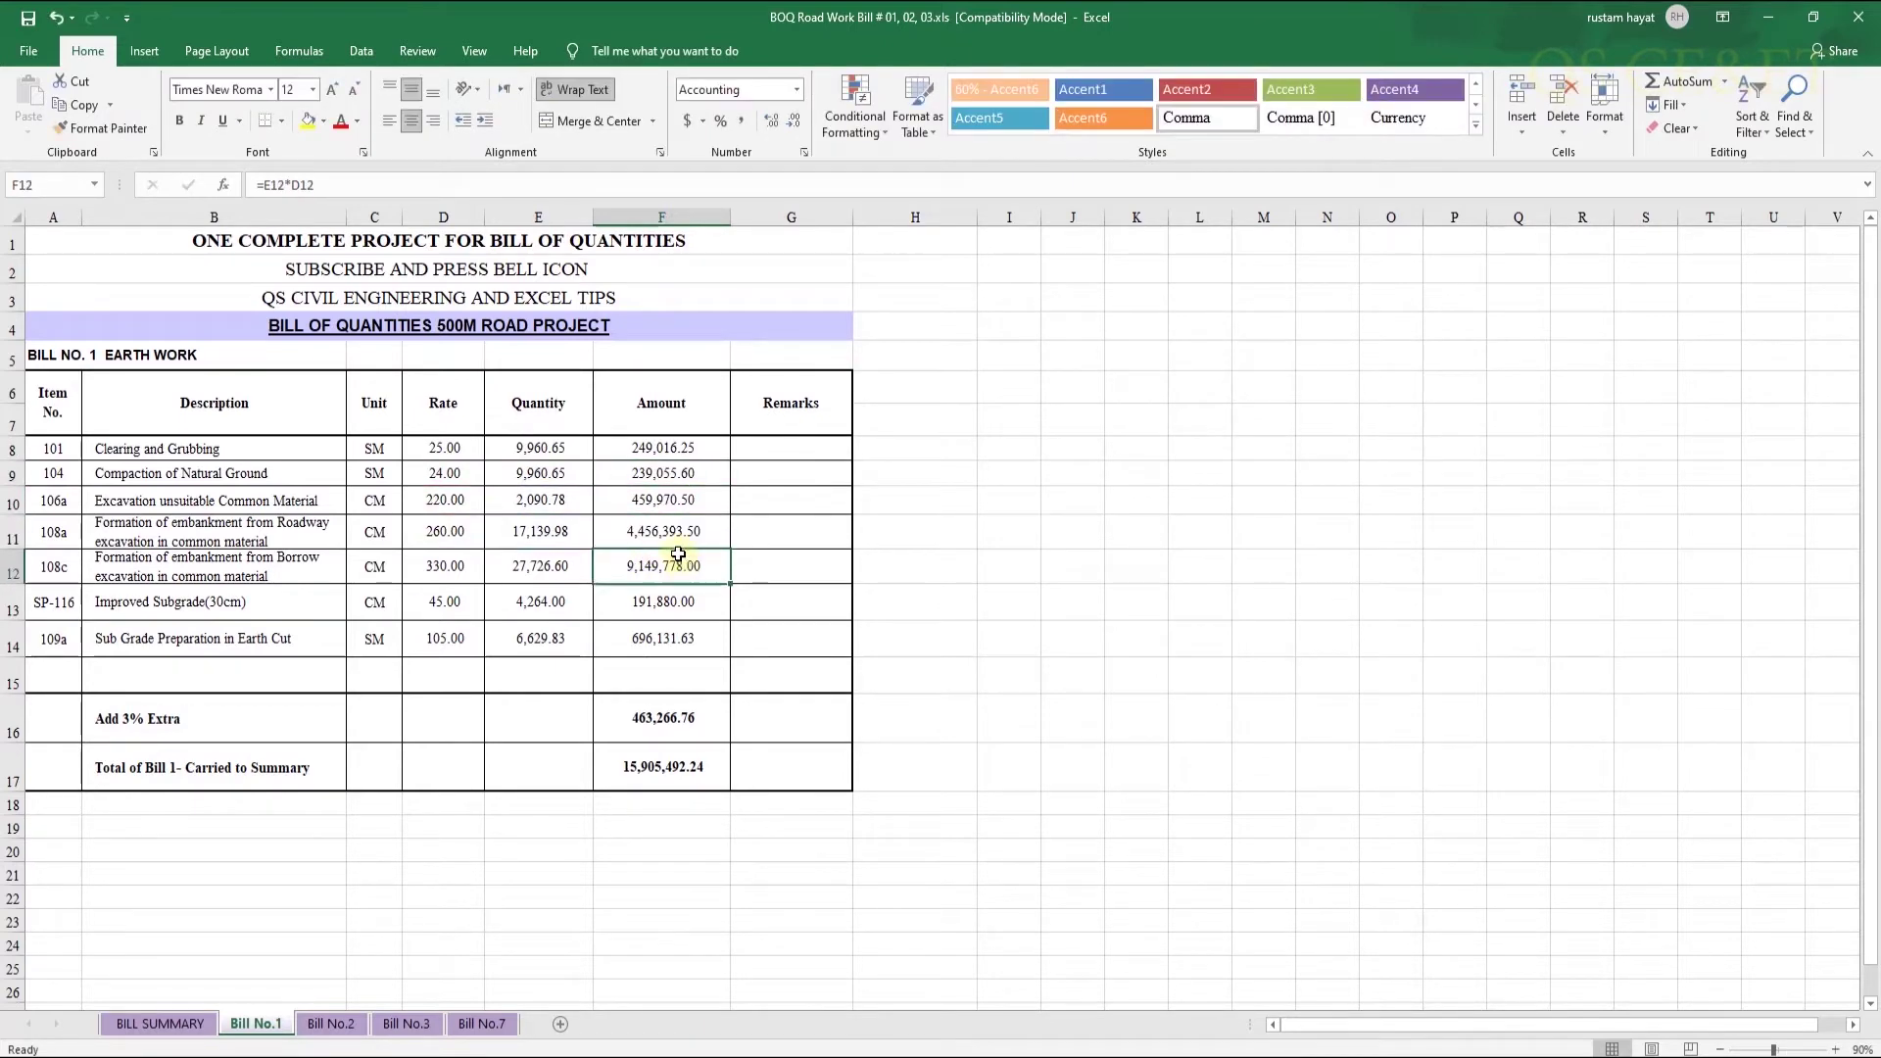
pyautogui.doubleClick(676, 567)
pyautogui.press('Escape')
pyautogui.doubleClick(666, 601)
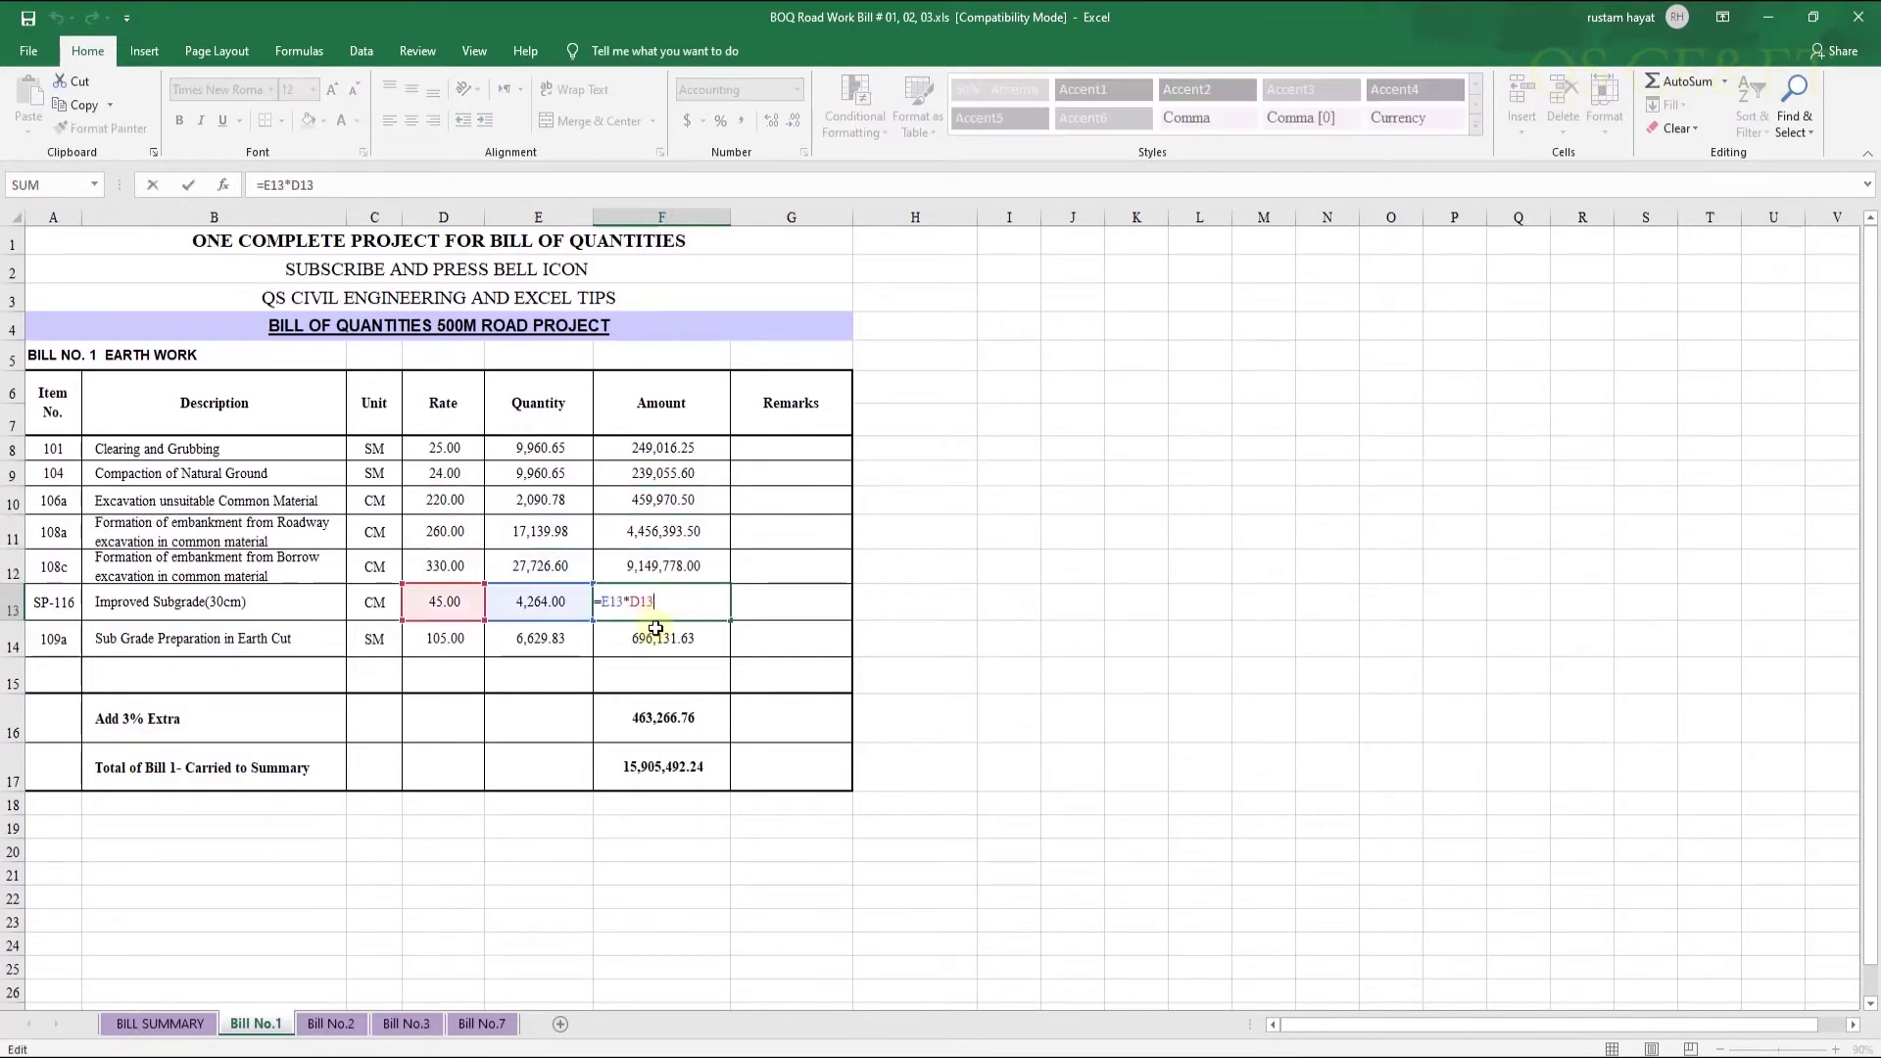
pyautogui.press('Escape')
pyautogui.doubleClick(660, 638)
pyautogui.press('Escape')
# Examine the Add 3% Extra formula in F16 and the Total of Bill 1 formula in F17
pyautogui.doubleClick(676, 716)
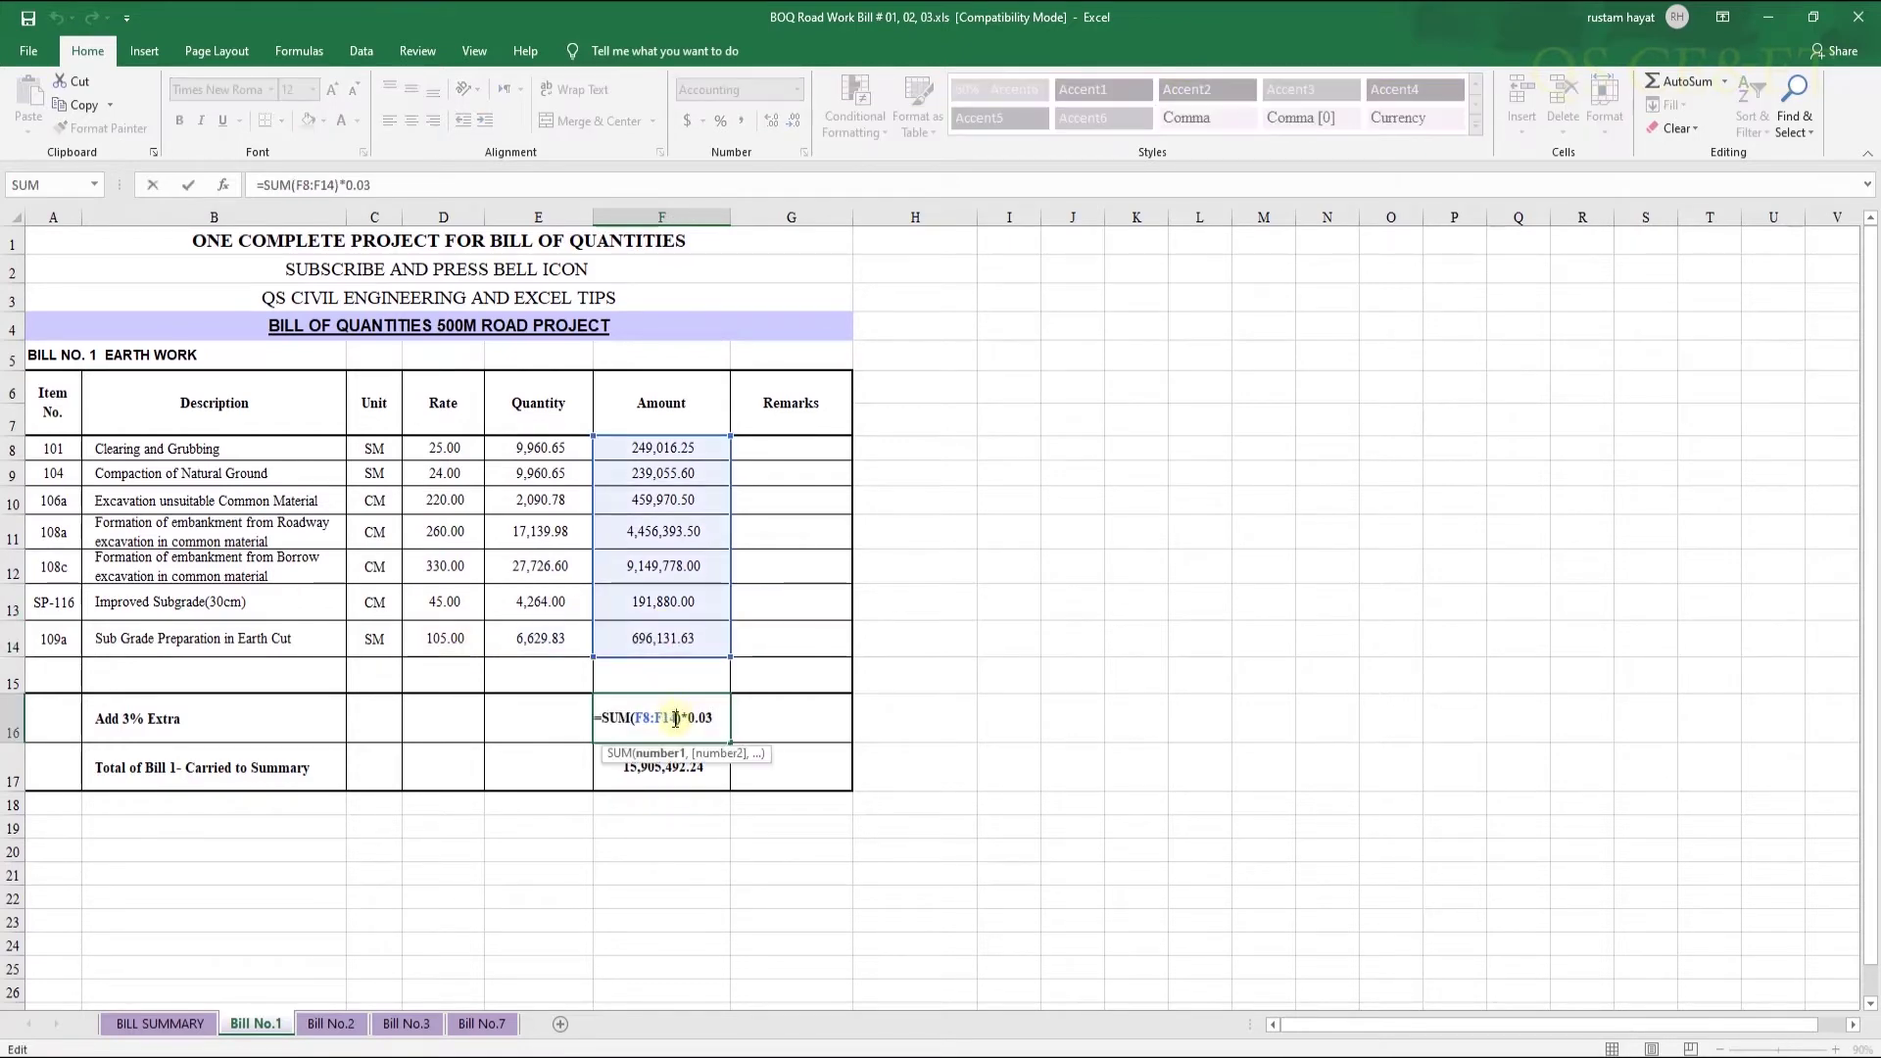
pyautogui.press('Return')
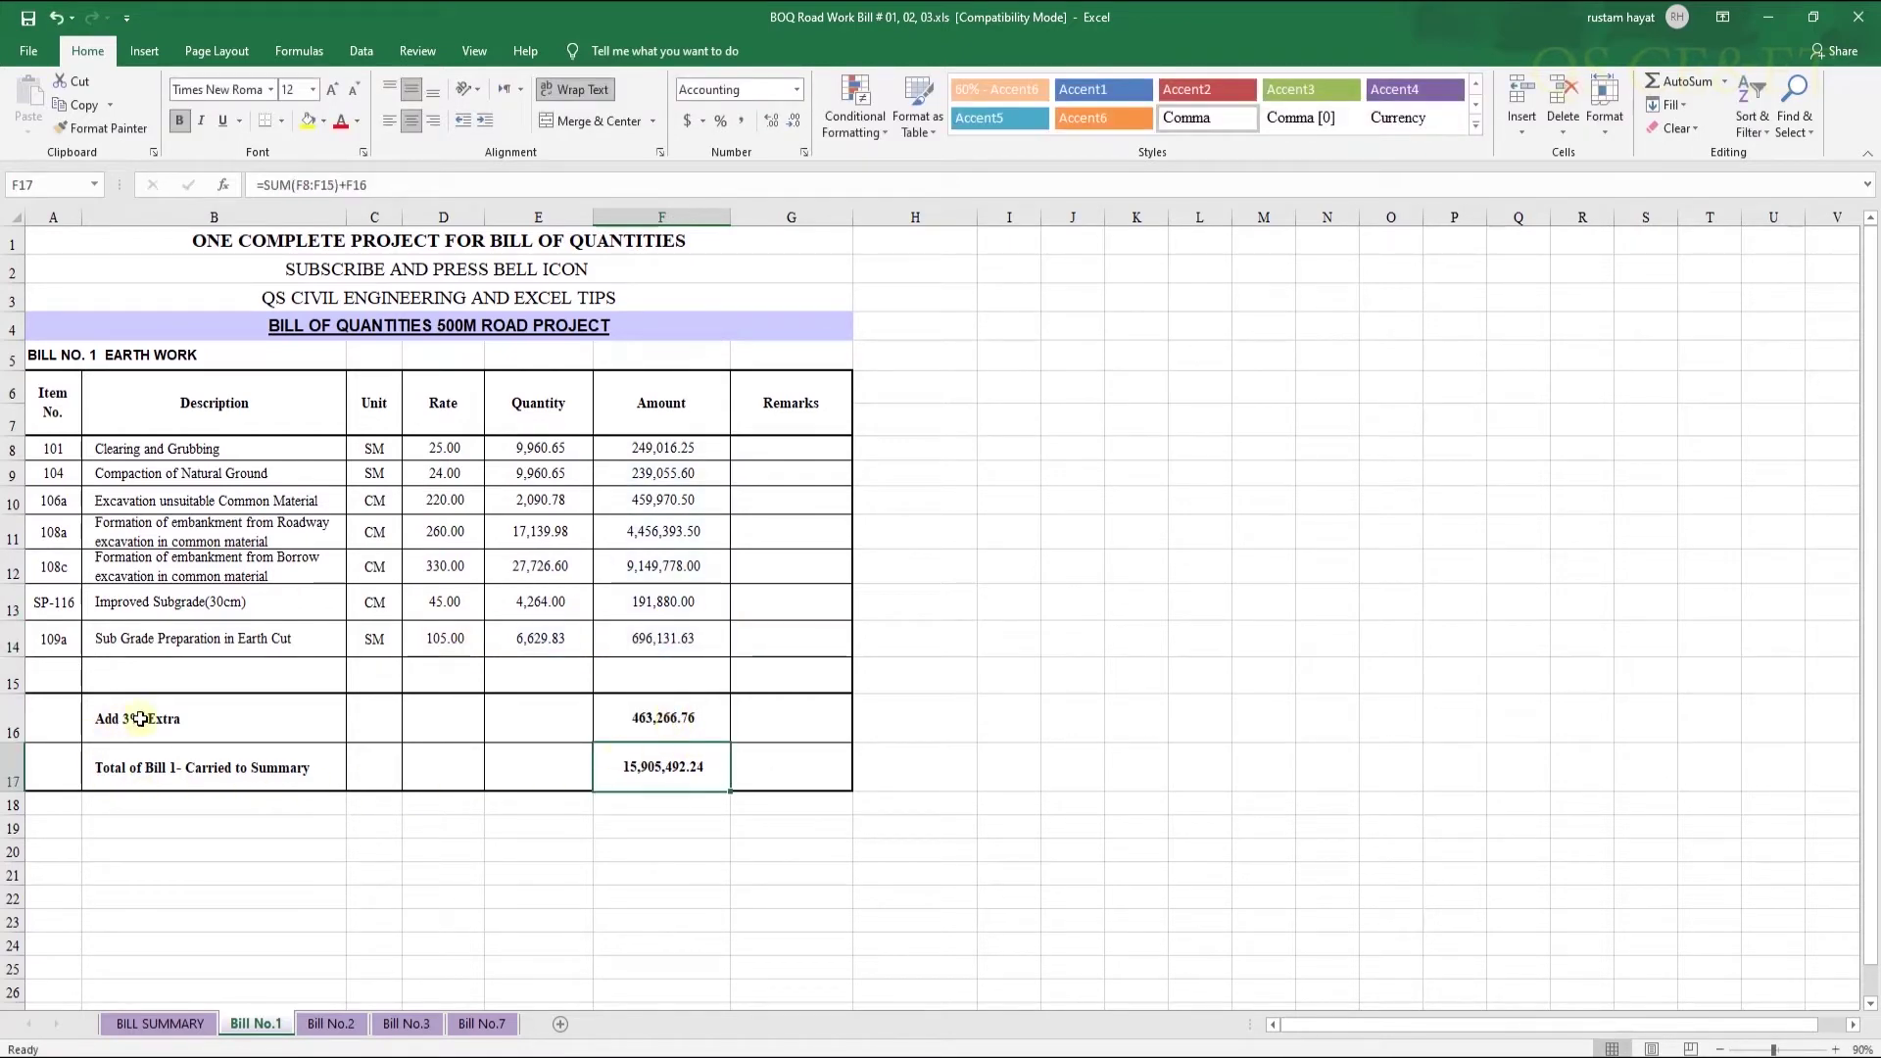
pyautogui.doubleClick(657, 766)
pyautogui.press('Return')
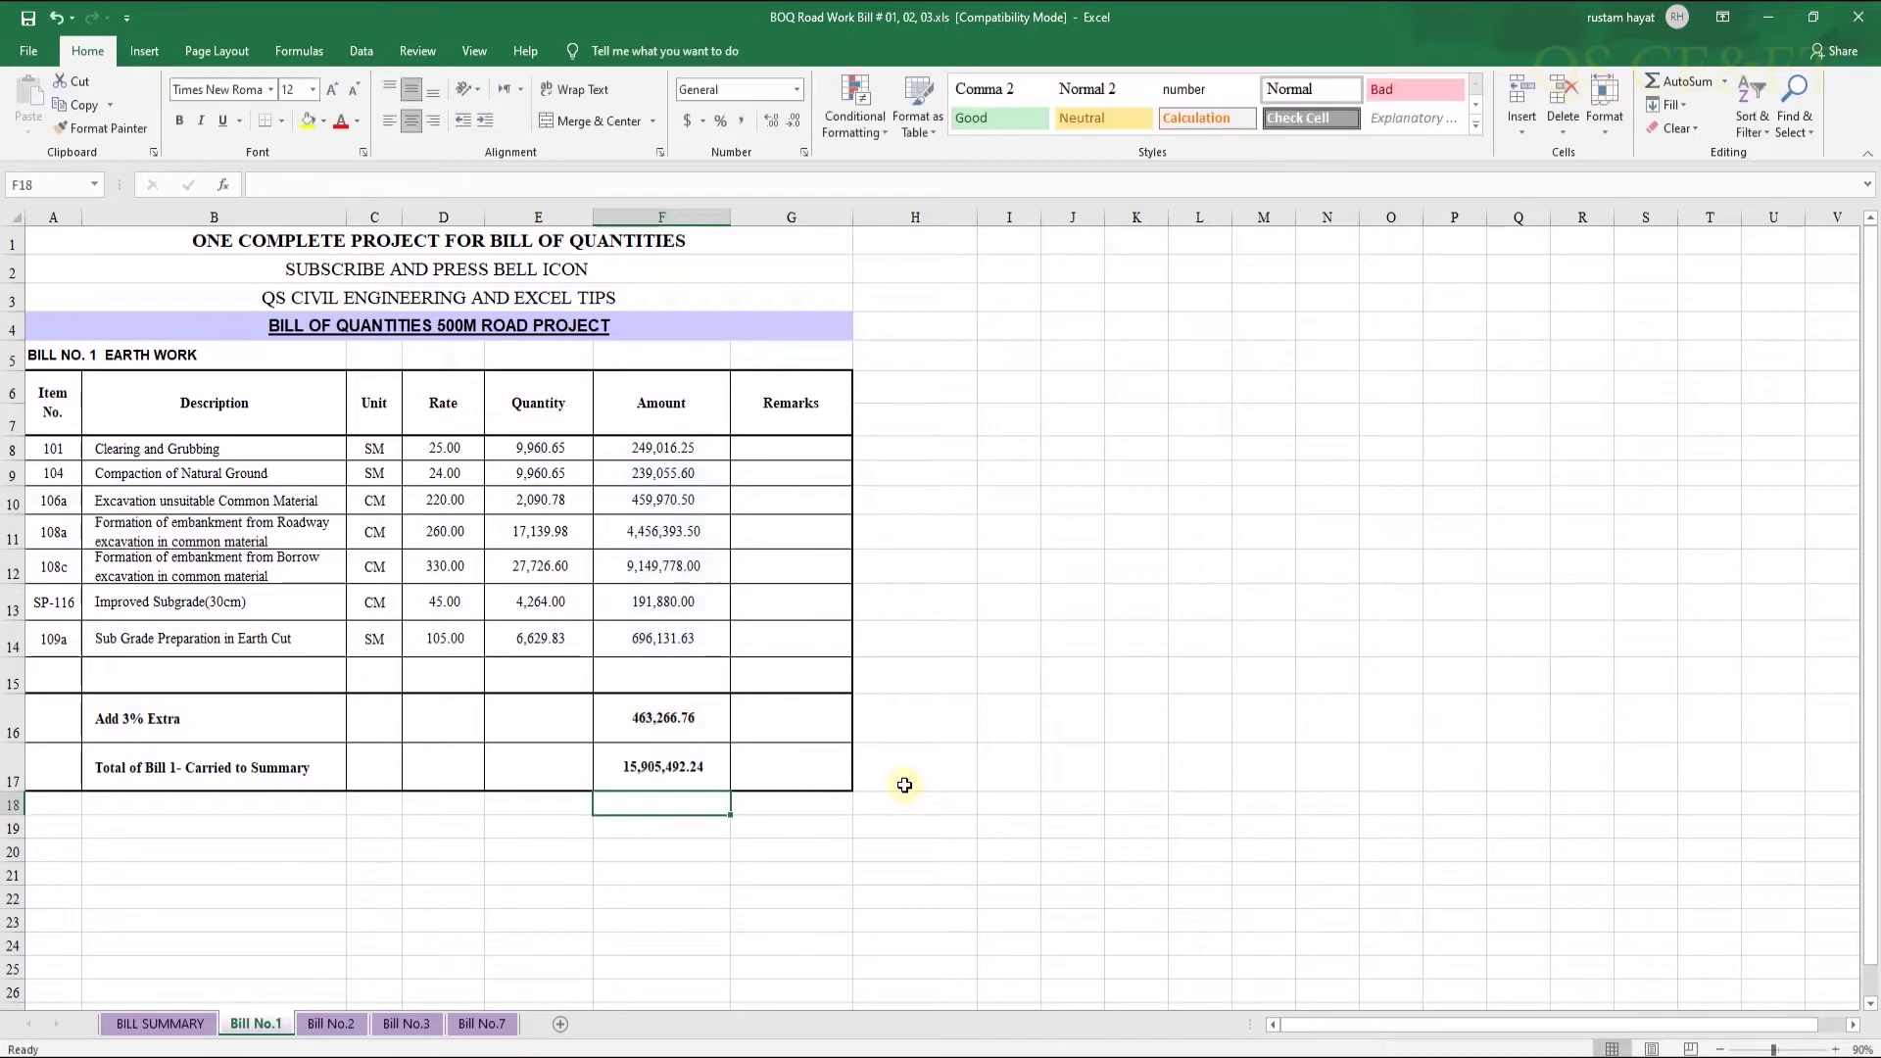
pyautogui.doubleClick(707, 713)
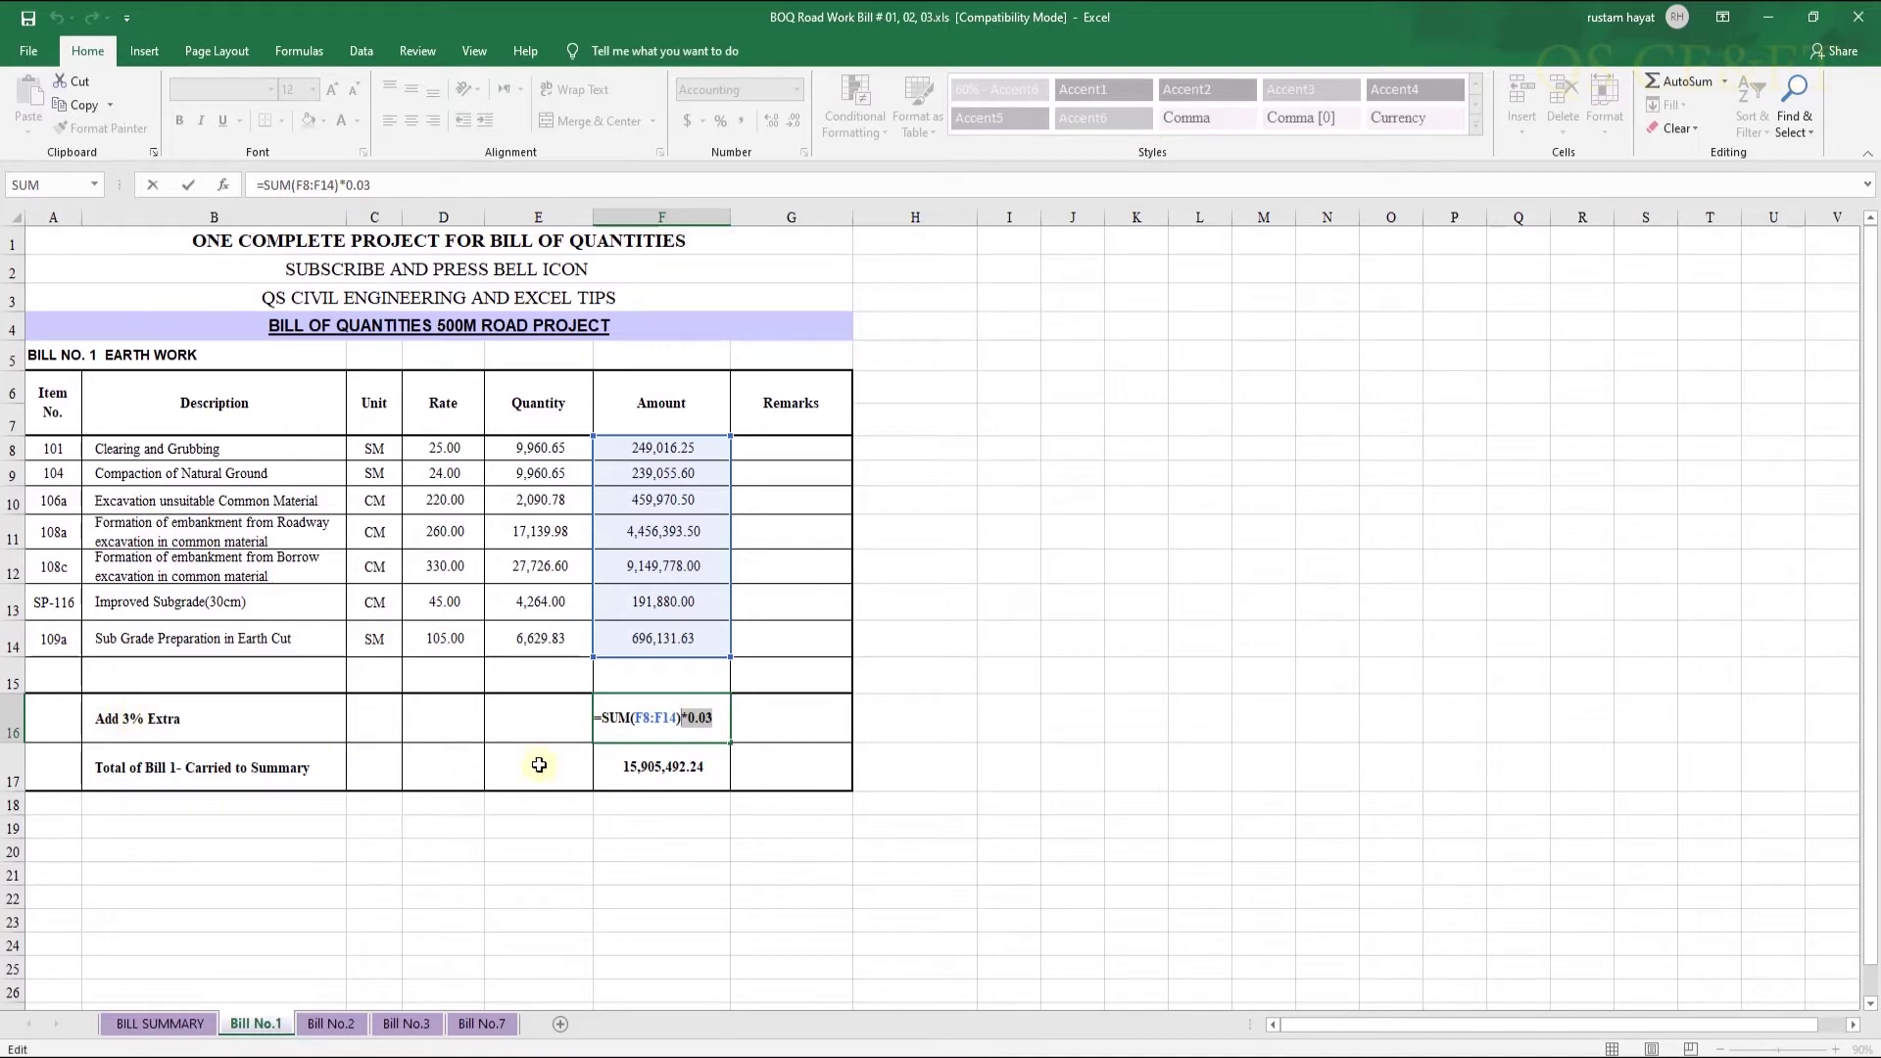
pyautogui.press('Return')
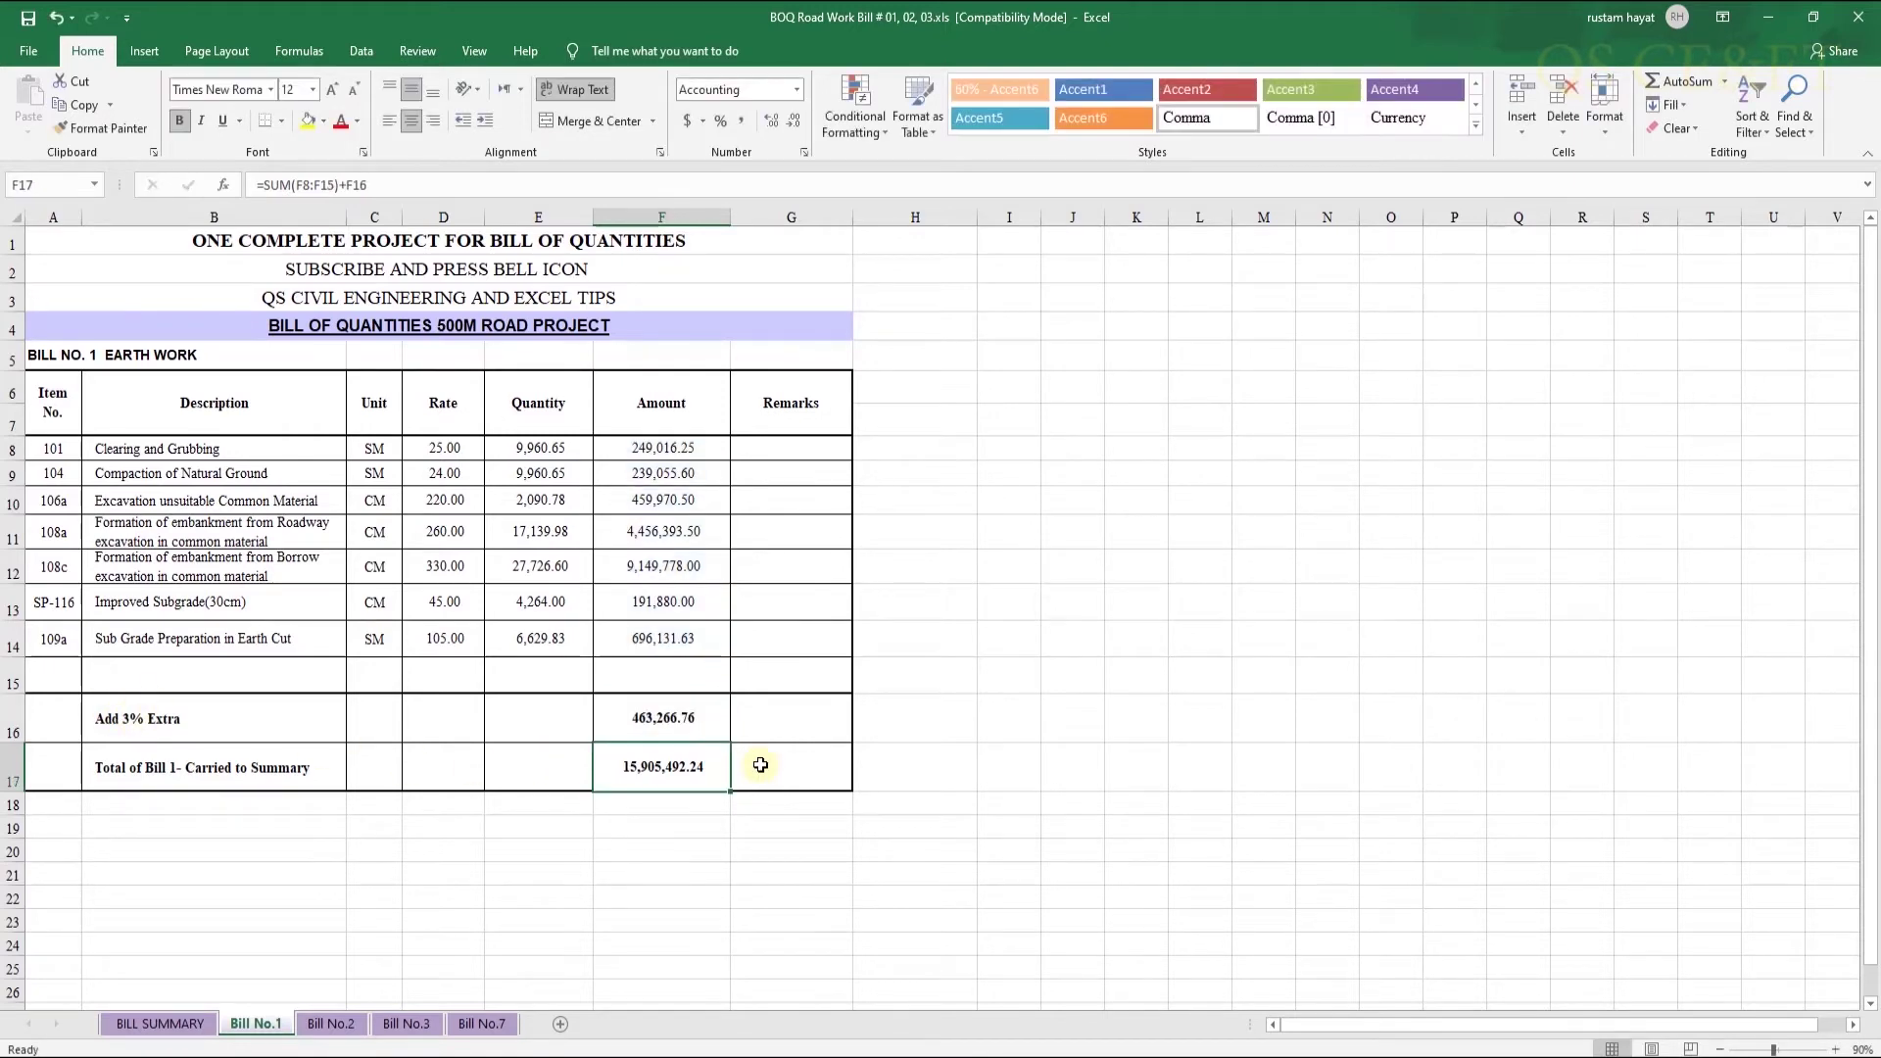
pyautogui.doubleClick(672, 762)
pyautogui.press('Escape')
pyautogui.doubleClick(681, 767)
pyautogui.press('Escape')
pyautogui.doubleClick(687, 772)
pyautogui.press('Escape')
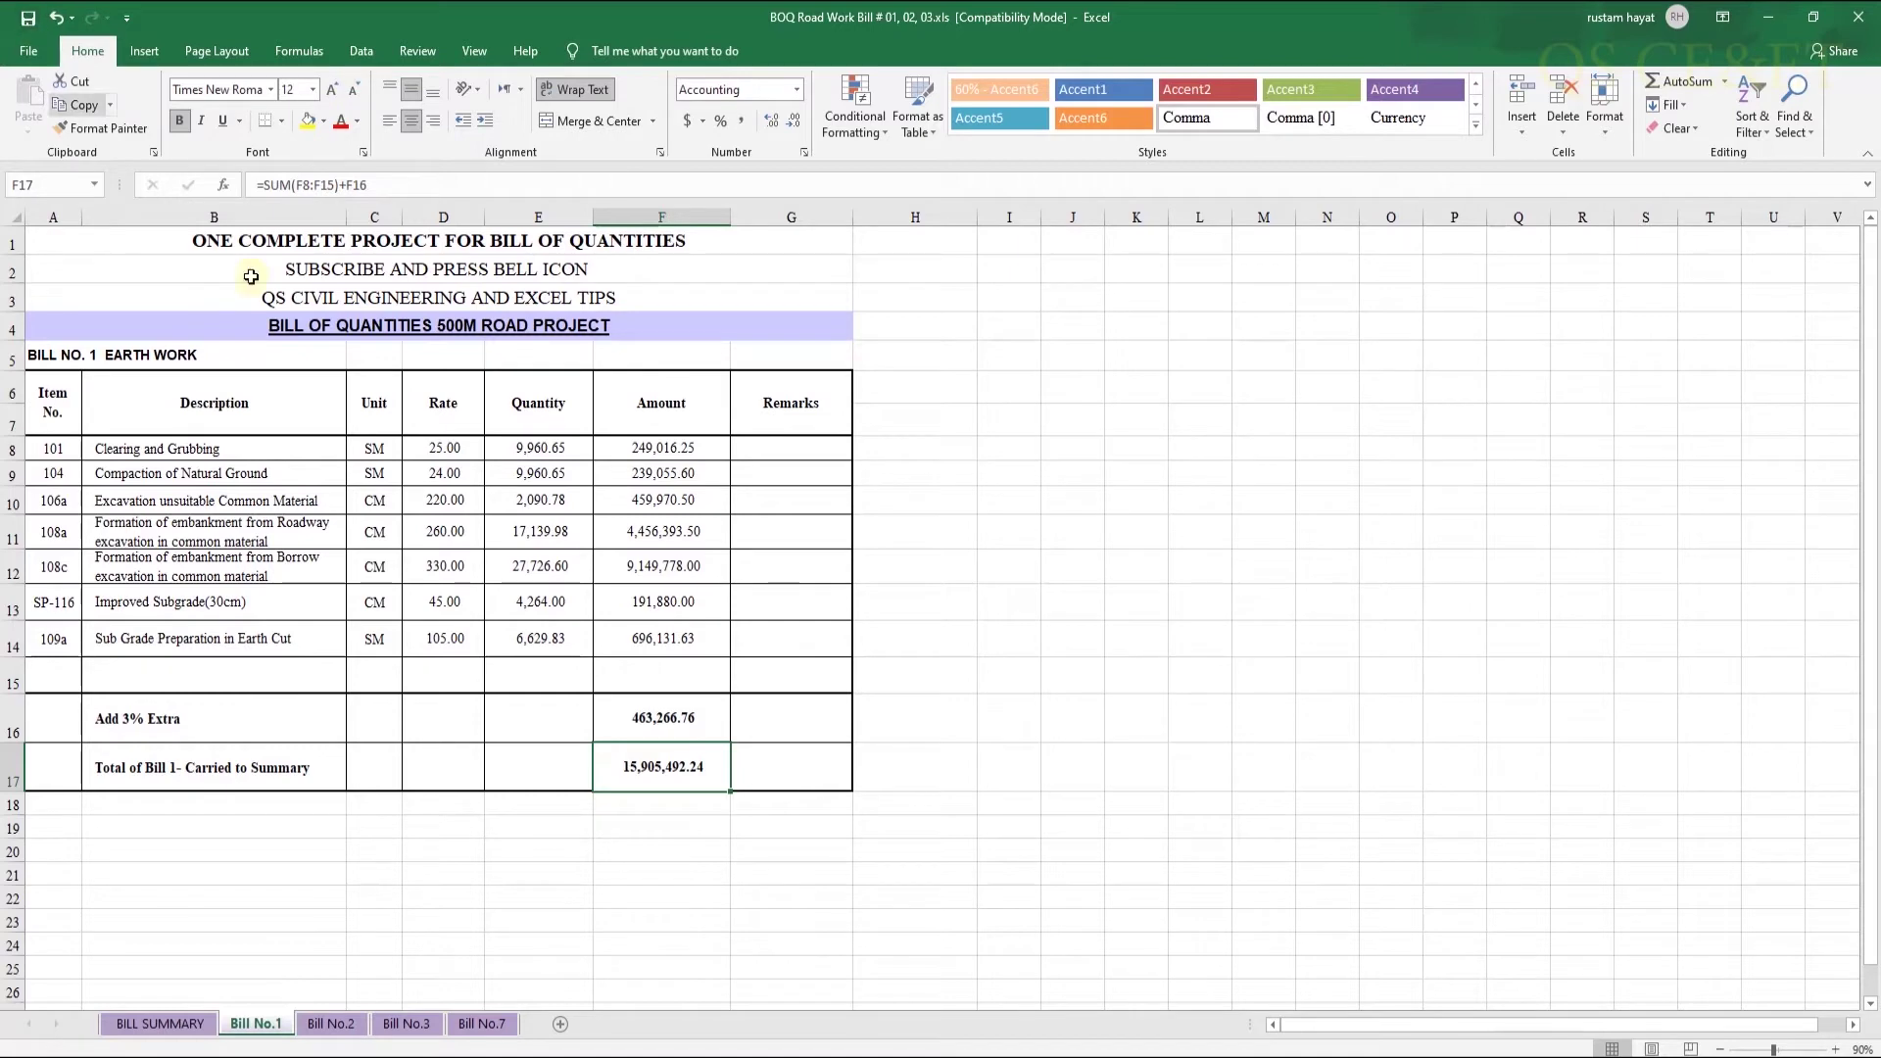
# On the Bill No.2 sheet, link the Granular Sub Base quantity in E8 to the Up To Date Total, C20, on the measurement workbook's S201 sheet
pyautogui.click(331, 1024)
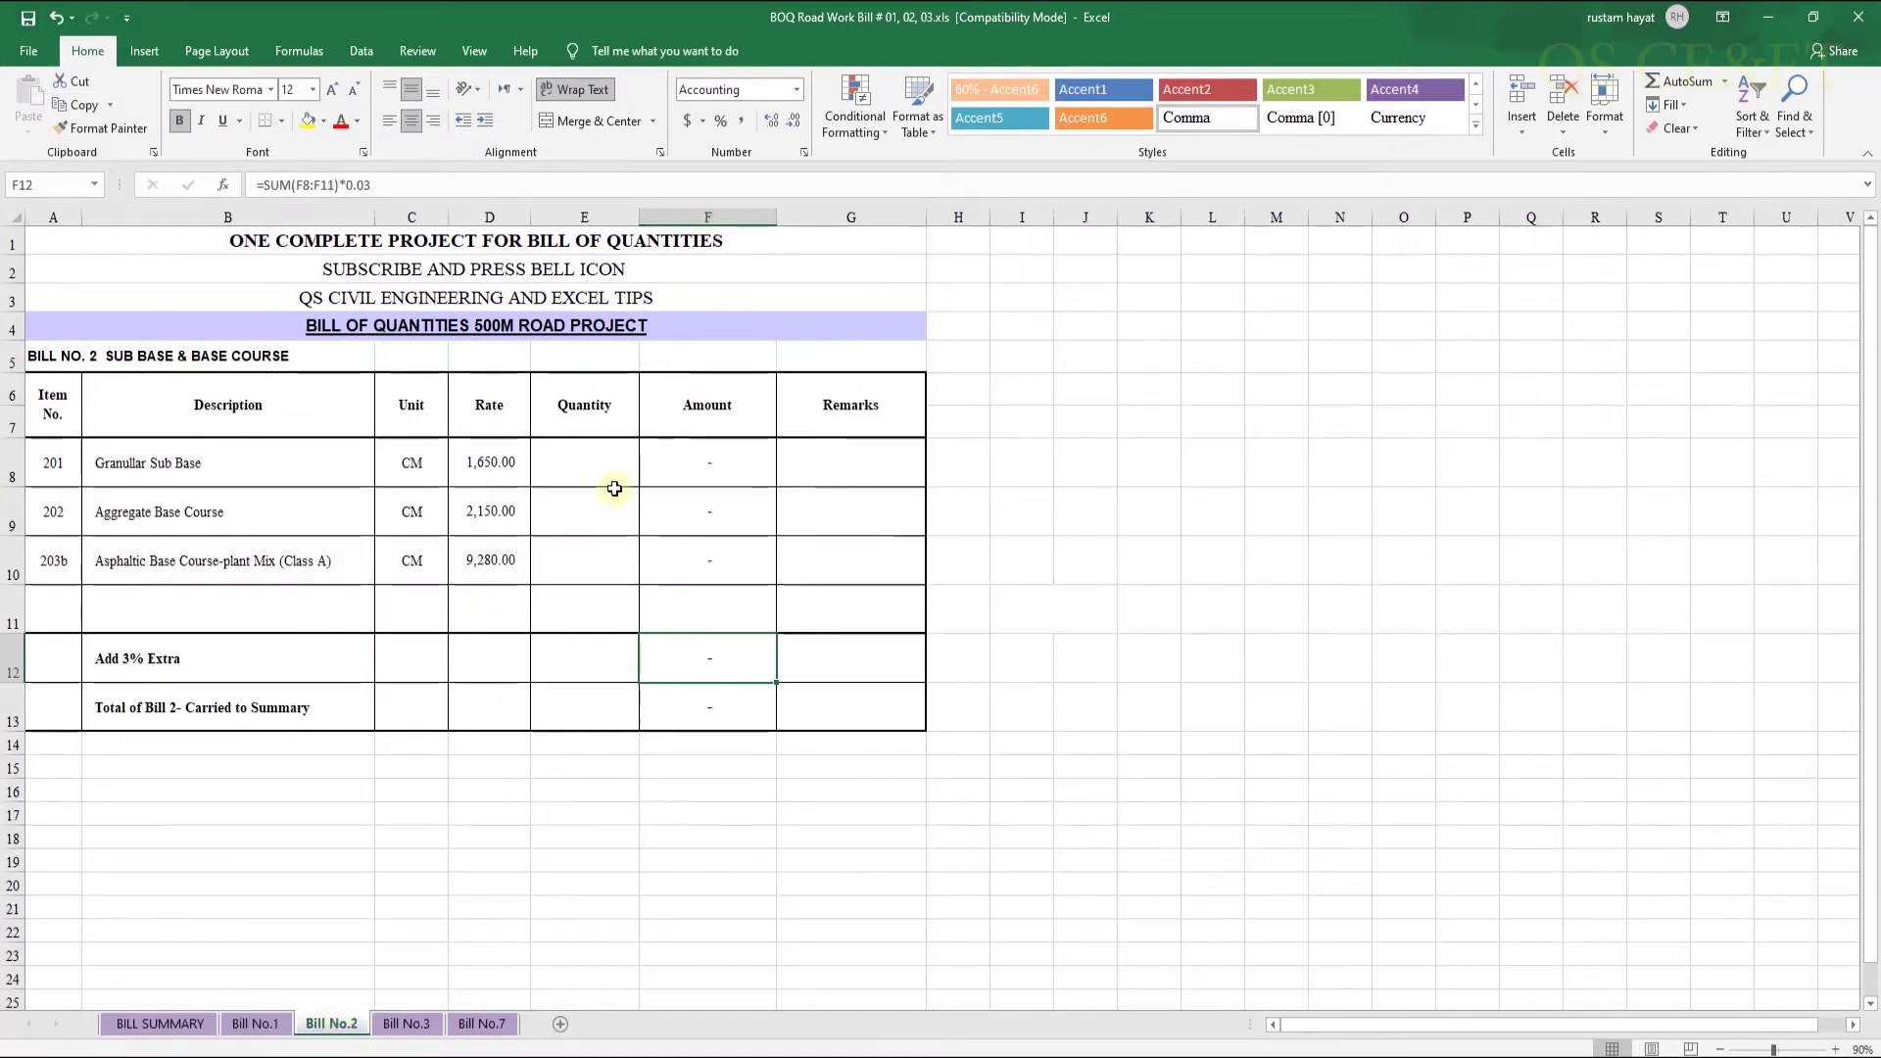
pyautogui.click(578, 471)
pyautogui.write('=')
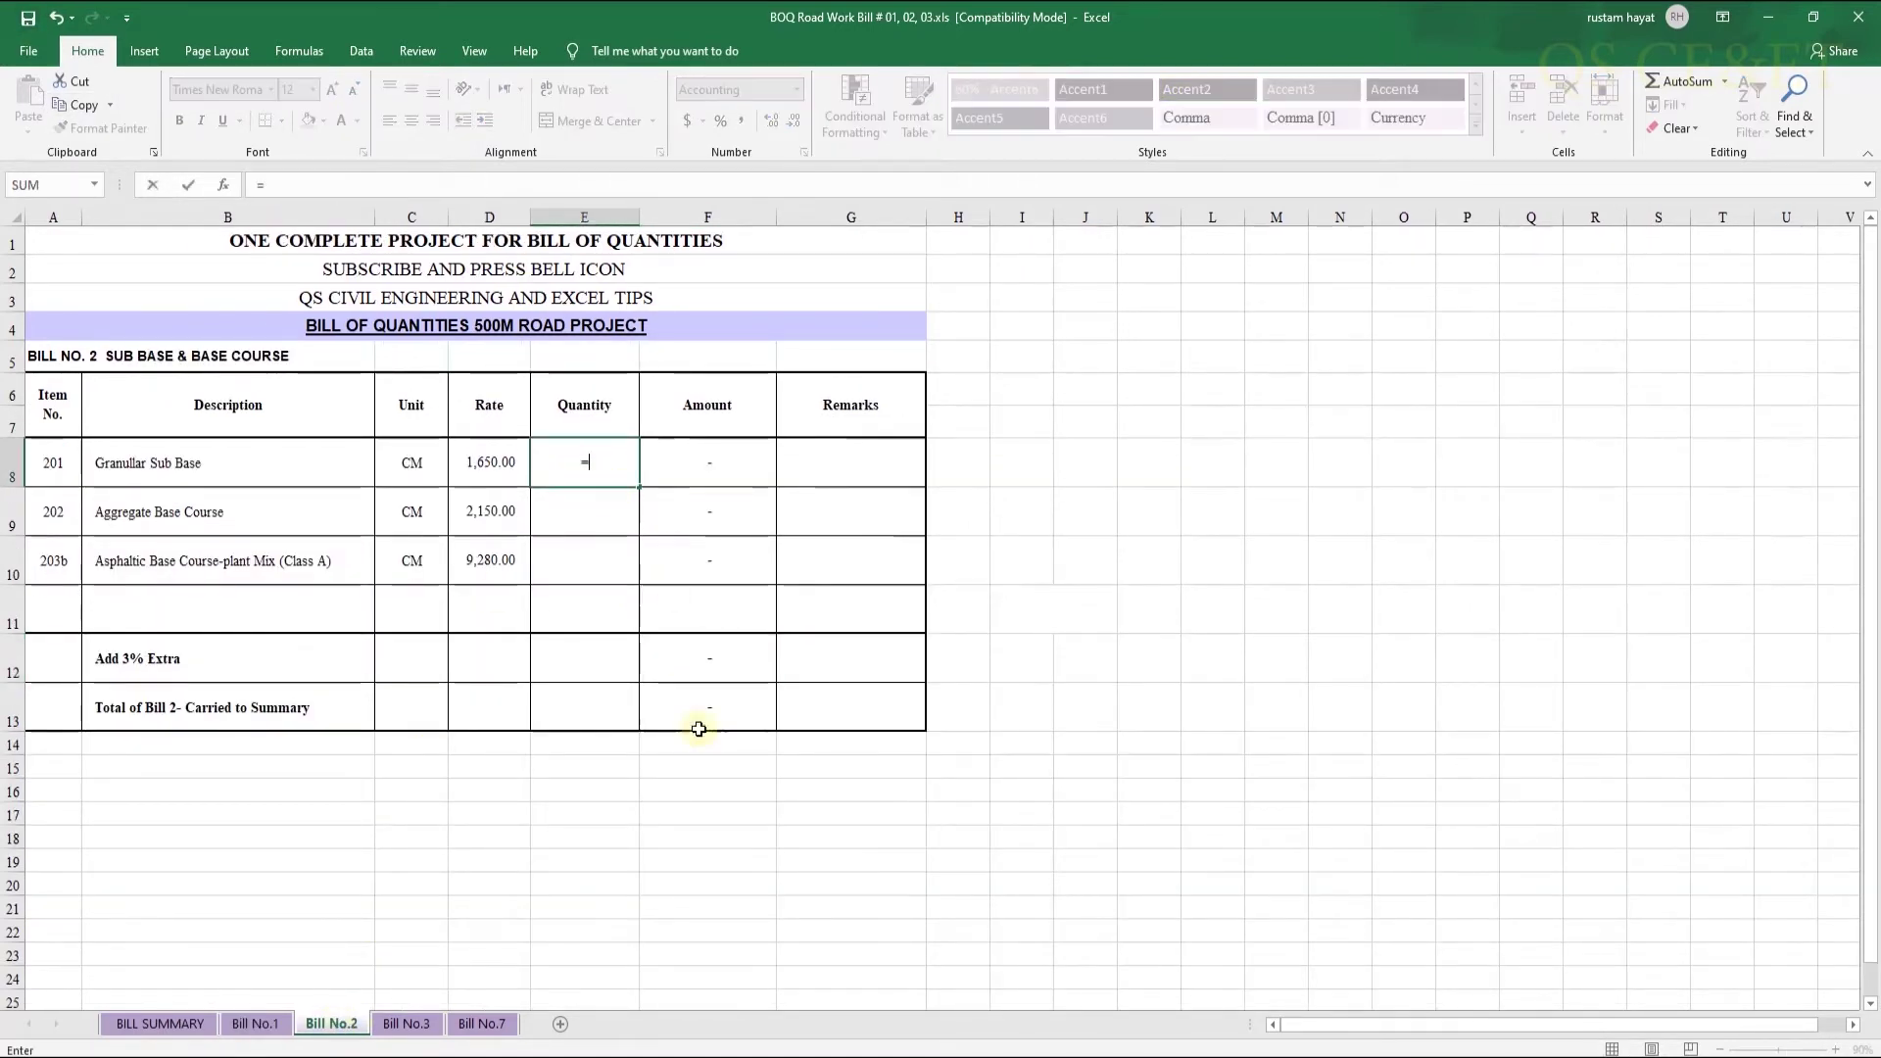
pyautogui.moveTo(759, 1048)
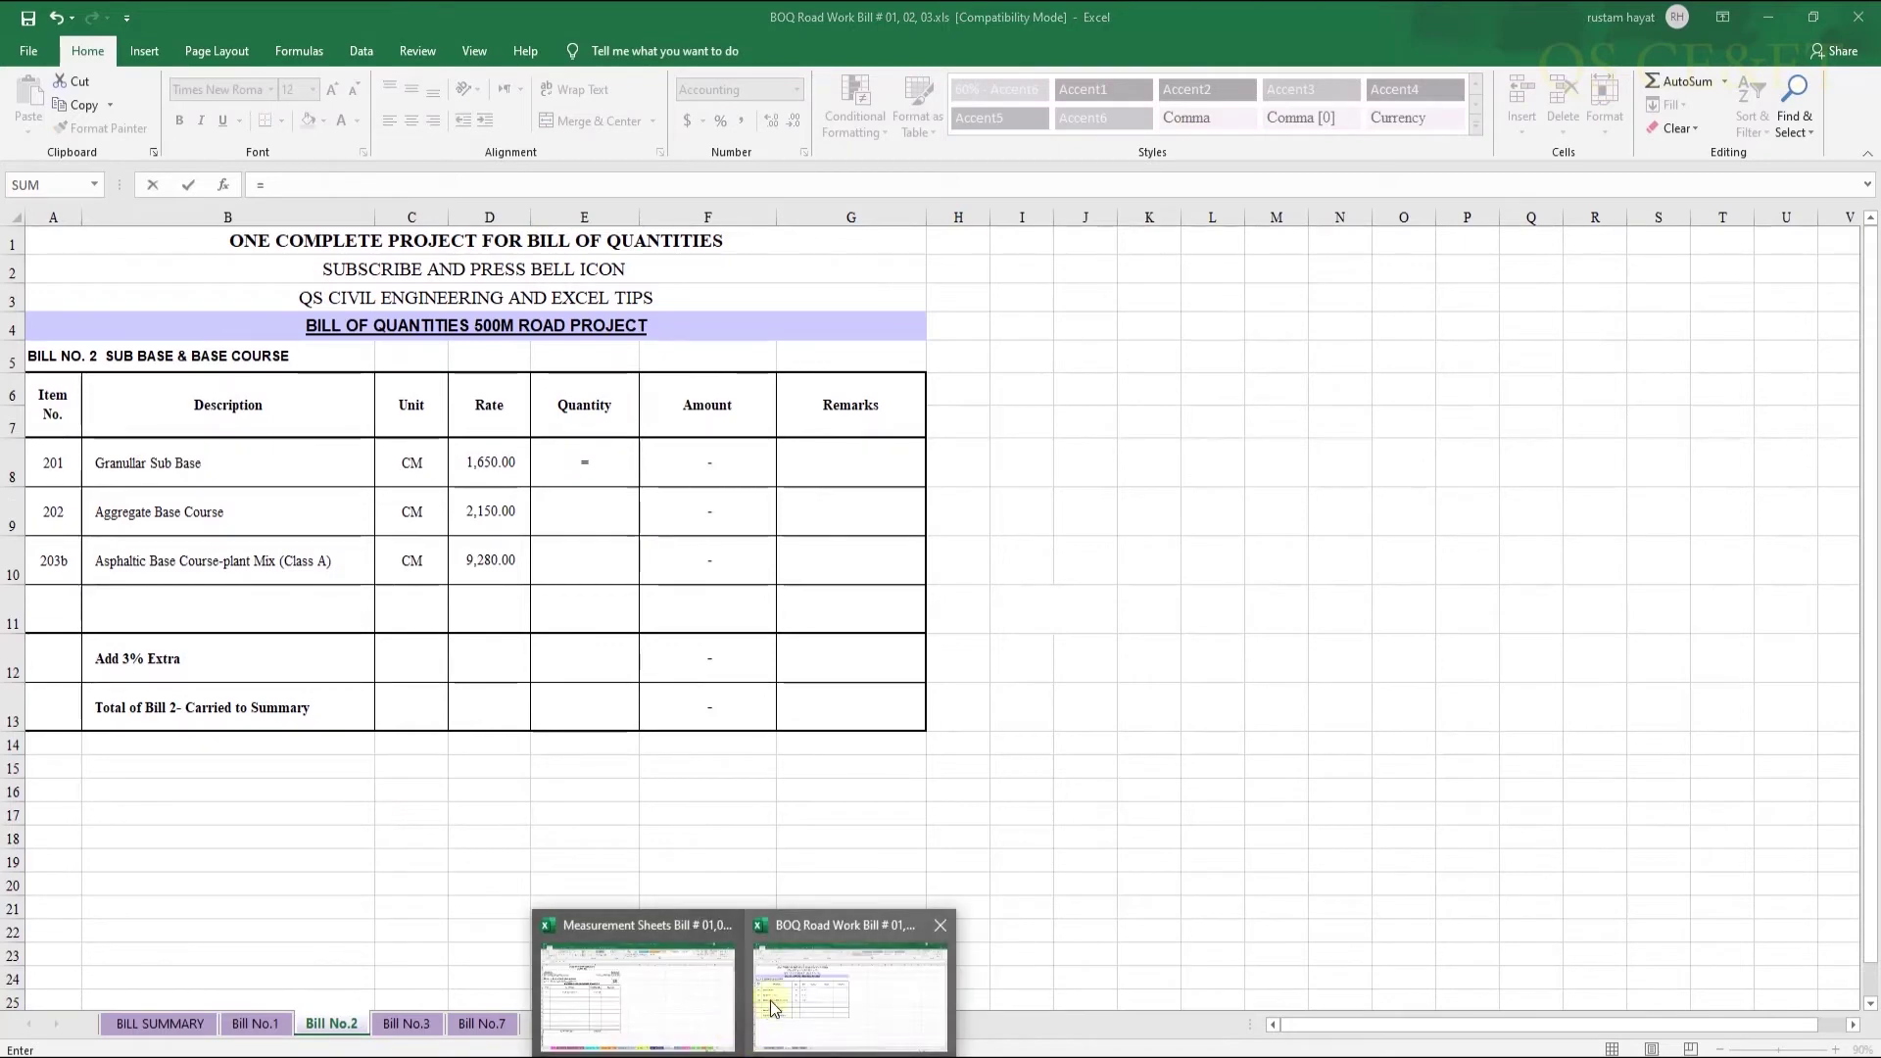
pyautogui.click(686, 997)
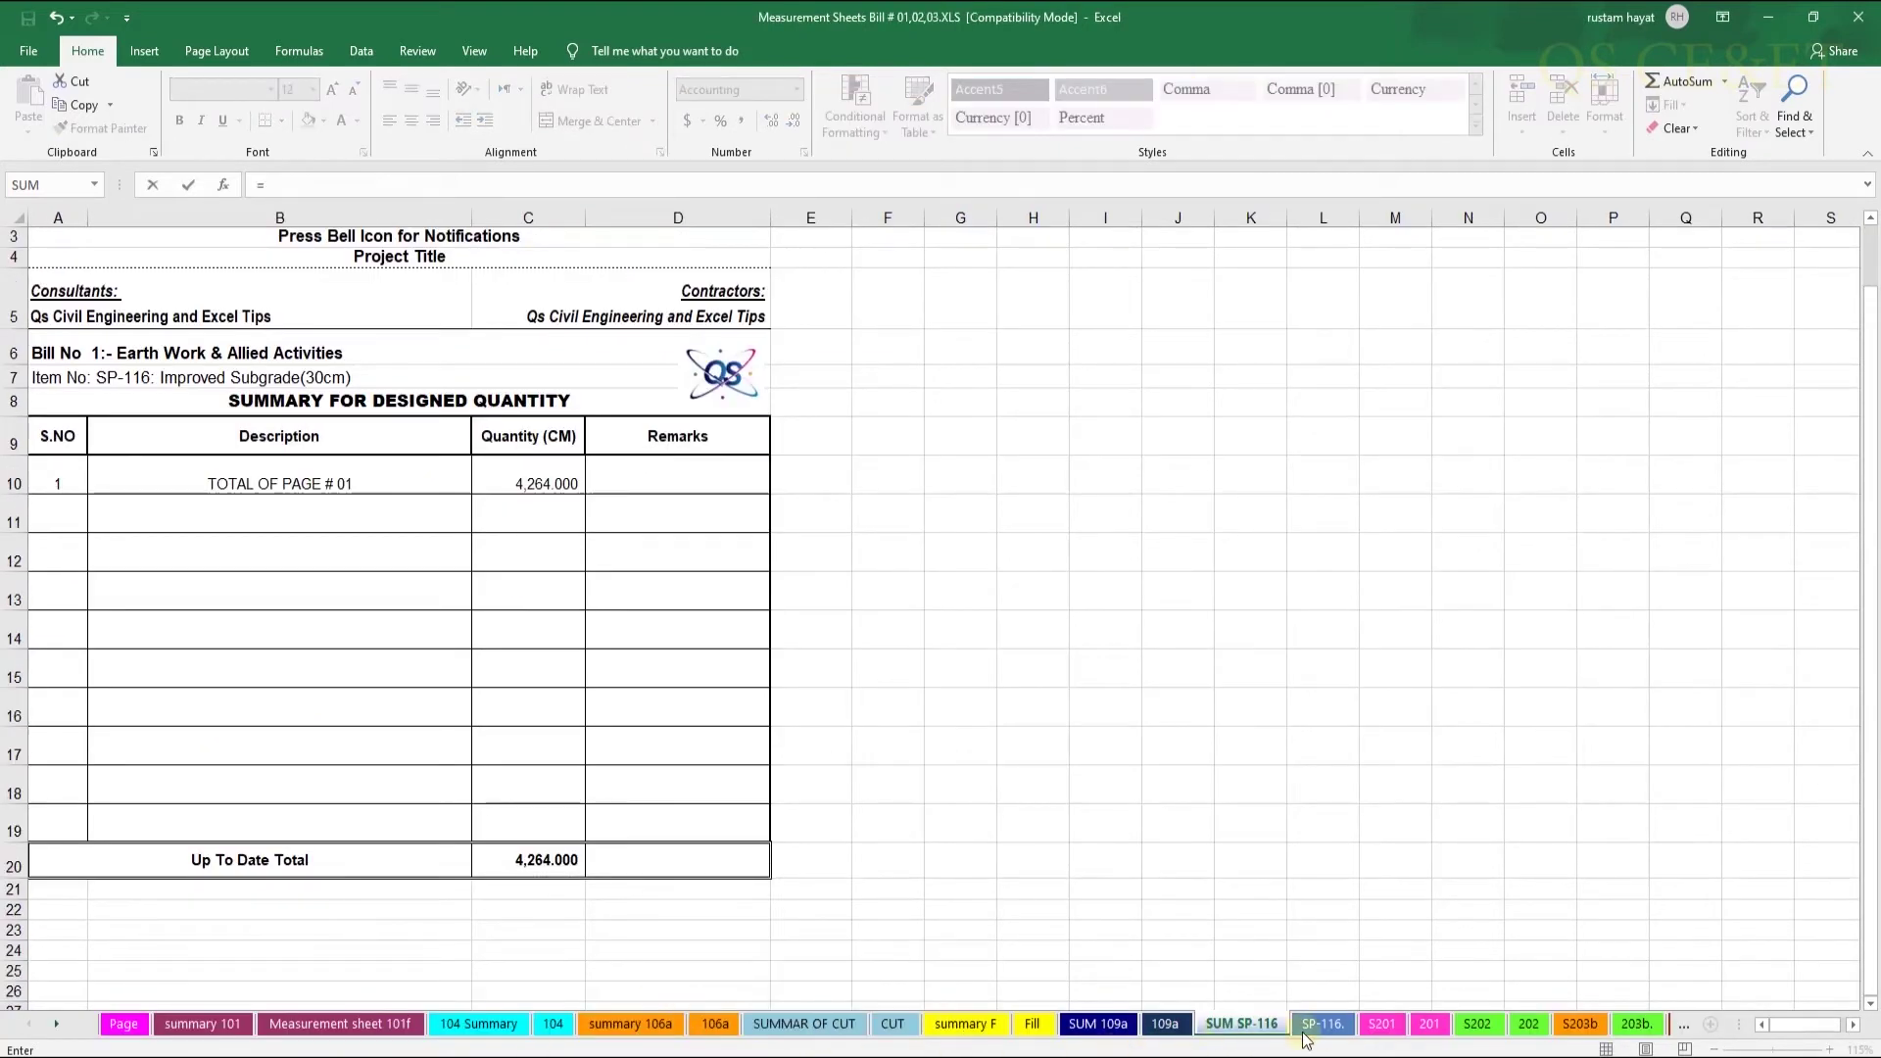
pyautogui.click(1381, 1024)
pyautogui.click(444, 798)
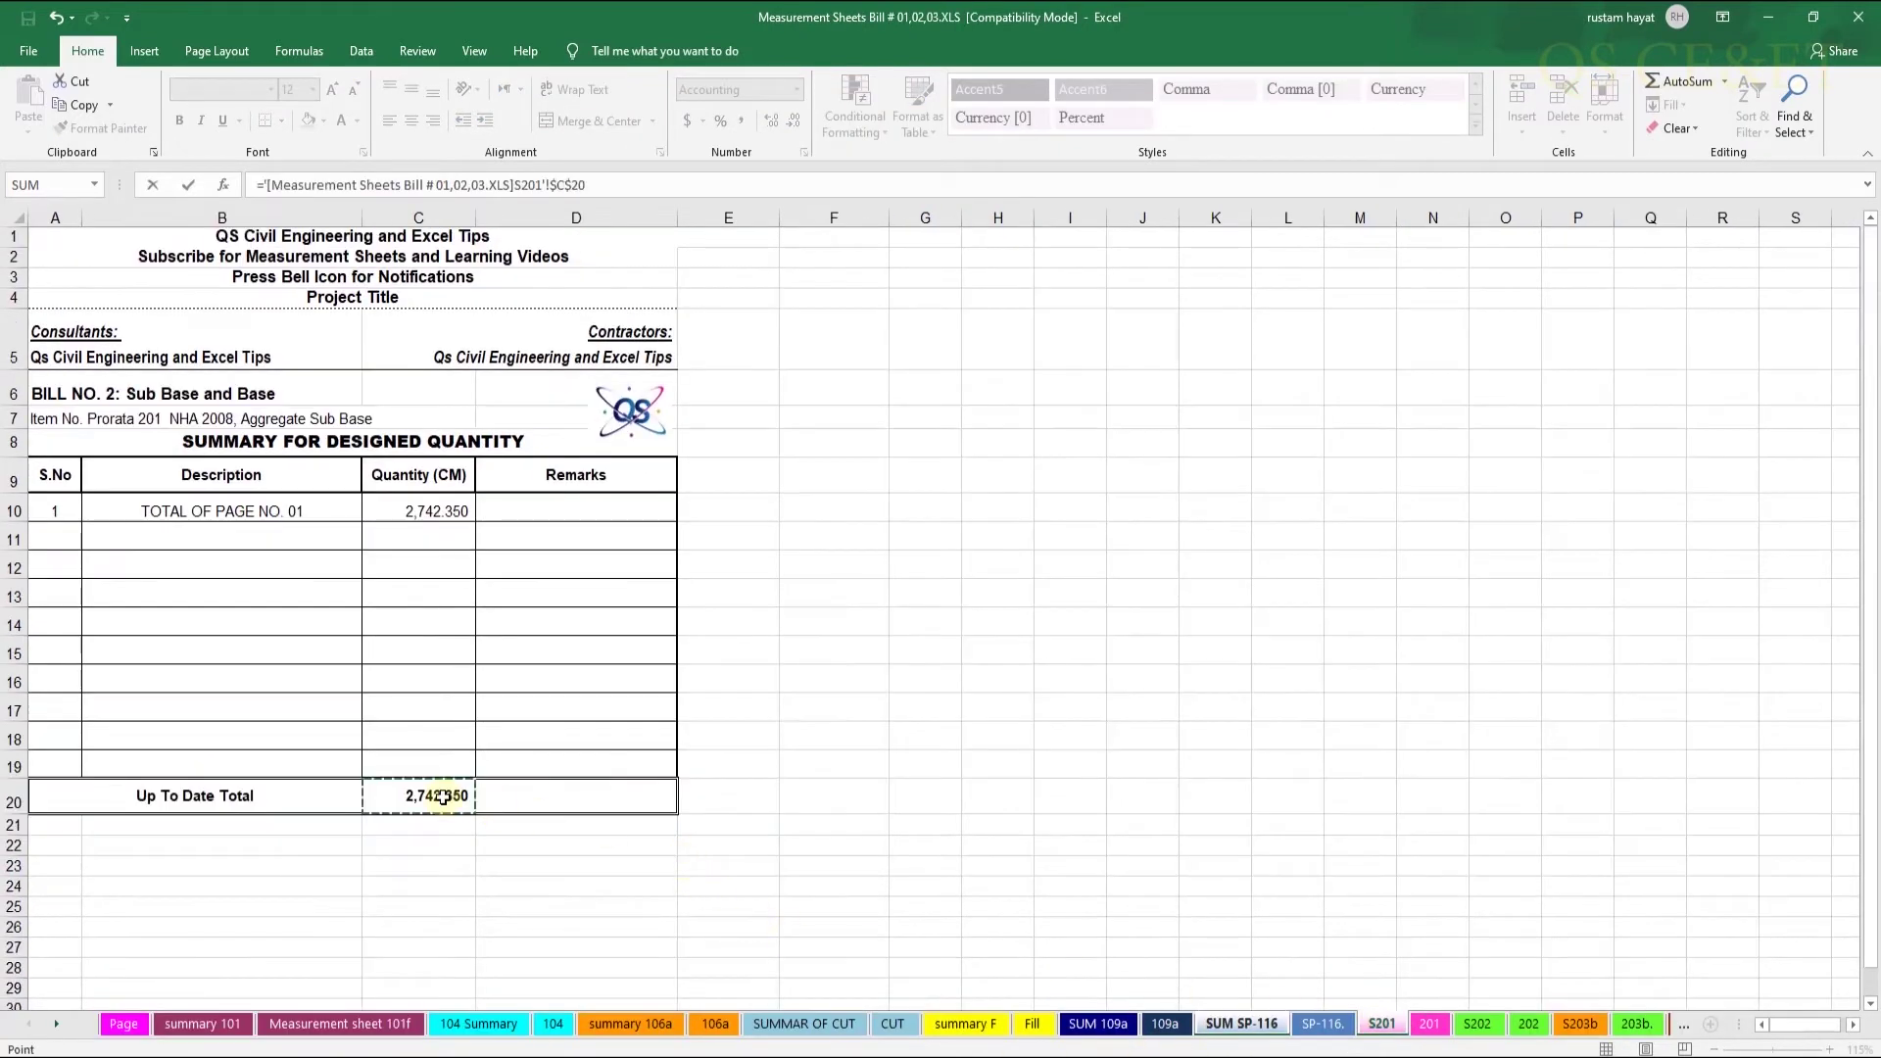
pyautogui.press('Return')
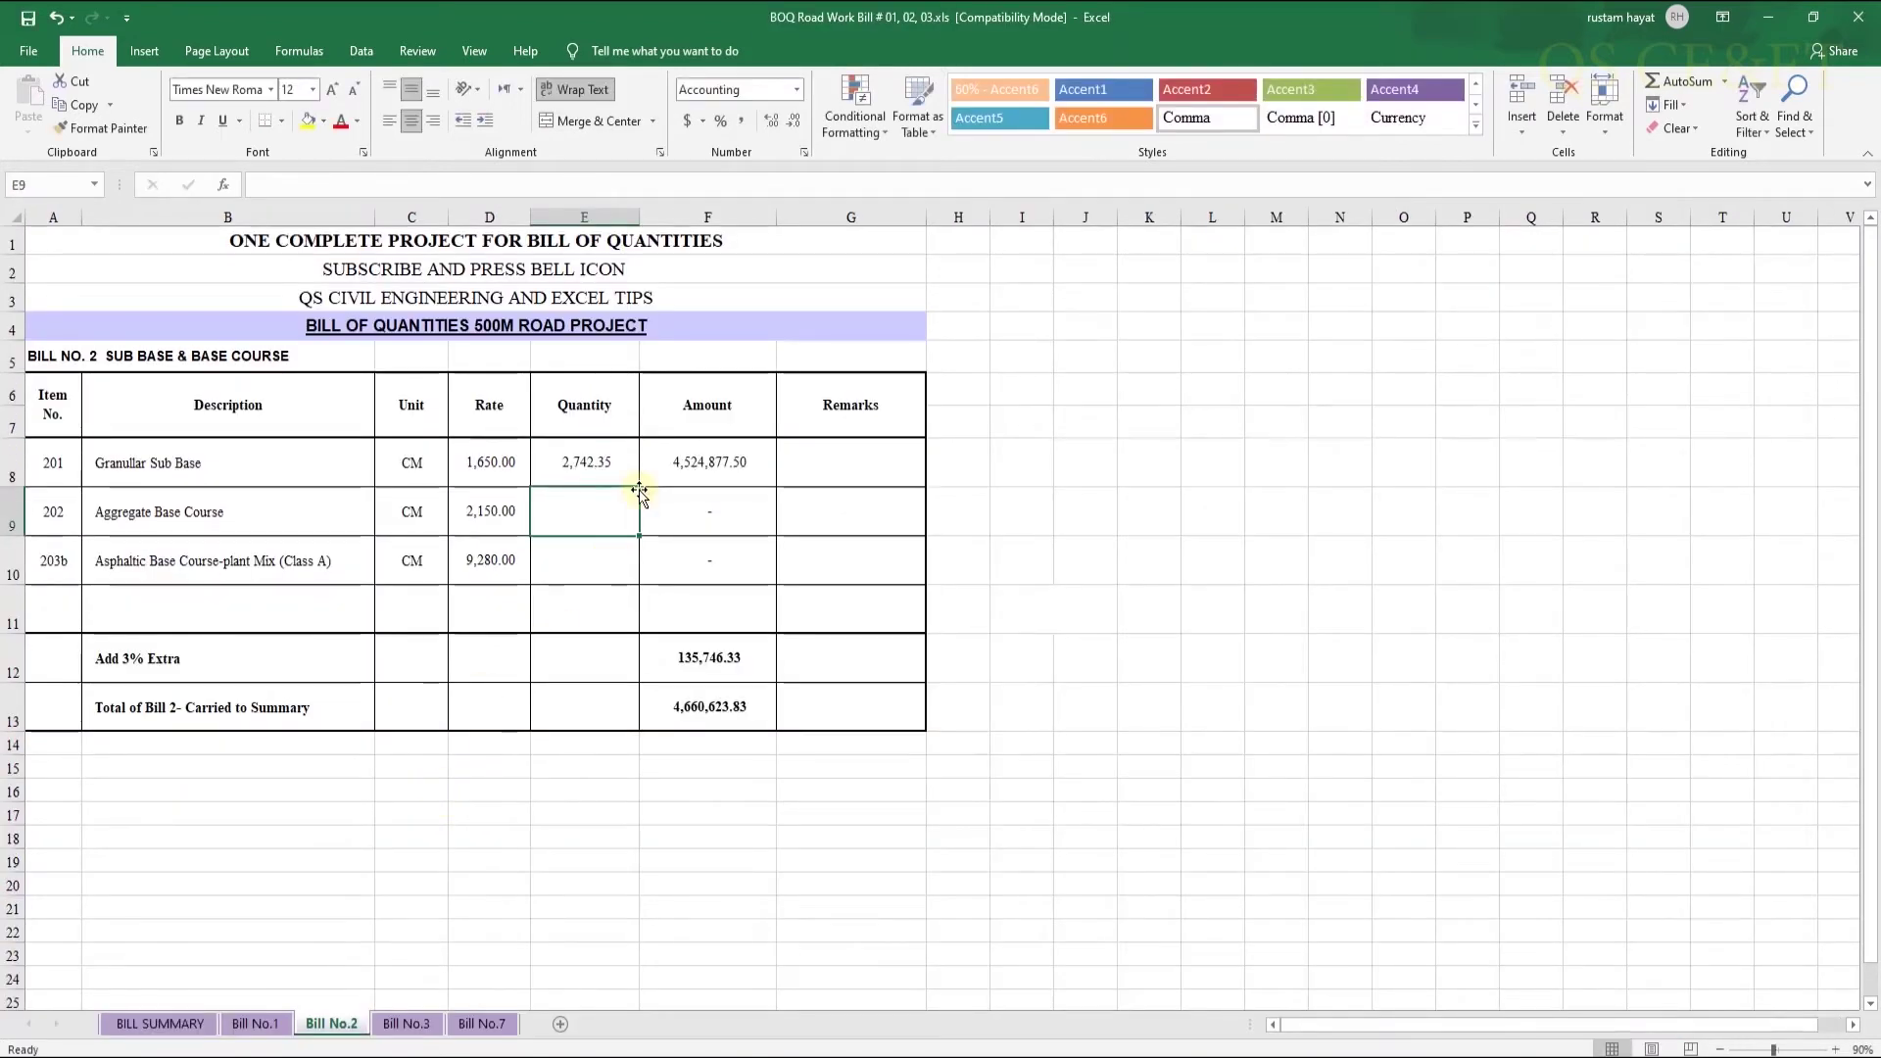
# Link the Aggregate Base Course quantity in E9 to the Up To Date Total, C20, on the measurement workbook's S202 sheet
pyautogui.write('=')
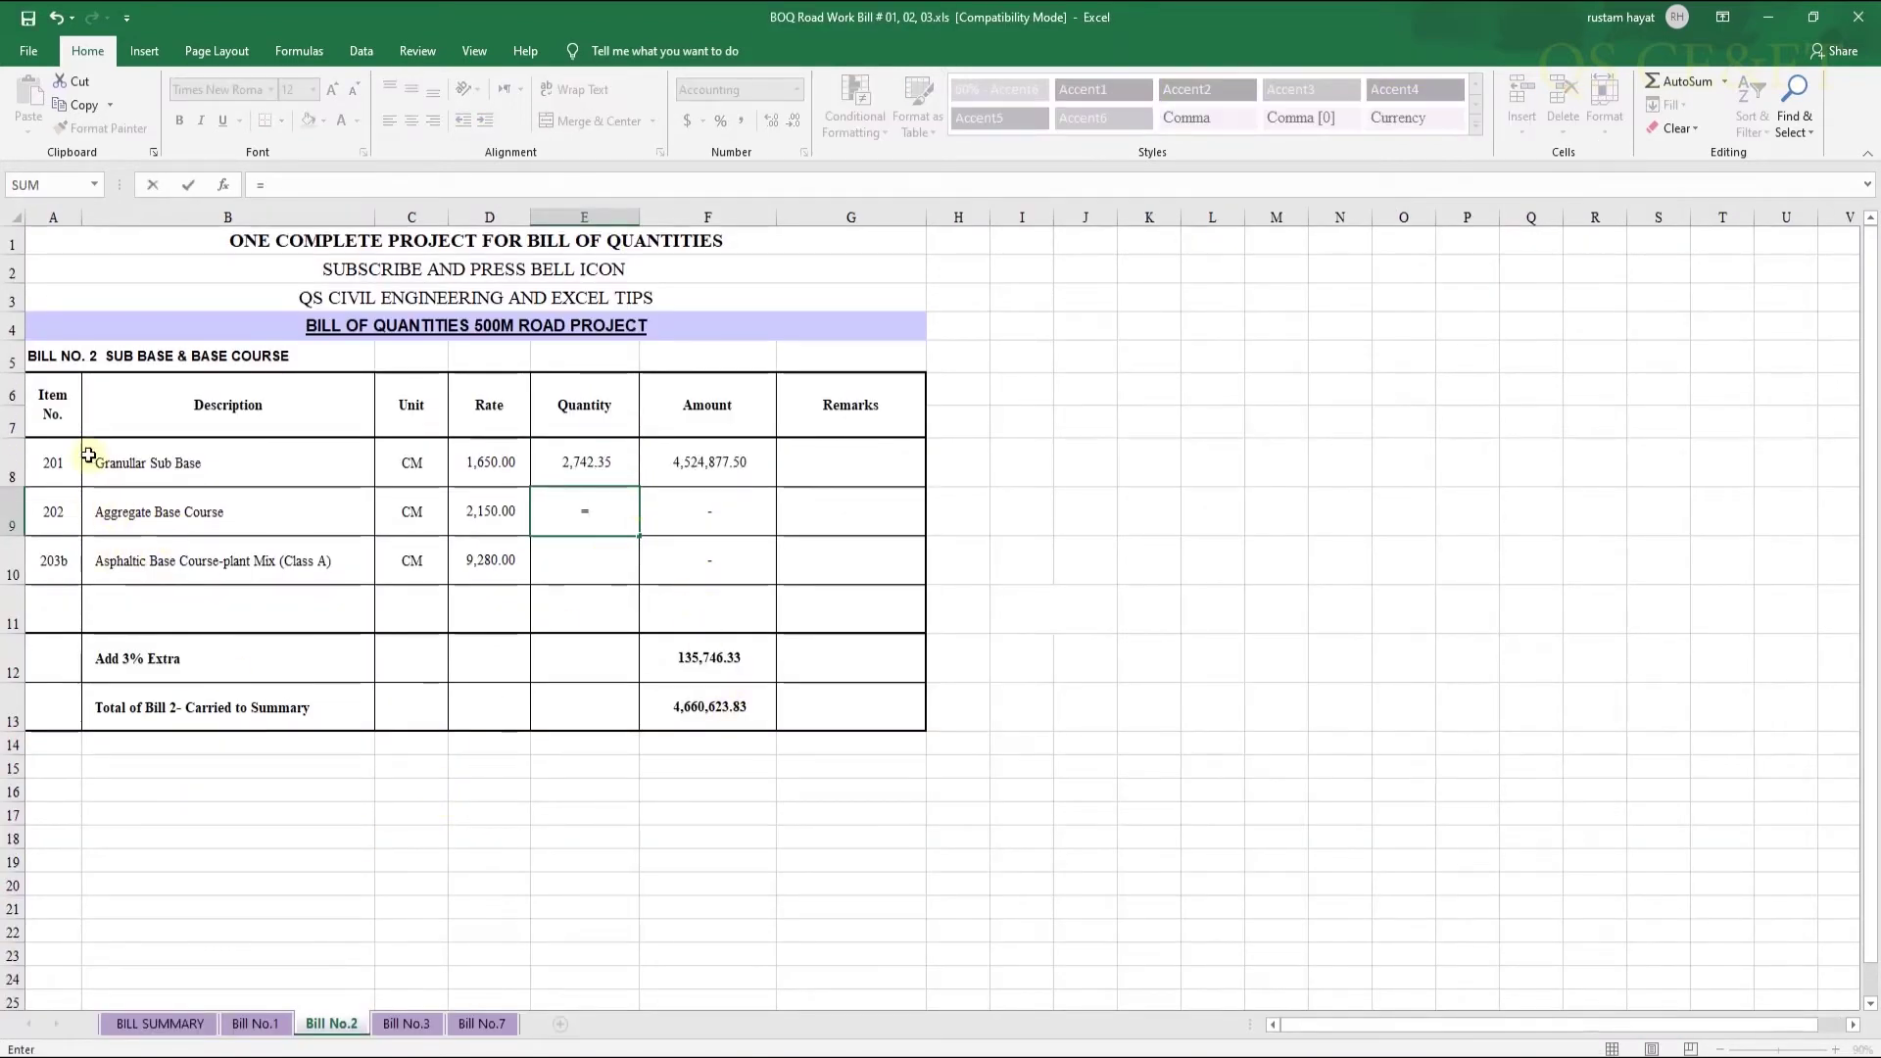
pyautogui.moveTo(744, 1056)
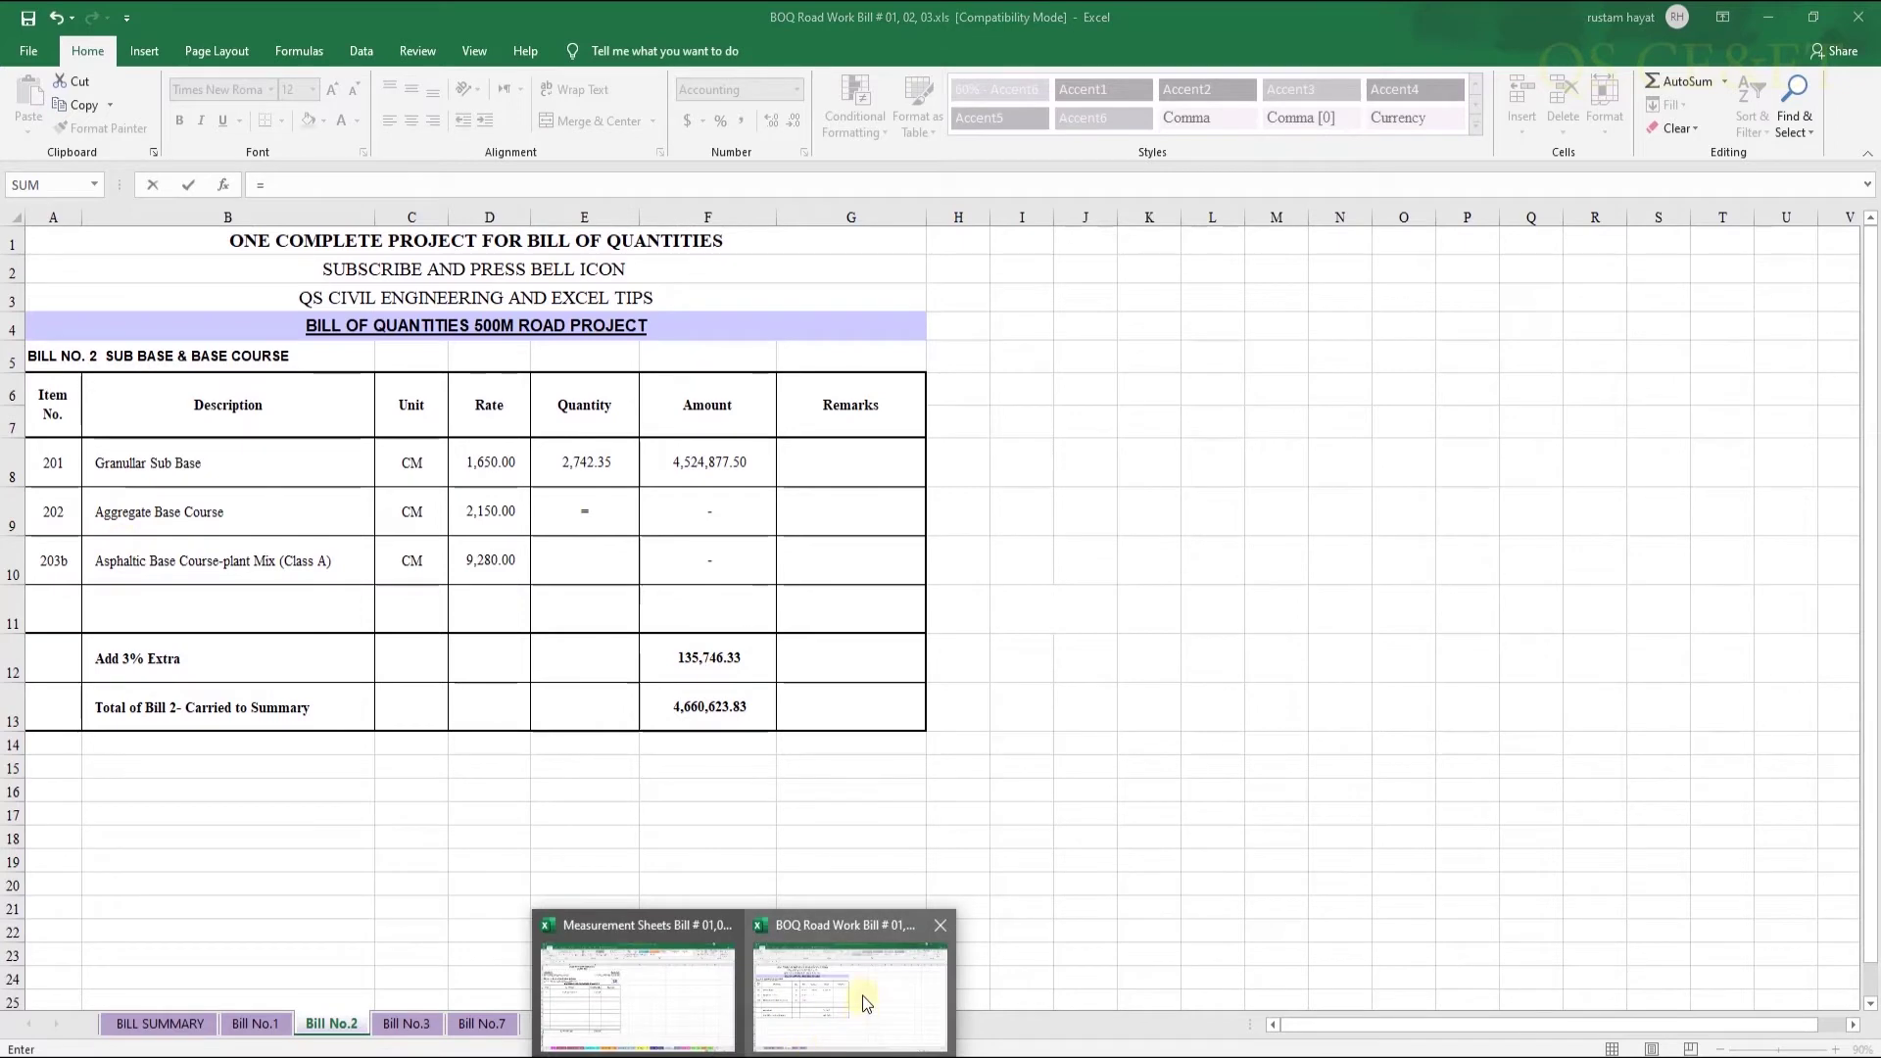
pyautogui.click(664, 987)
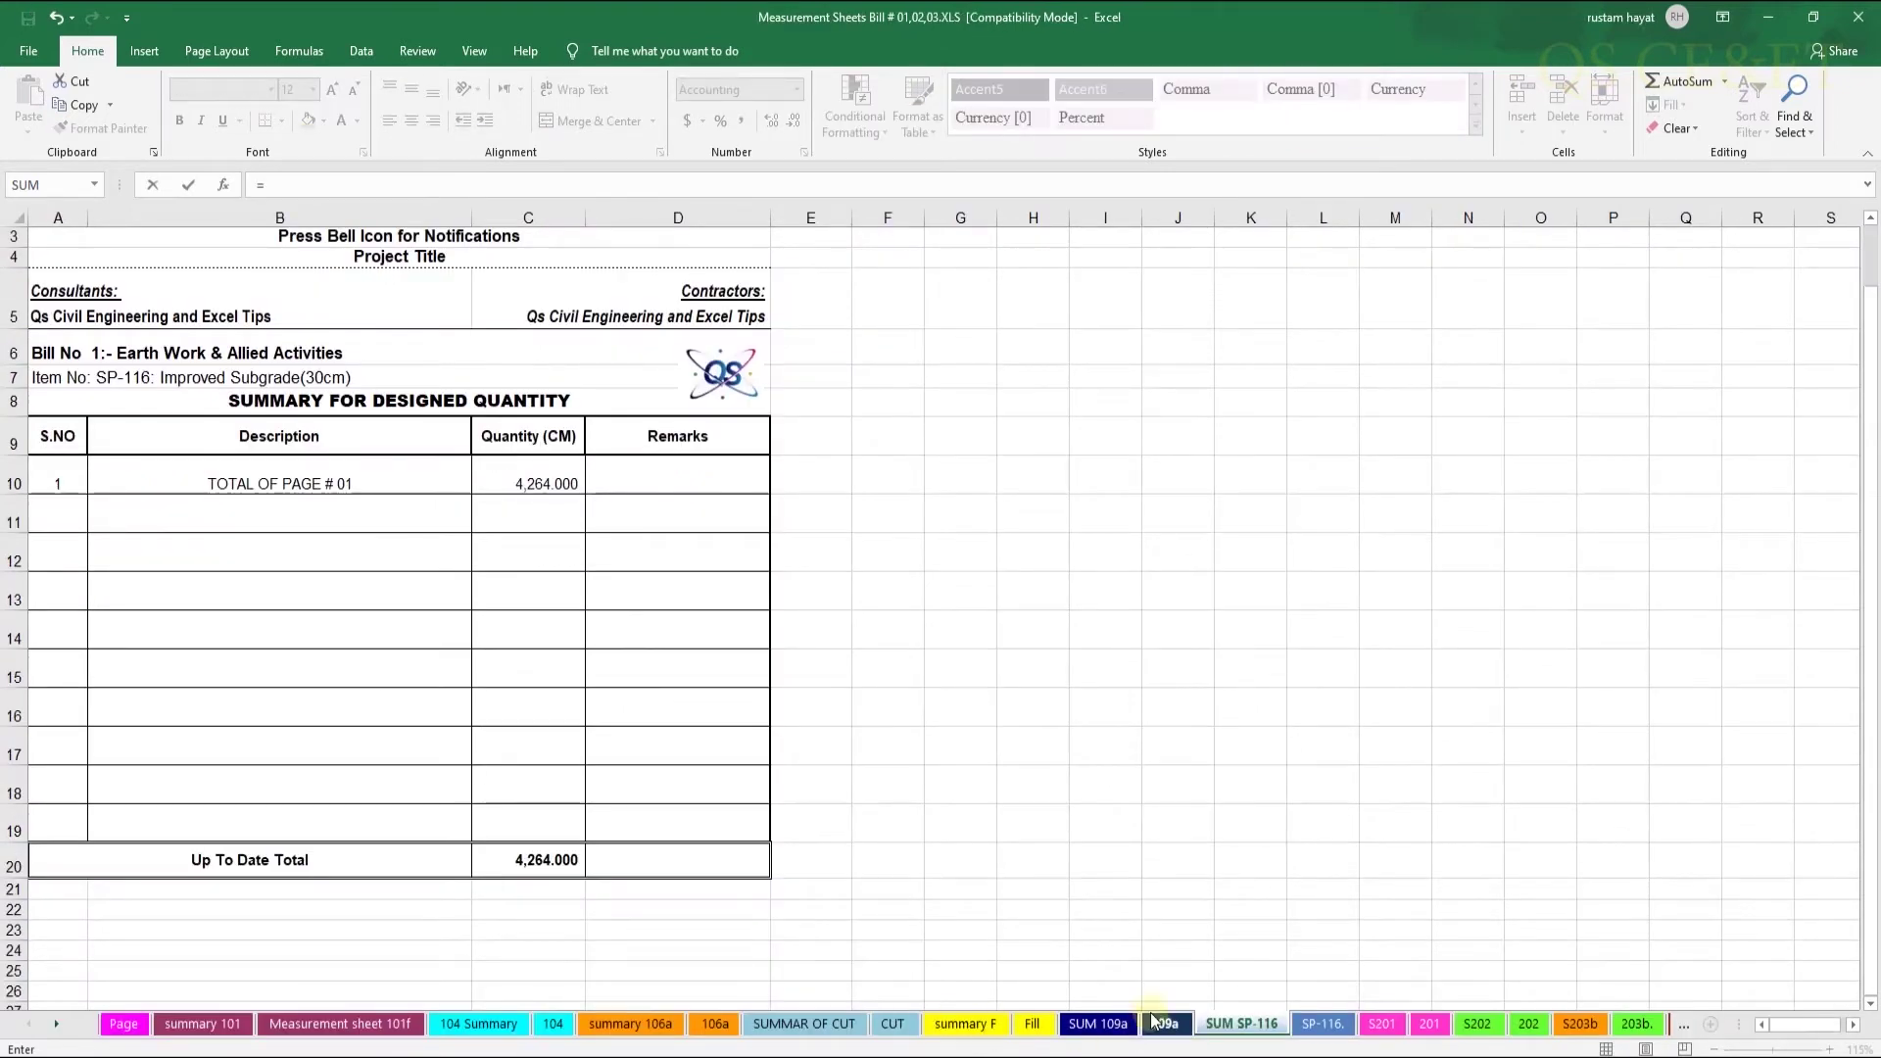
pyautogui.click(1476, 1024)
pyautogui.click(465, 844)
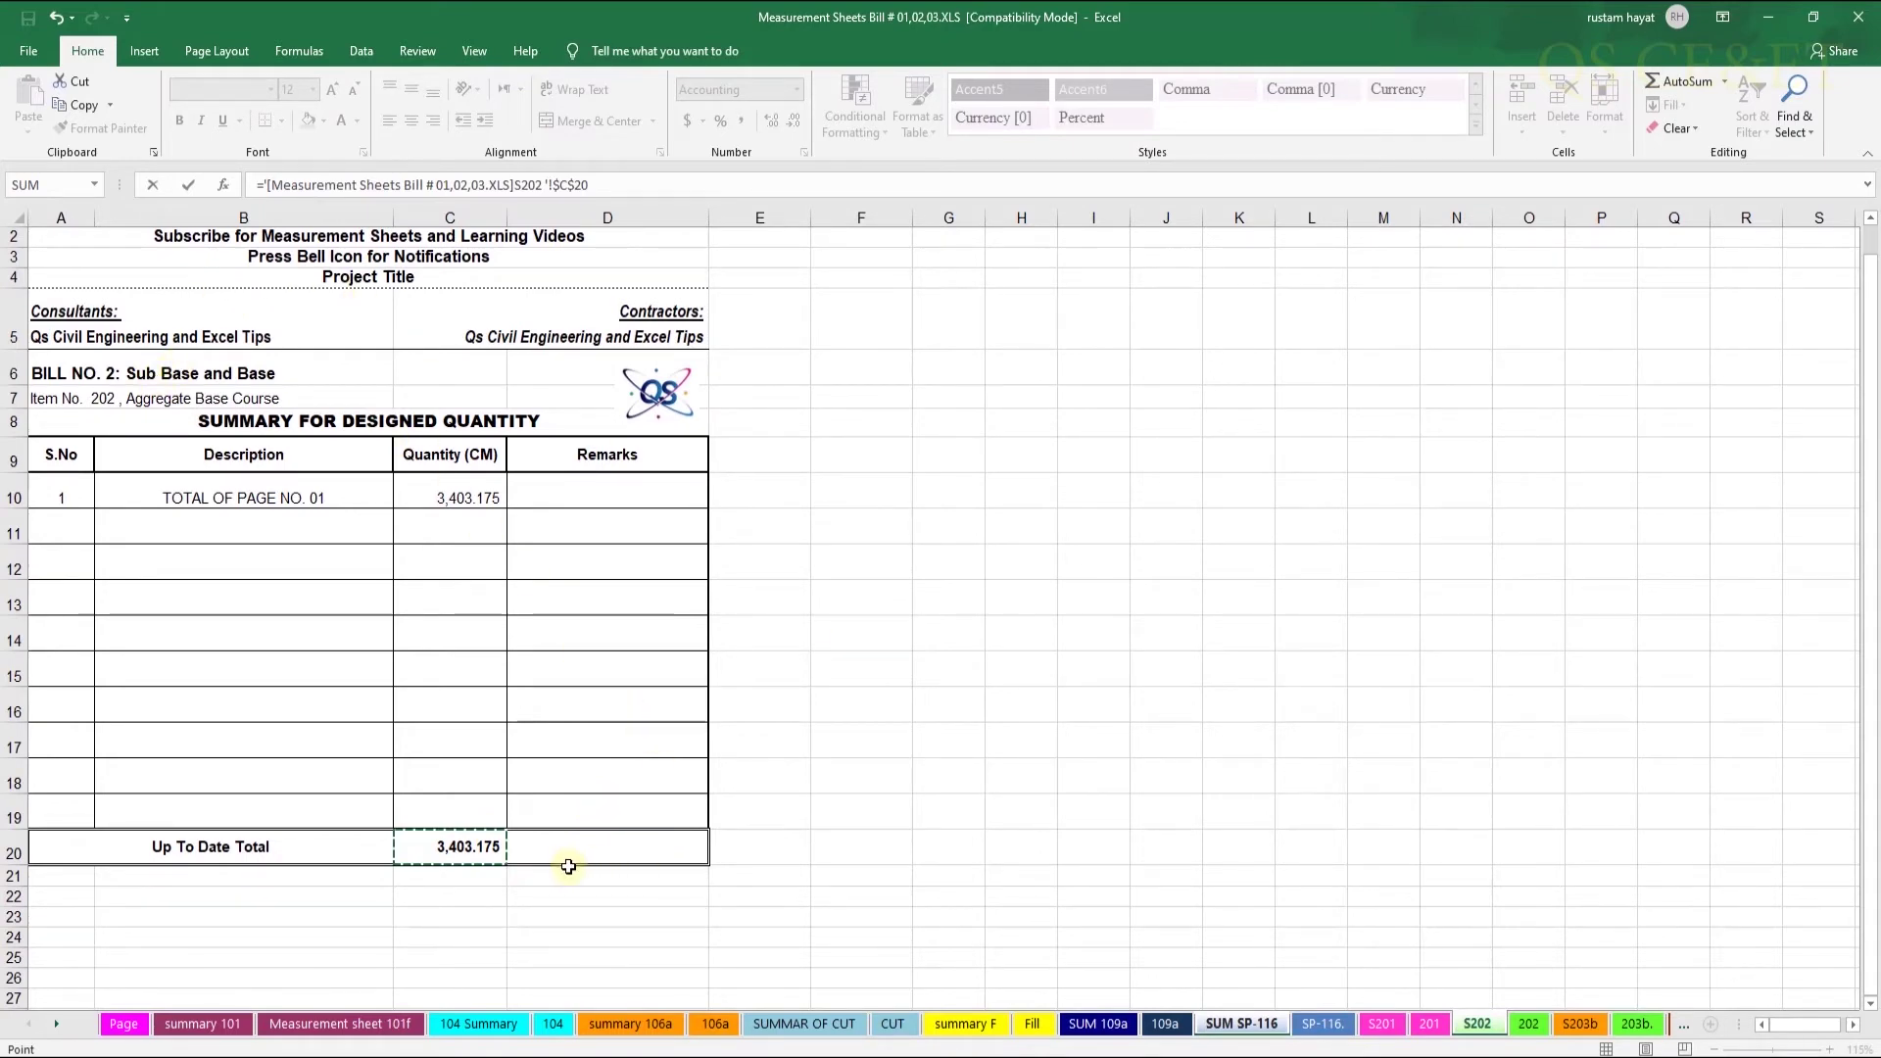
pyautogui.press('Return')
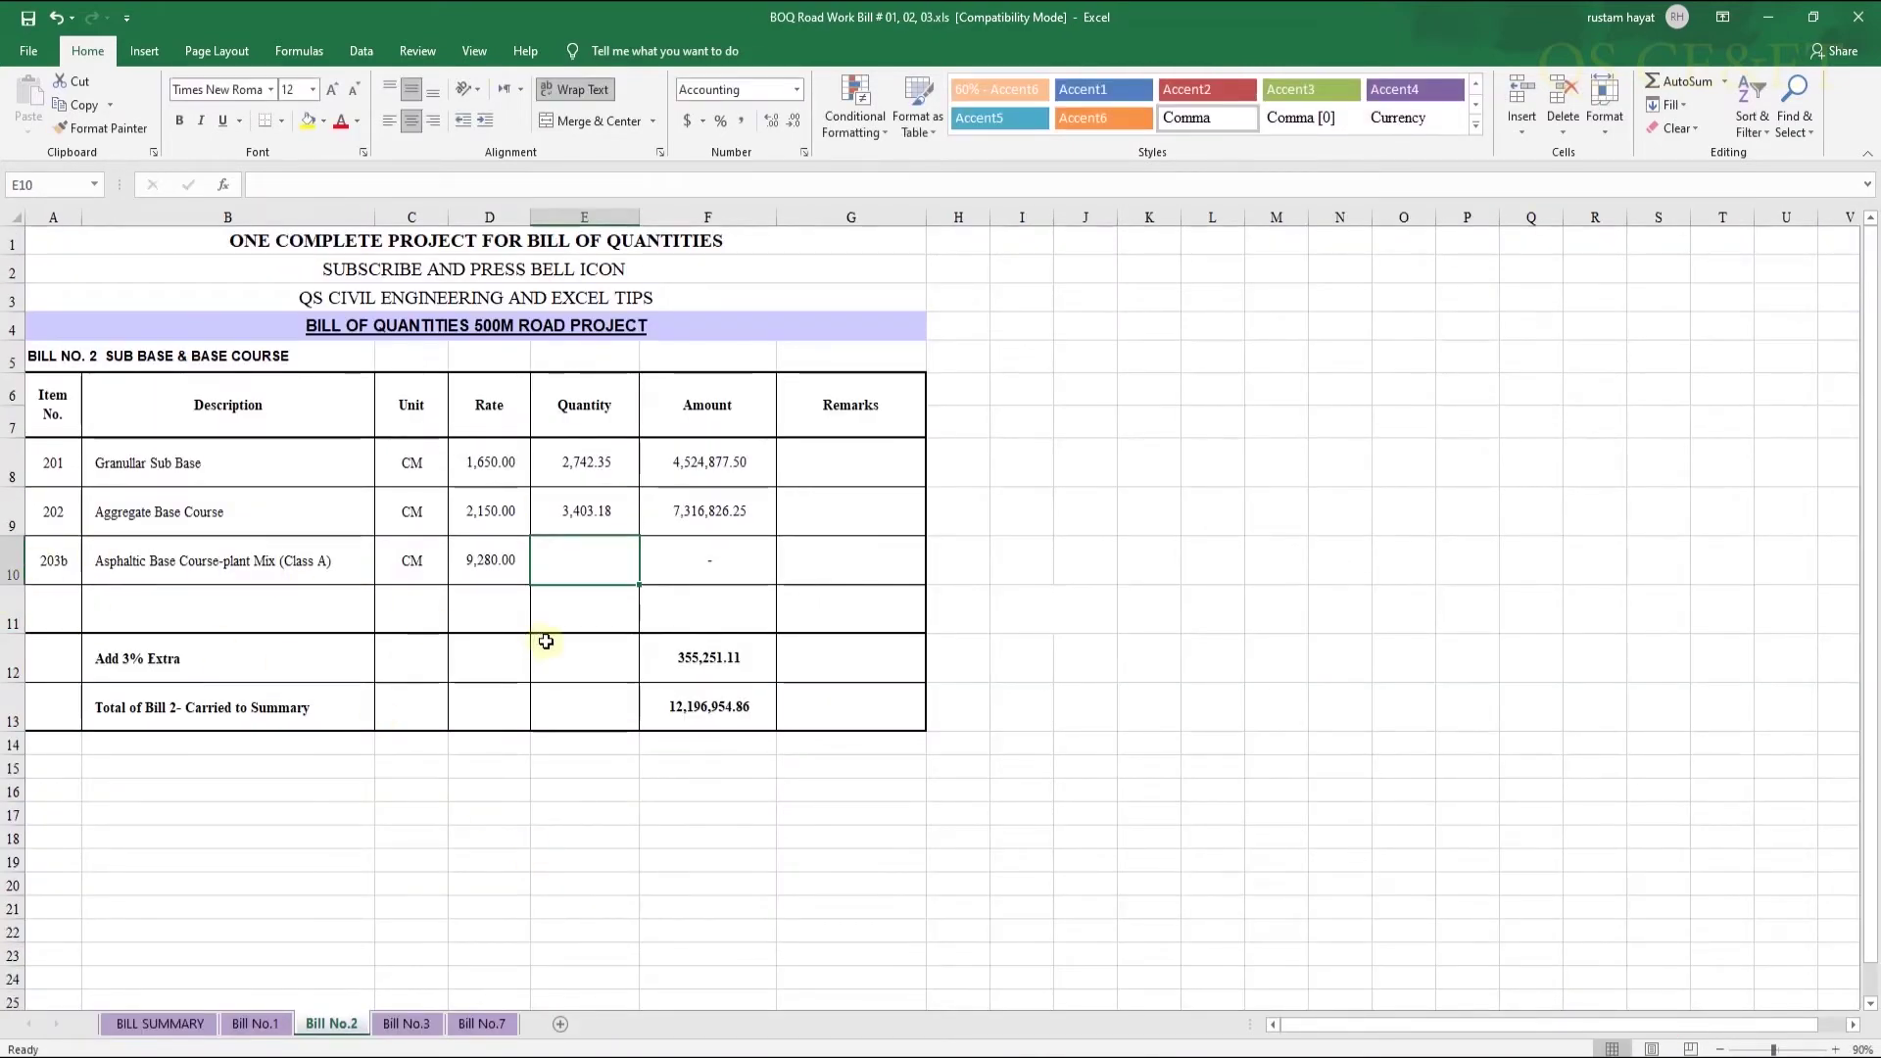
# Link the Asphaltic Base Course-plant Mix quantity in E10 to the Up To Date Total, C20, on the measurement workbook's S203b sheet
pyautogui.write('=')
pyautogui.click(678, 1003)
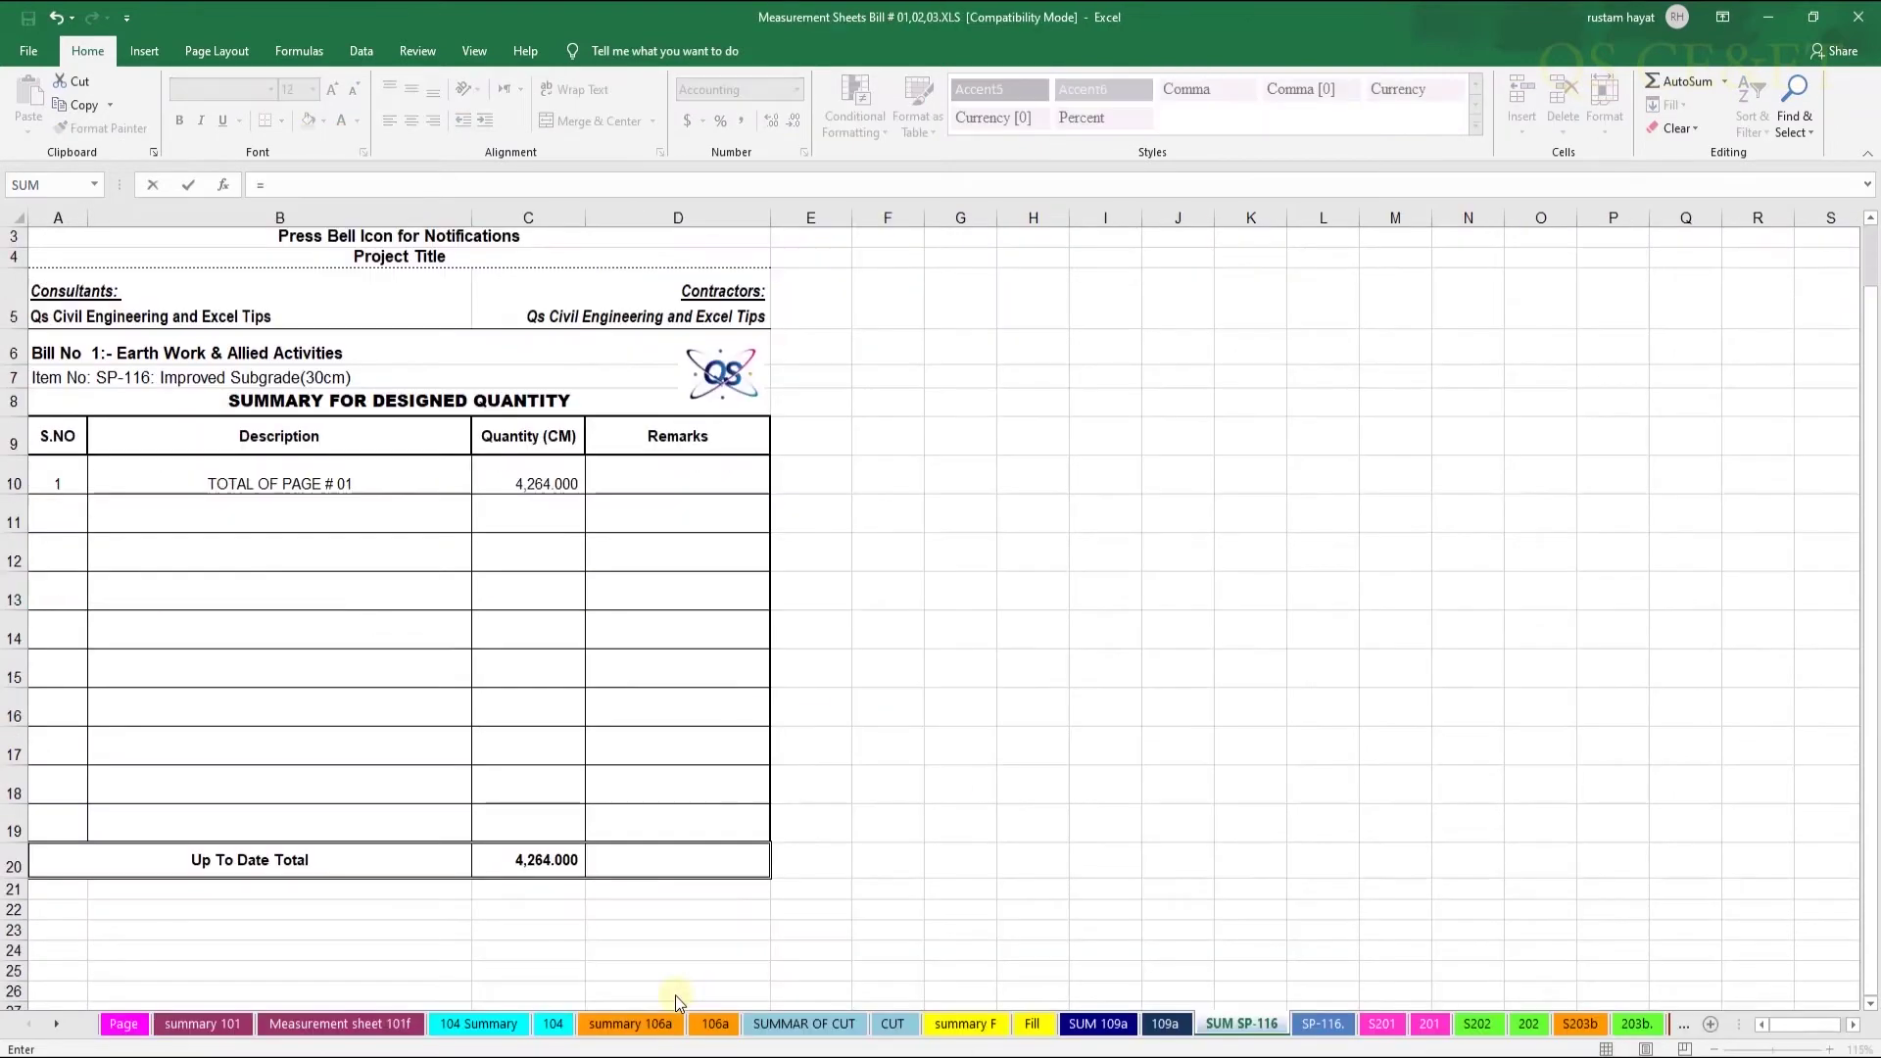
pyautogui.click(54, 1024)
pyautogui.click(54, 1024)
pyautogui.click(54, 1024)
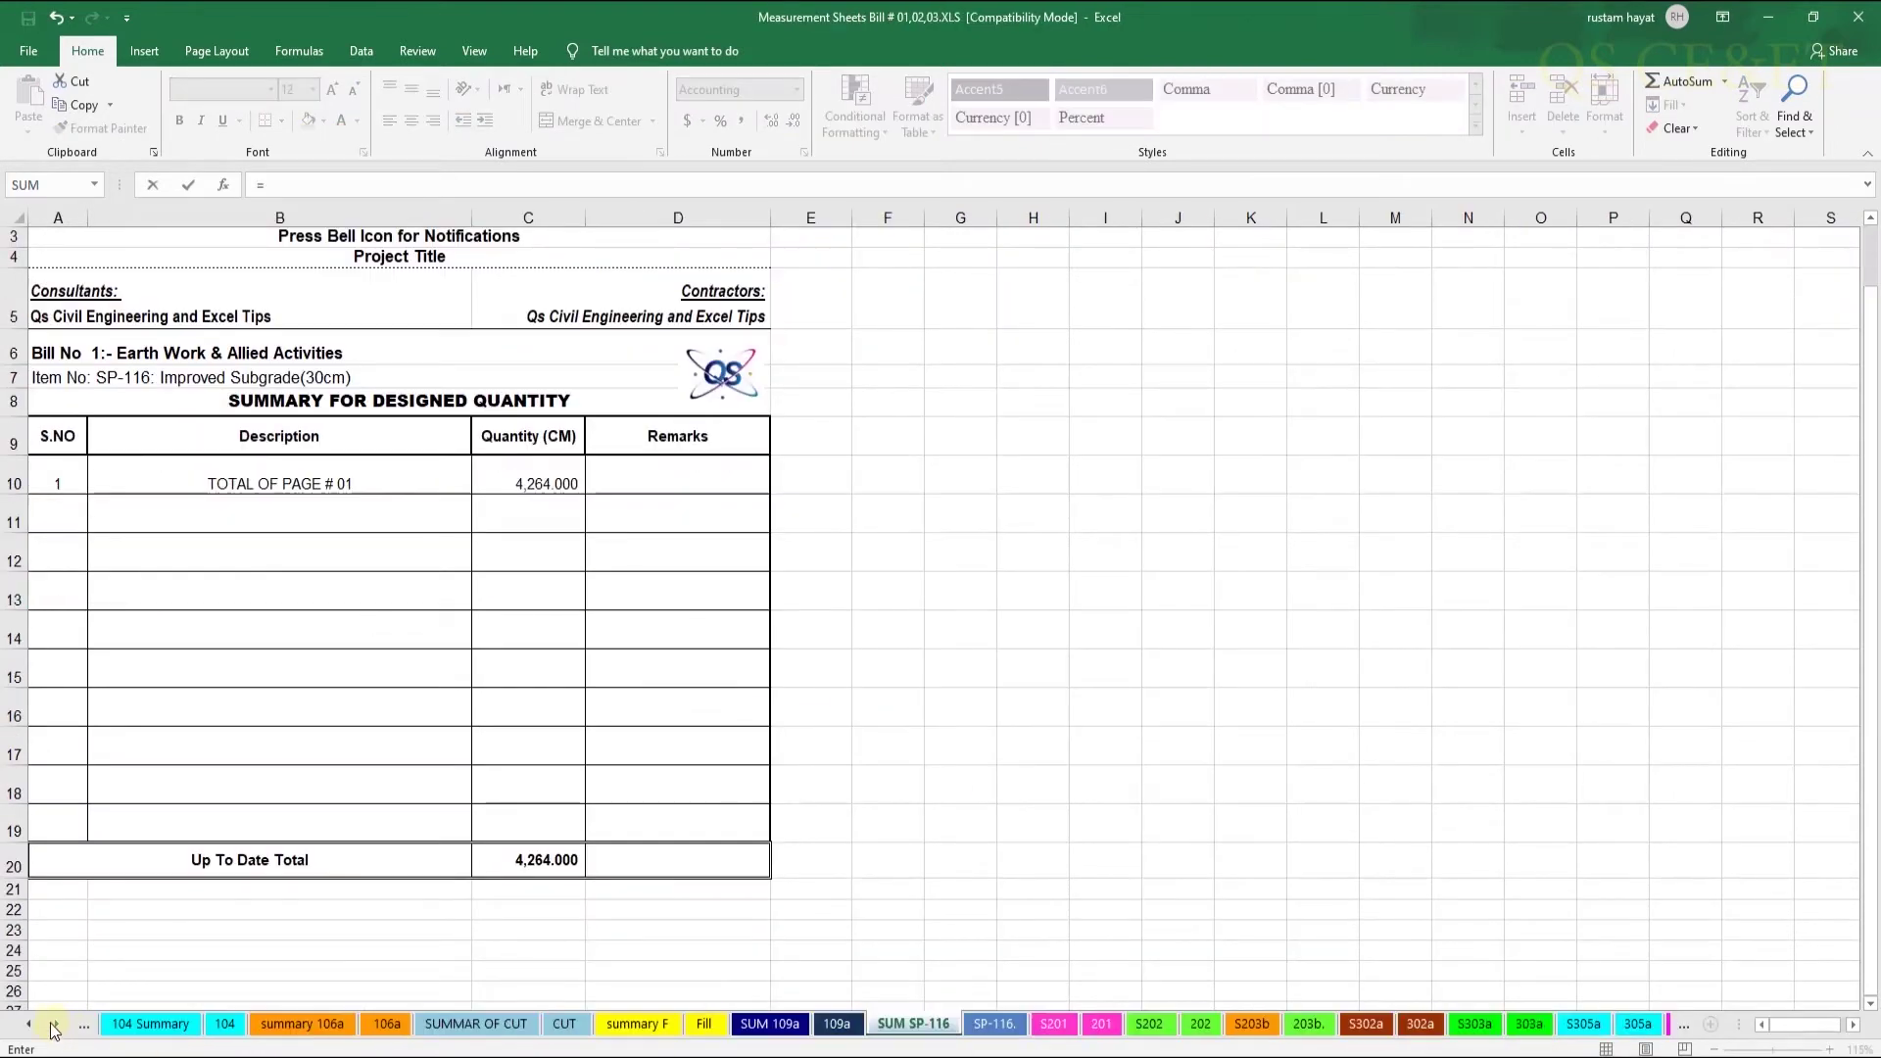
pyautogui.click(54, 1024)
pyautogui.click(1150, 1024)
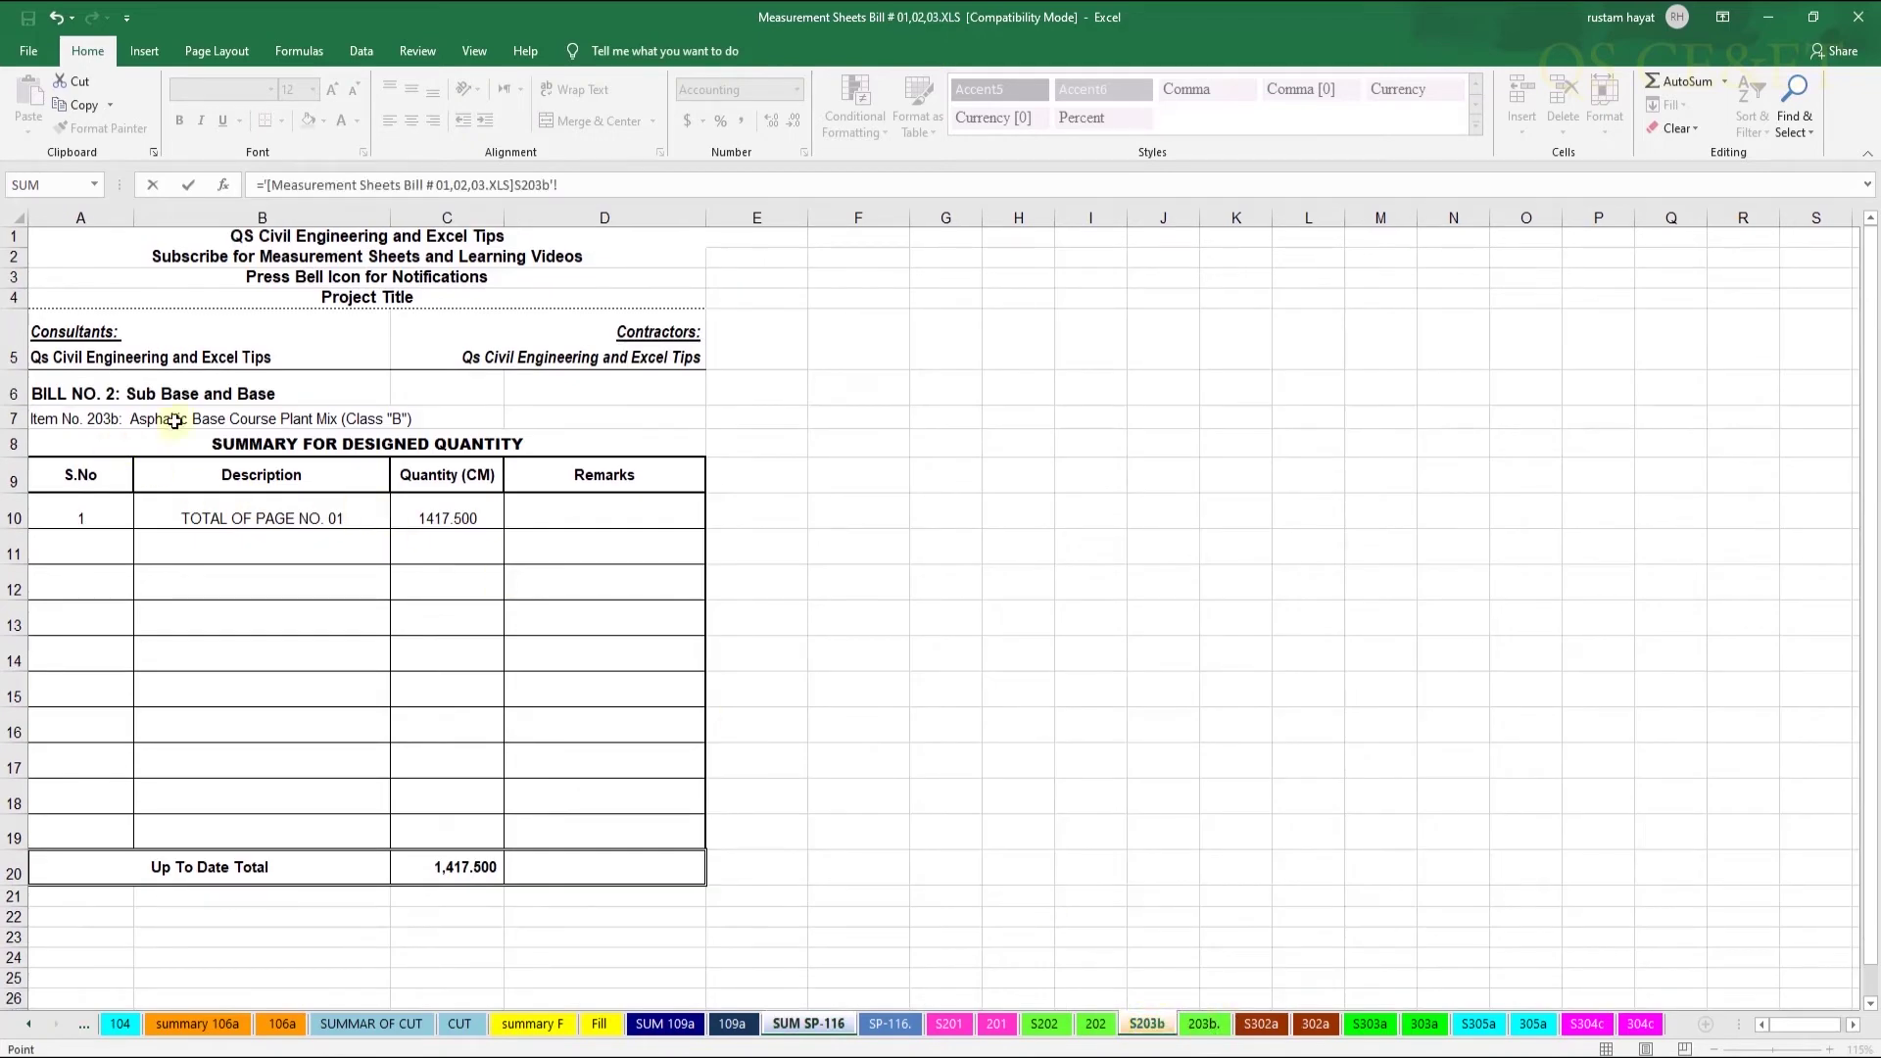
pyautogui.click(468, 864)
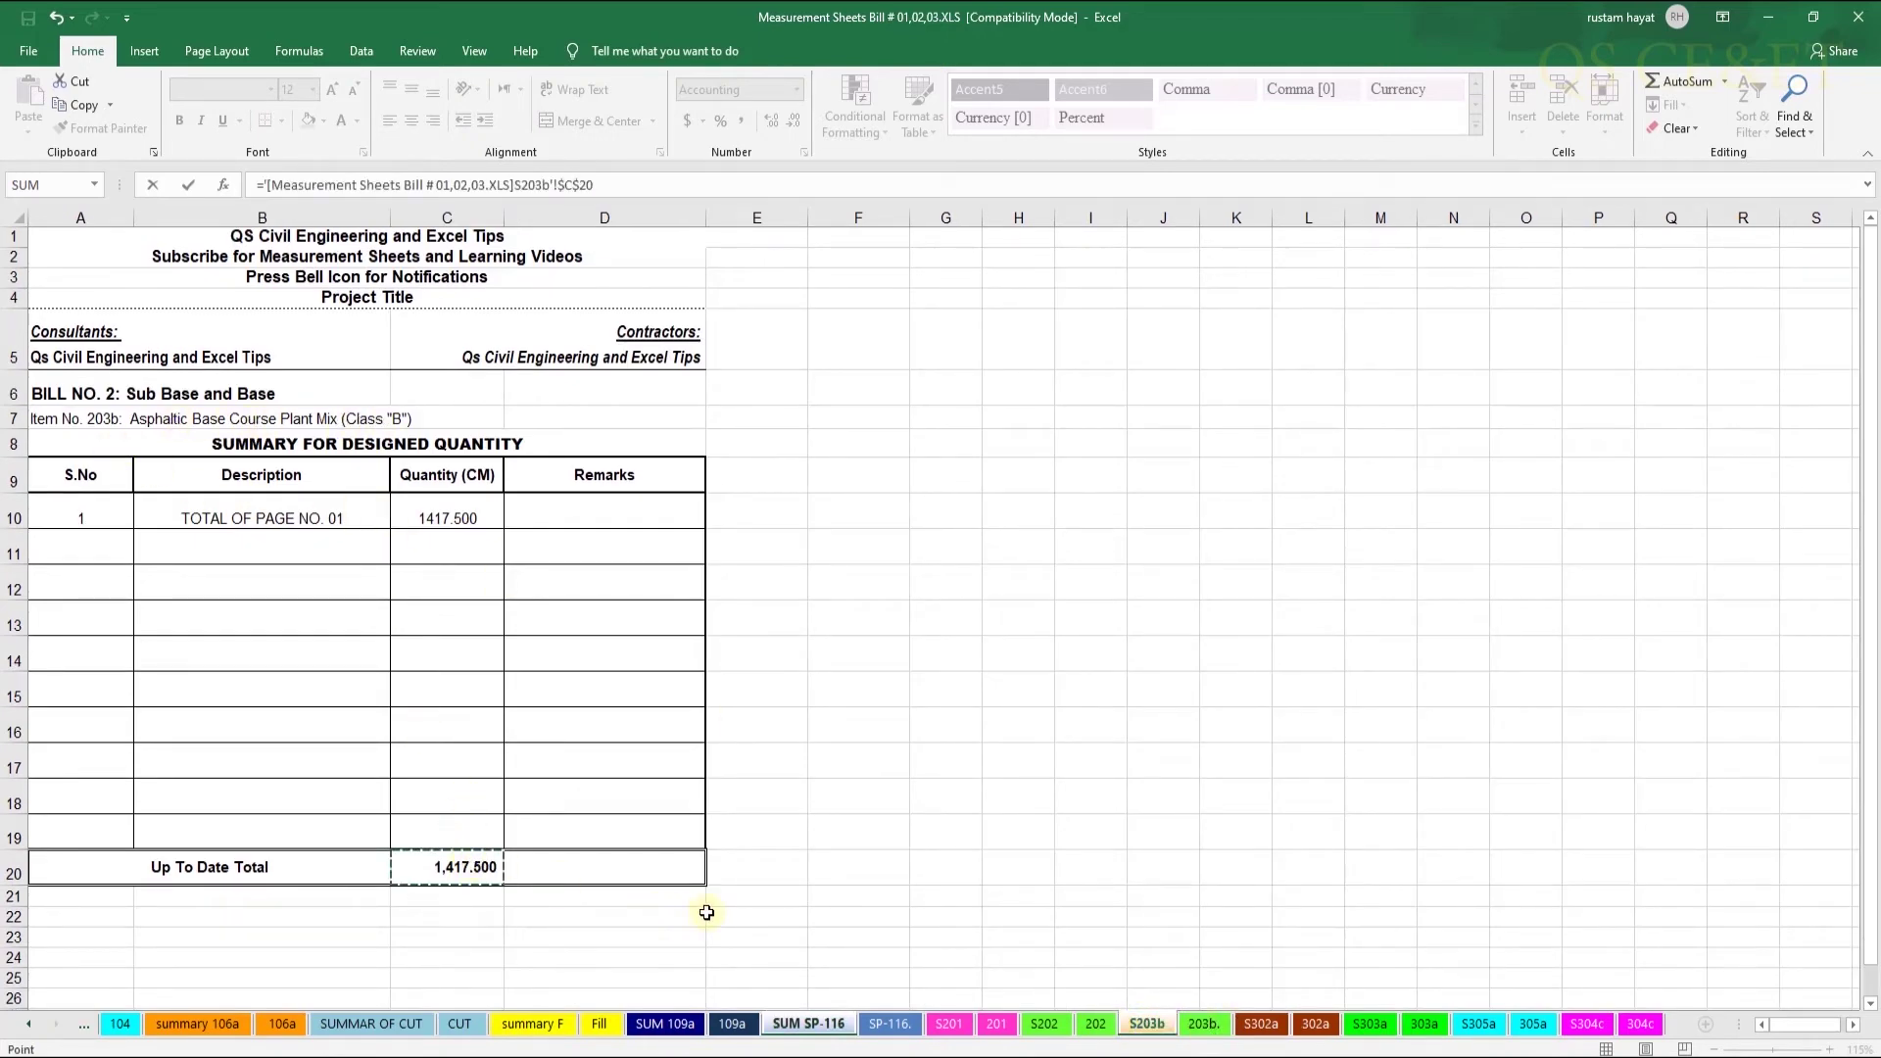
pyautogui.press('Return')
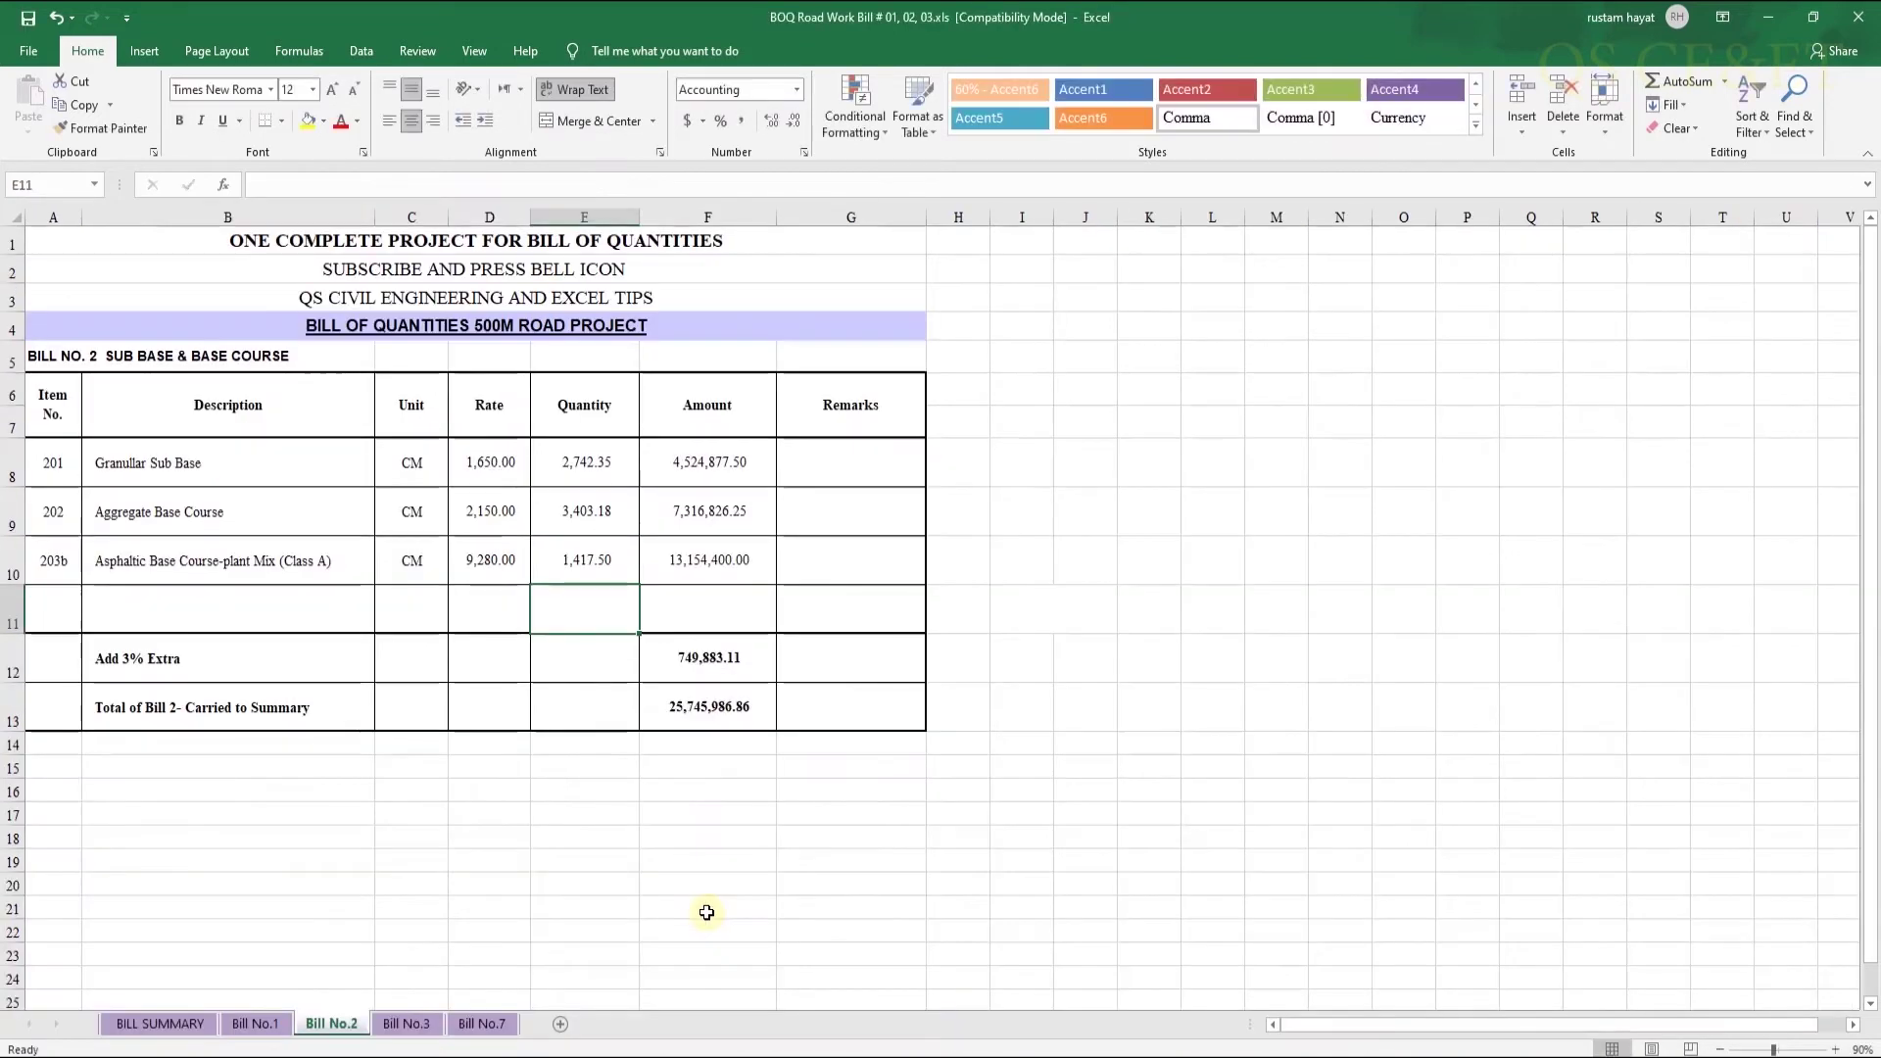
# Inspect the Add 3% Extra formula in F12 of Bill No.2, including its multiplier
pyautogui.click(759, 686)
pyautogui.doubleClick(770, 674)
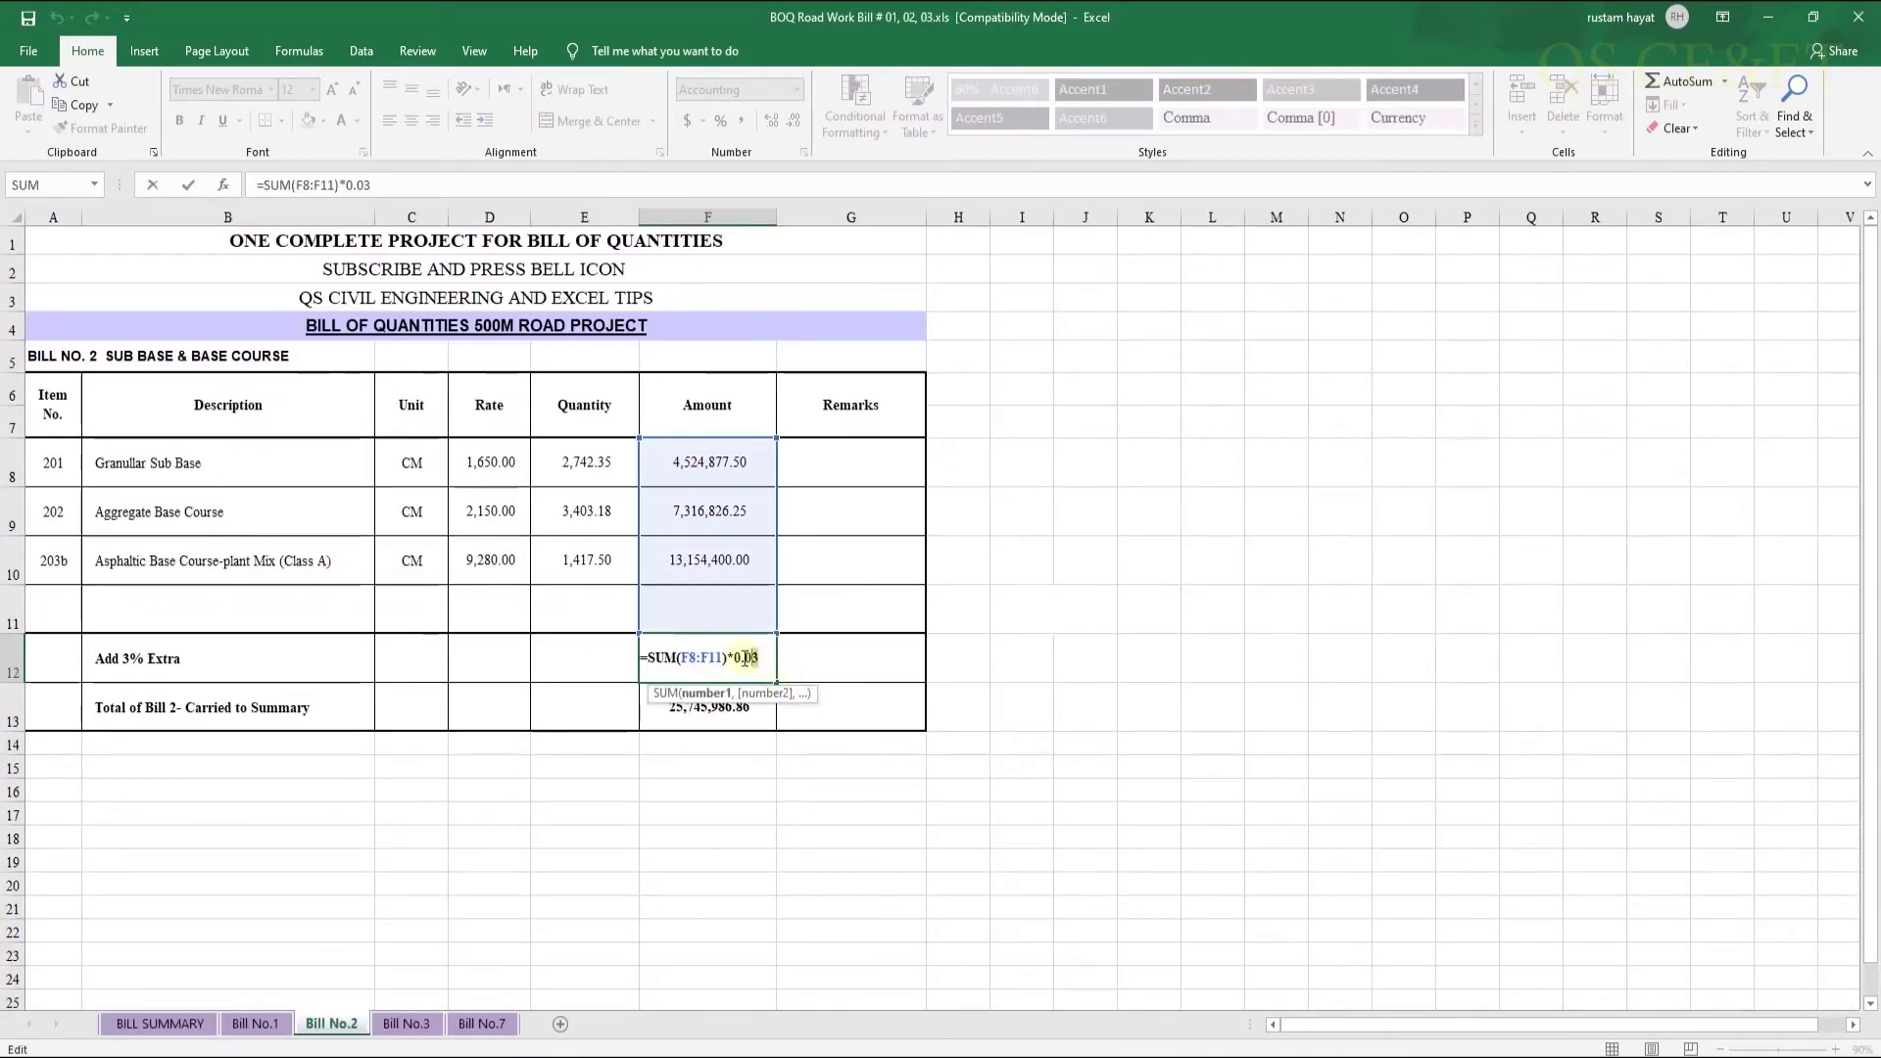
pyautogui.moveTo(758, 658); pyautogui.dragTo(727, 658)
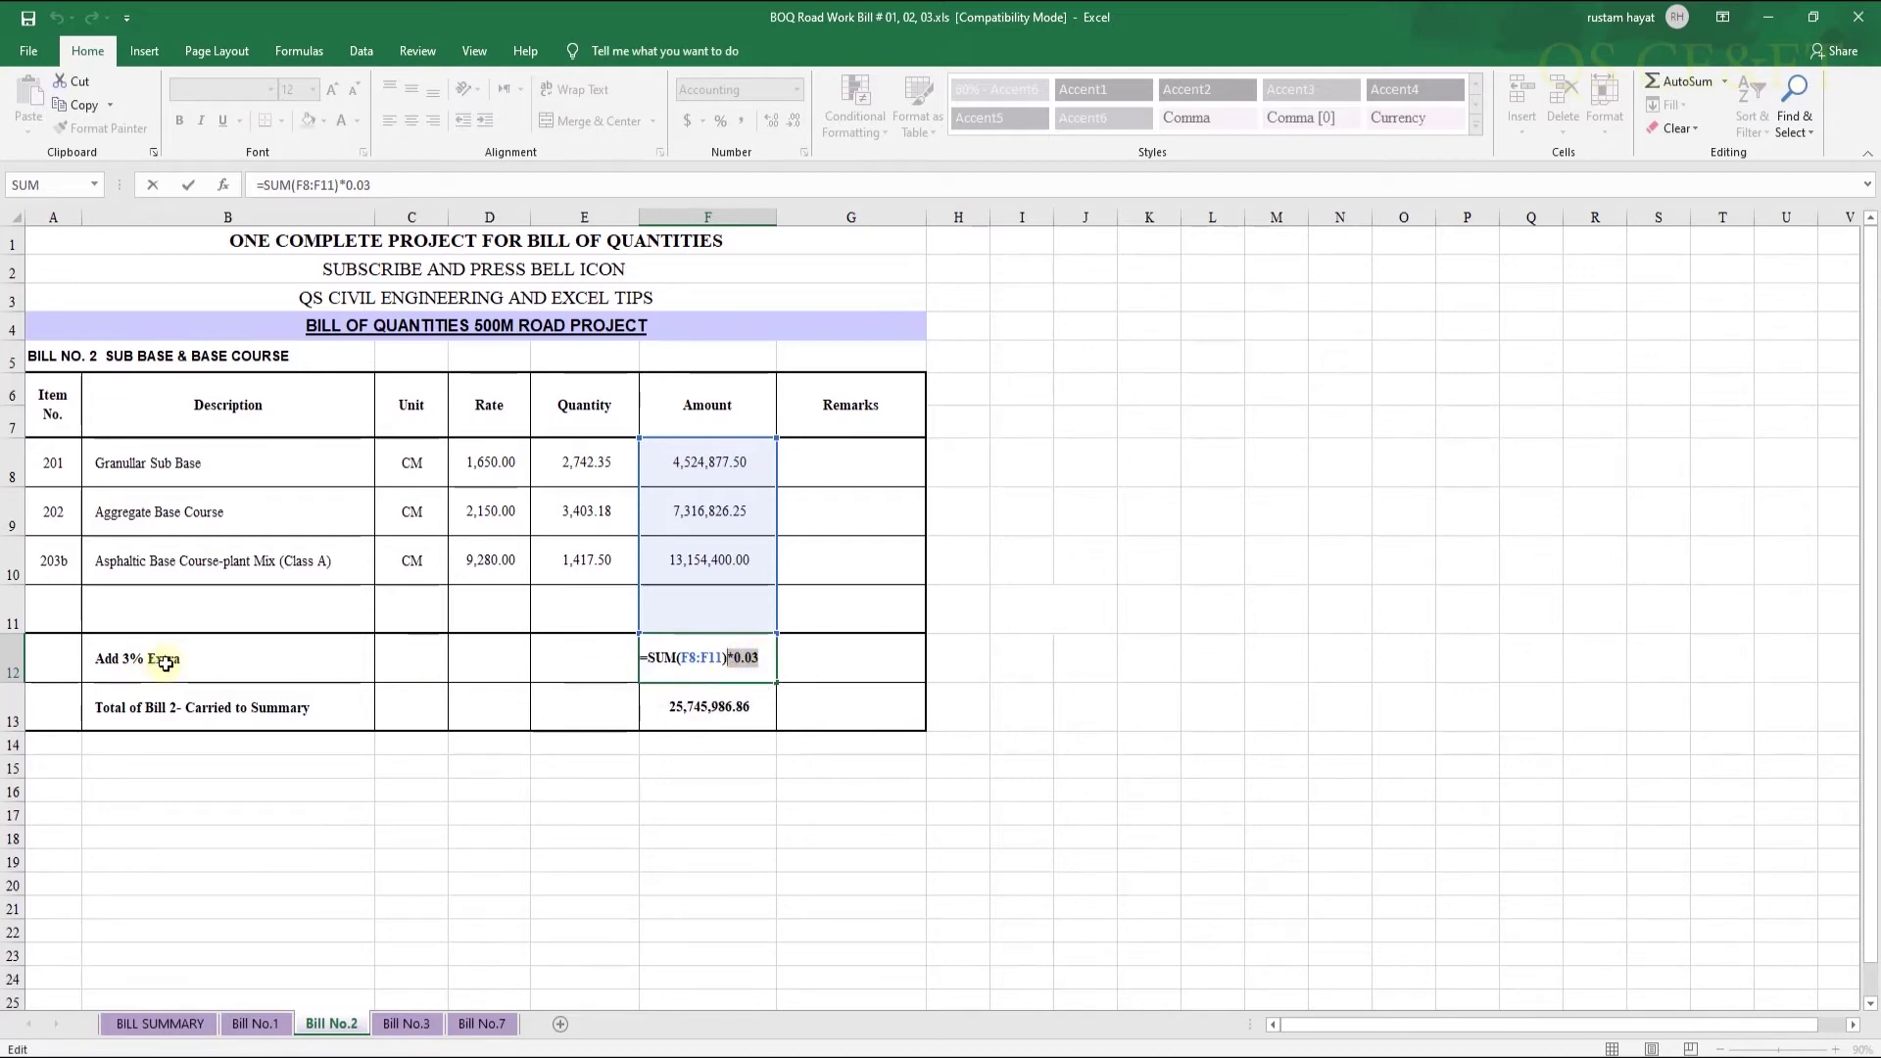
pyautogui.press('Return')
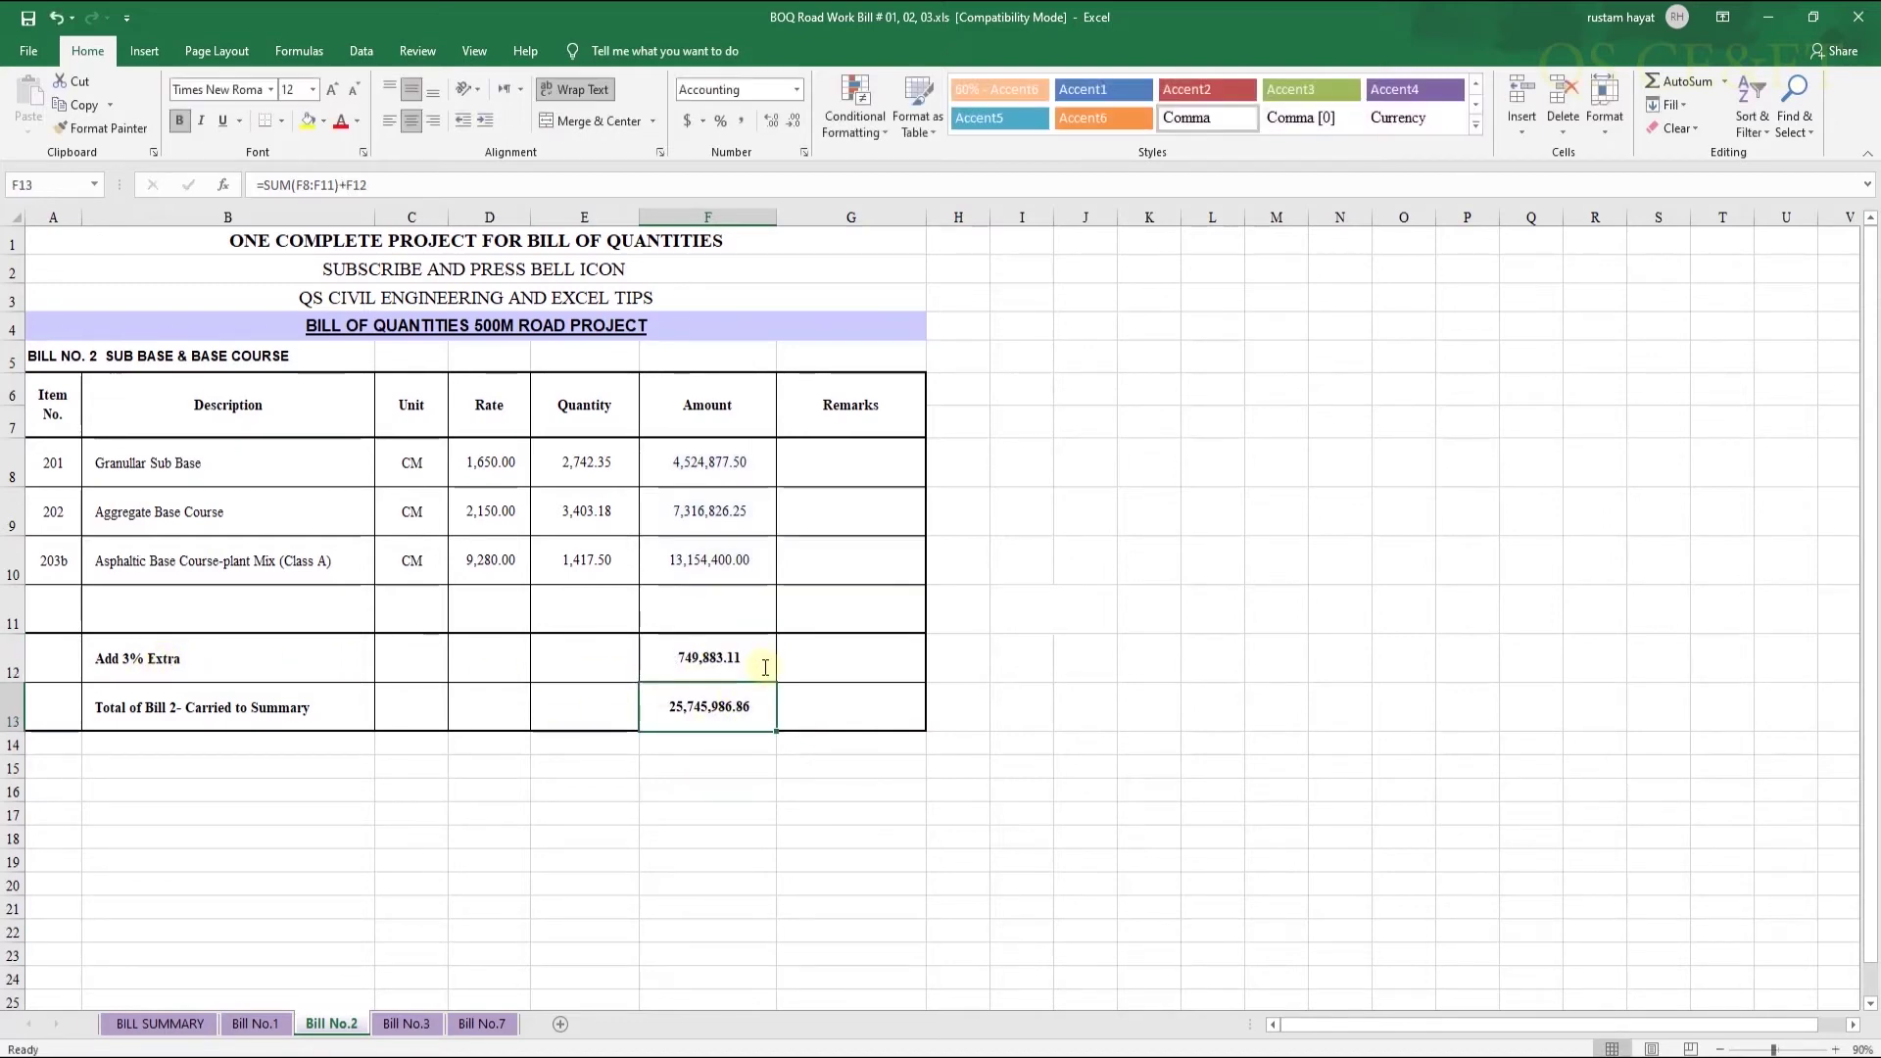
# Inspect the formula for the Total of Bill 2 in F13 on the Bill No.2 sheet
pyautogui.doubleClick(714, 706)
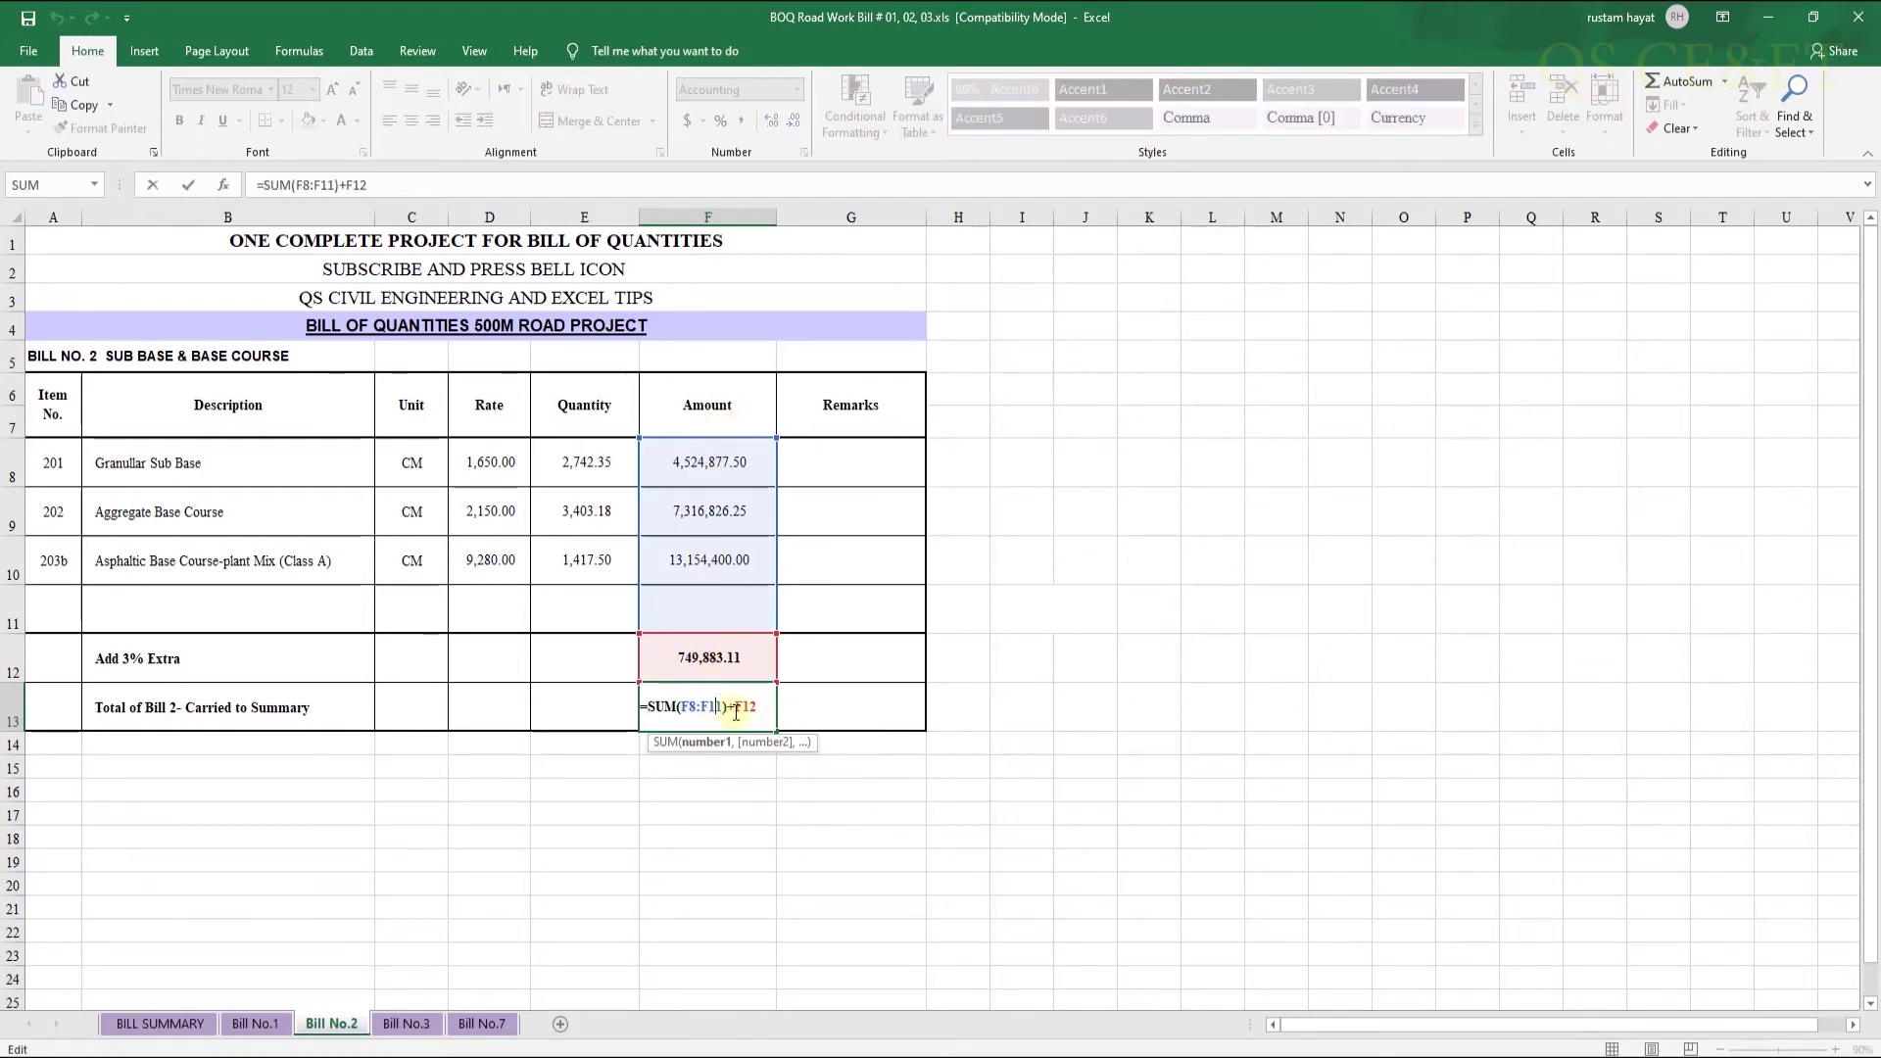
pyautogui.press('Return')
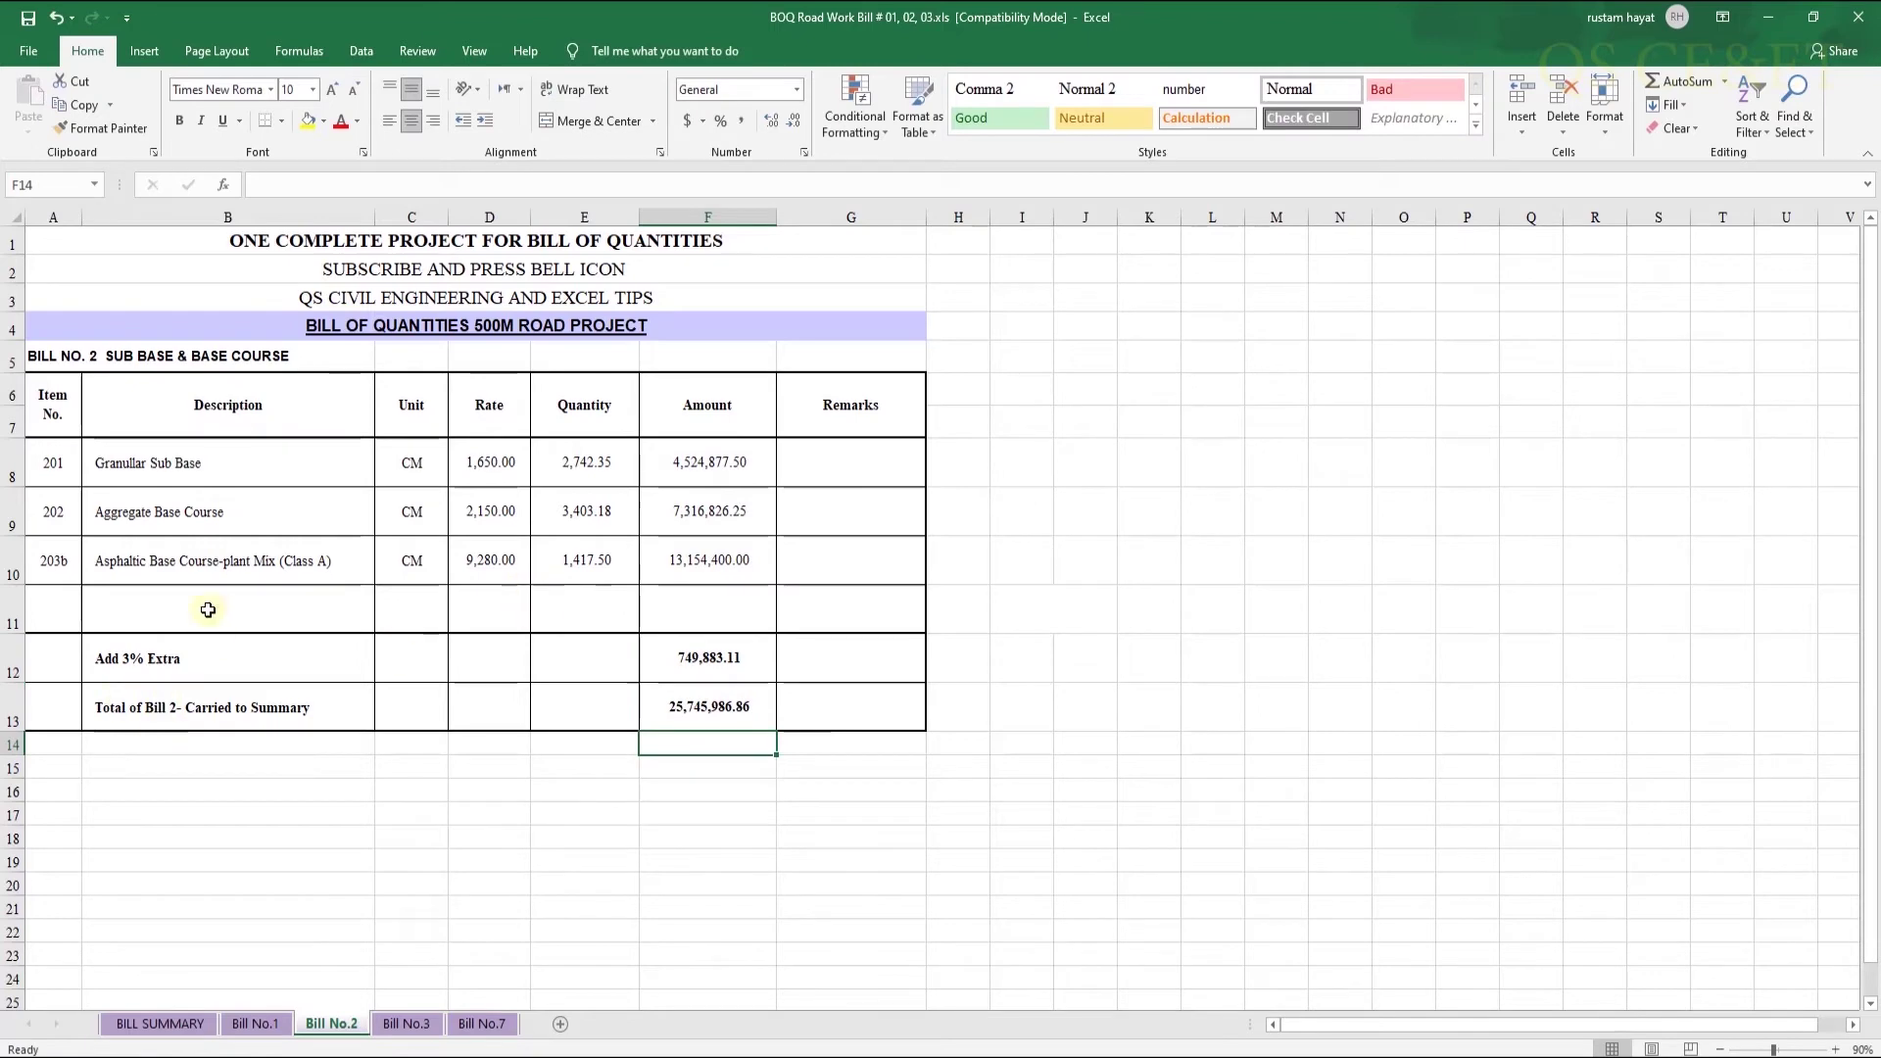
# On the Bill No.3 sheet, link the bituminous Prime coat quantity in E8 to the Up To Date Total, C20, on the measurement workbook's S302a sheet
pyautogui.click(409, 1025)
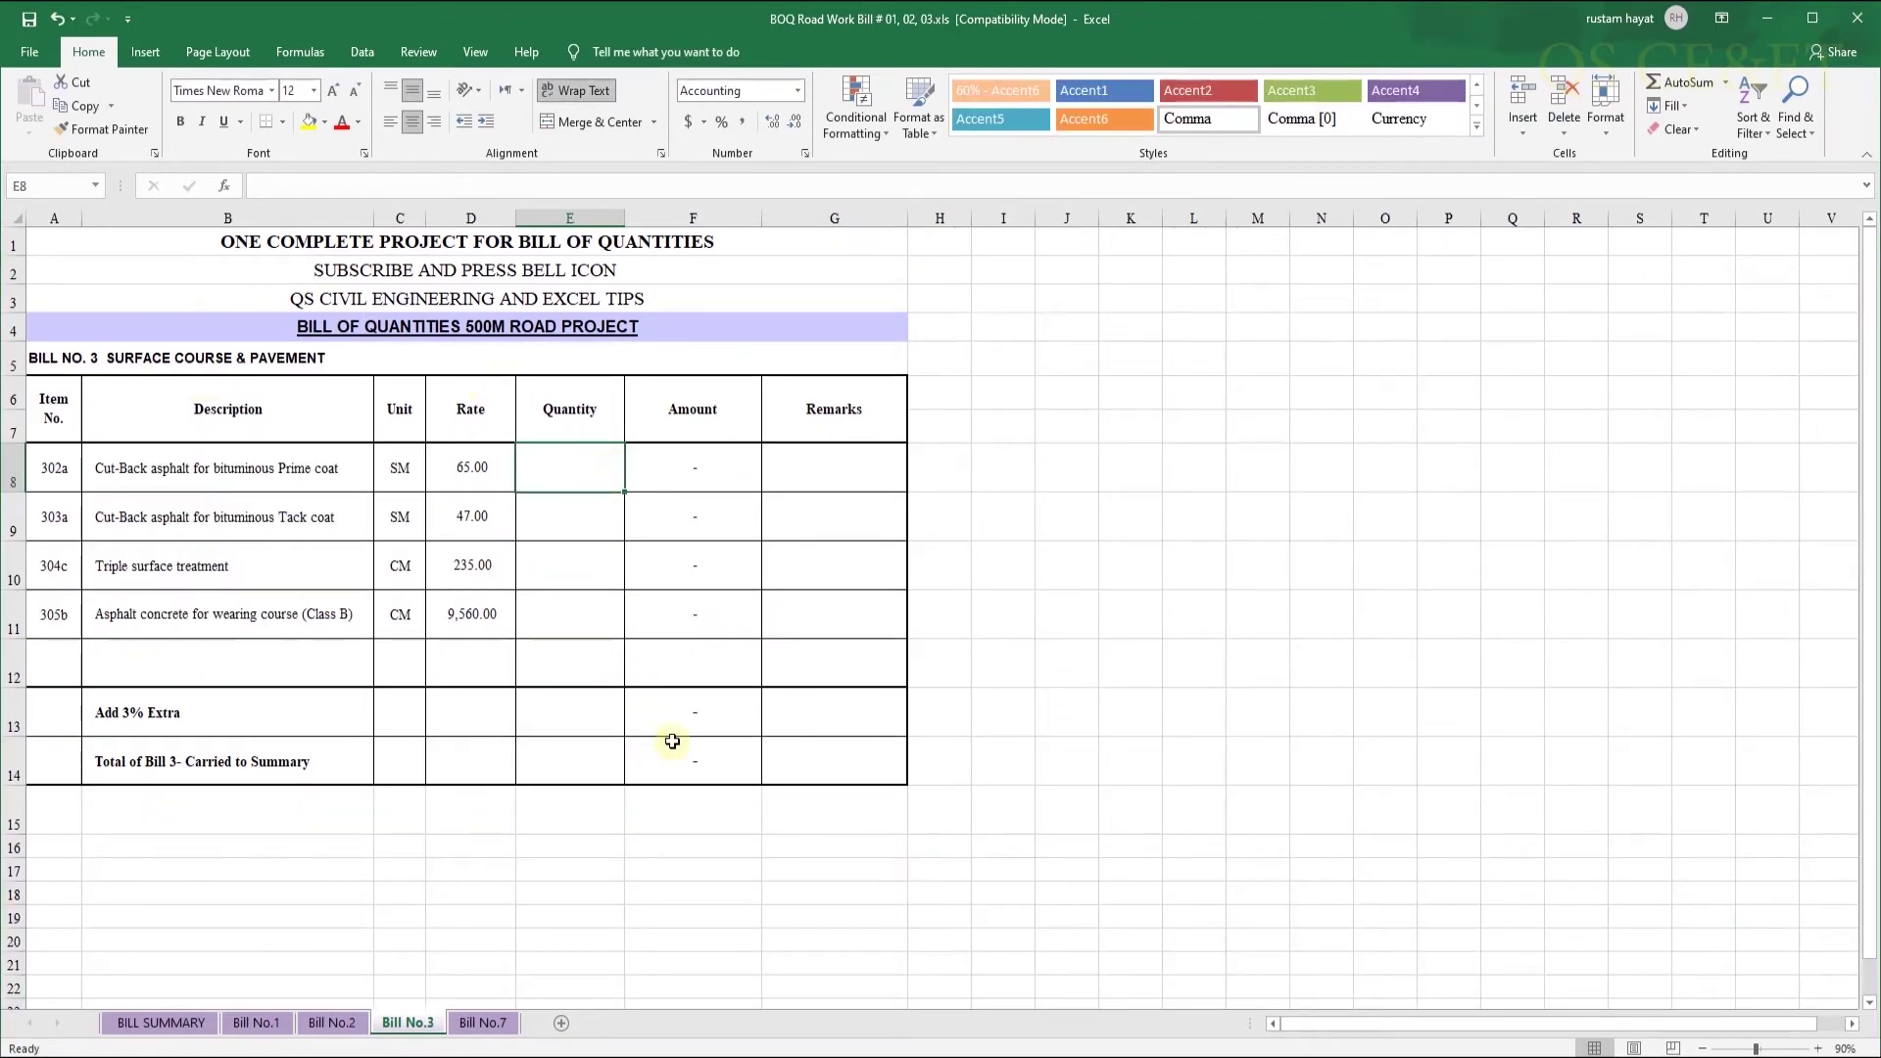
pyautogui.write('=')
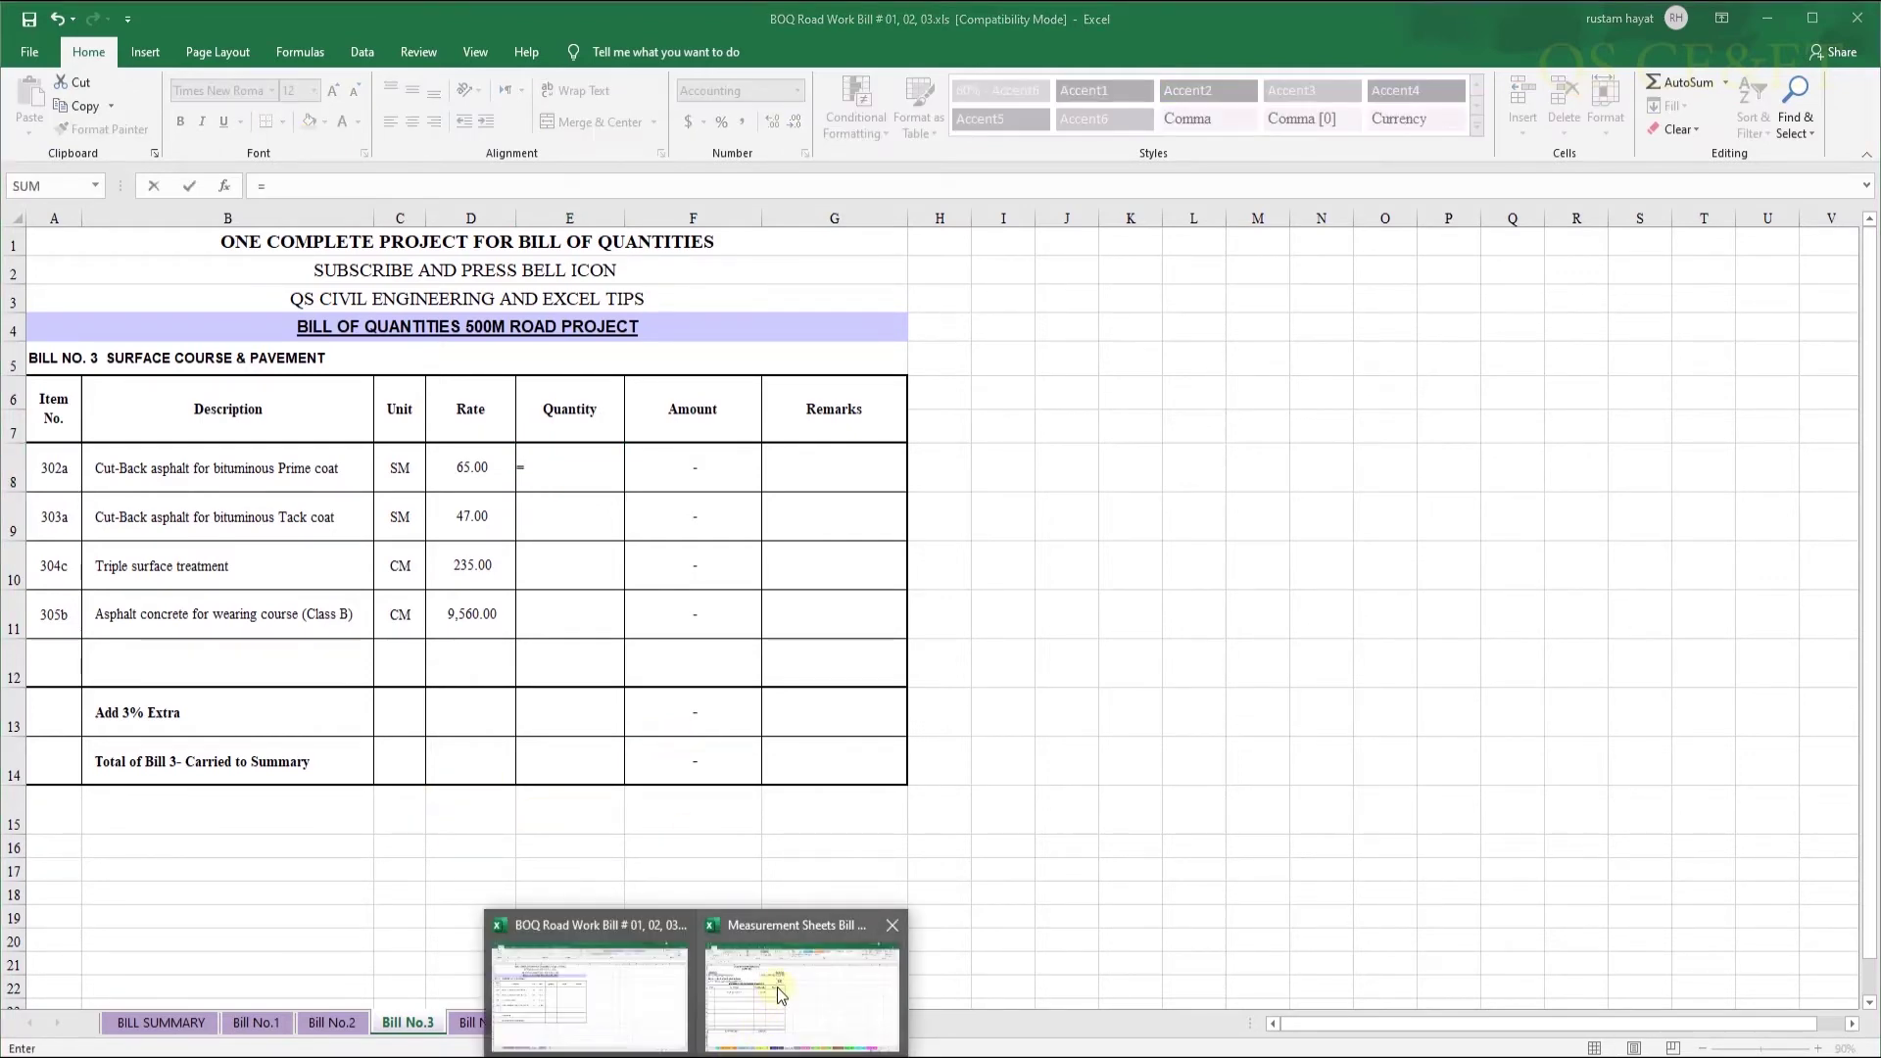
pyautogui.click(777, 986)
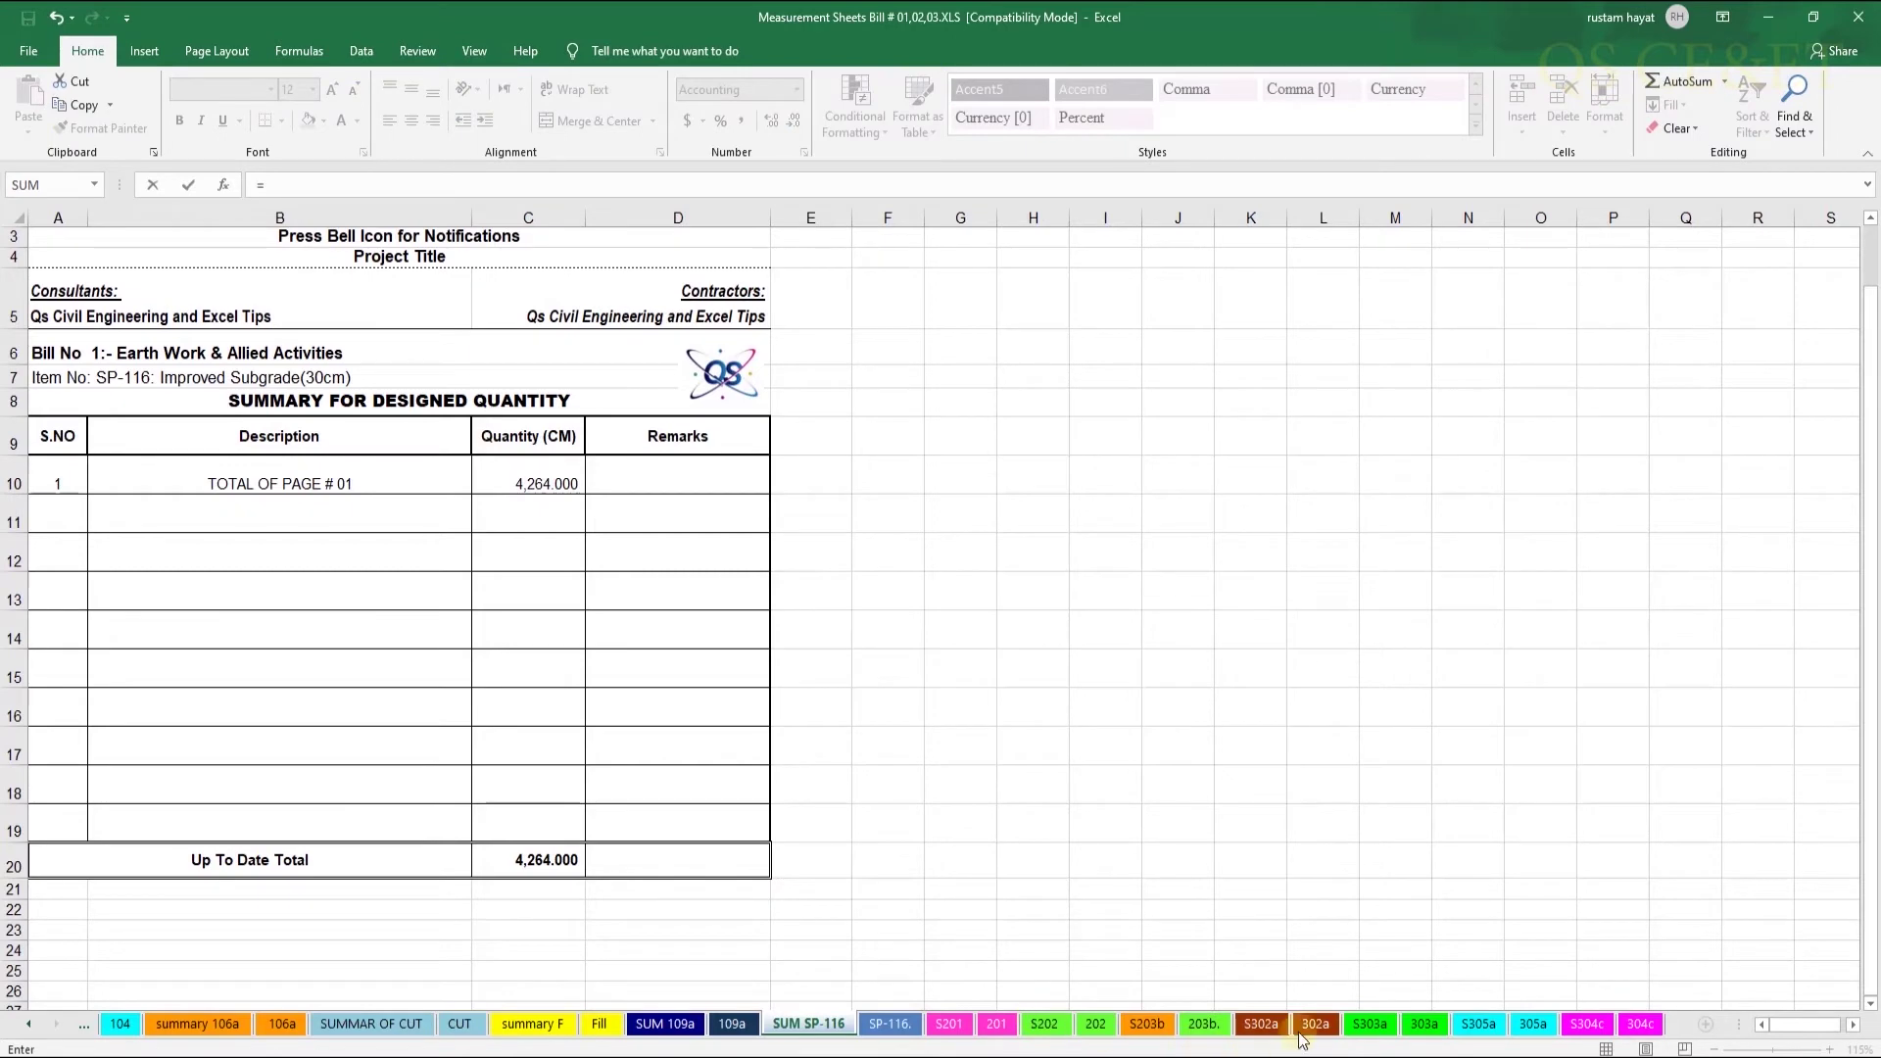
pyautogui.click(1261, 1024)
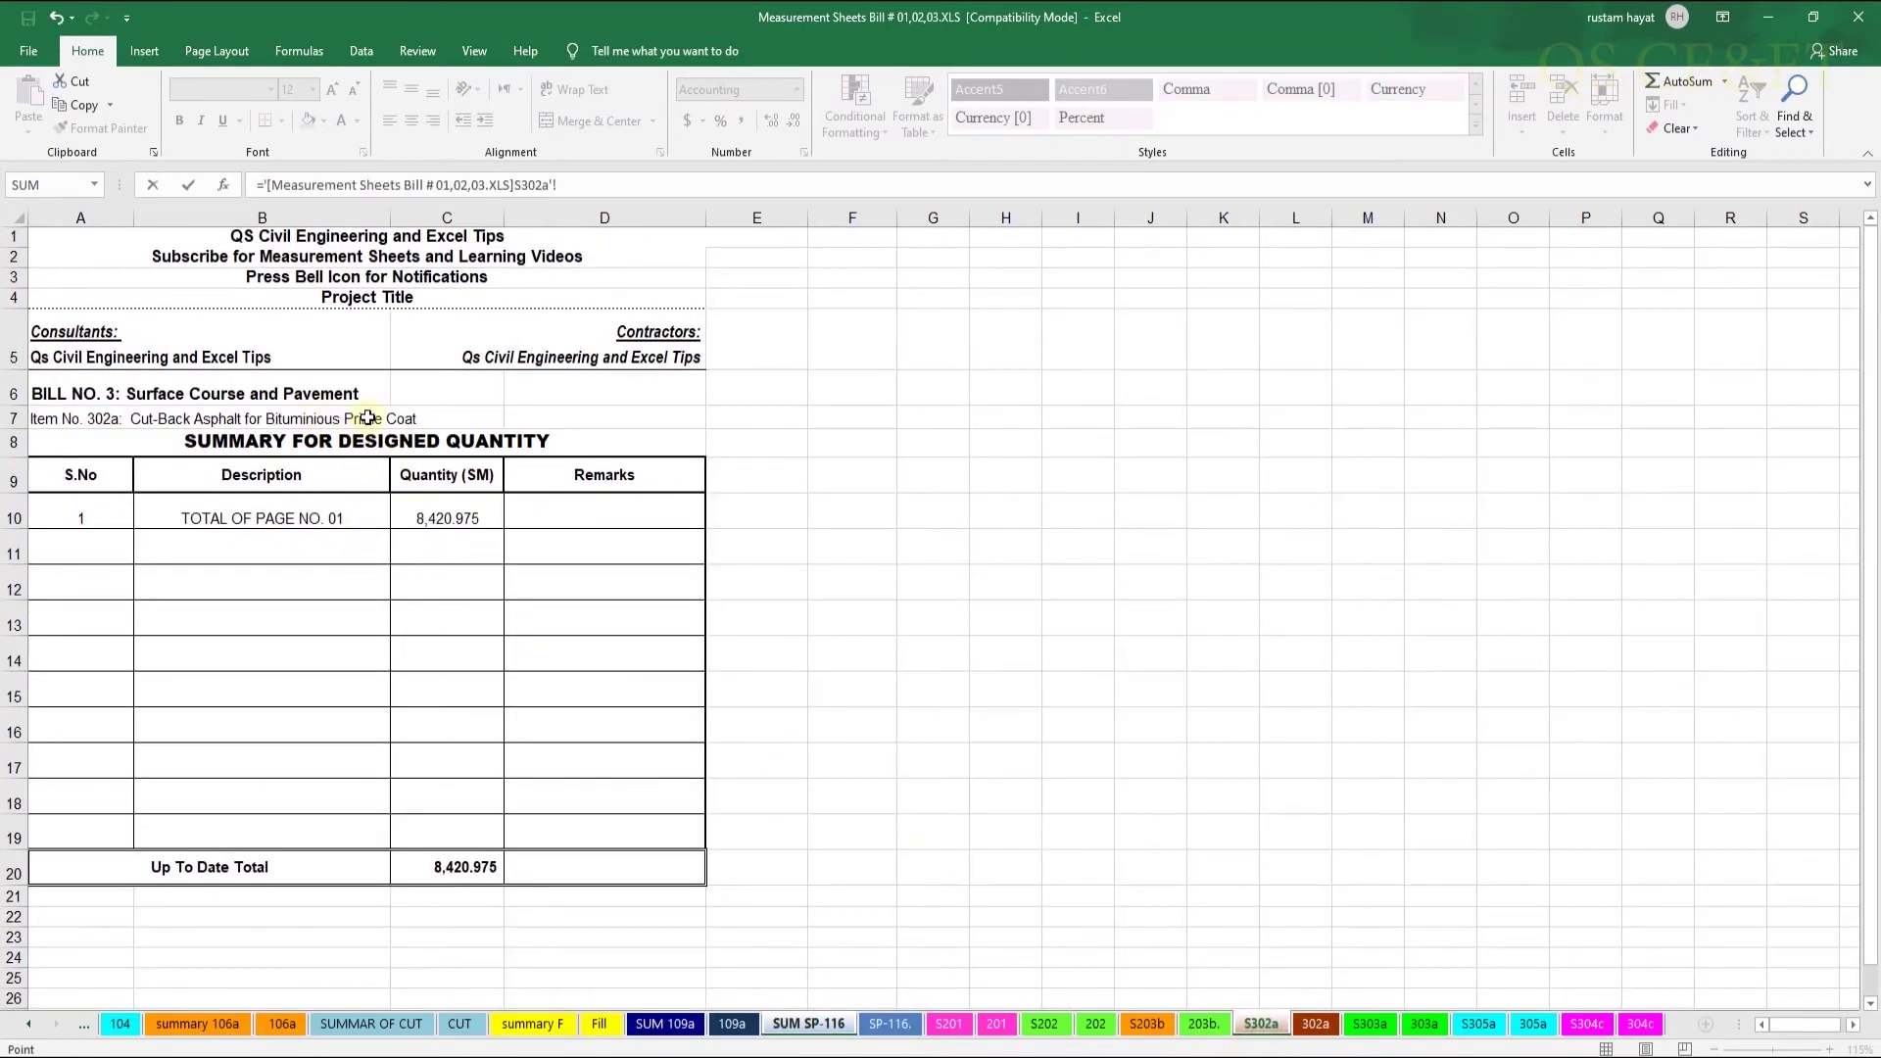
pyautogui.click(461, 867)
pyautogui.press('Return')
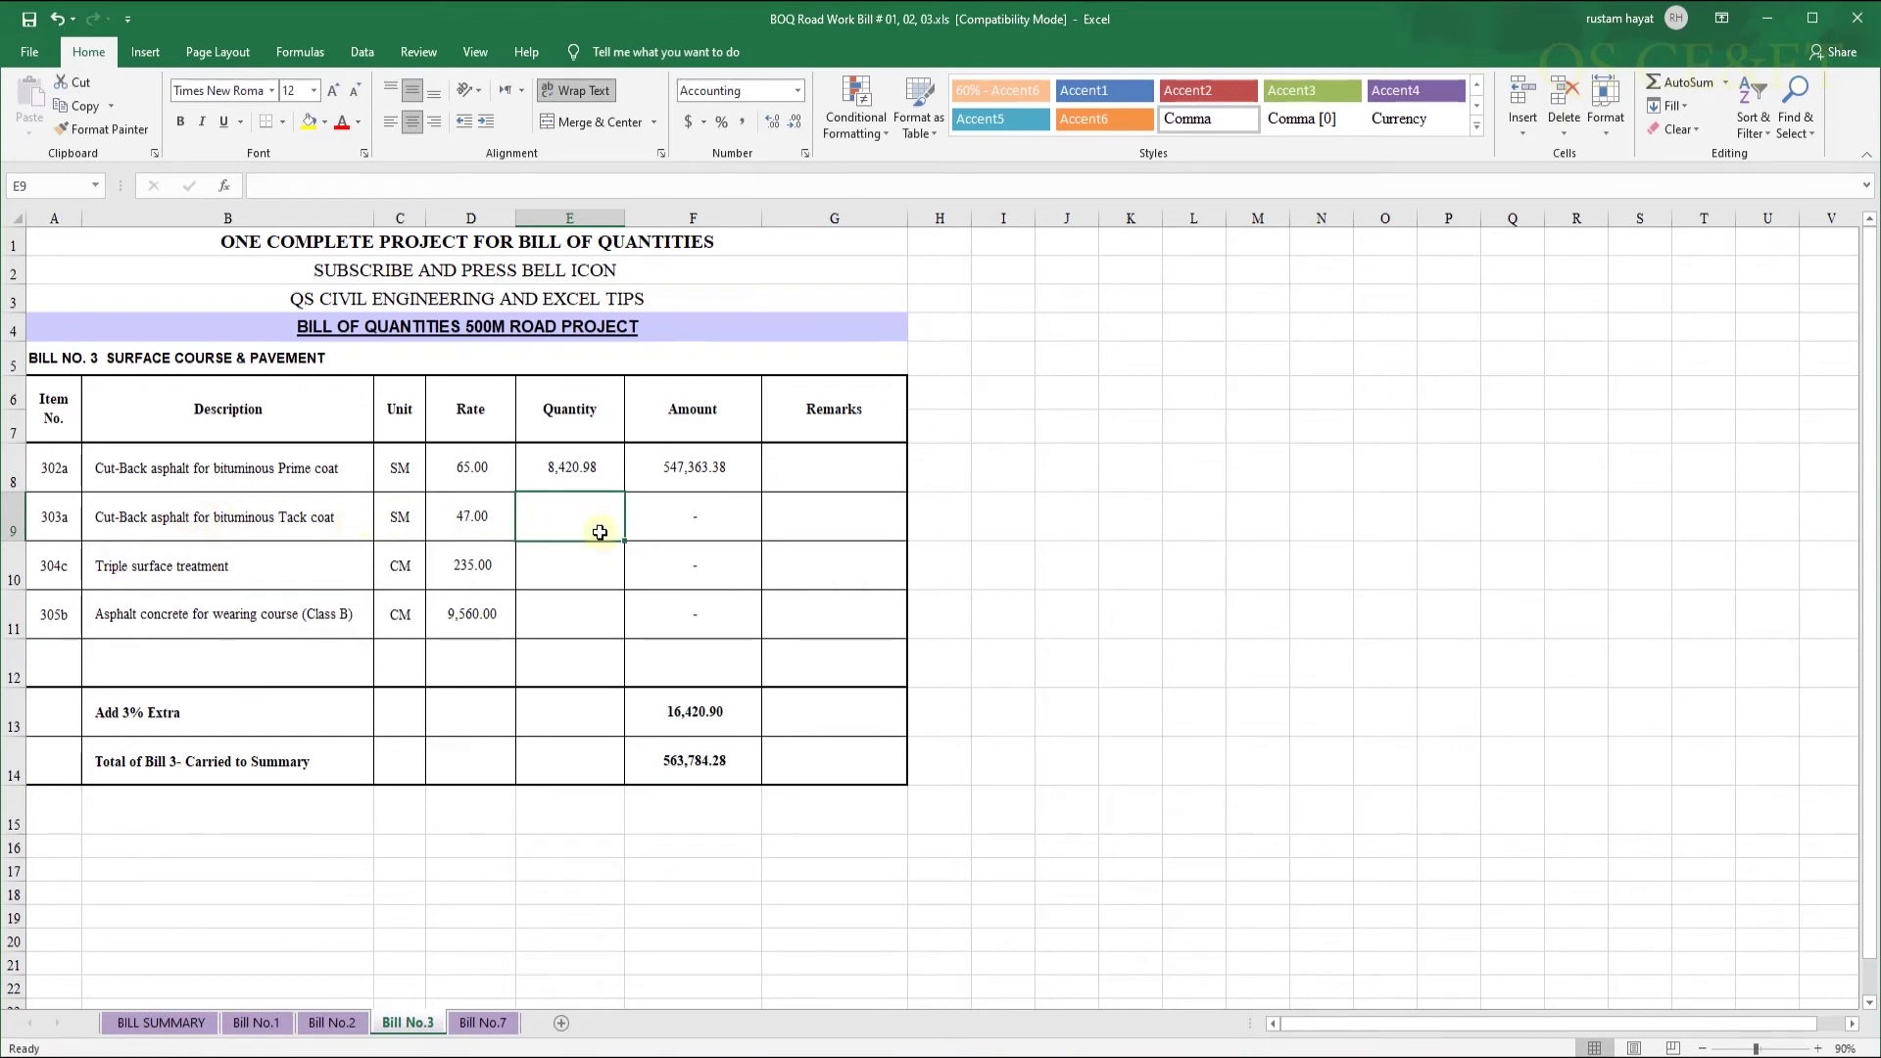
# Link the bituminous Tack coat quantity in E9 to the Up To Date Total, C20, on the measurement workbook's S303a sheet
pyautogui.write('=')
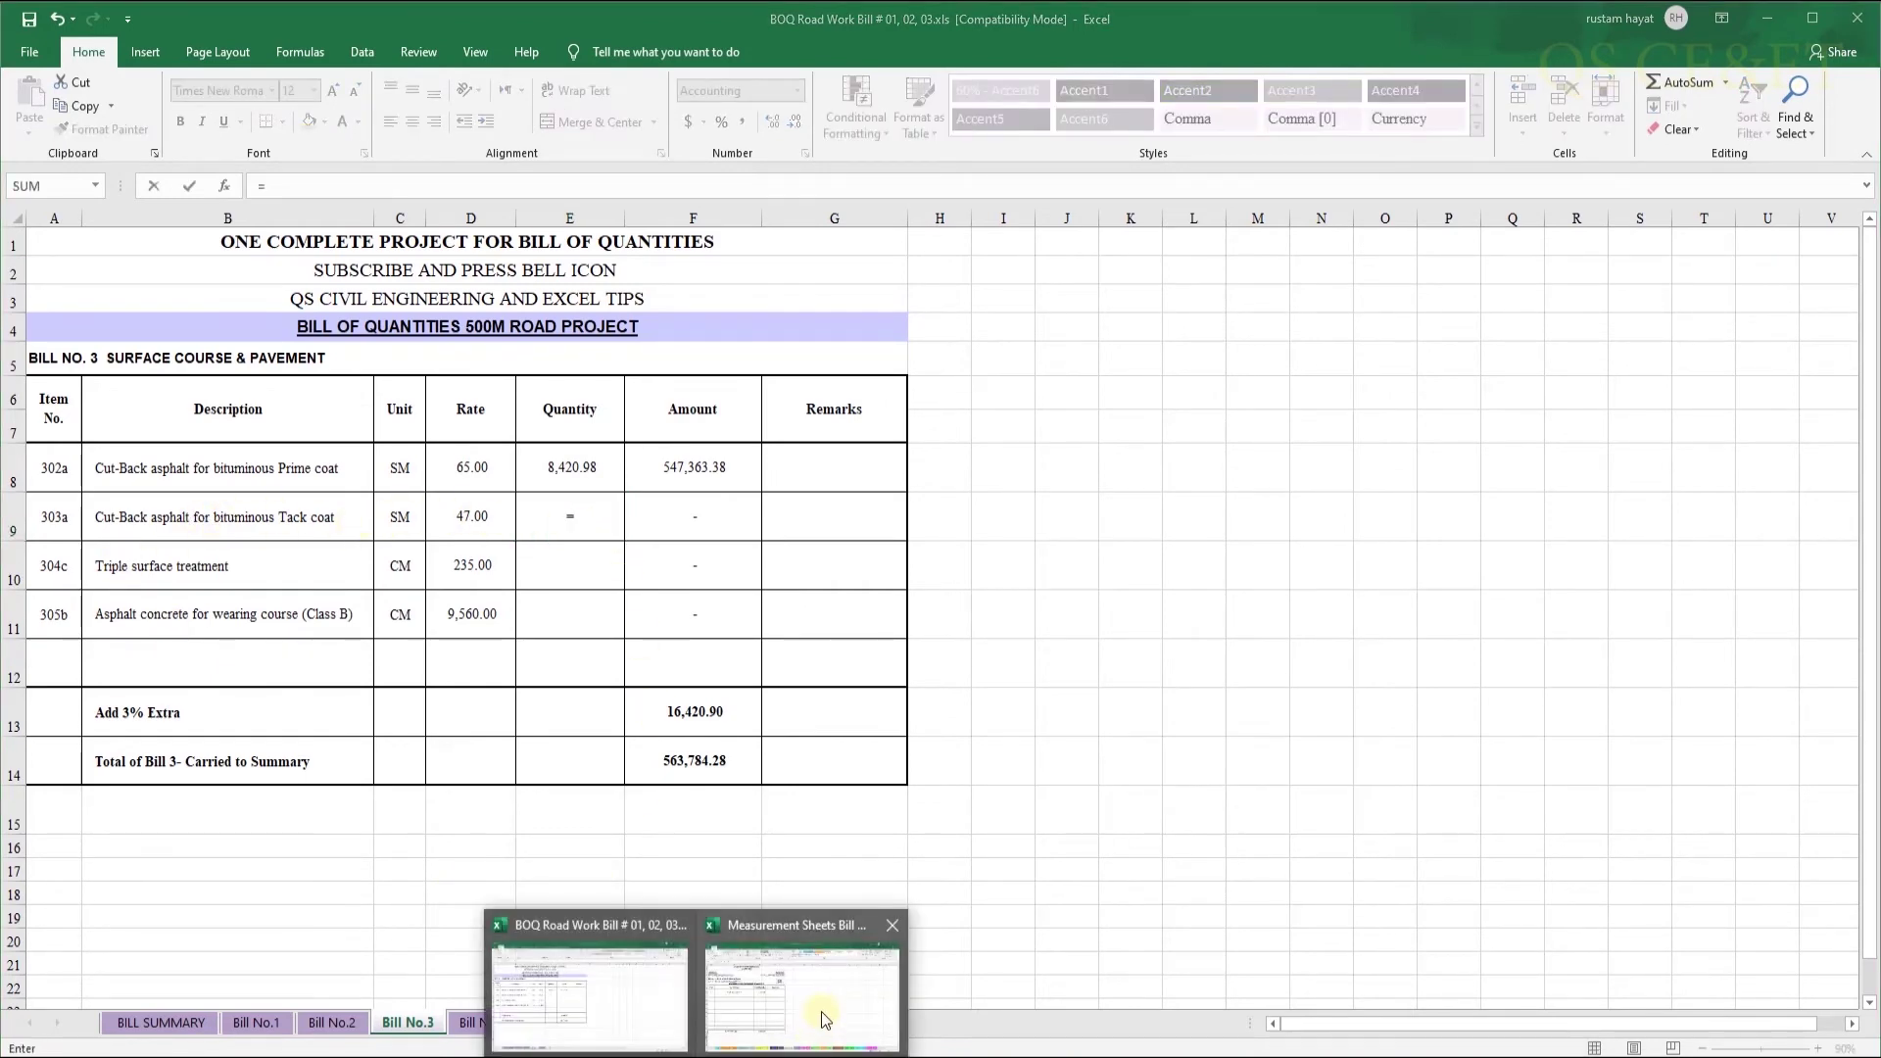
pyautogui.click(827, 1014)
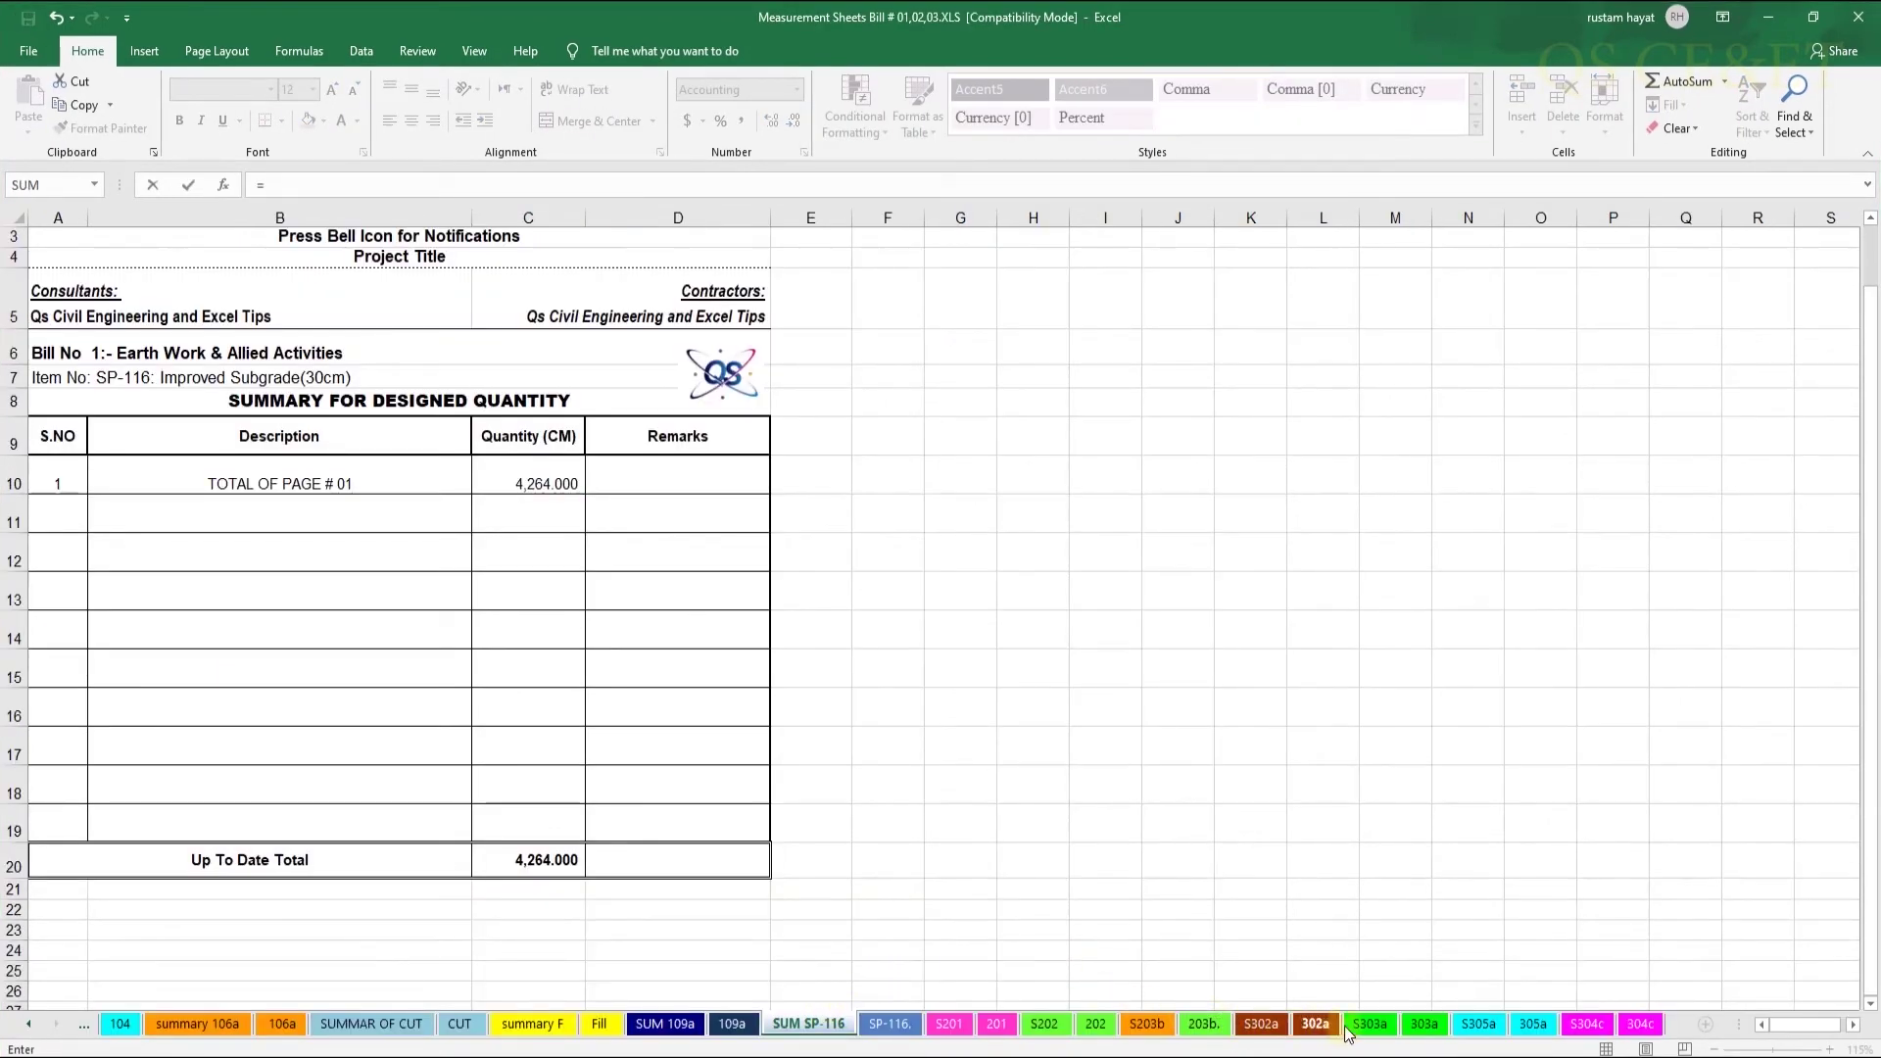
pyautogui.click(1370, 1024)
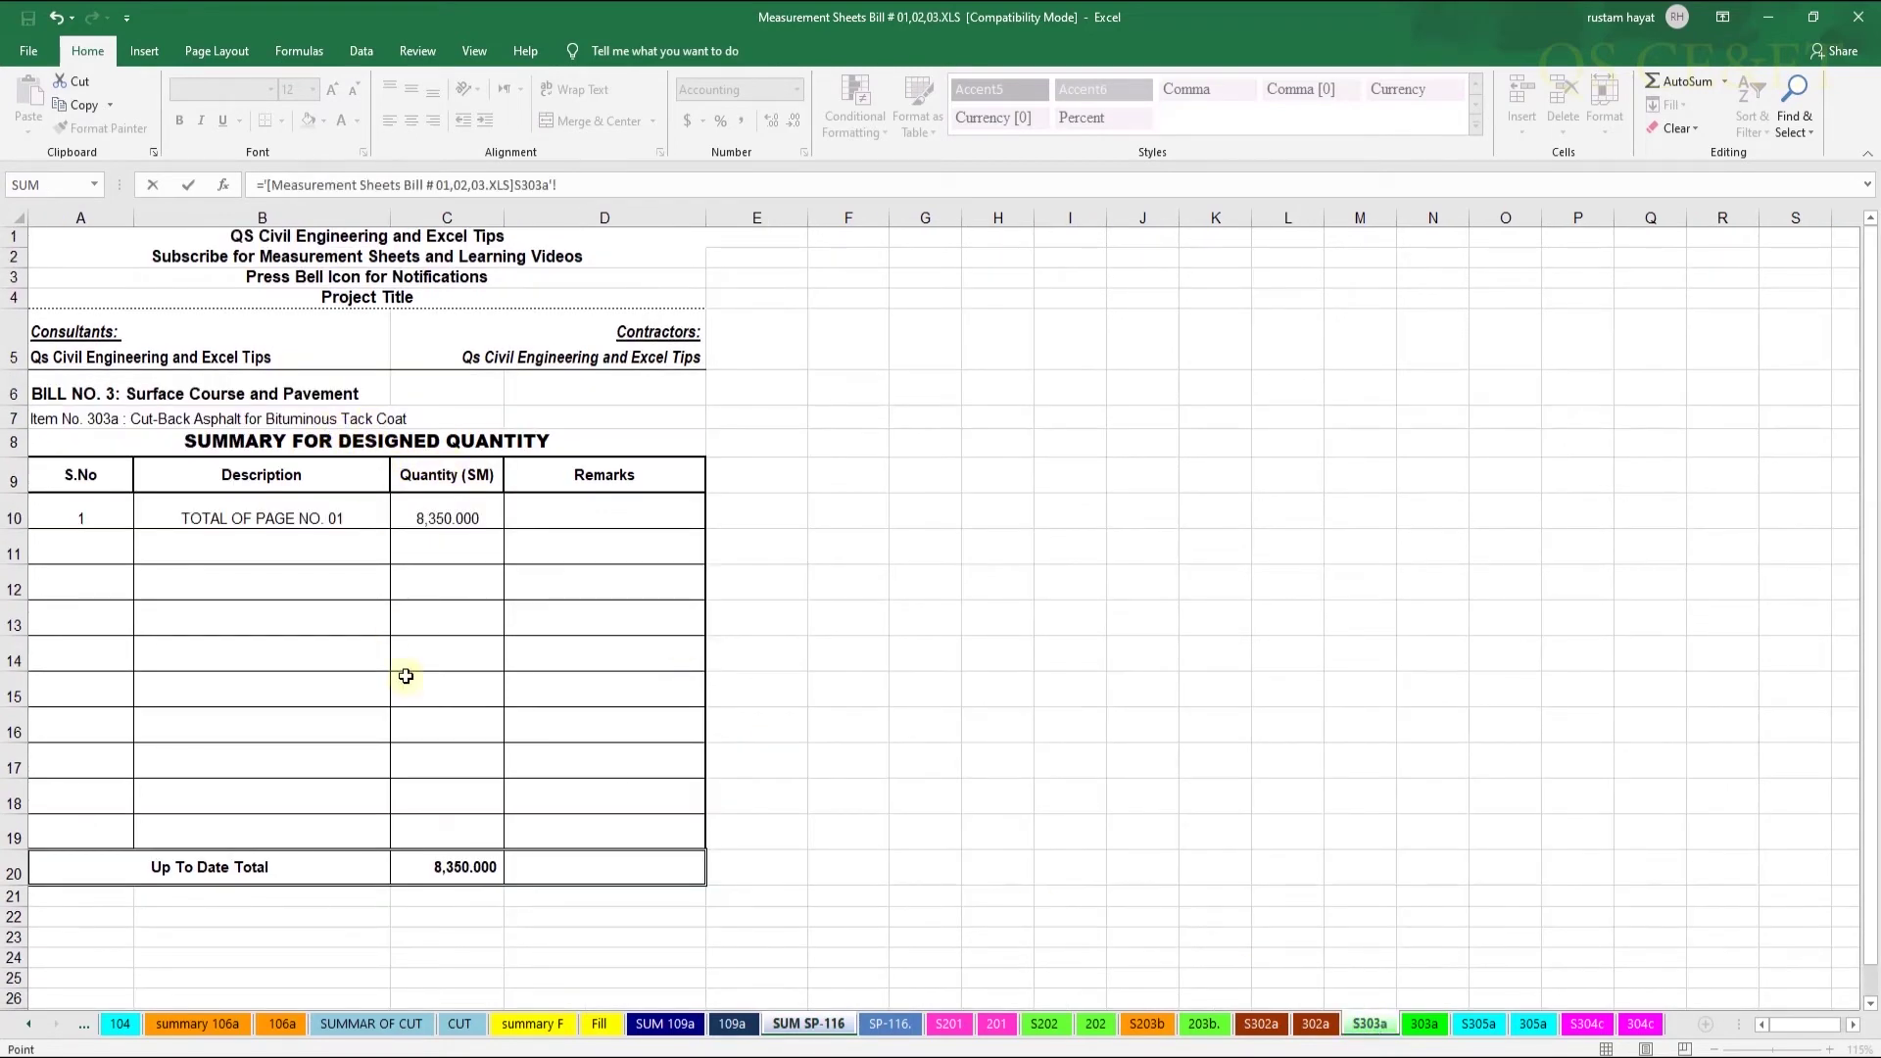
pyautogui.click(471, 863)
pyautogui.press('Return')
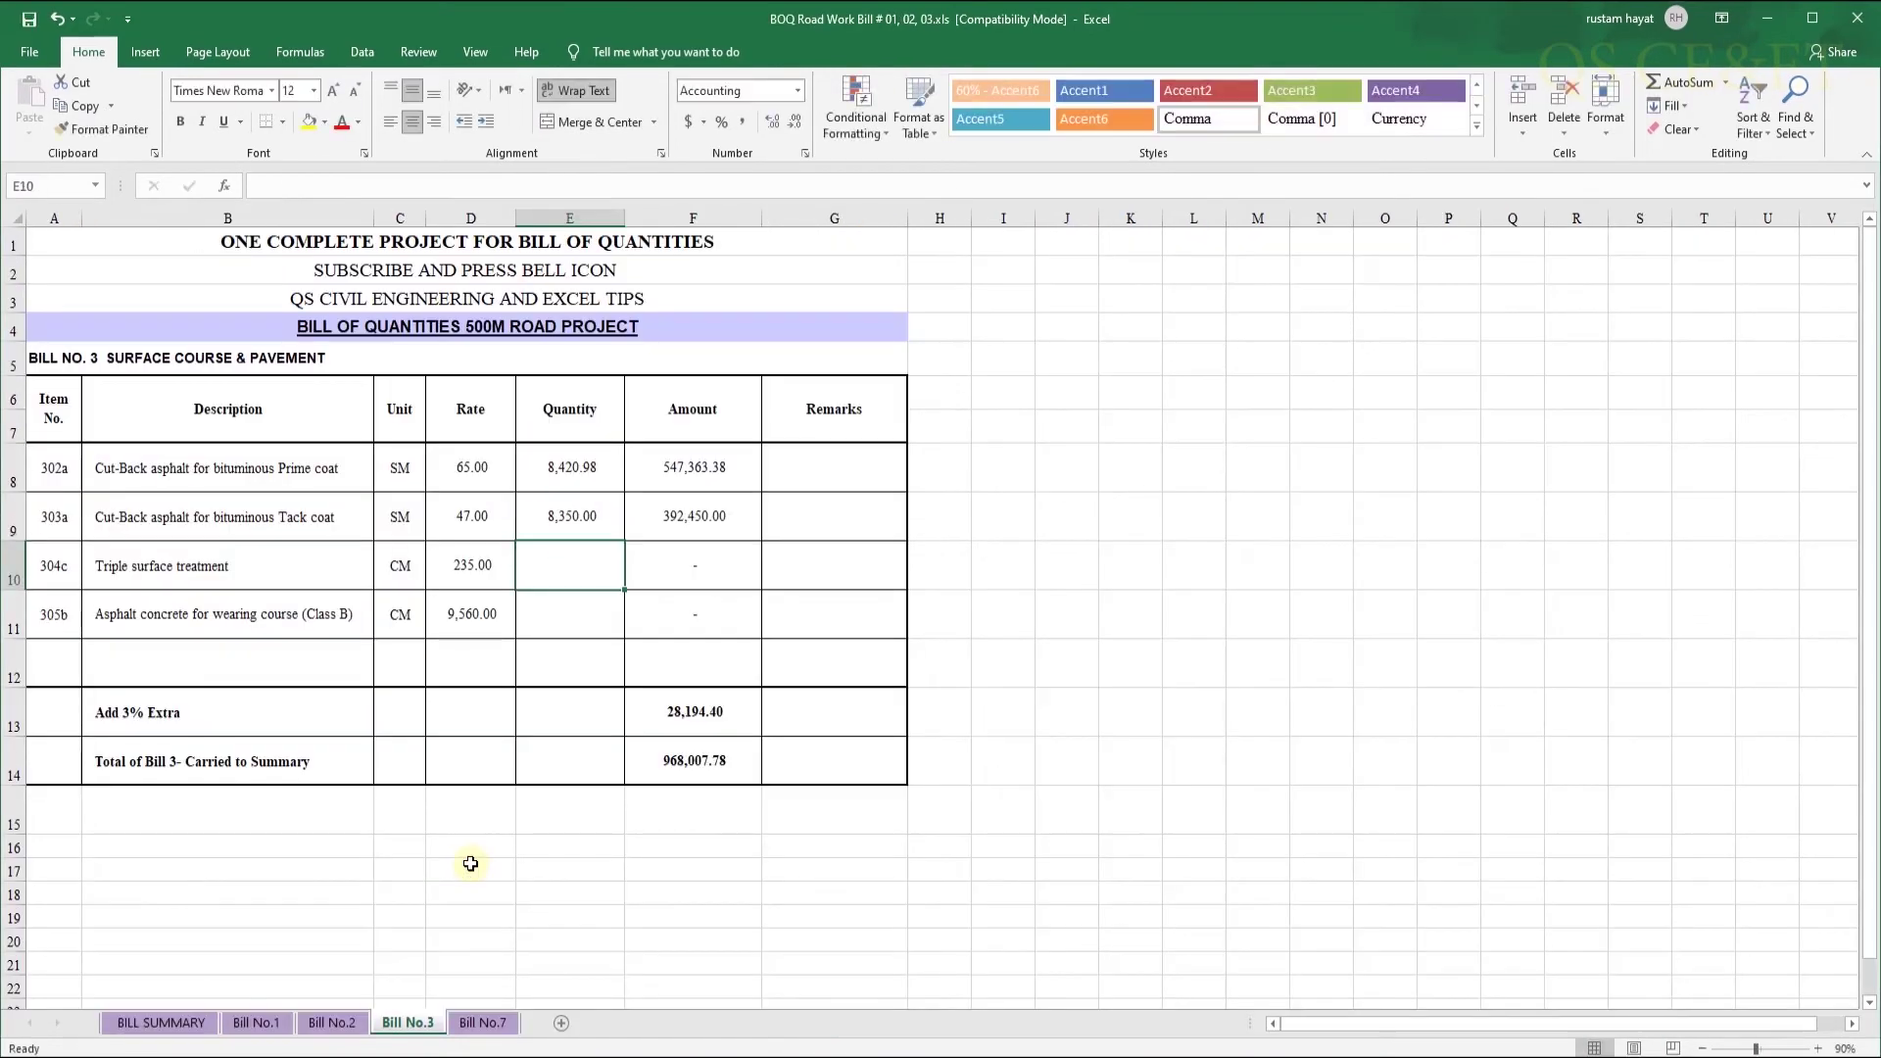
# Link the Triple surface treatment quantity in E10 to the Up To Date Total, C19, on the measurement workbook's S304c sheet
pyautogui.write('=')
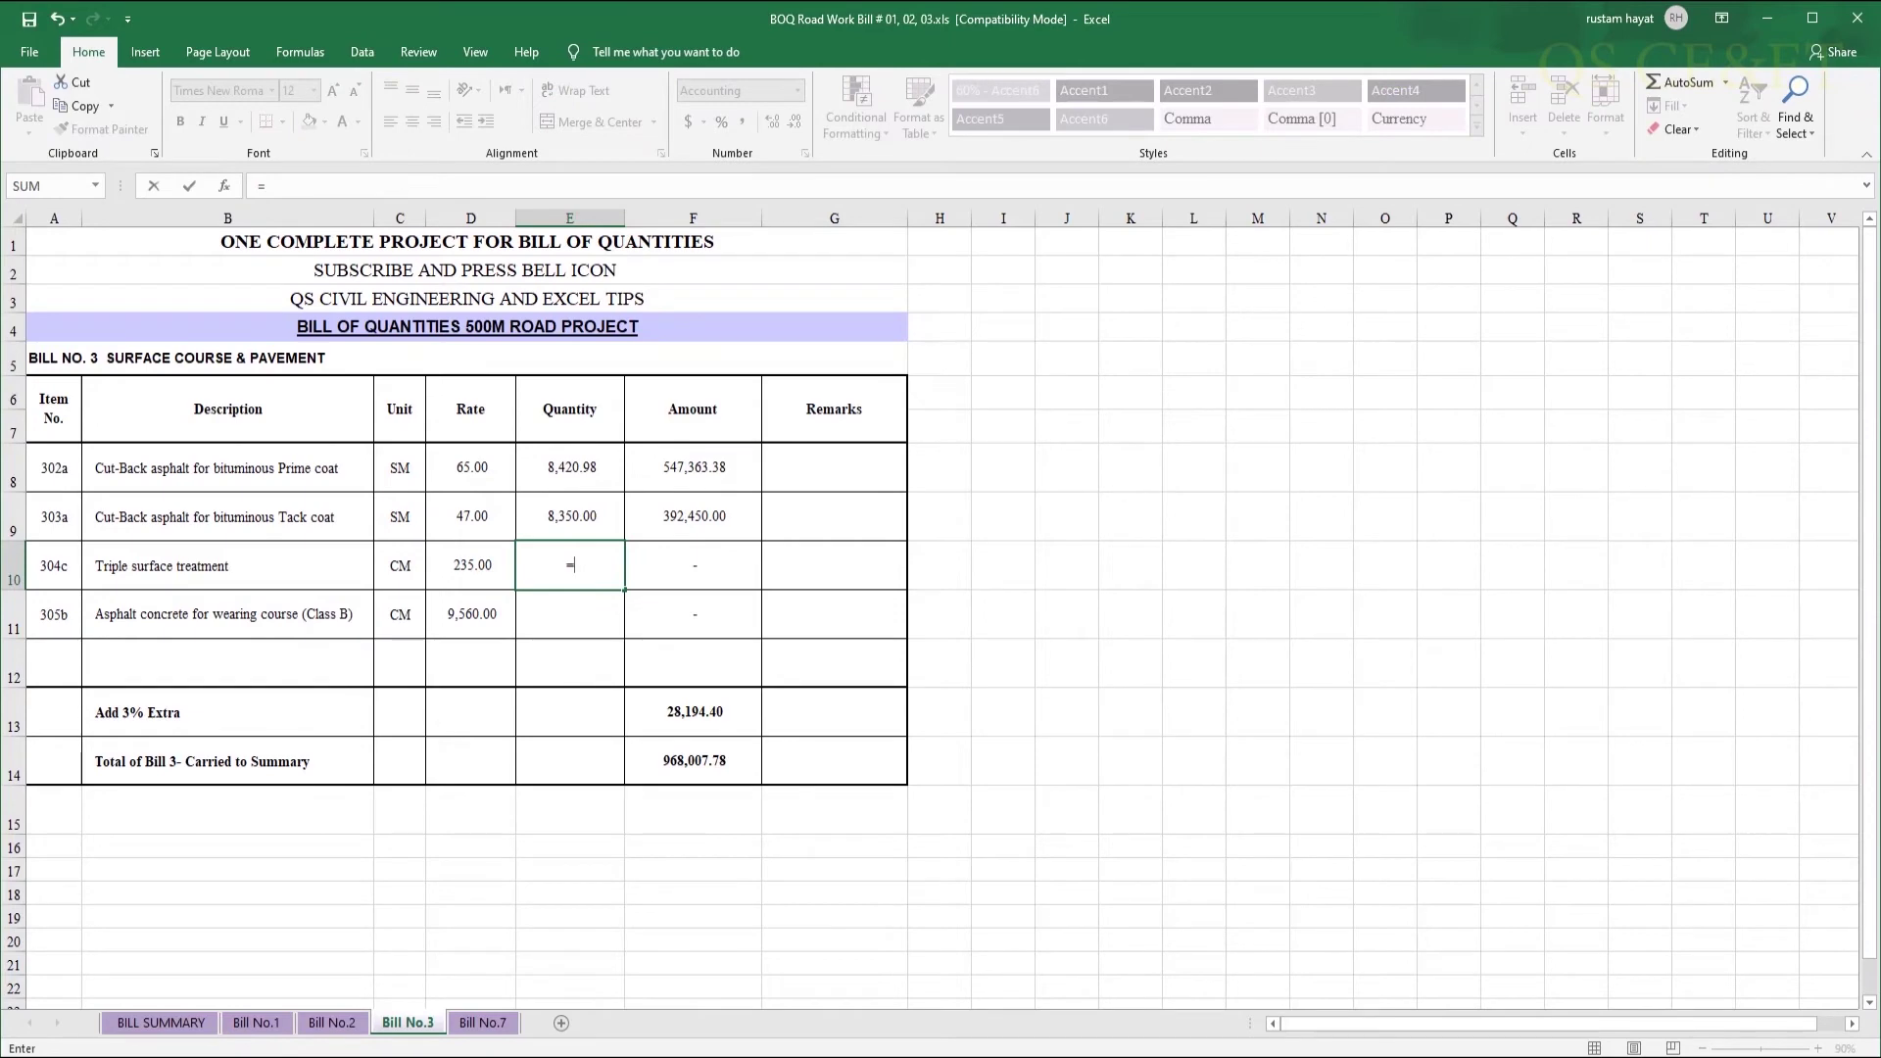
pyautogui.click(762, 965)
pyautogui.click(1587, 1024)
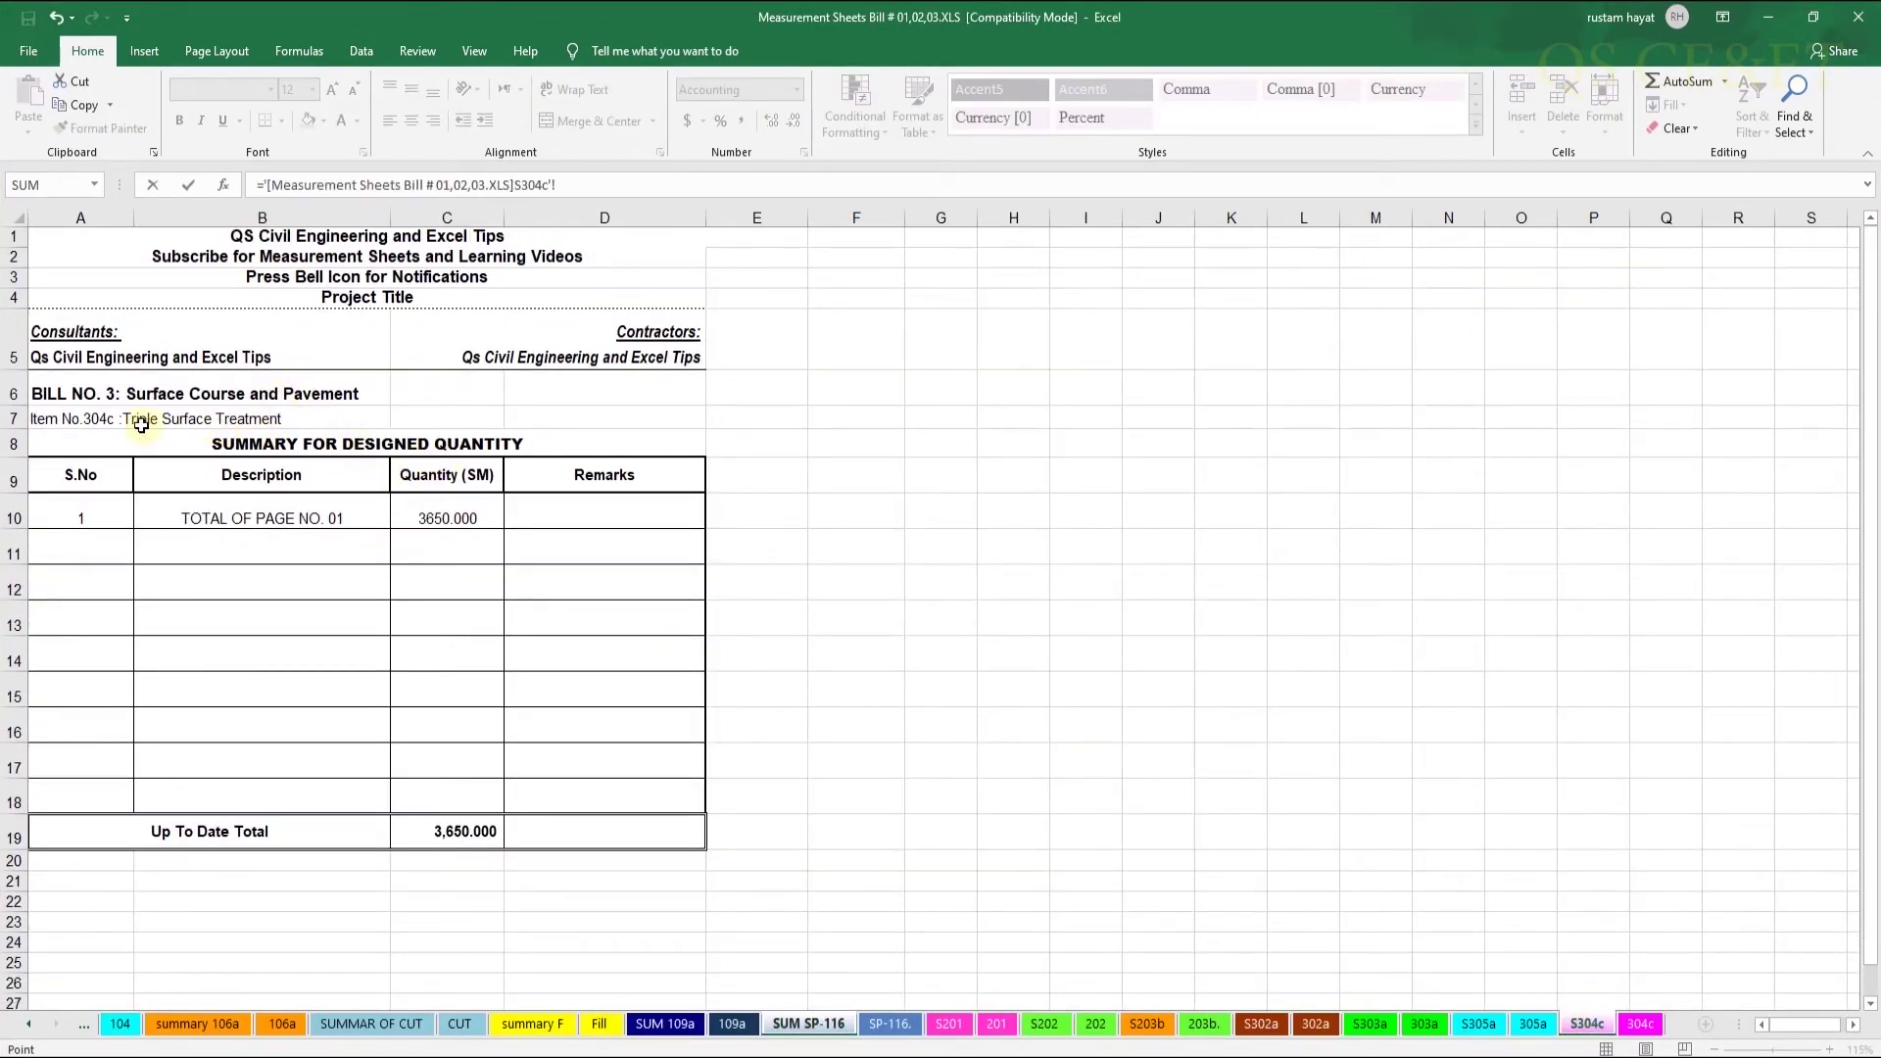
pyautogui.click(472, 821)
pyautogui.press('Return')
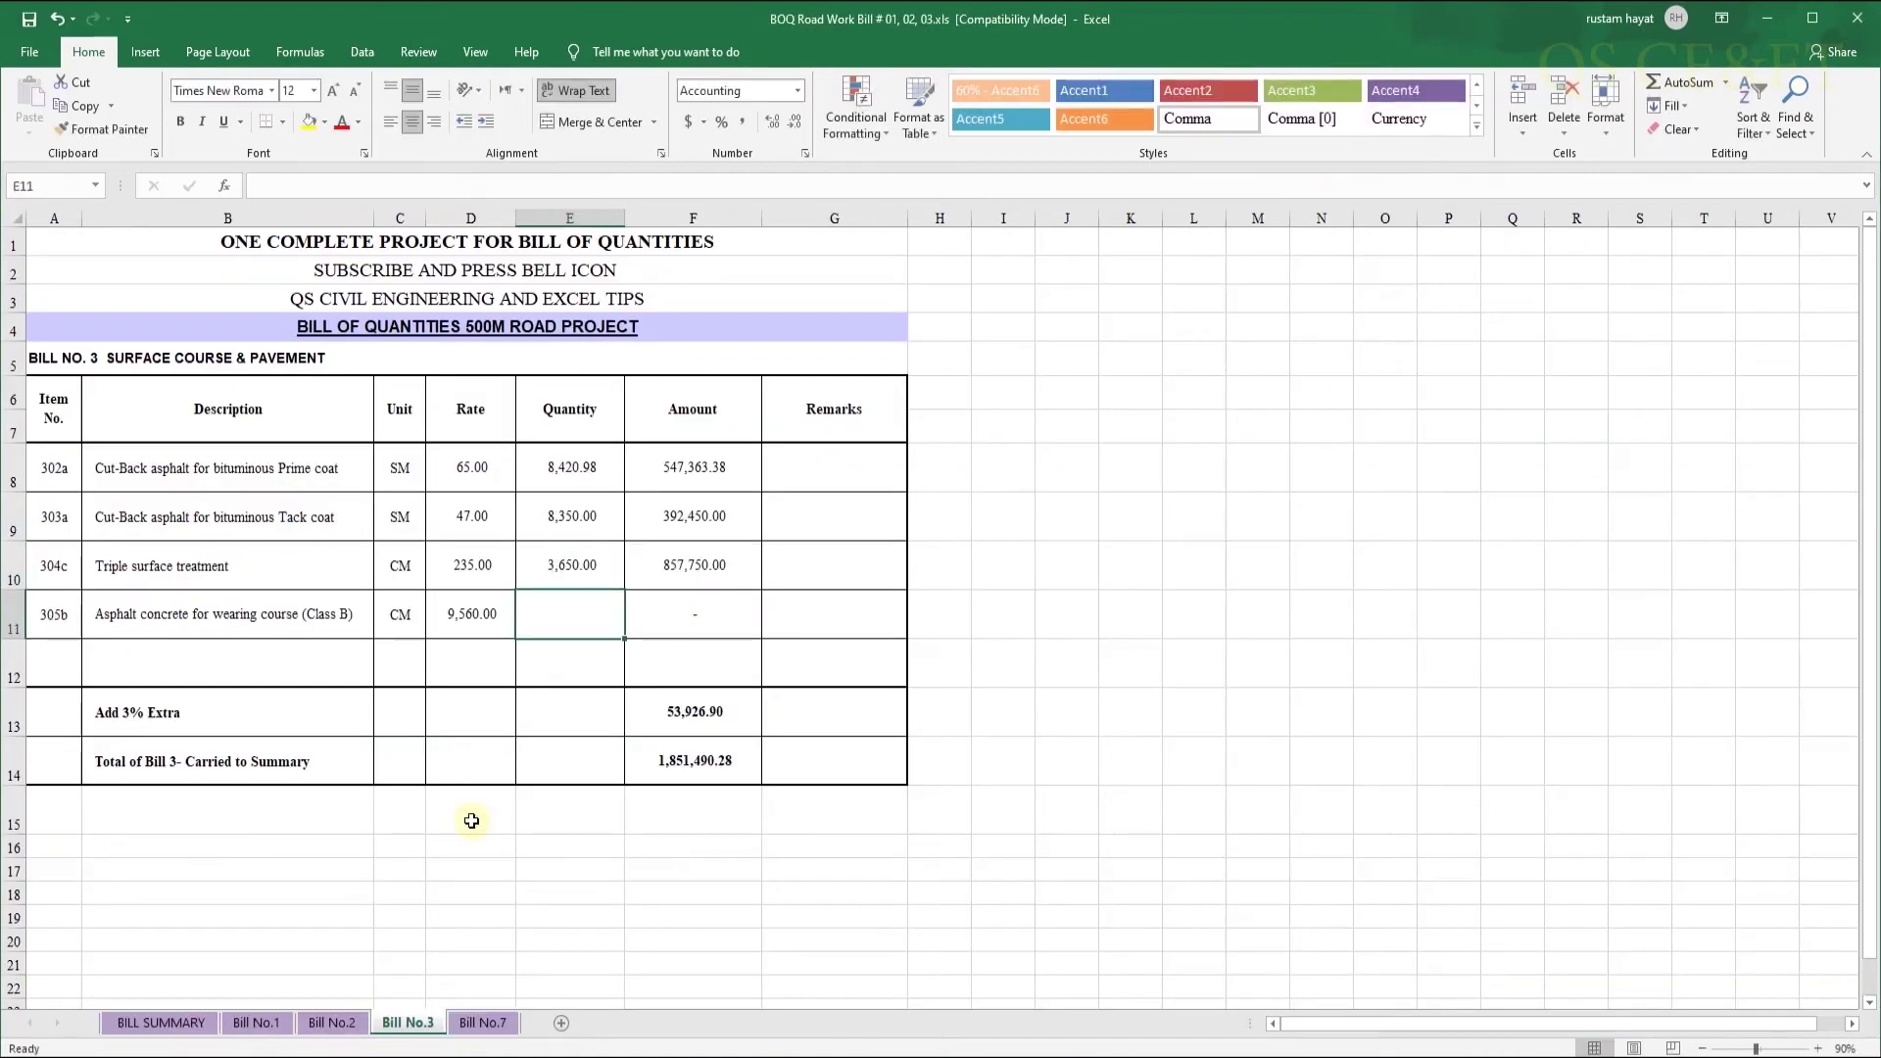
# Link the Asphalt concrete for wearing course quantity in E11 to the Up To Date Total, C19, on the measurement workbook's S305a sheet
pyautogui.write('=')
pyautogui.moveTo(697, 1041)
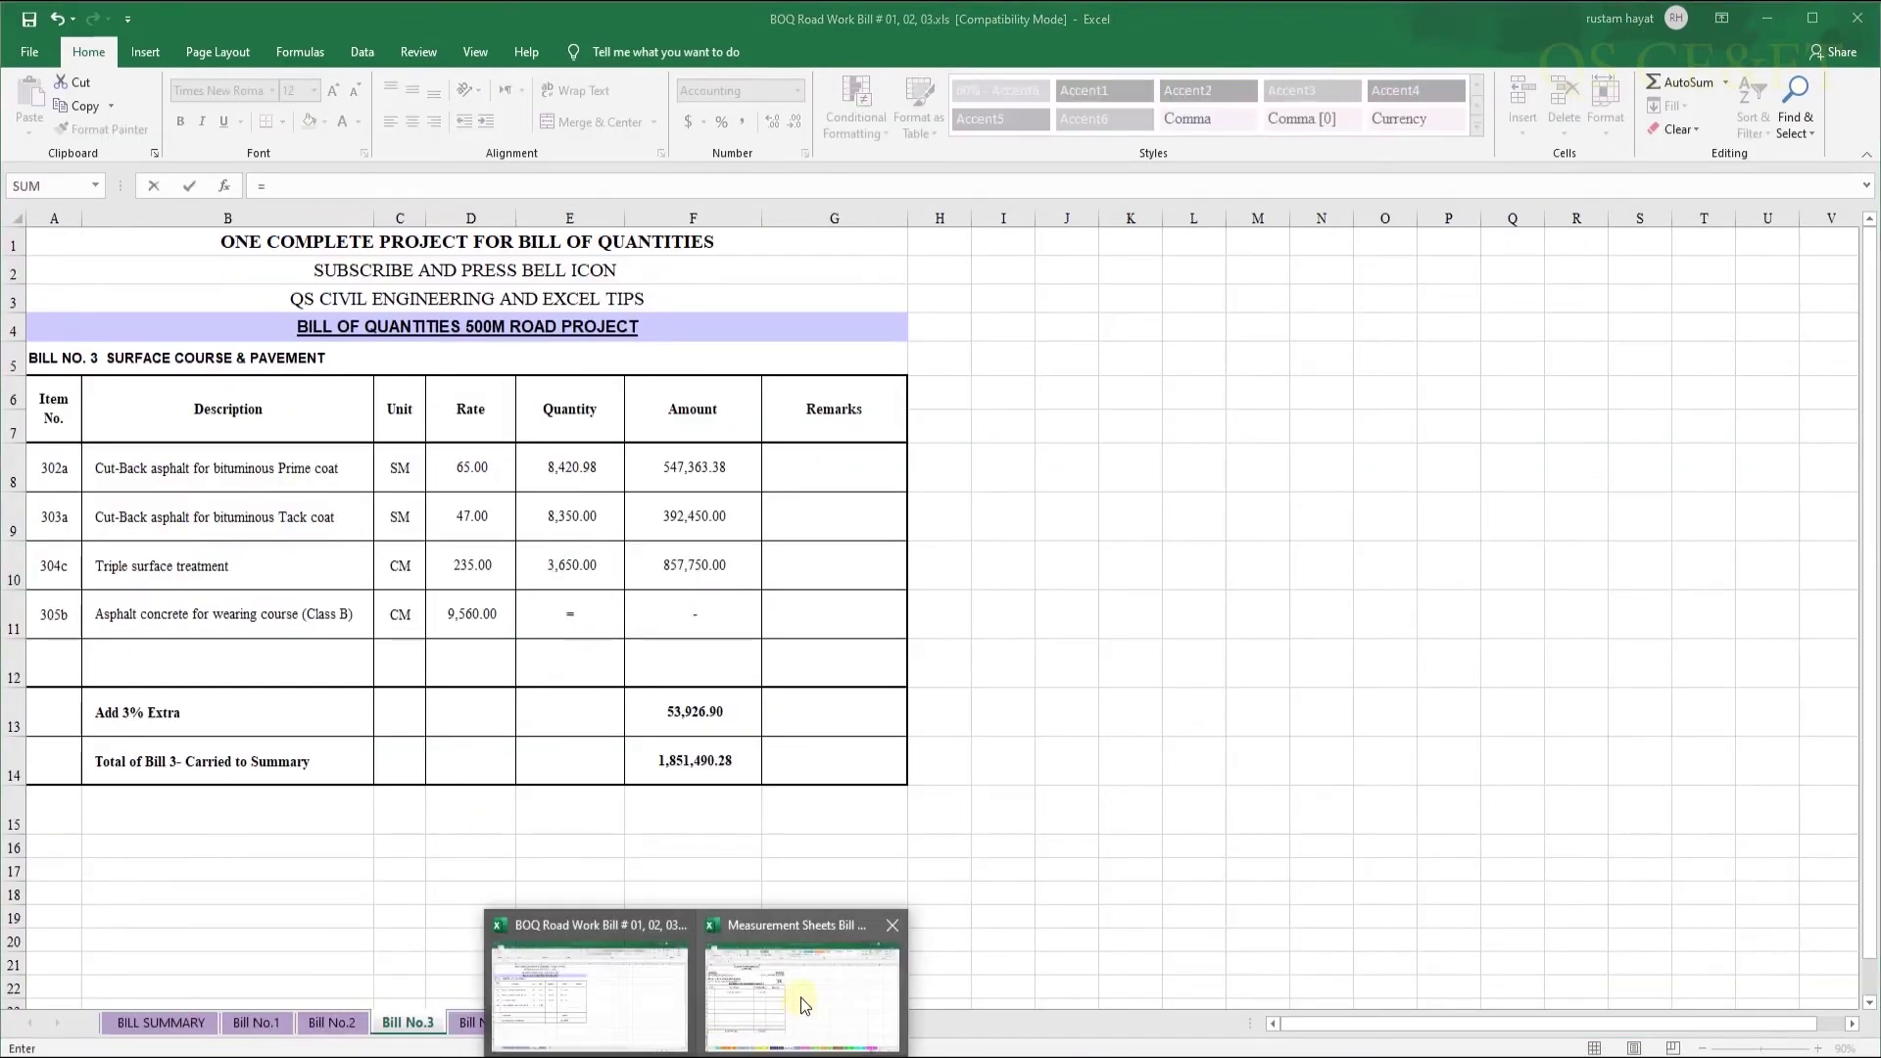
pyautogui.click(806, 980)
pyautogui.click(1479, 1024)
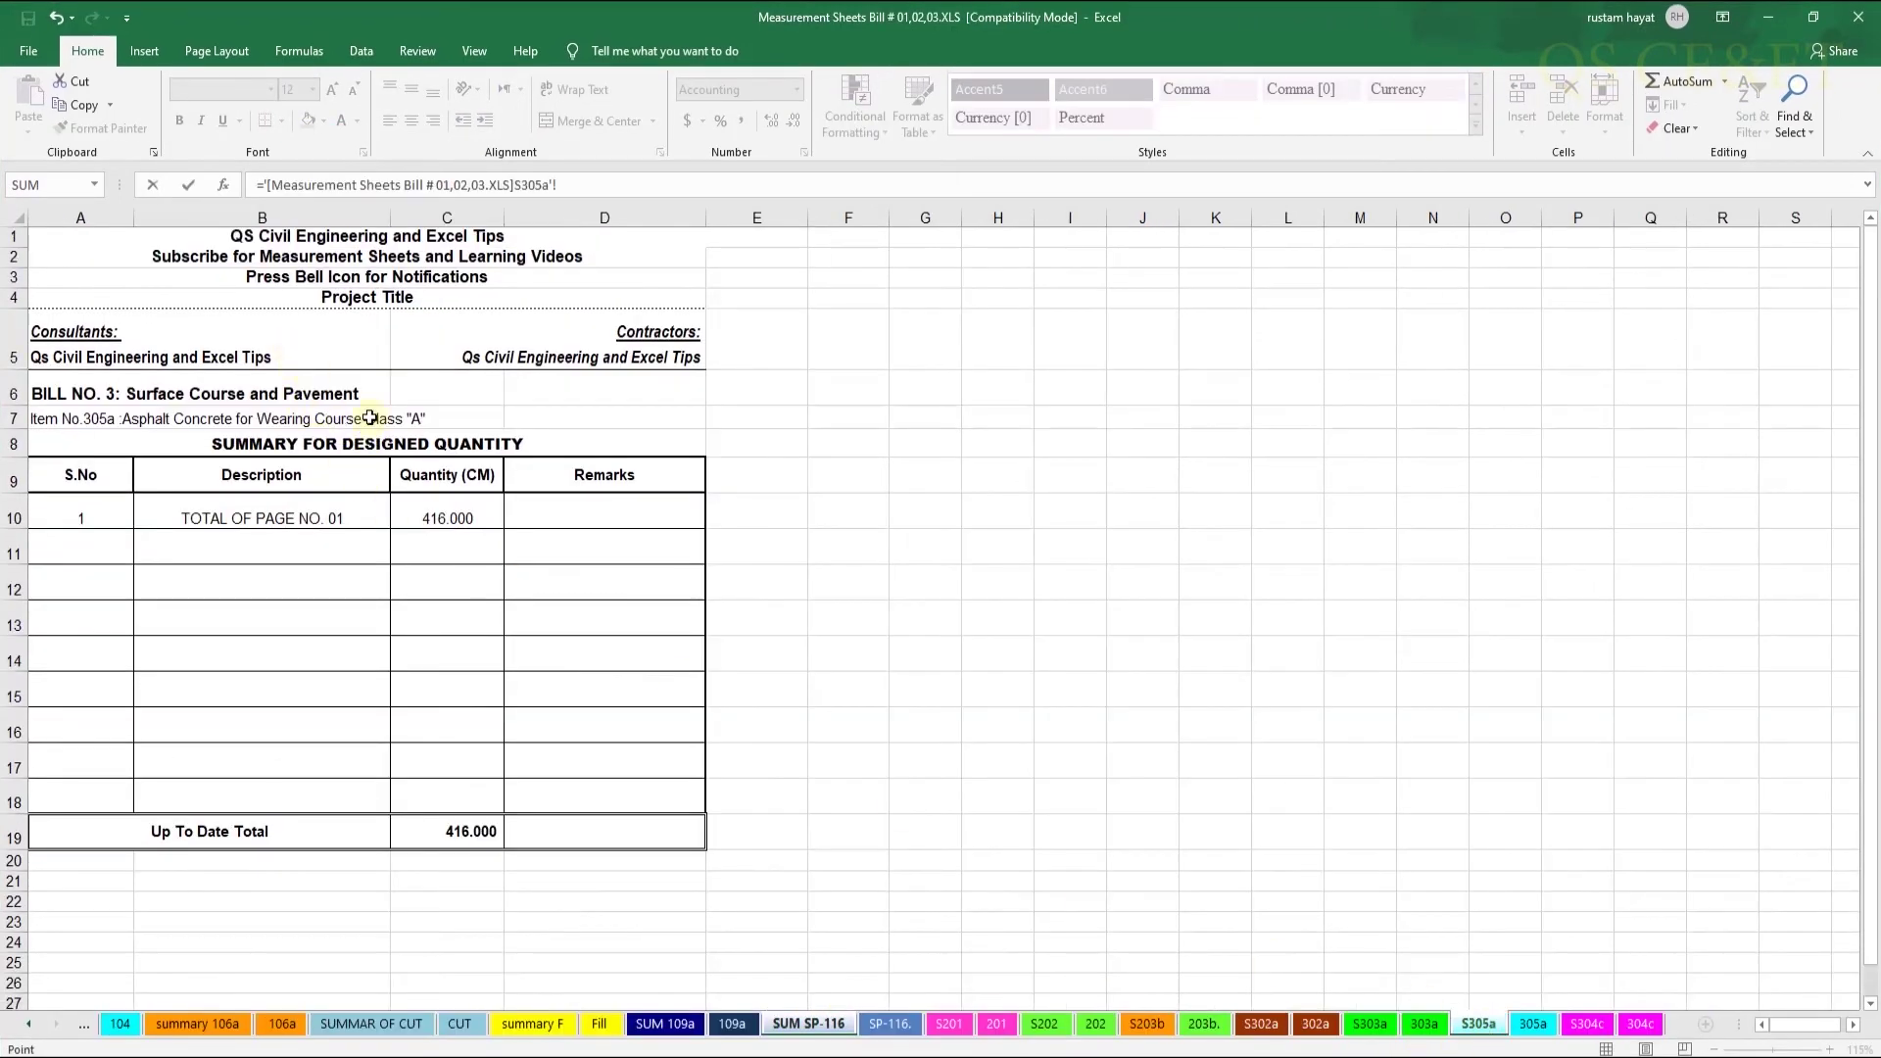
pyautogui.click(466, 832)
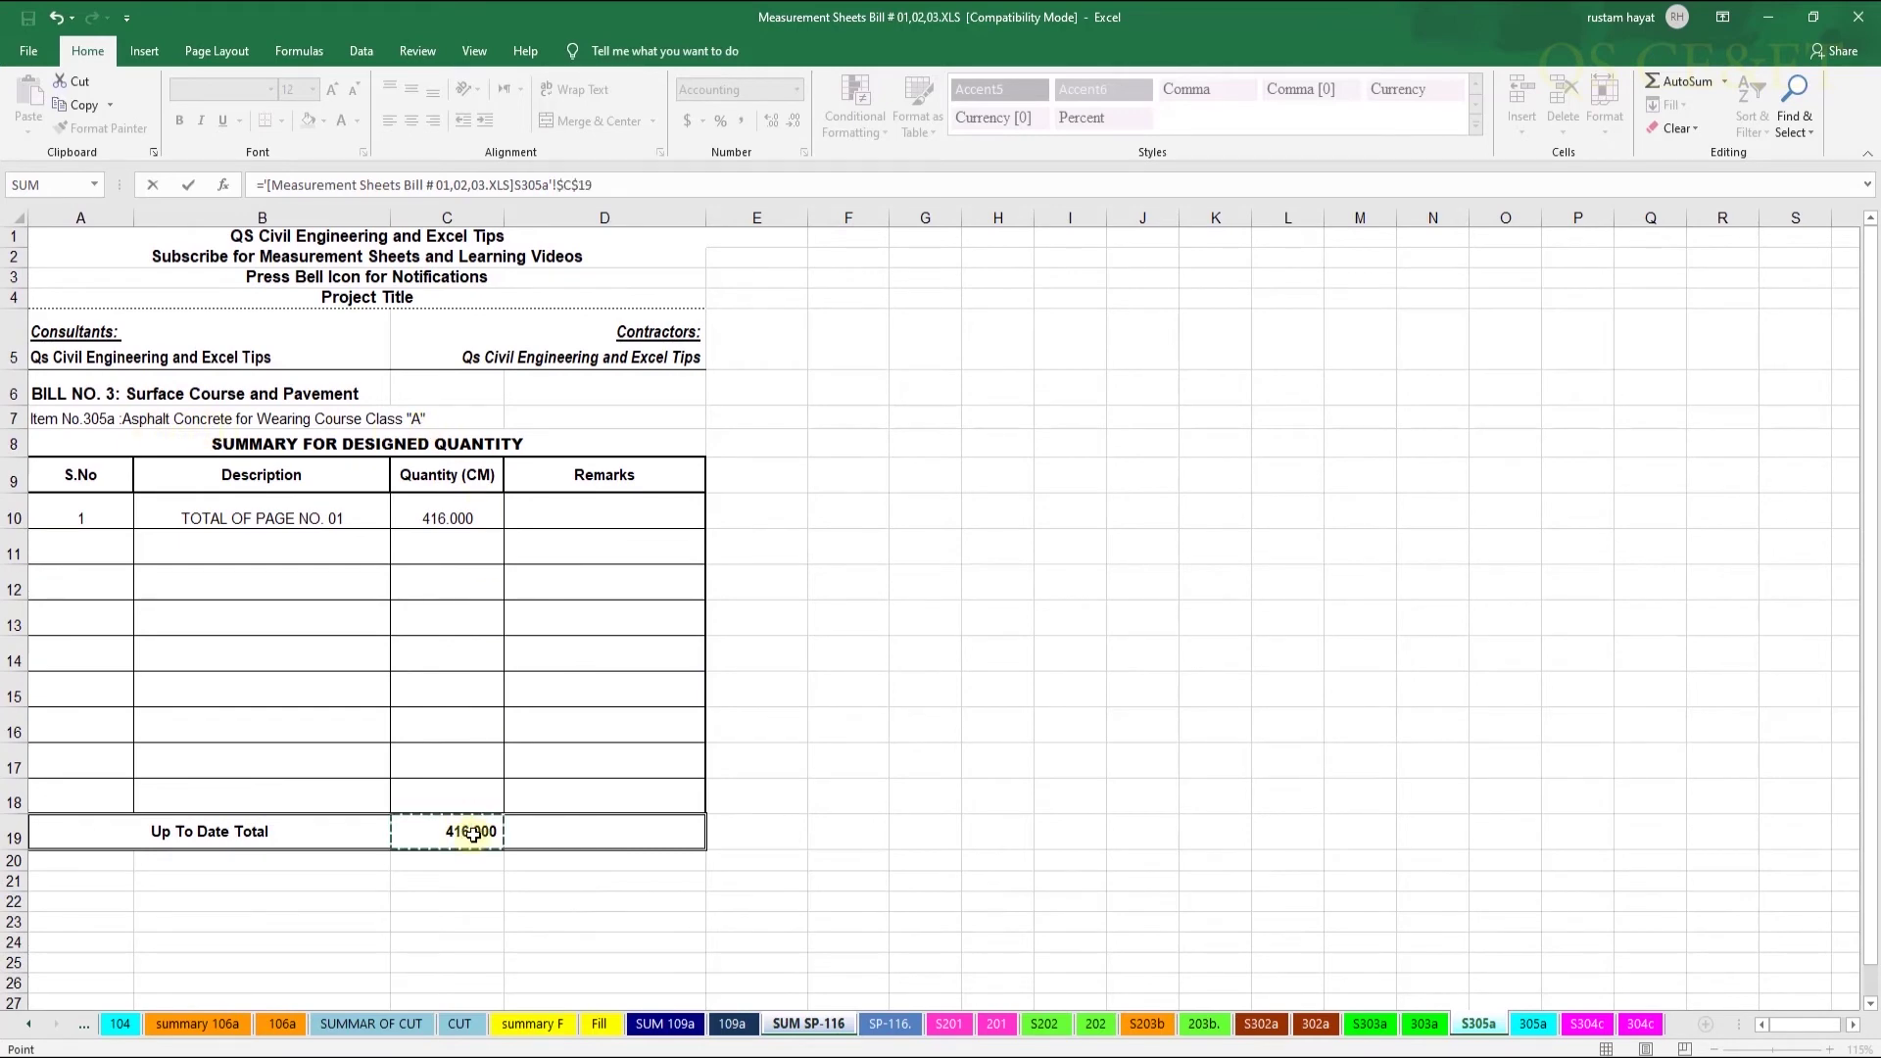
pyautogui.press('Return')
# Inspect the Add 3% Extra formula in F13 and the Total of Bill 3 formula in F14 on the Bill No.3 sheet
pyautogui.doubleClick(745, 725)
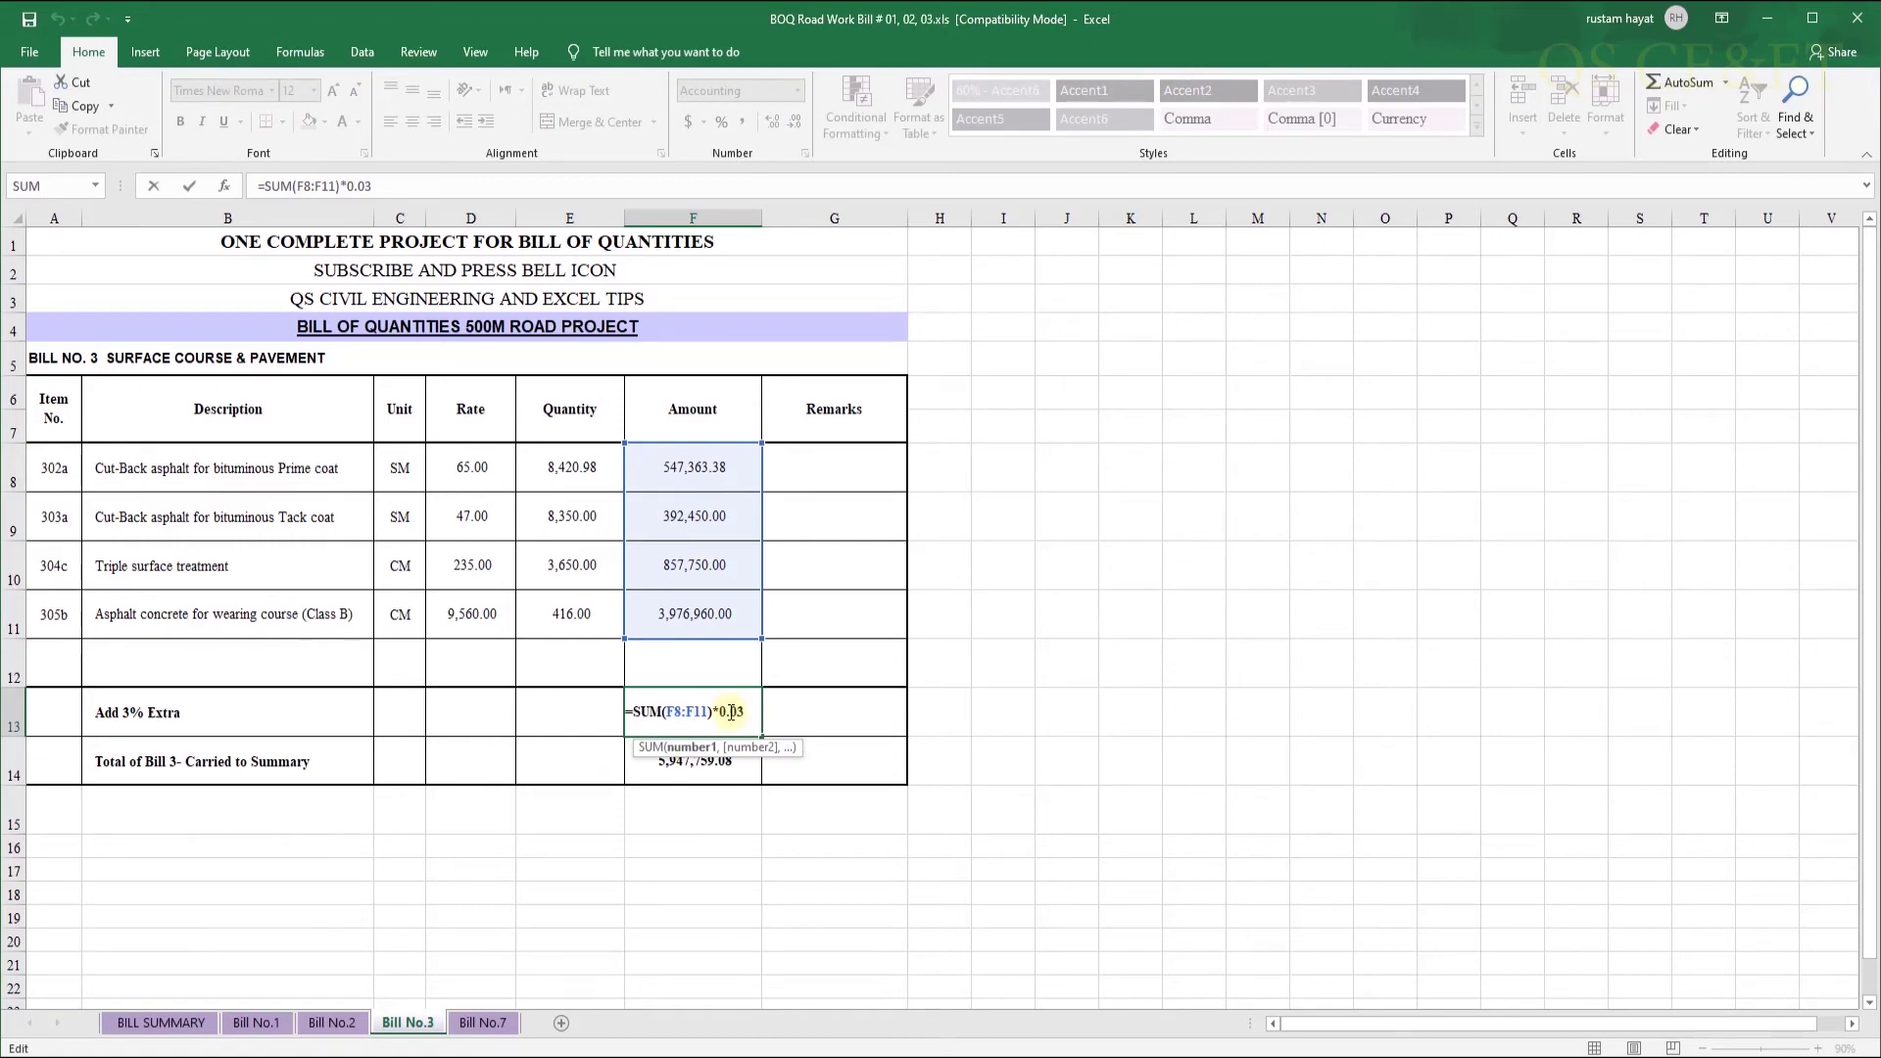
pyautogui.press('Return')
pyautogui.doubleClick(710, 761)
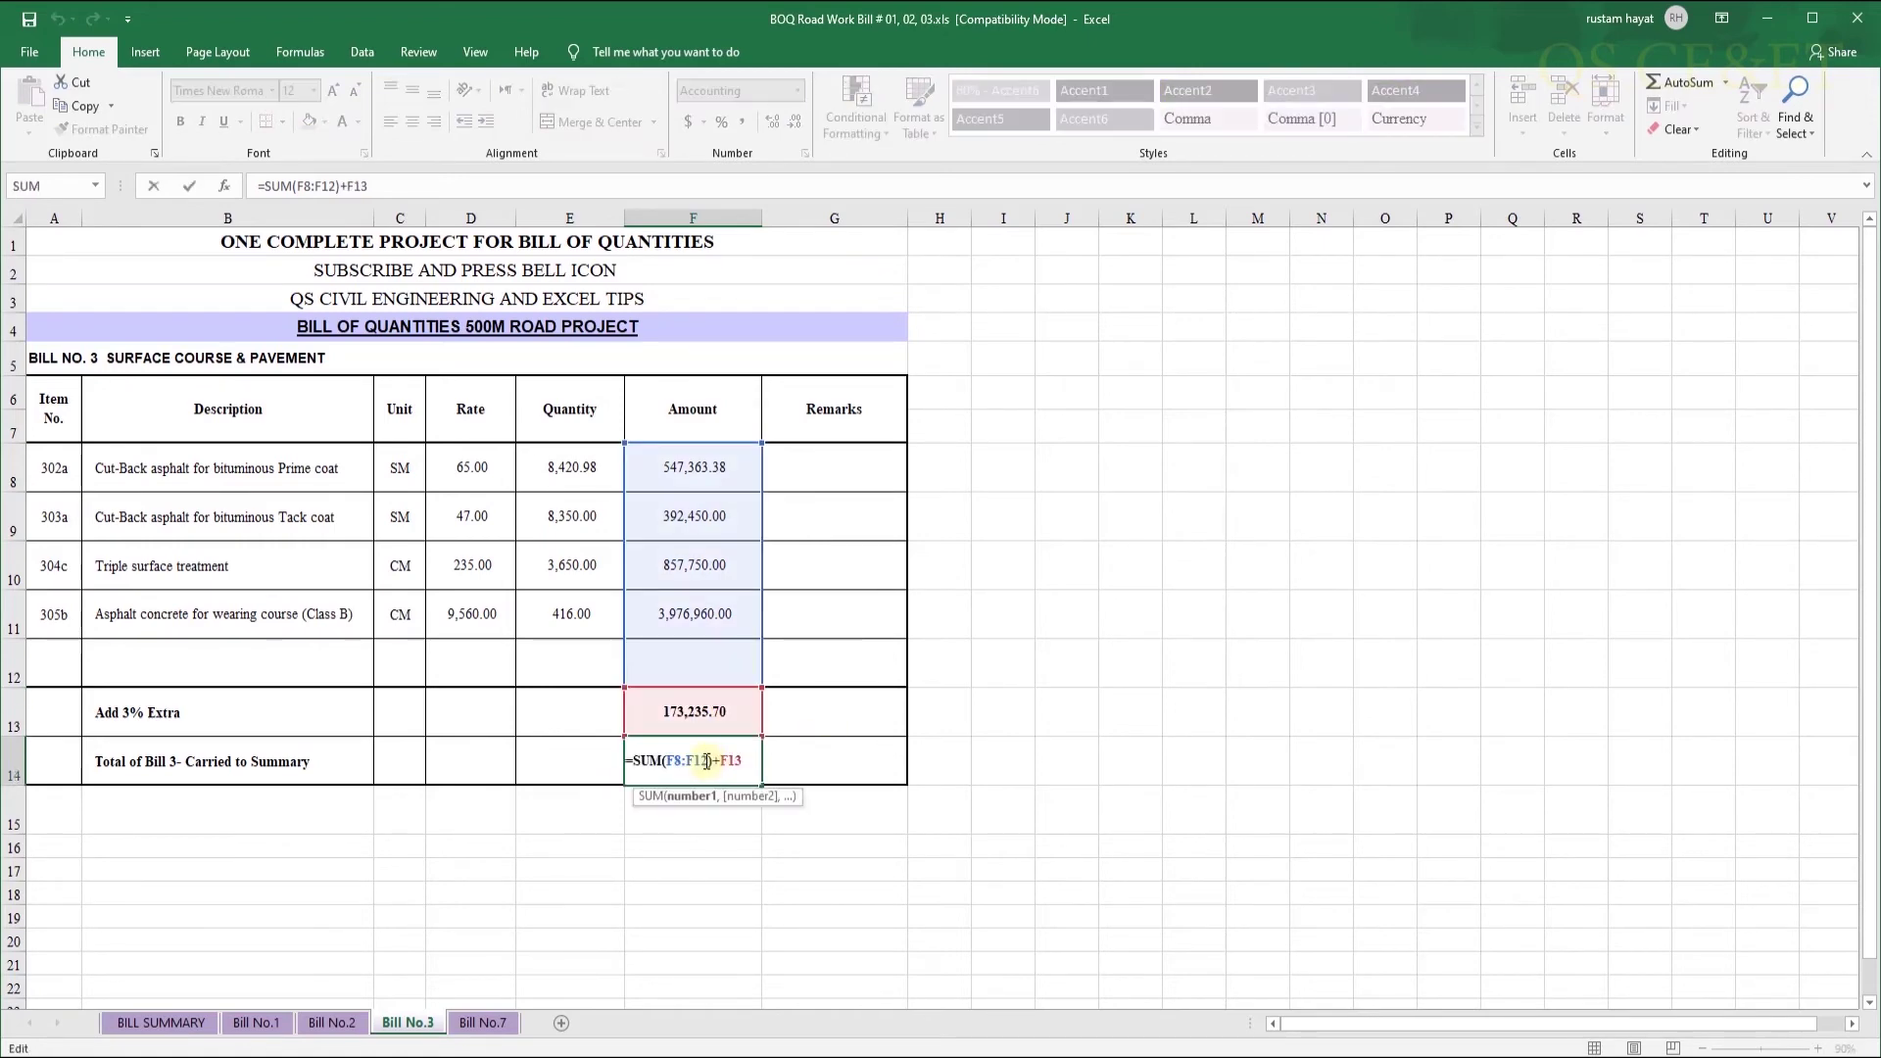
pyautogui.press('Return')
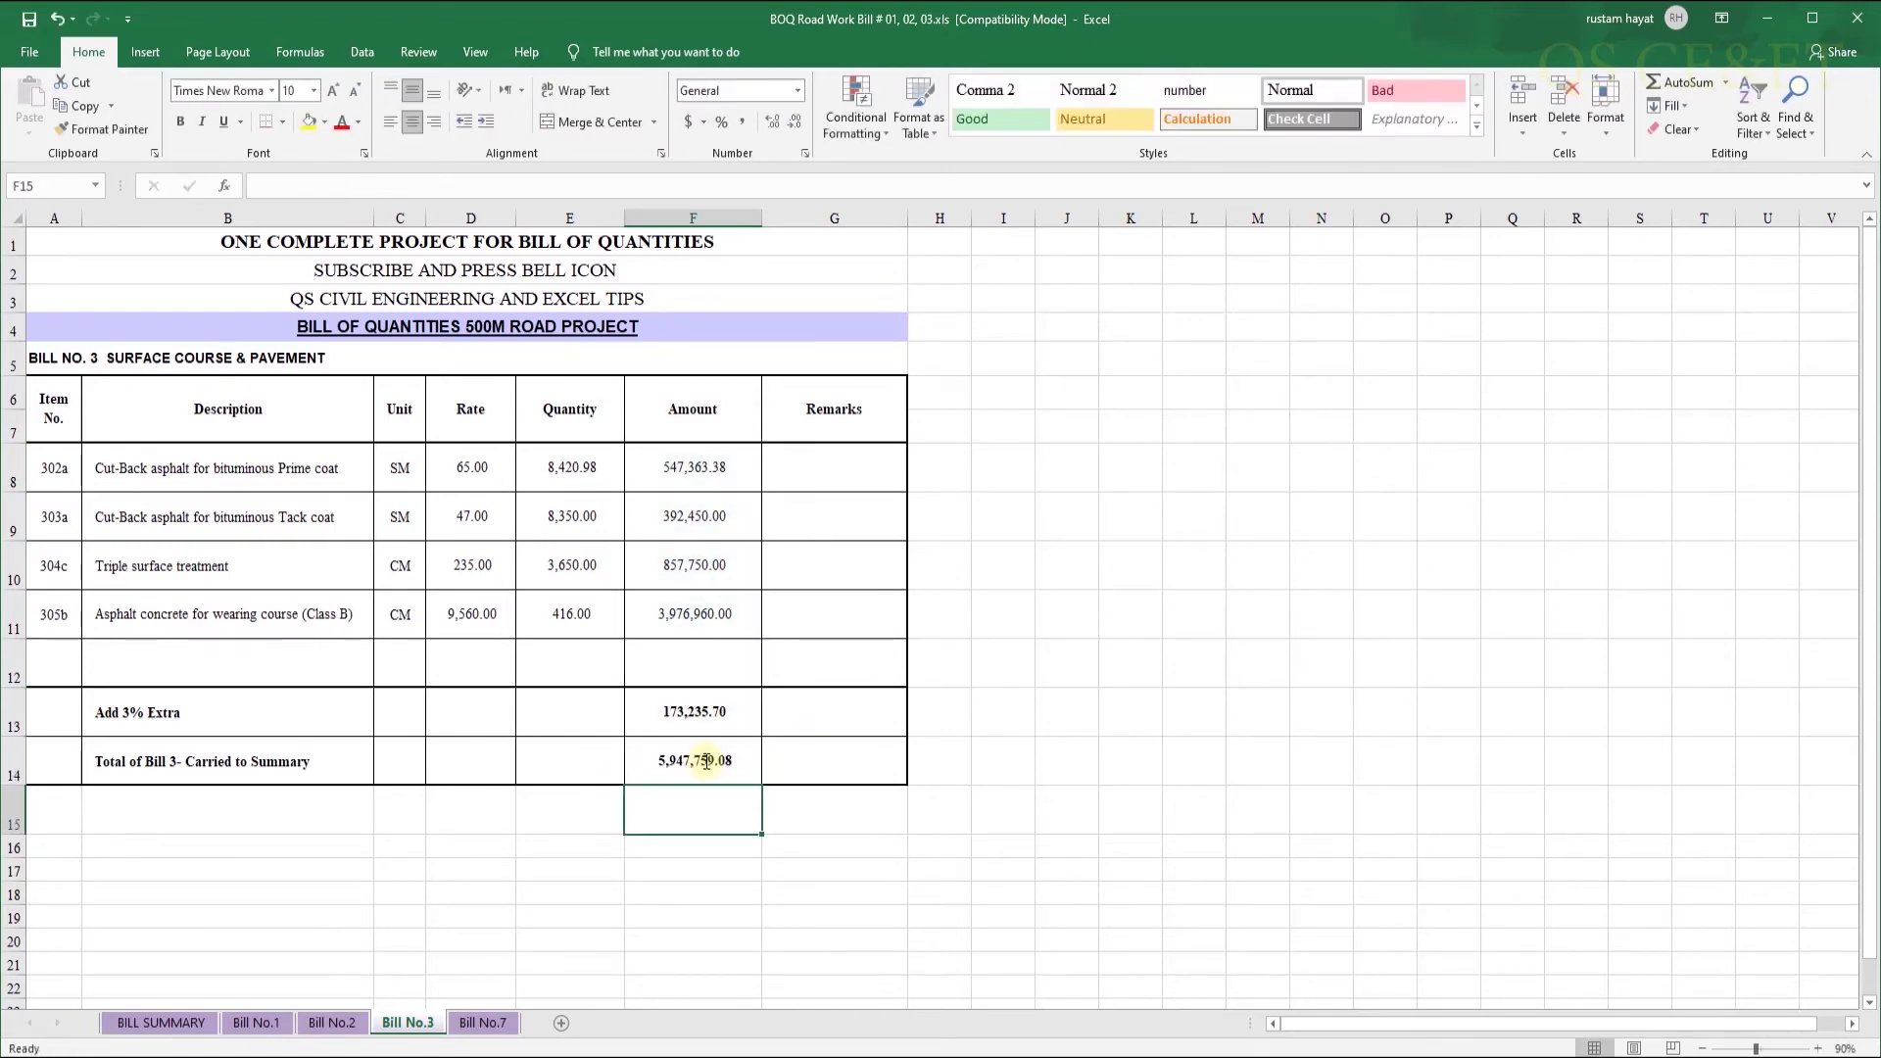
# On the Bill No.7 General Items sheet, review the descriptions, quantities and amount formulas of items 701a to 702 a5
pyautogui.click(487, 1022)
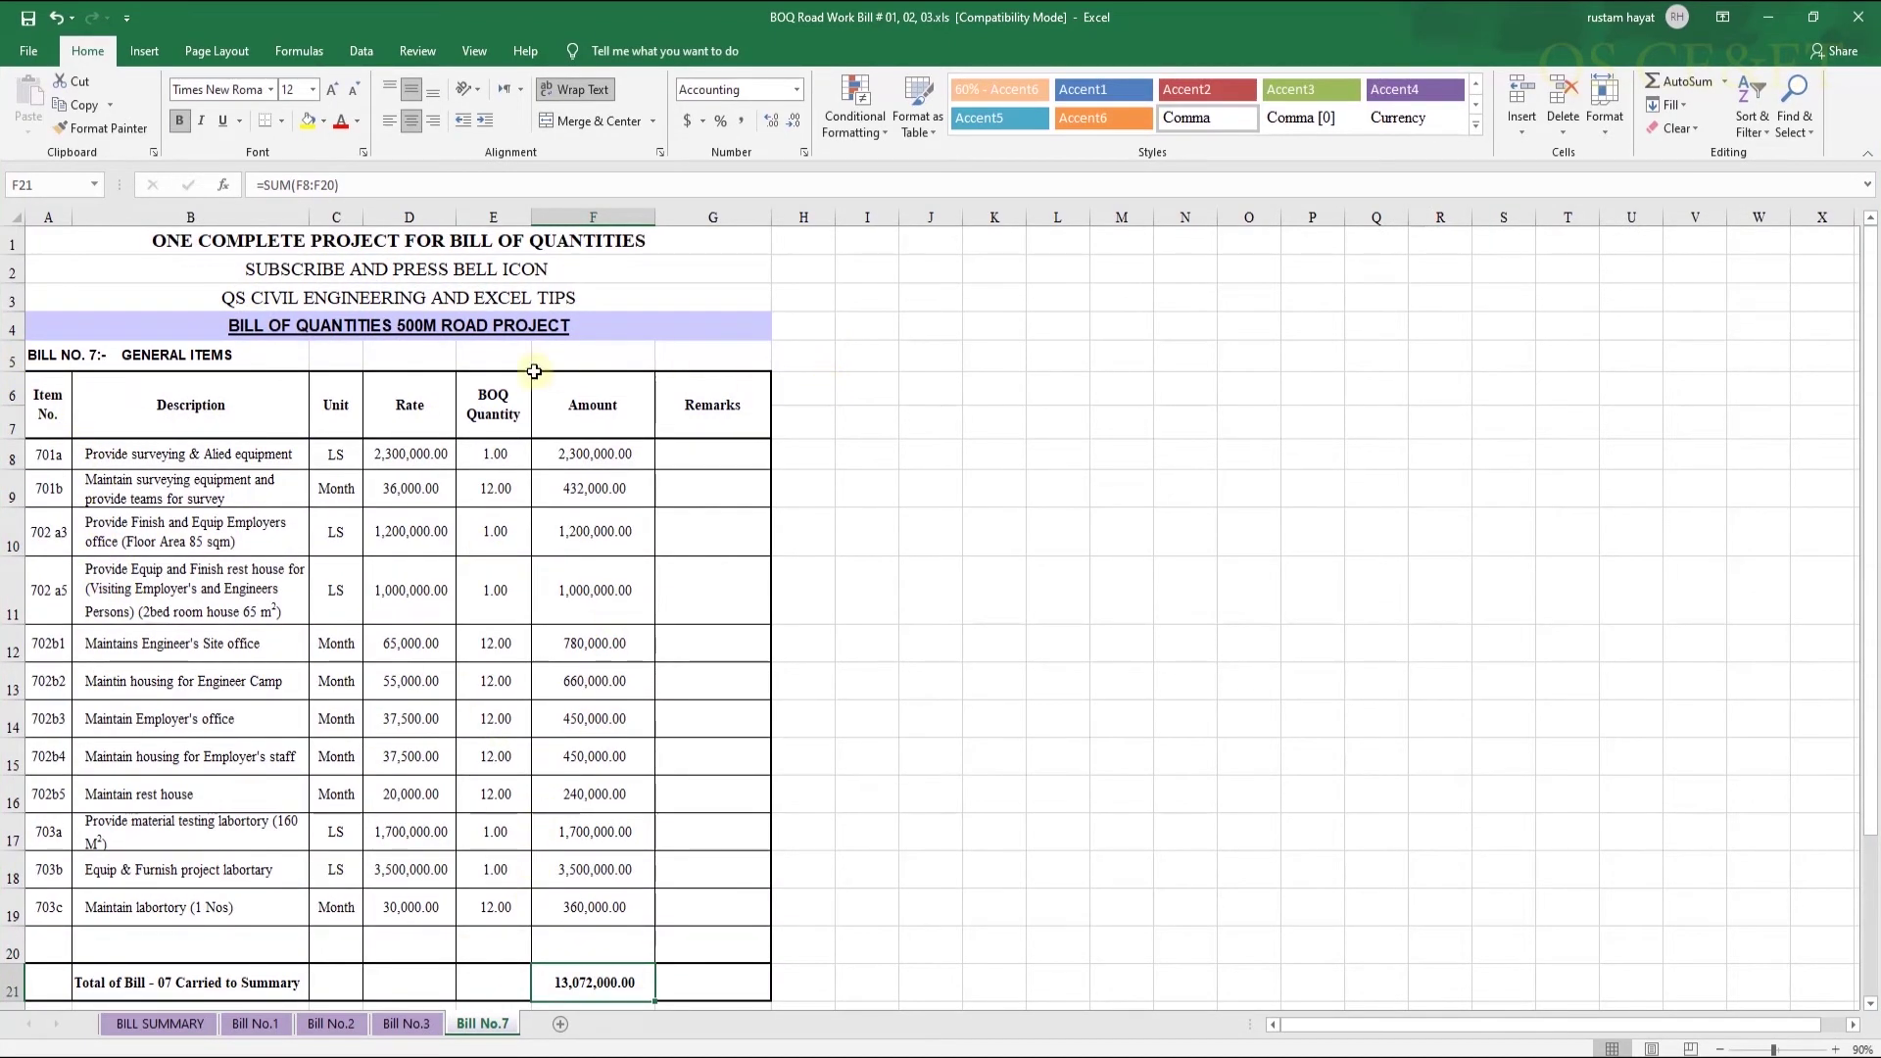
pyautogui.click(47, 459)
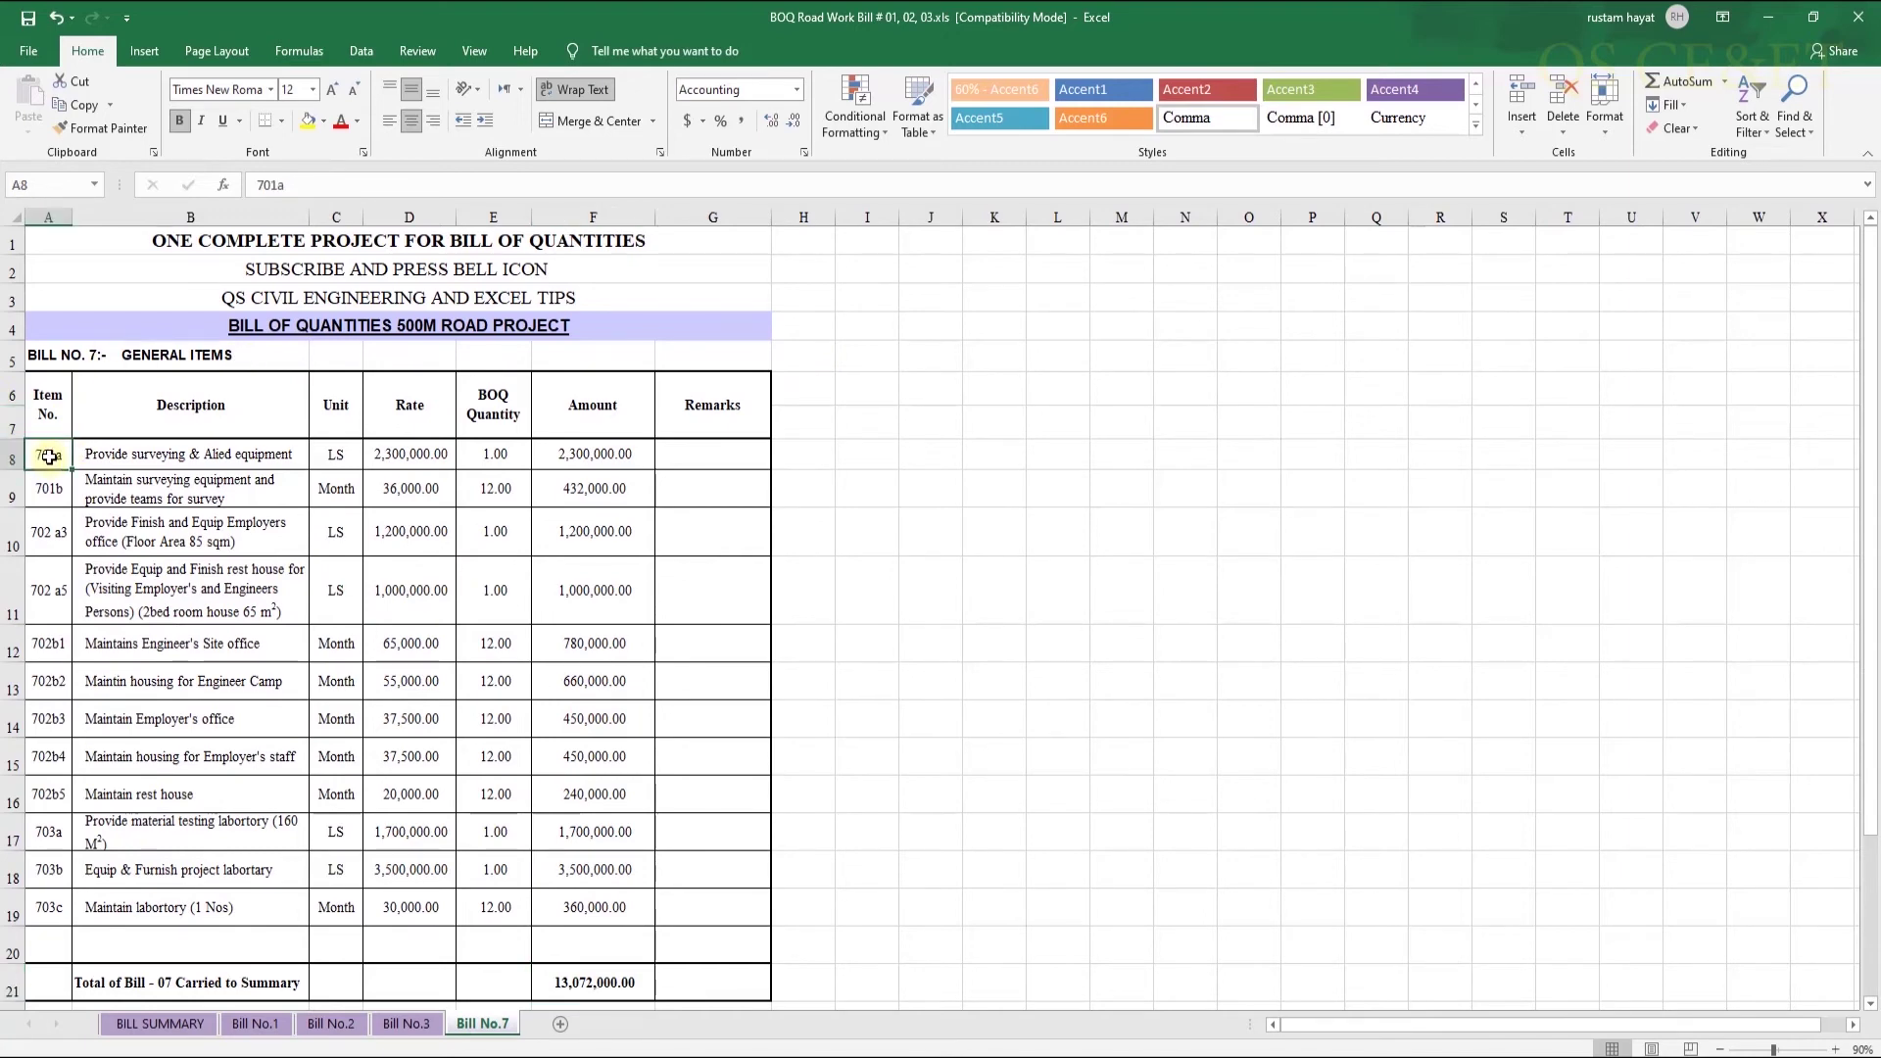
pyautogui.click(126, 461)
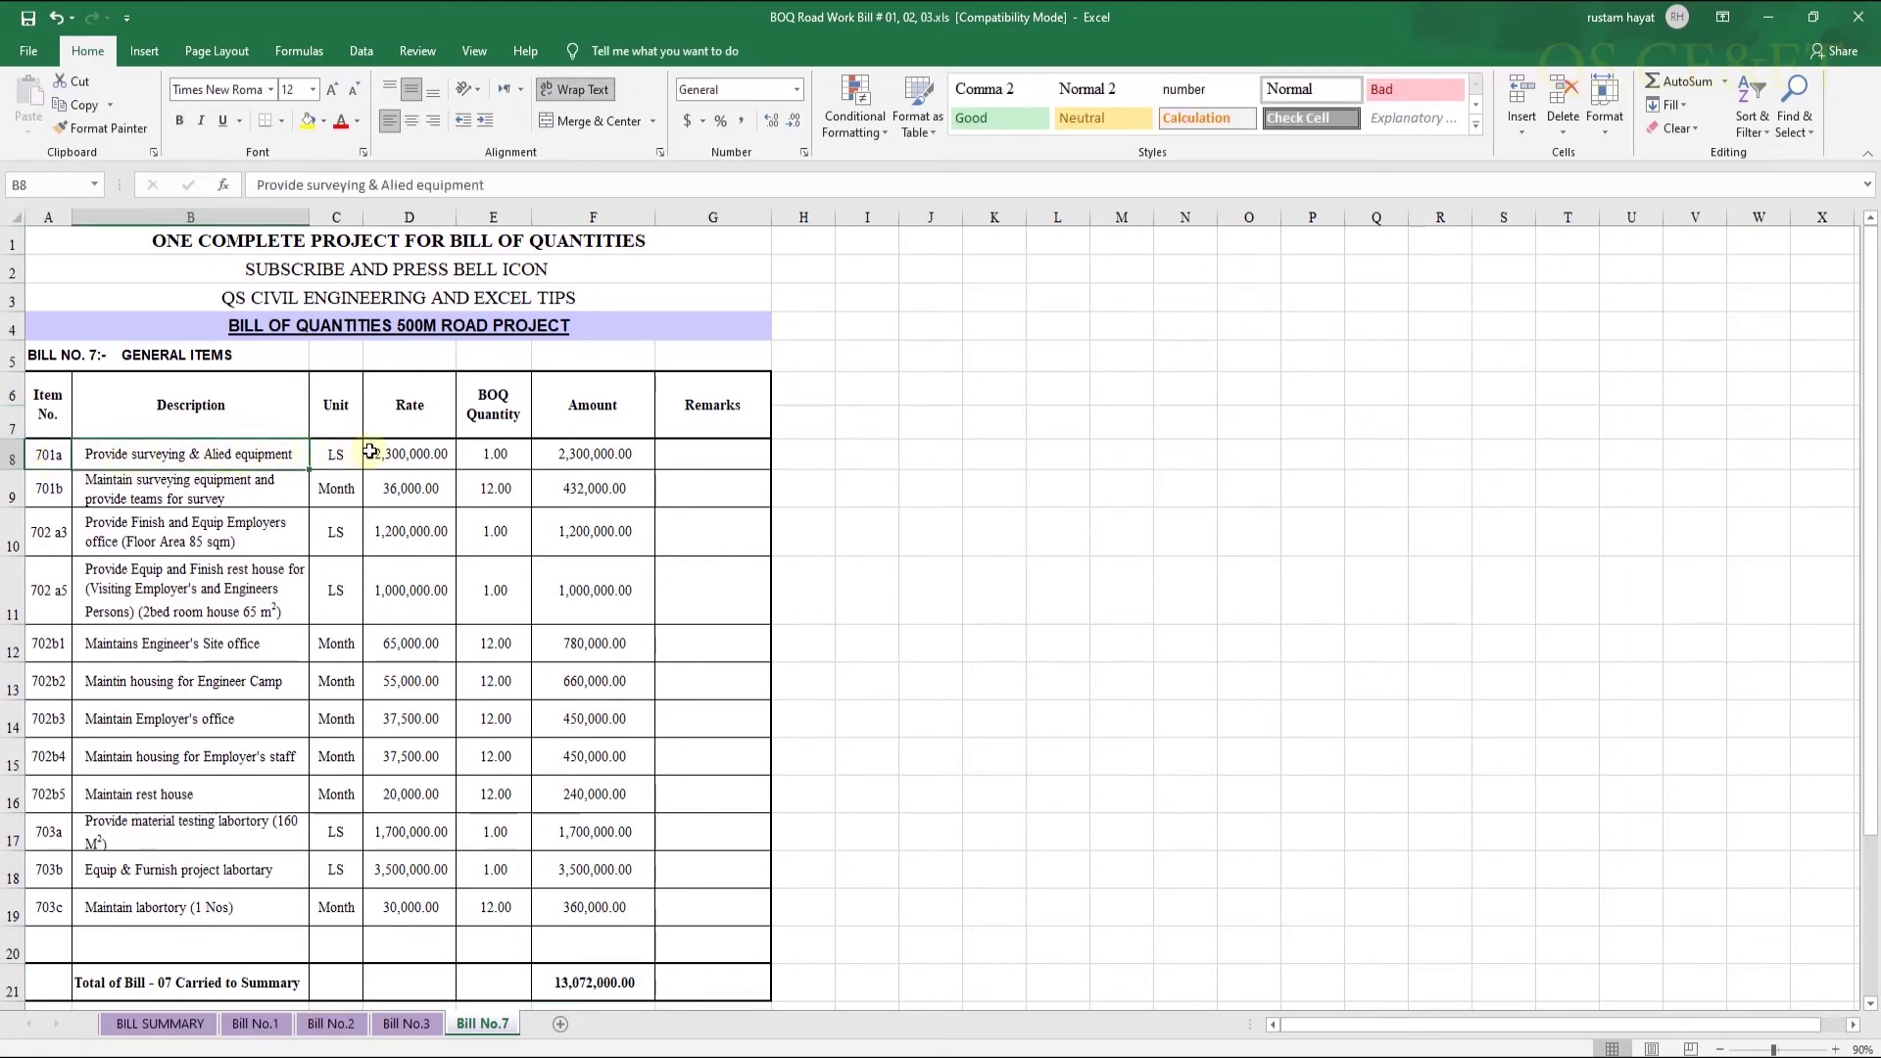
pyautogui.click(510, 453)
pyautogui.click(580, 459)
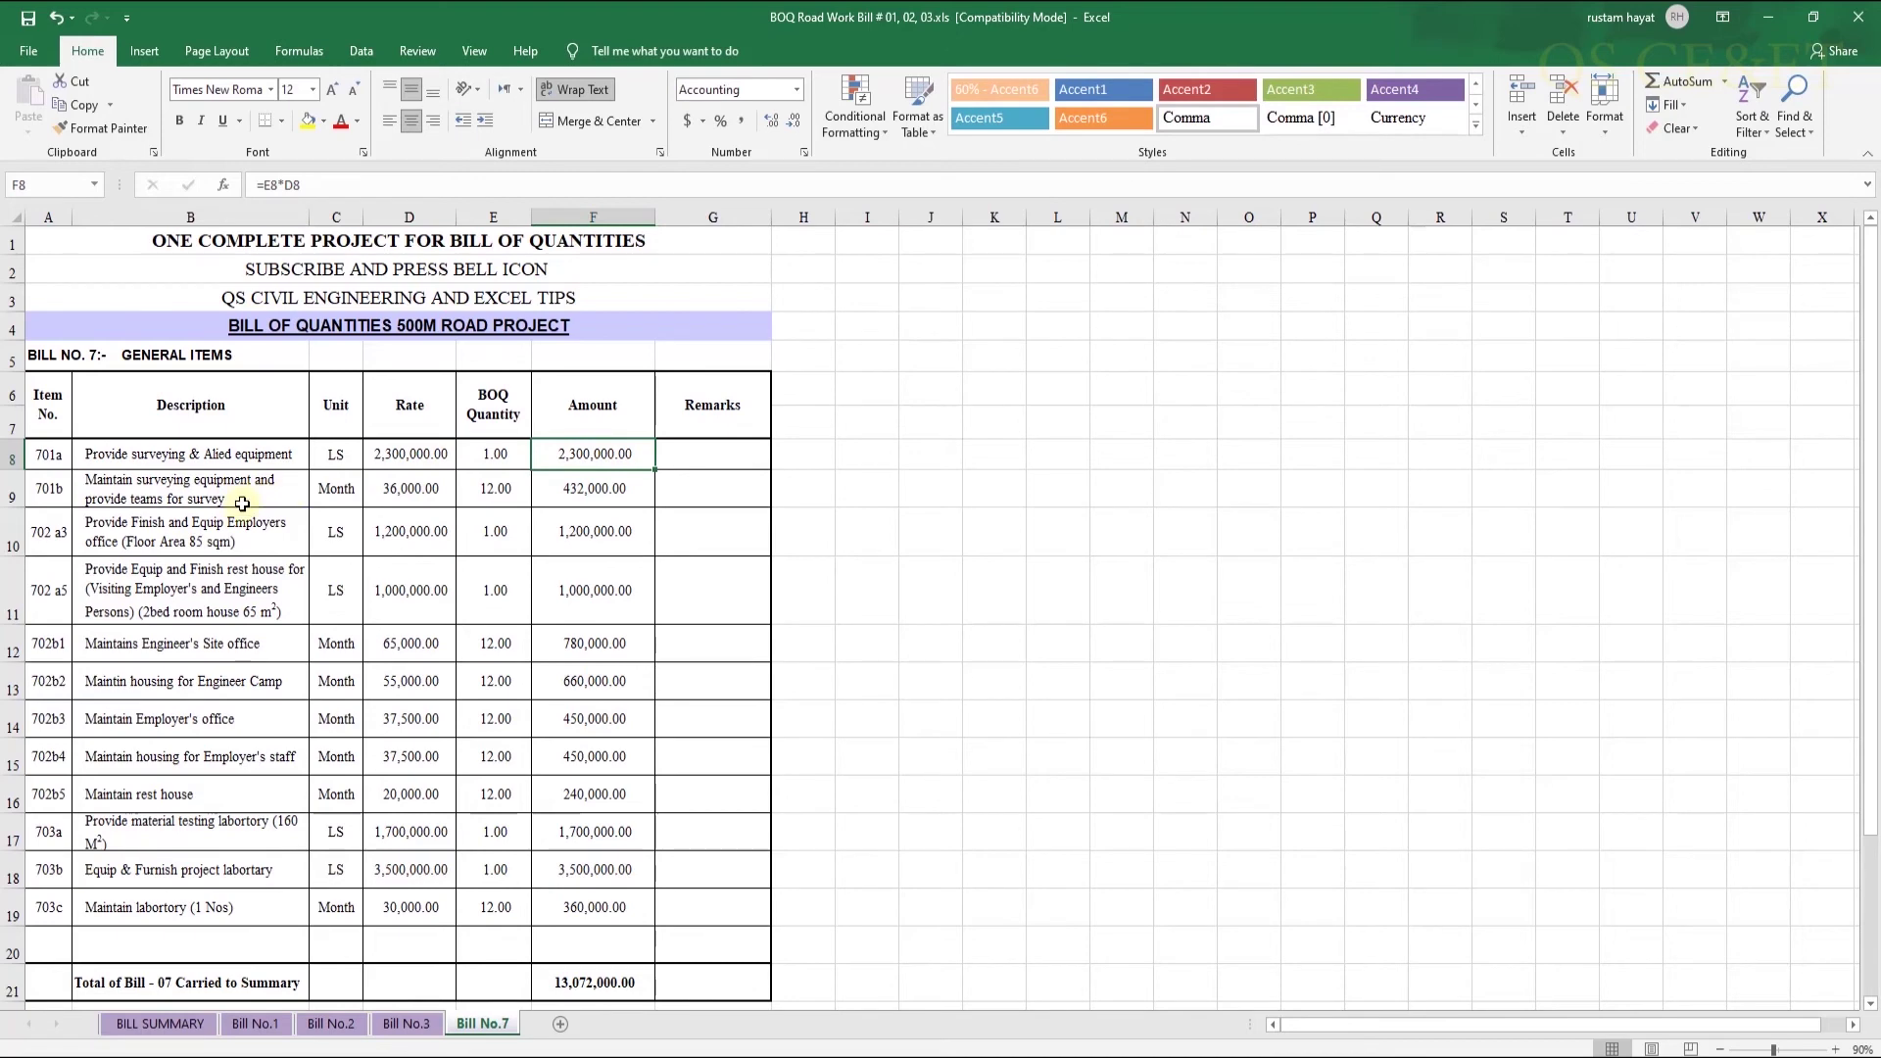
pyautogui.click(512, 488)
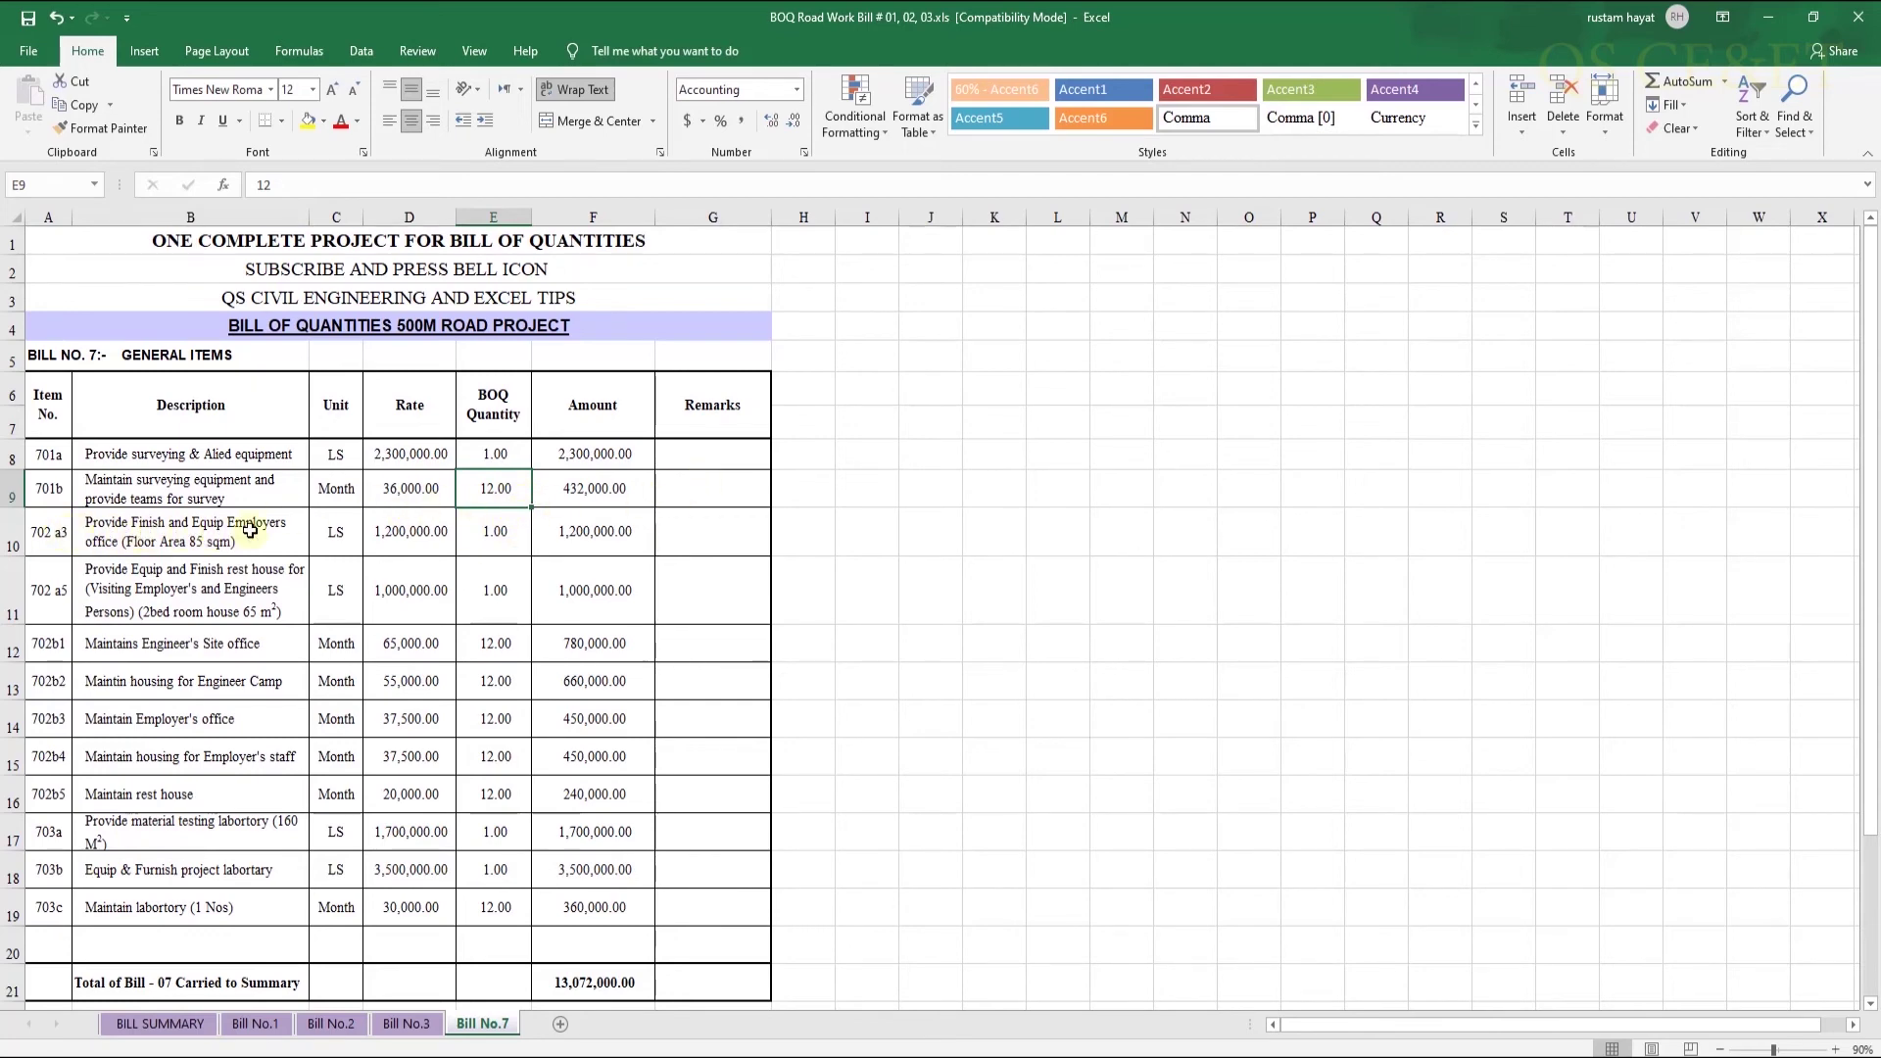
pyautogui.click(509, 540)
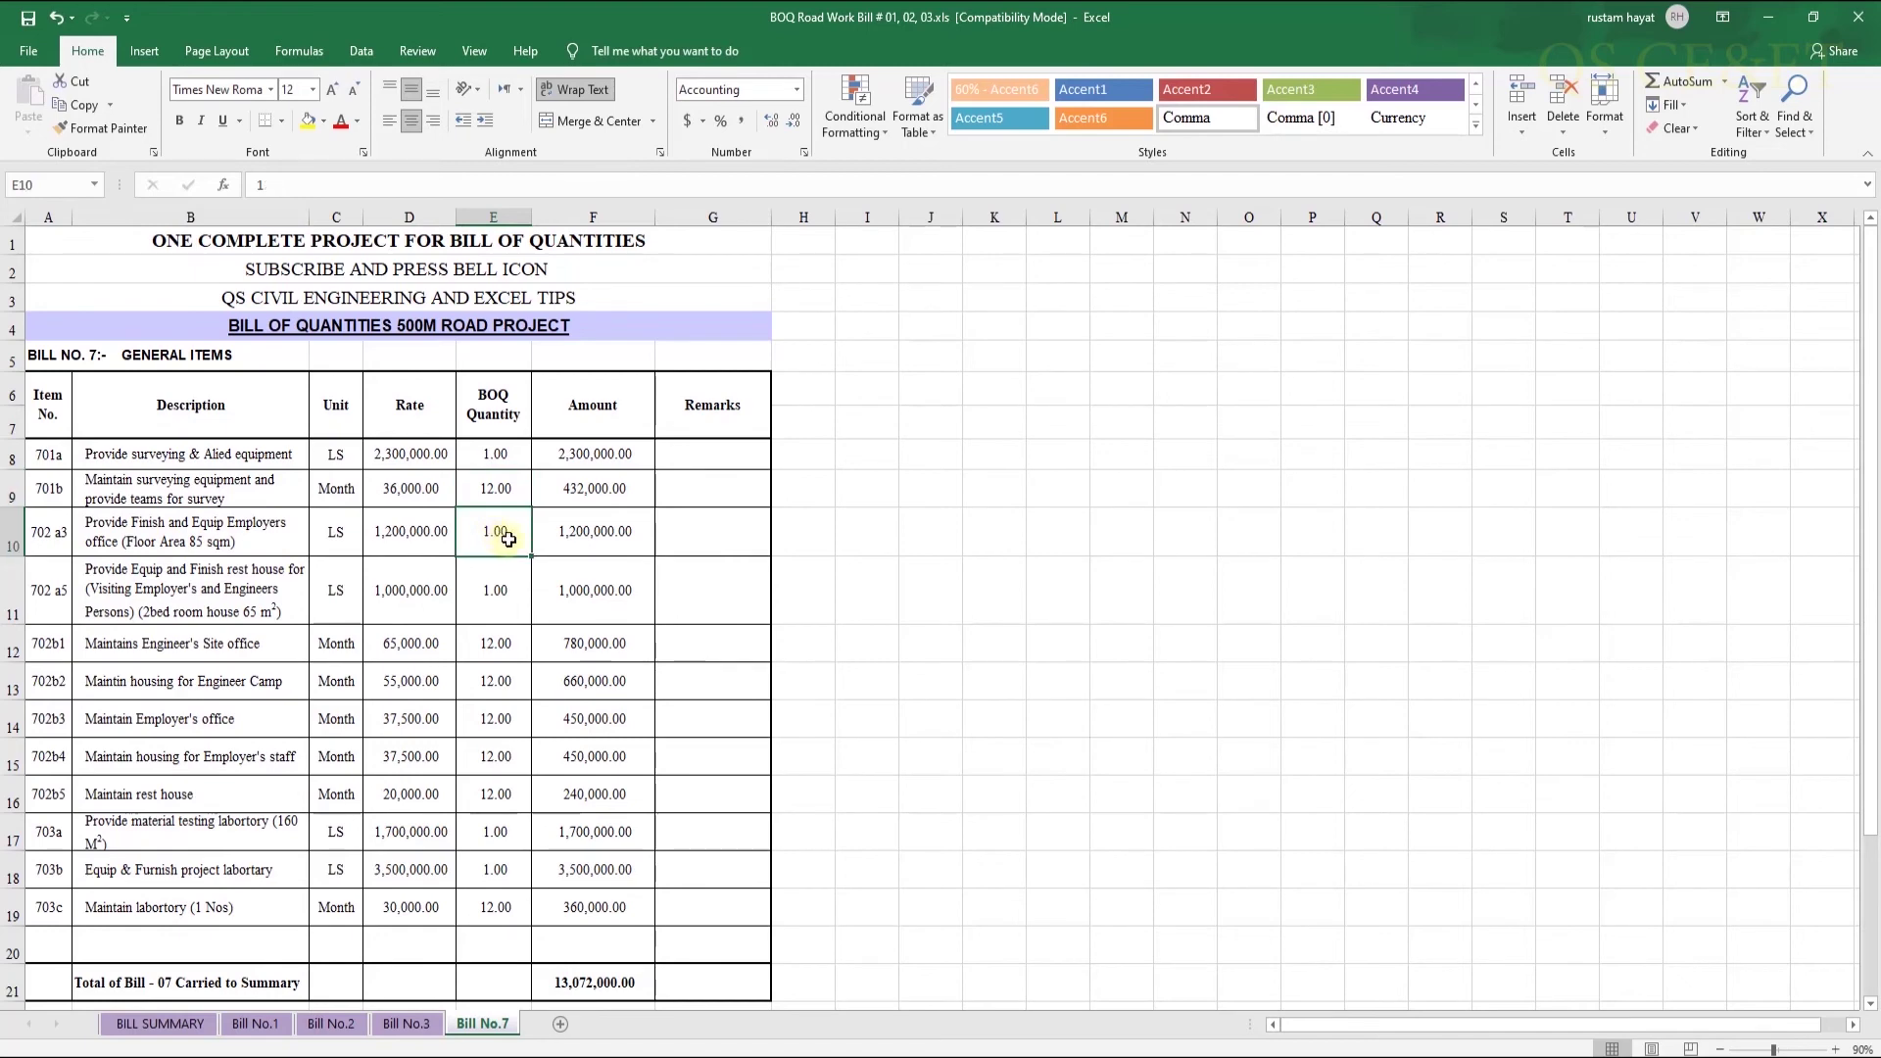
pyautogui.click(597, 537)
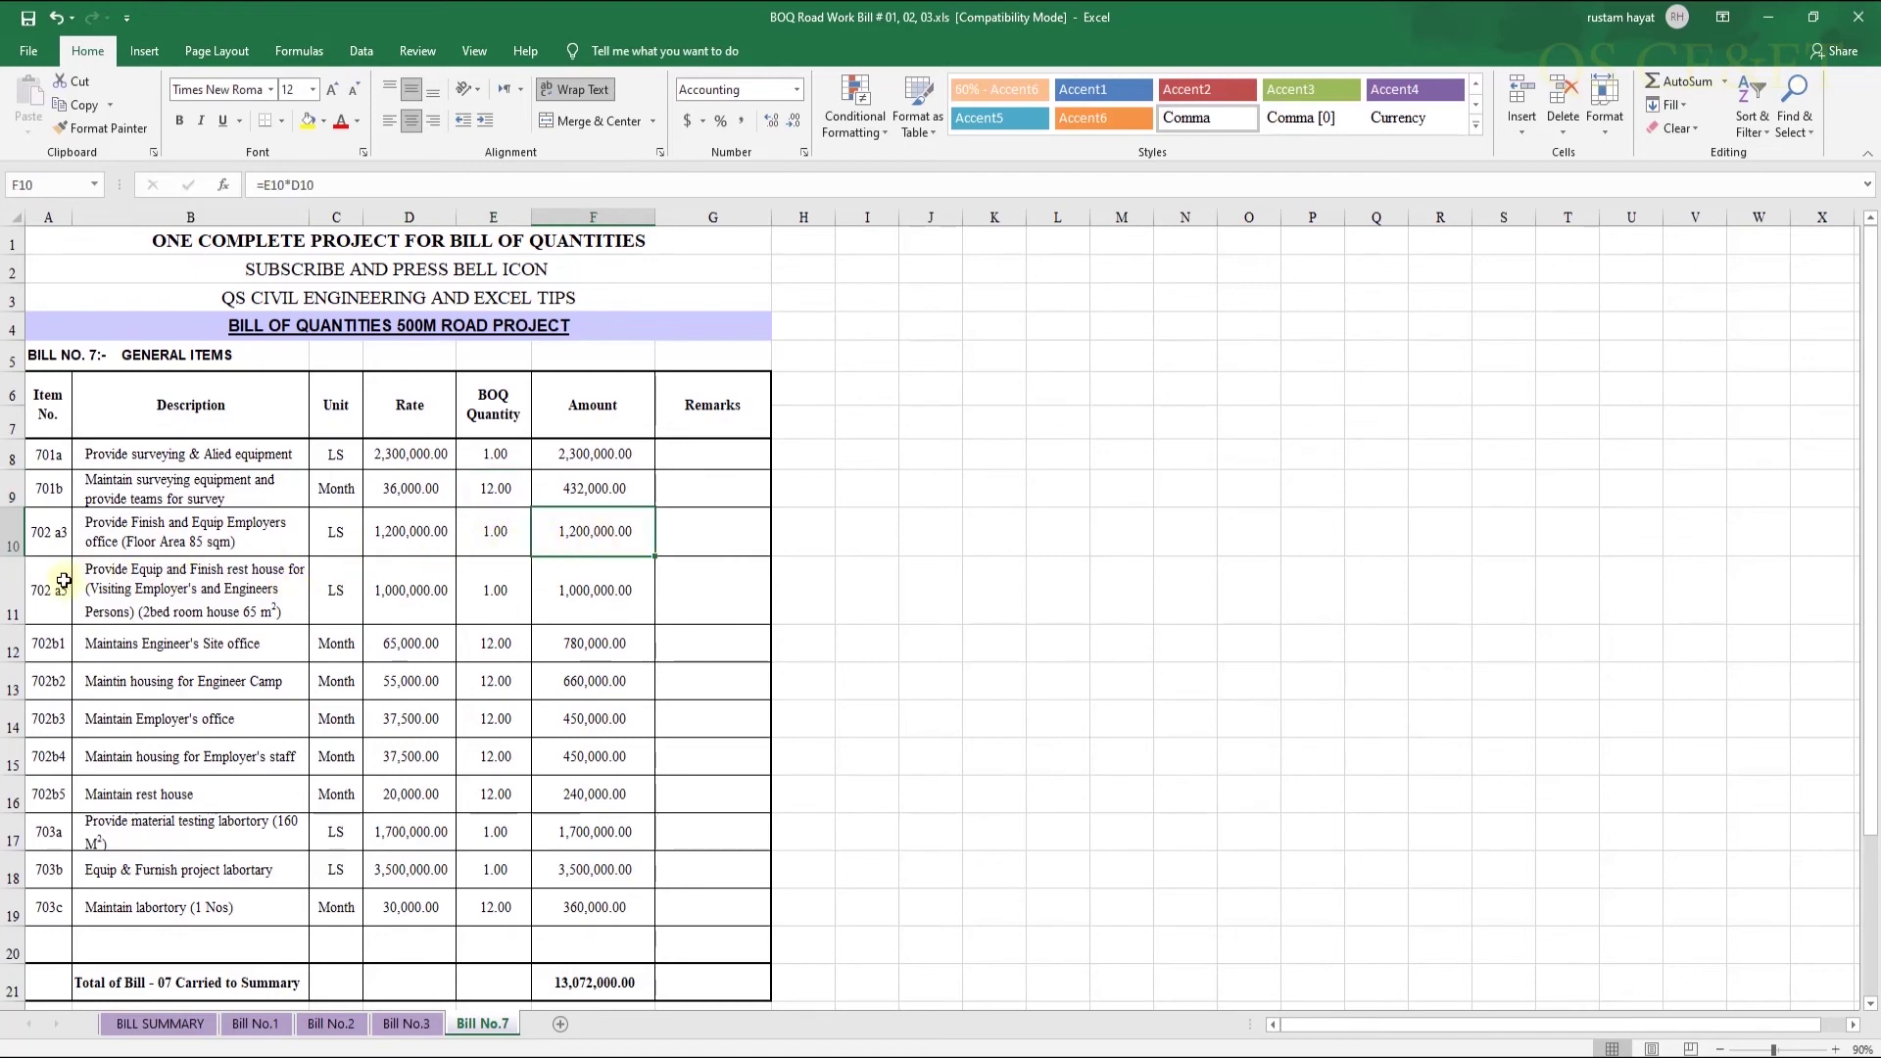
pyautogui.click(152, 590)
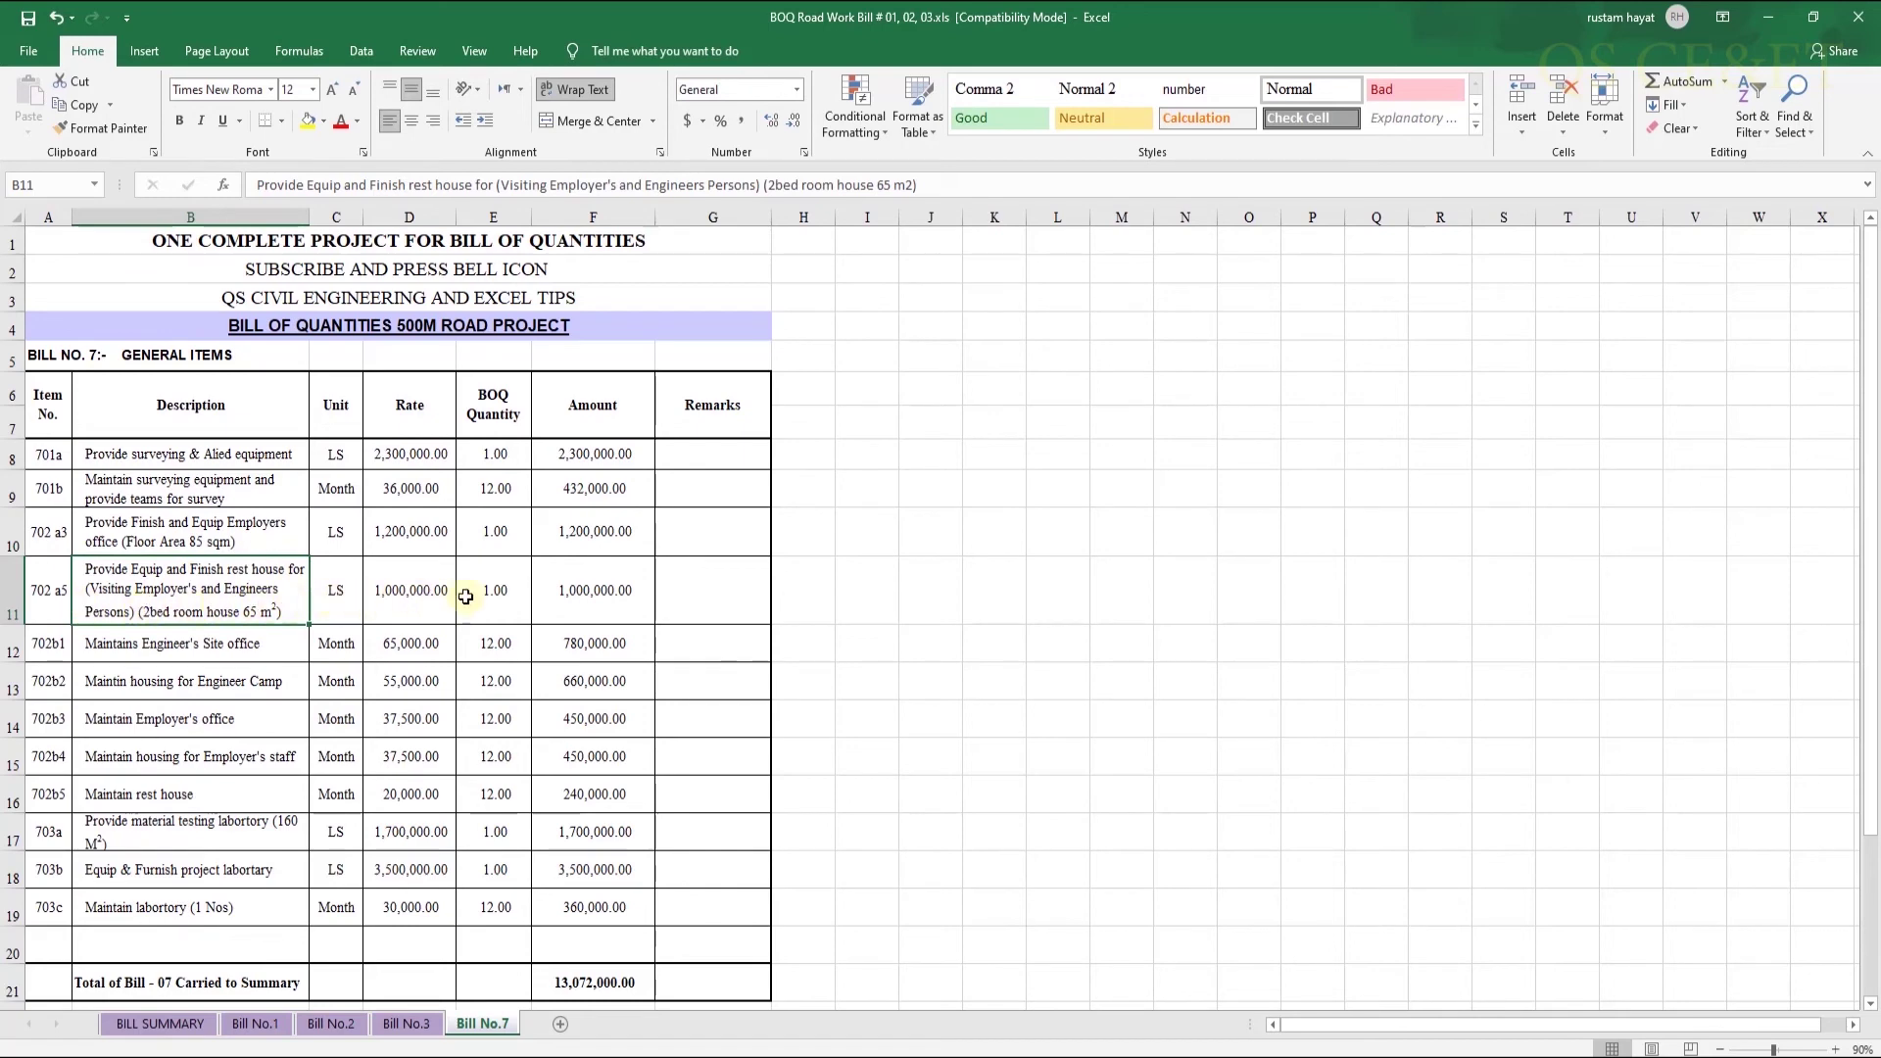
pyautogui.click(509, 591)
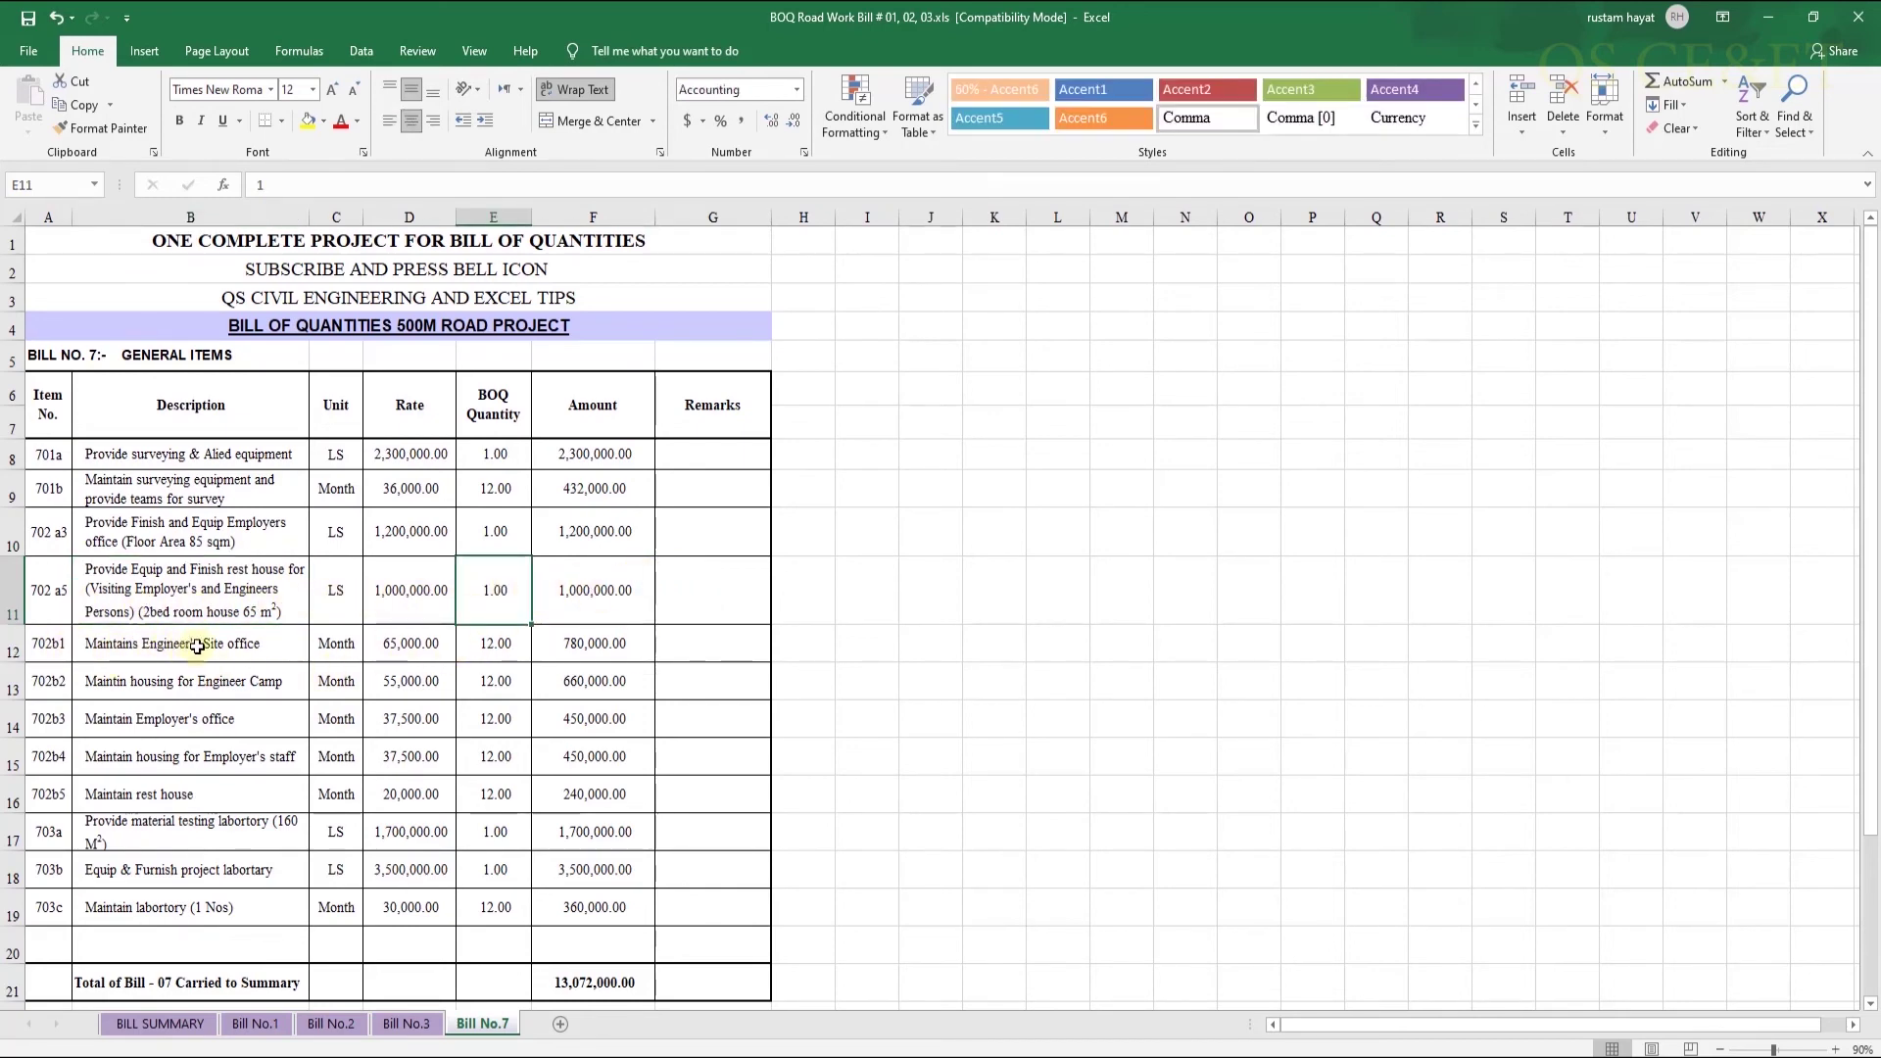
# Review the quantities and amount formulas of maintenance items 702b1 to 702b5 on the Bill No.7 sheet
pyautogui.click(490, 652)
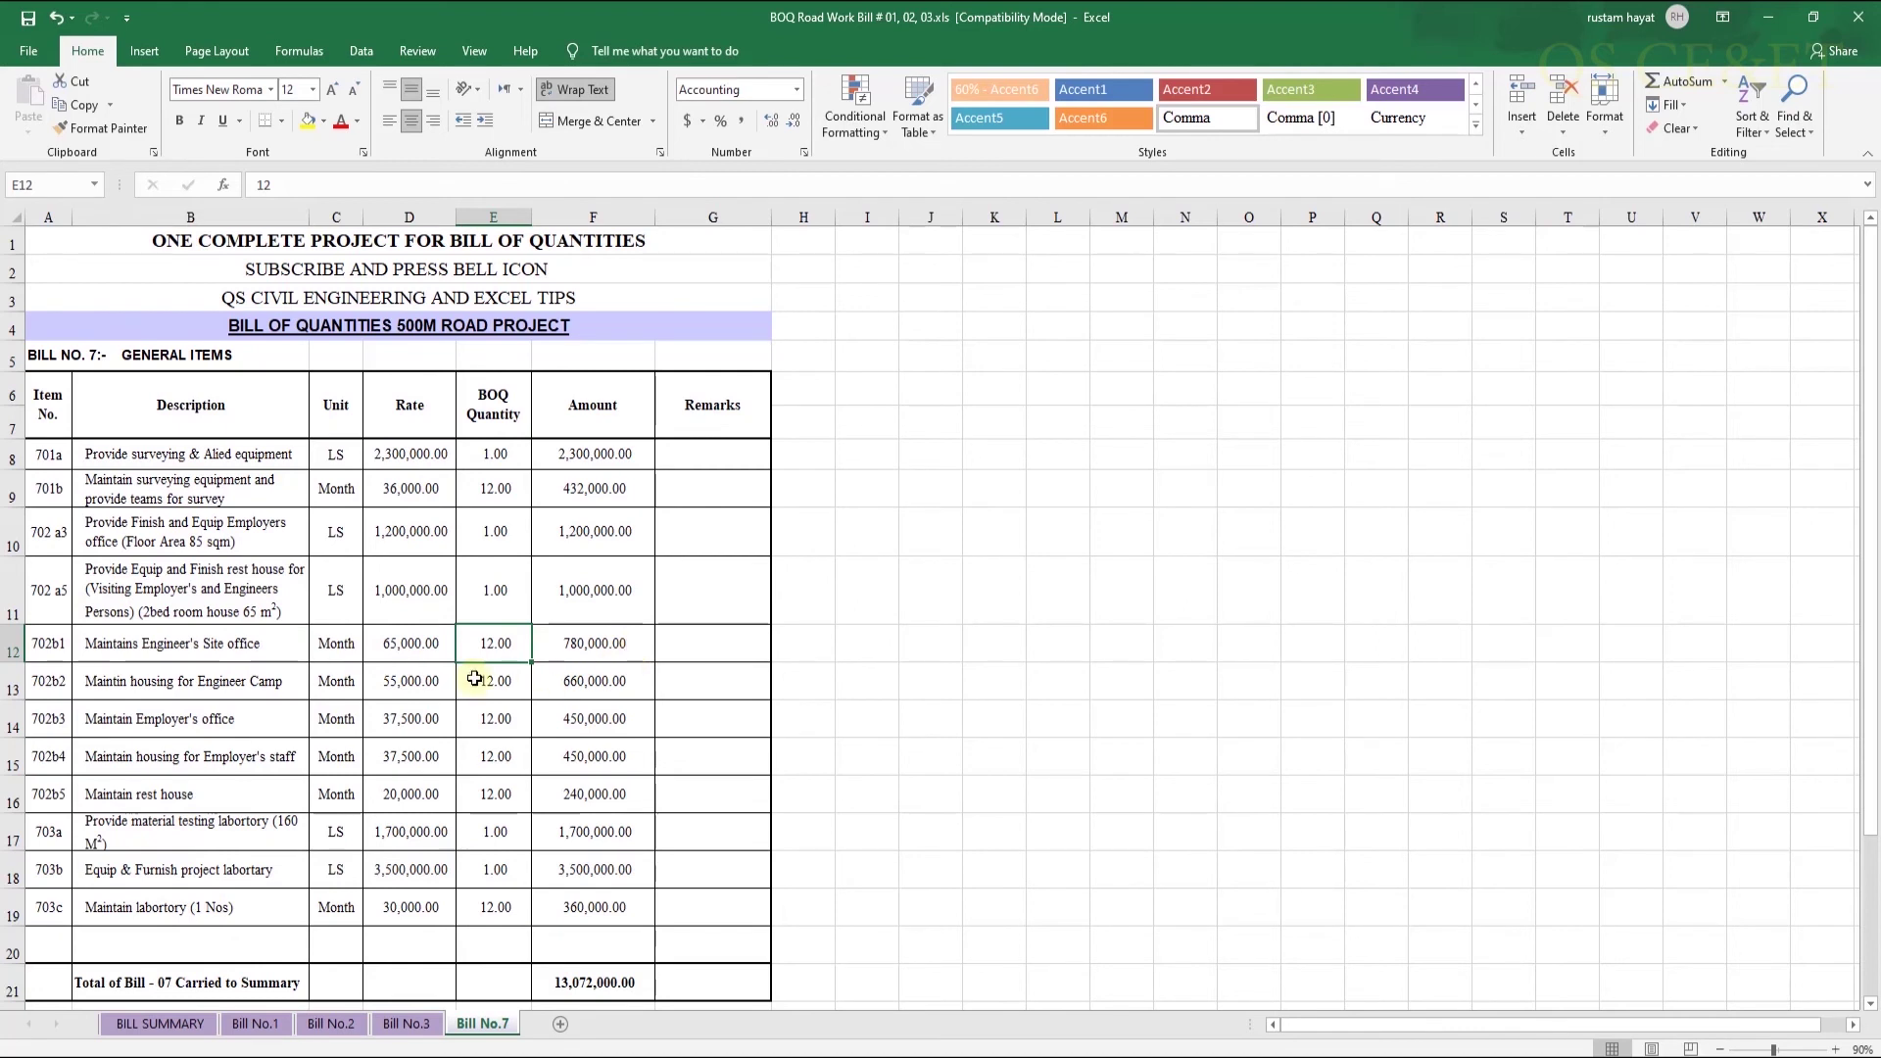
pyautogui.click(593, 652)
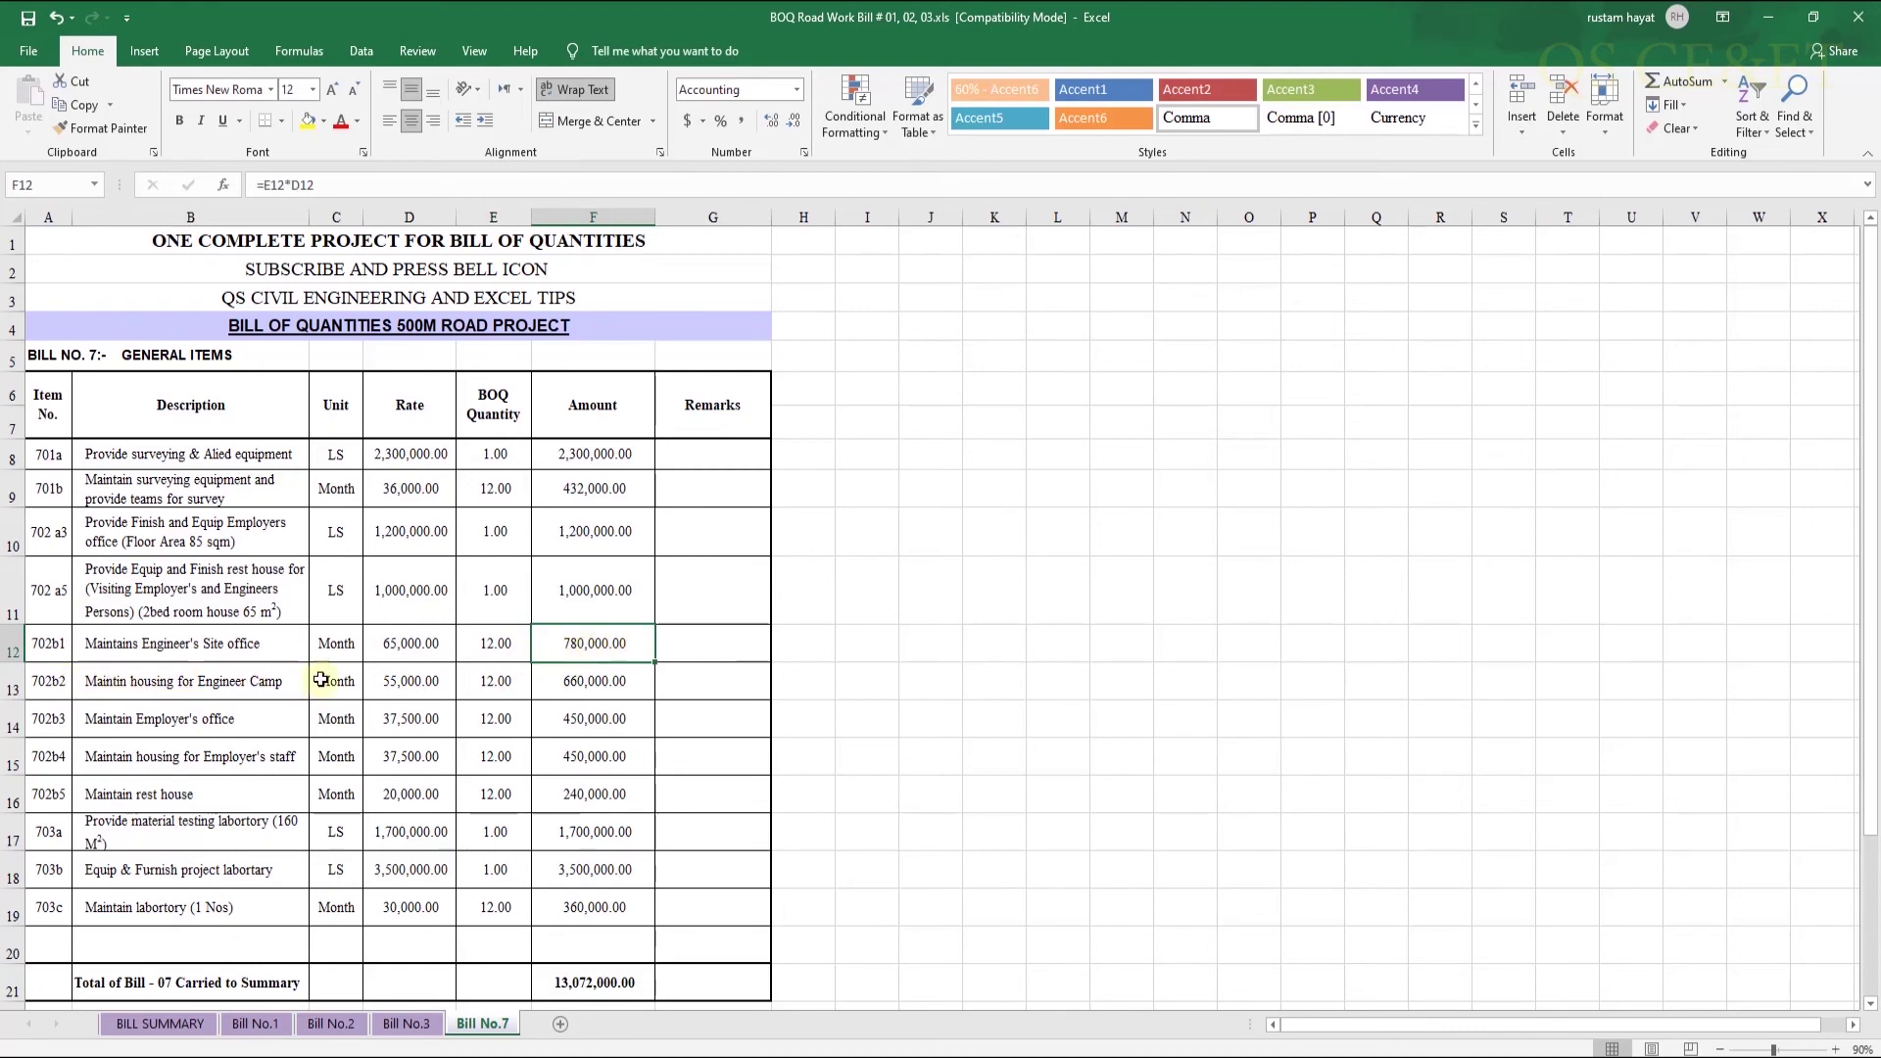
pyautogui.click(490, 679)
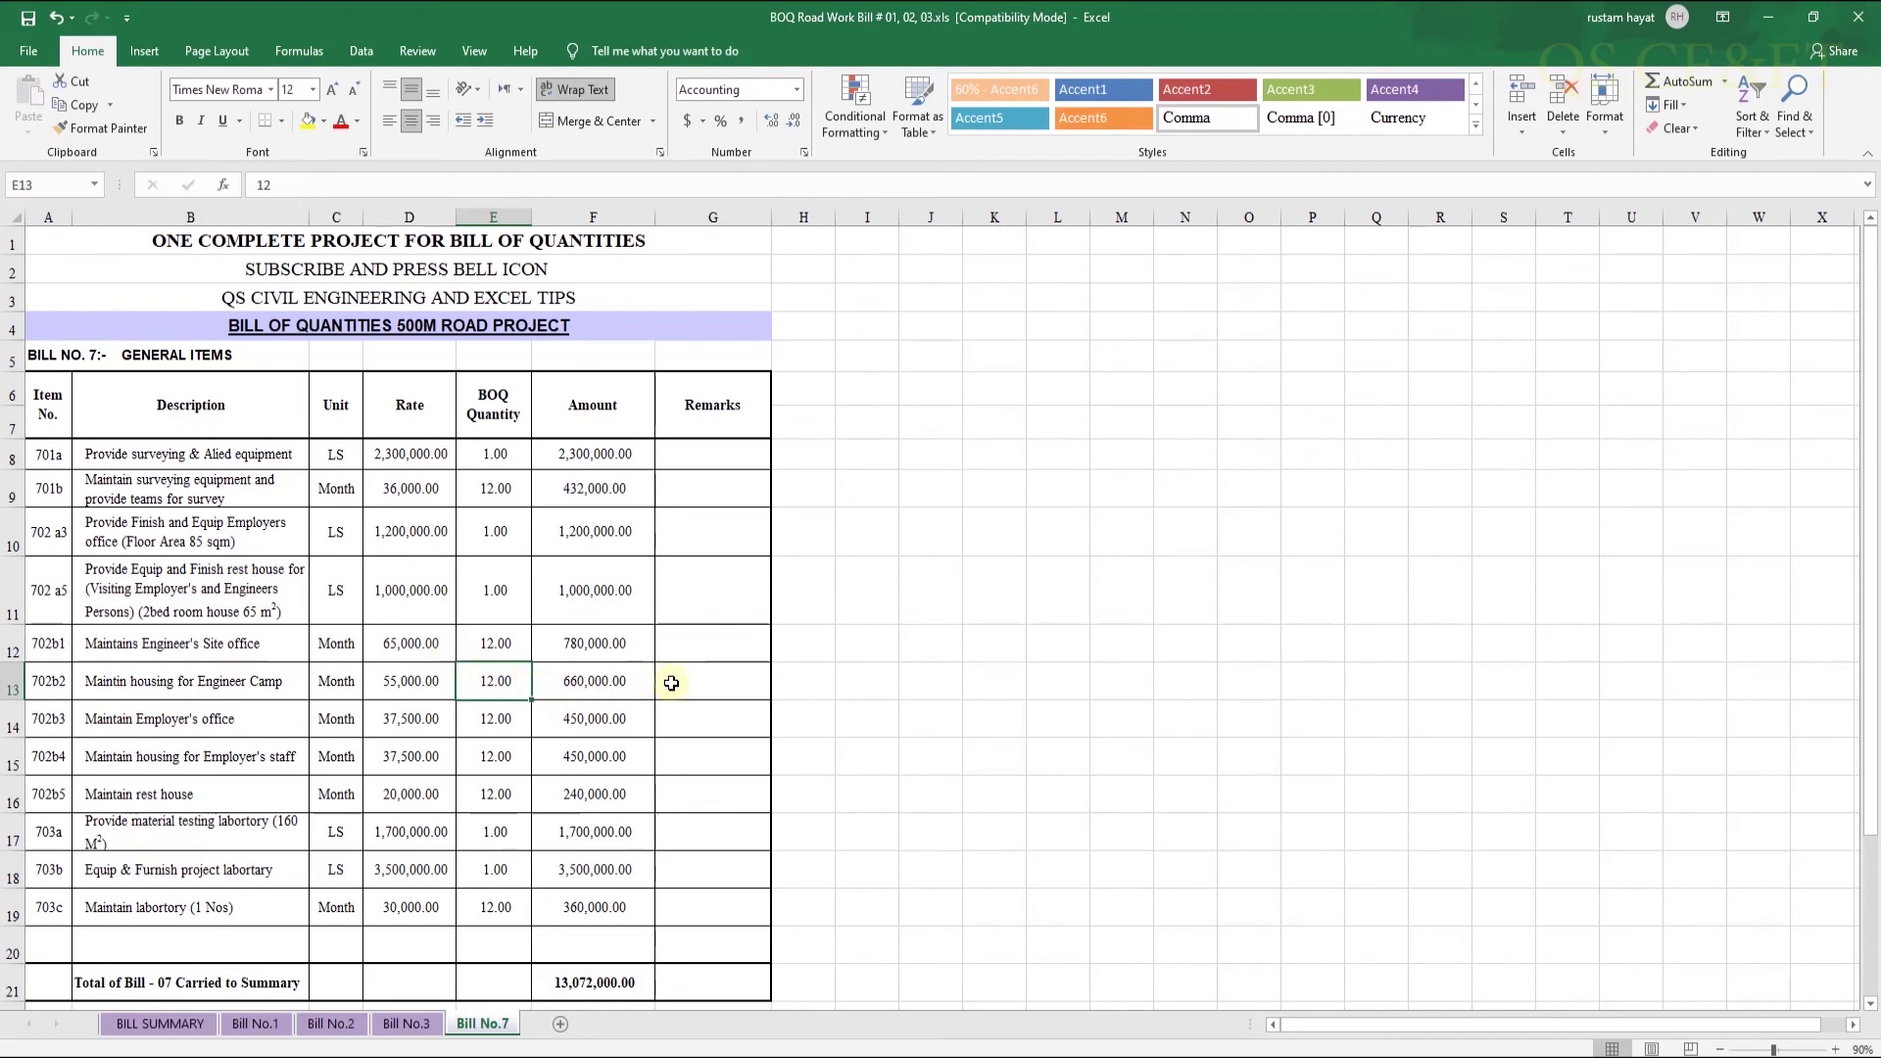
pyautogui.click(122, 722)
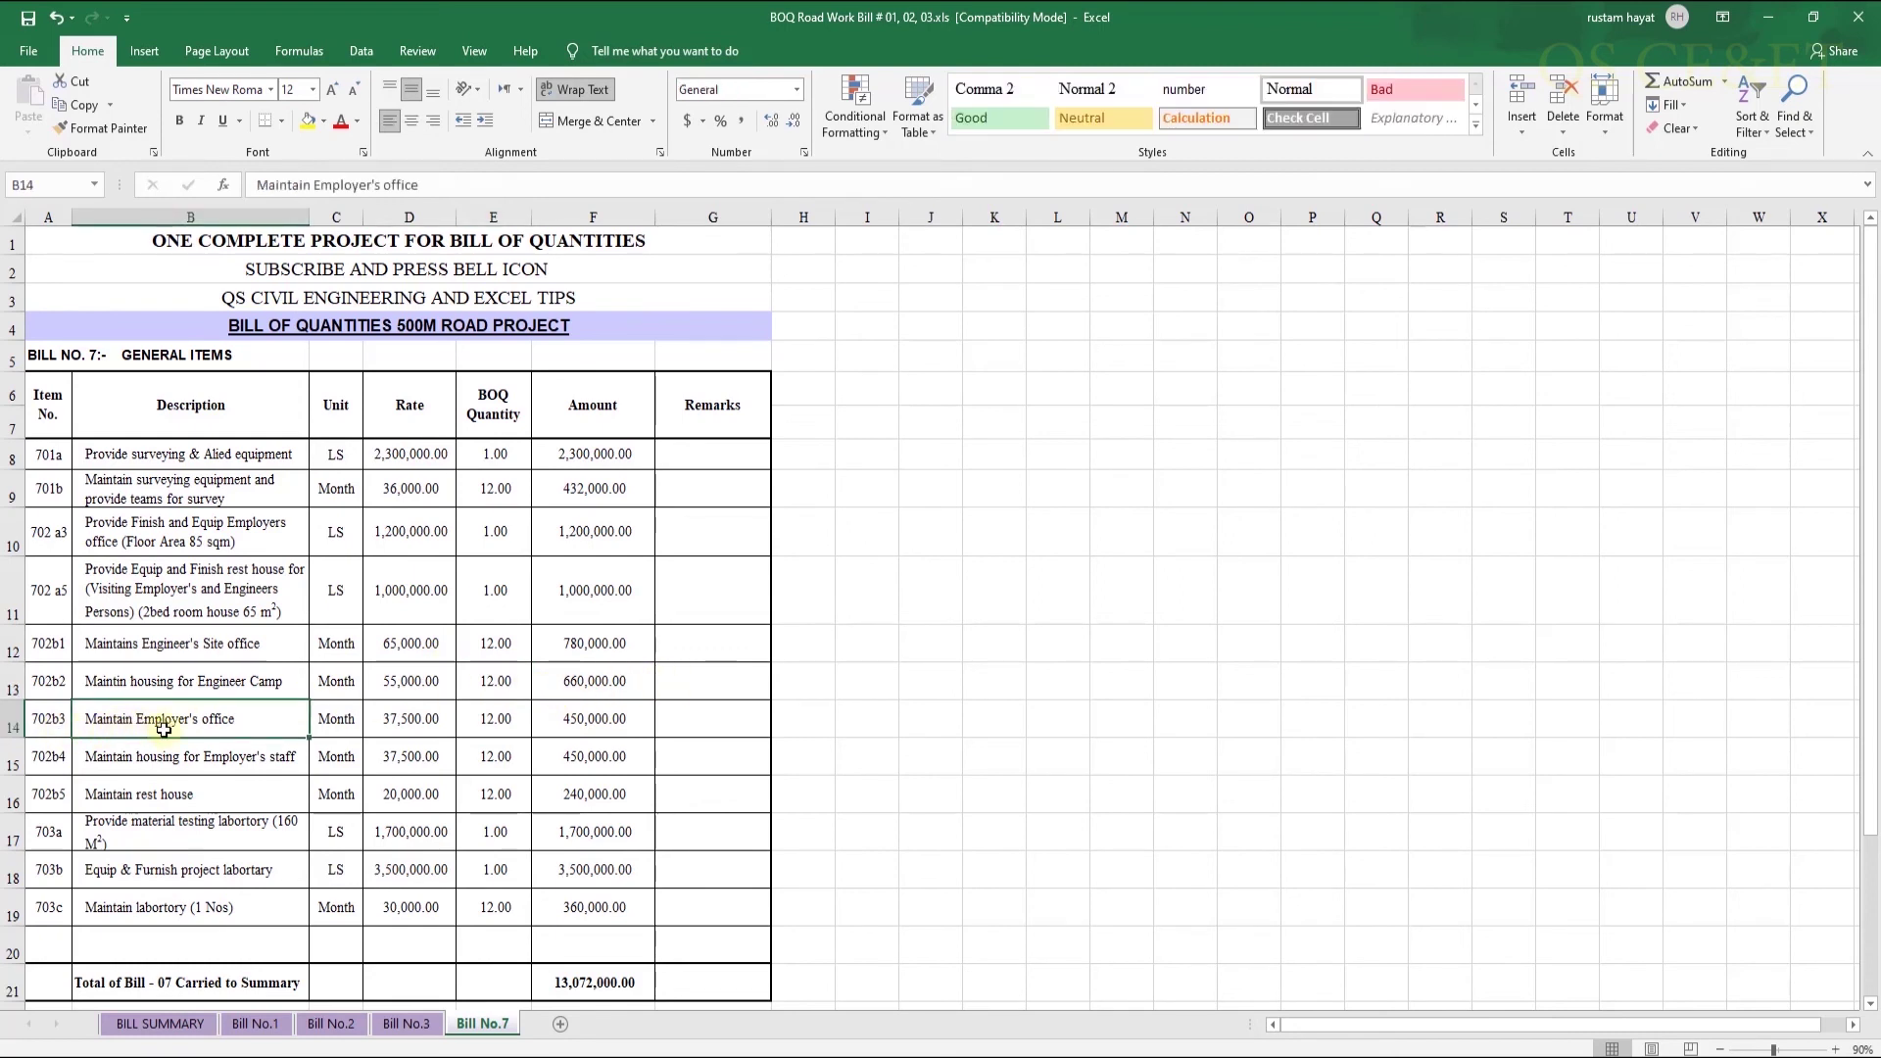
pyautogui.click(478, 724)
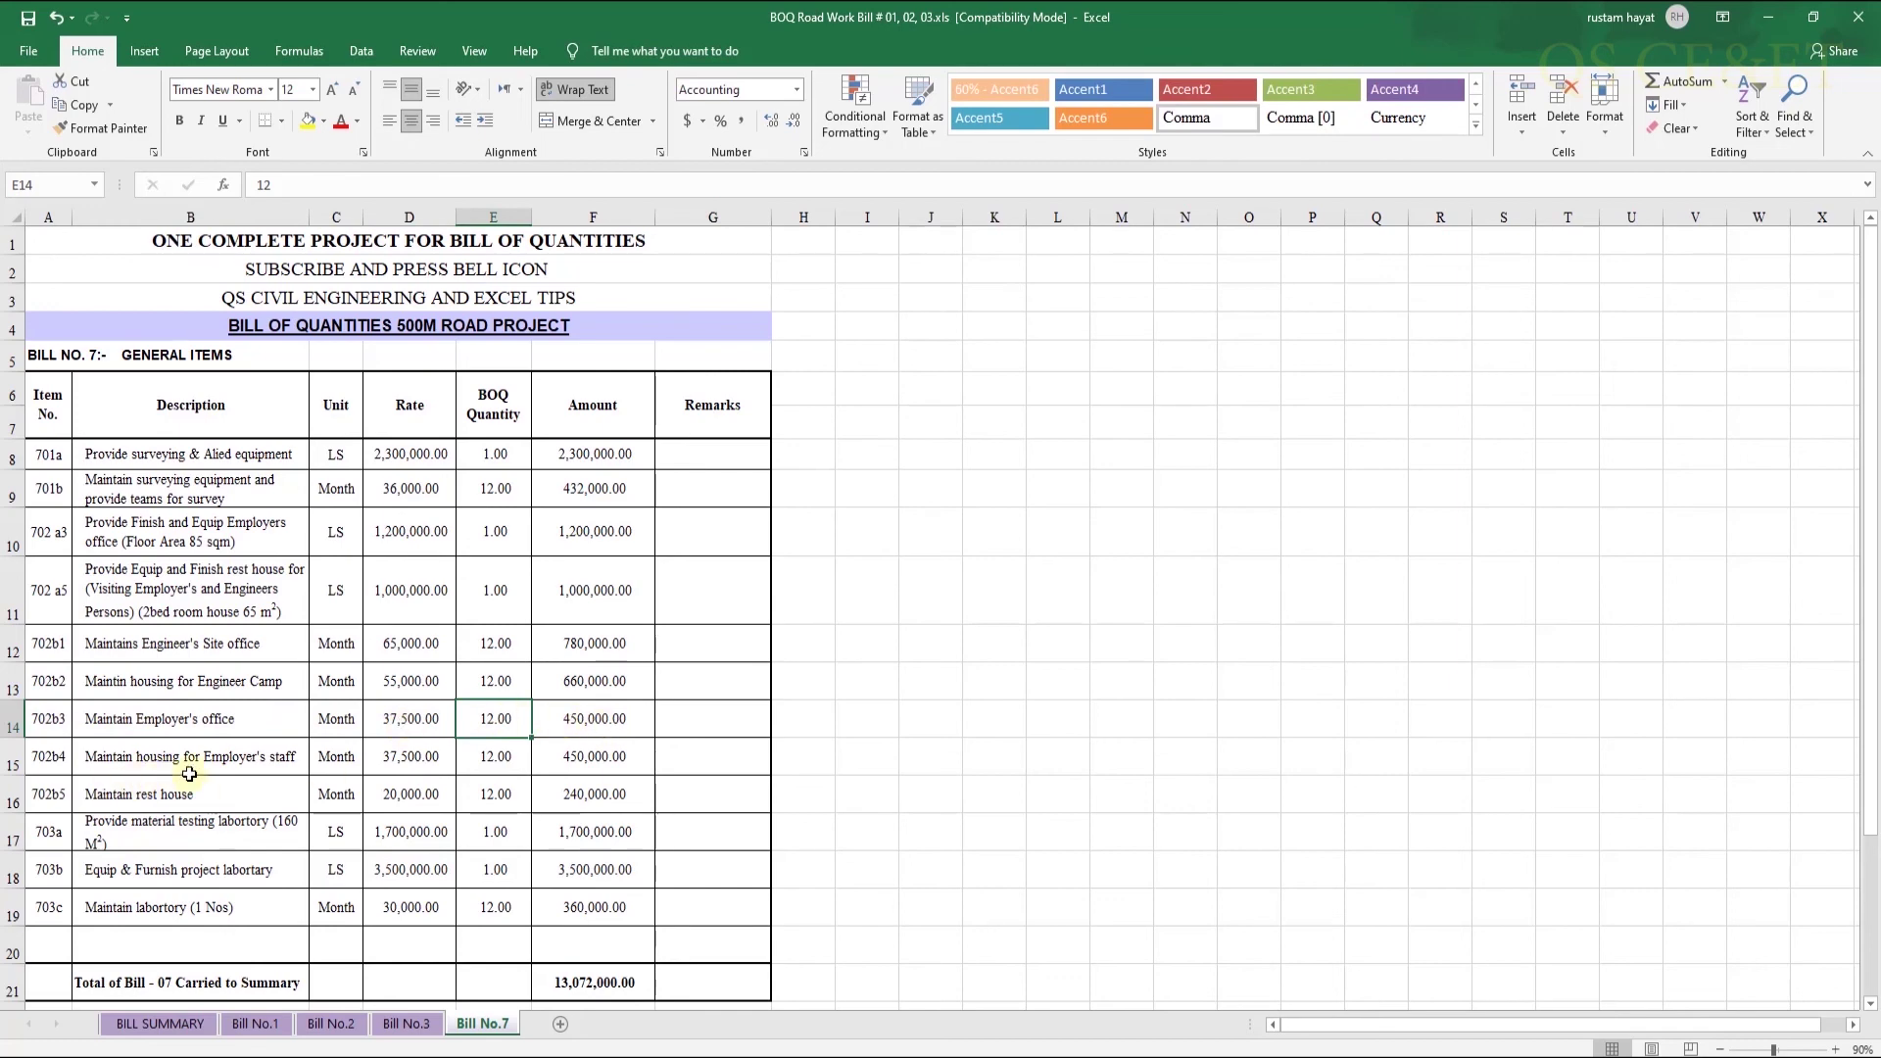
pyautogui.click(508, 755)
pyautogui.click(592, 760)
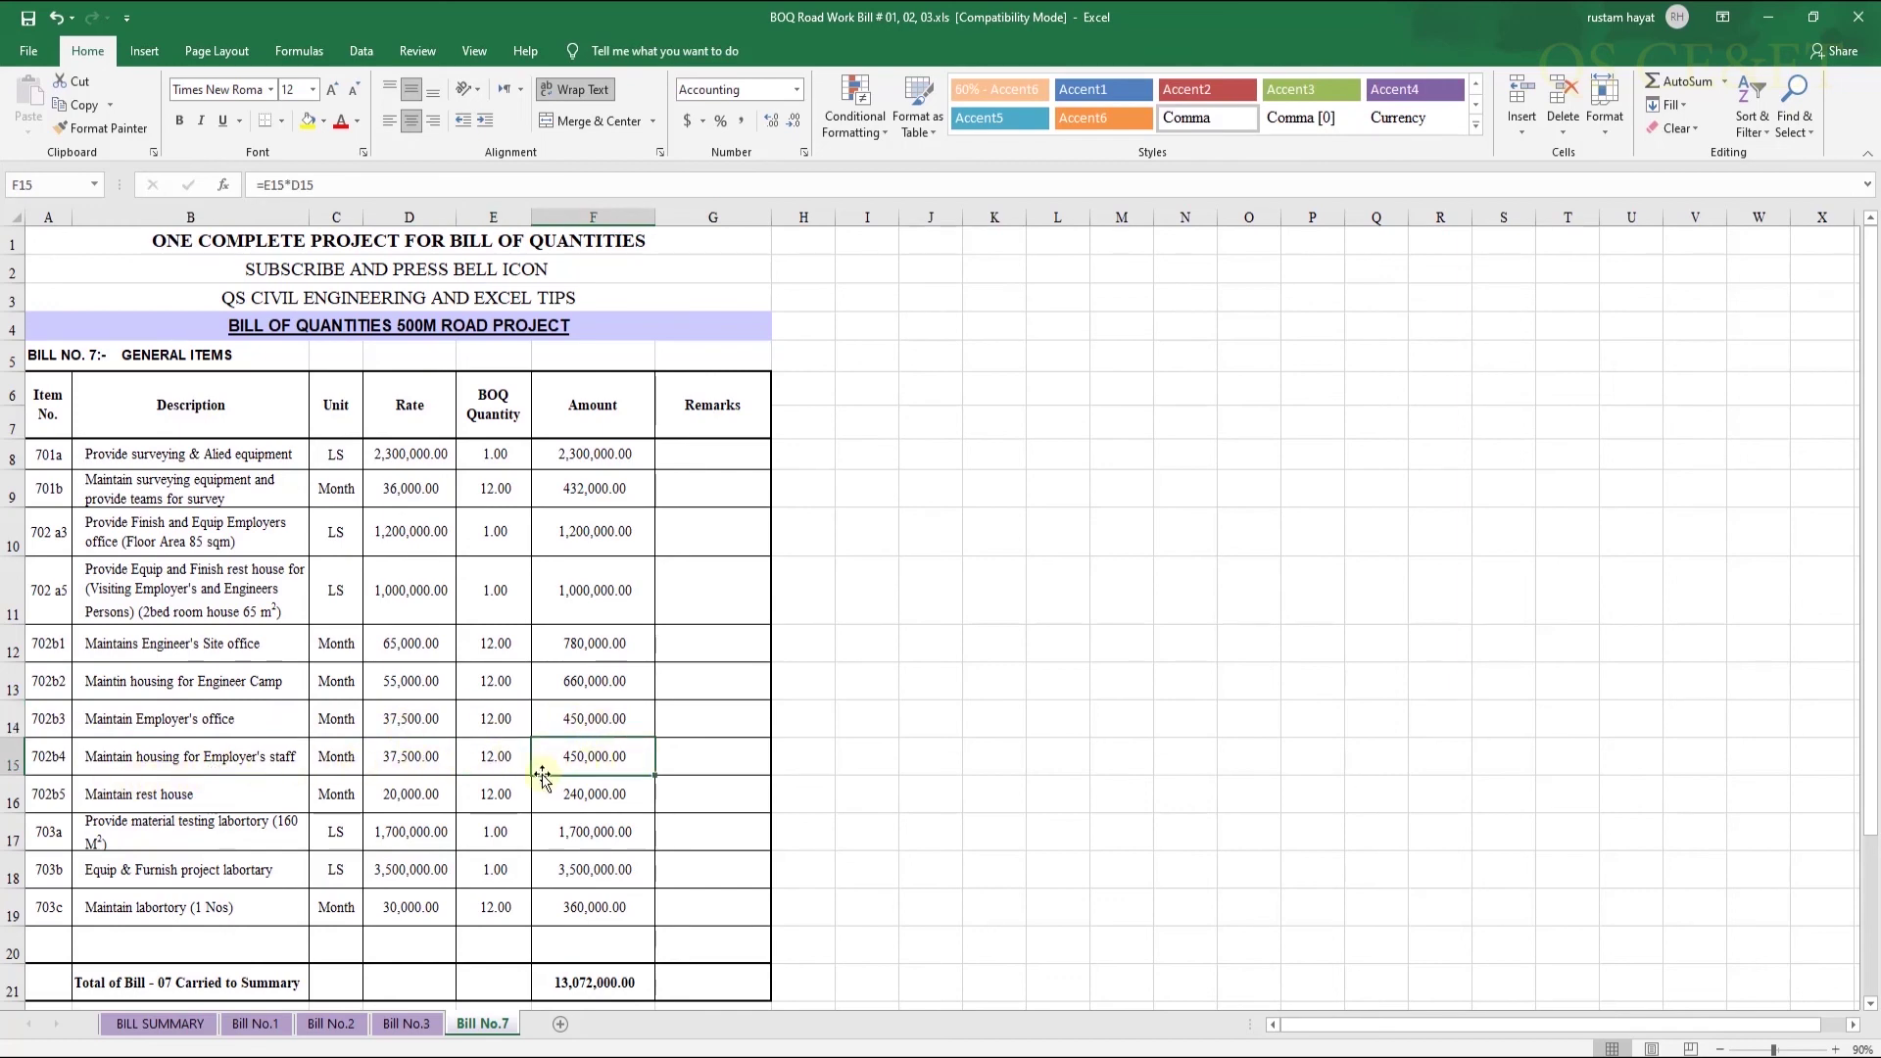
pyautogui.scroll(-2, 554, 722)
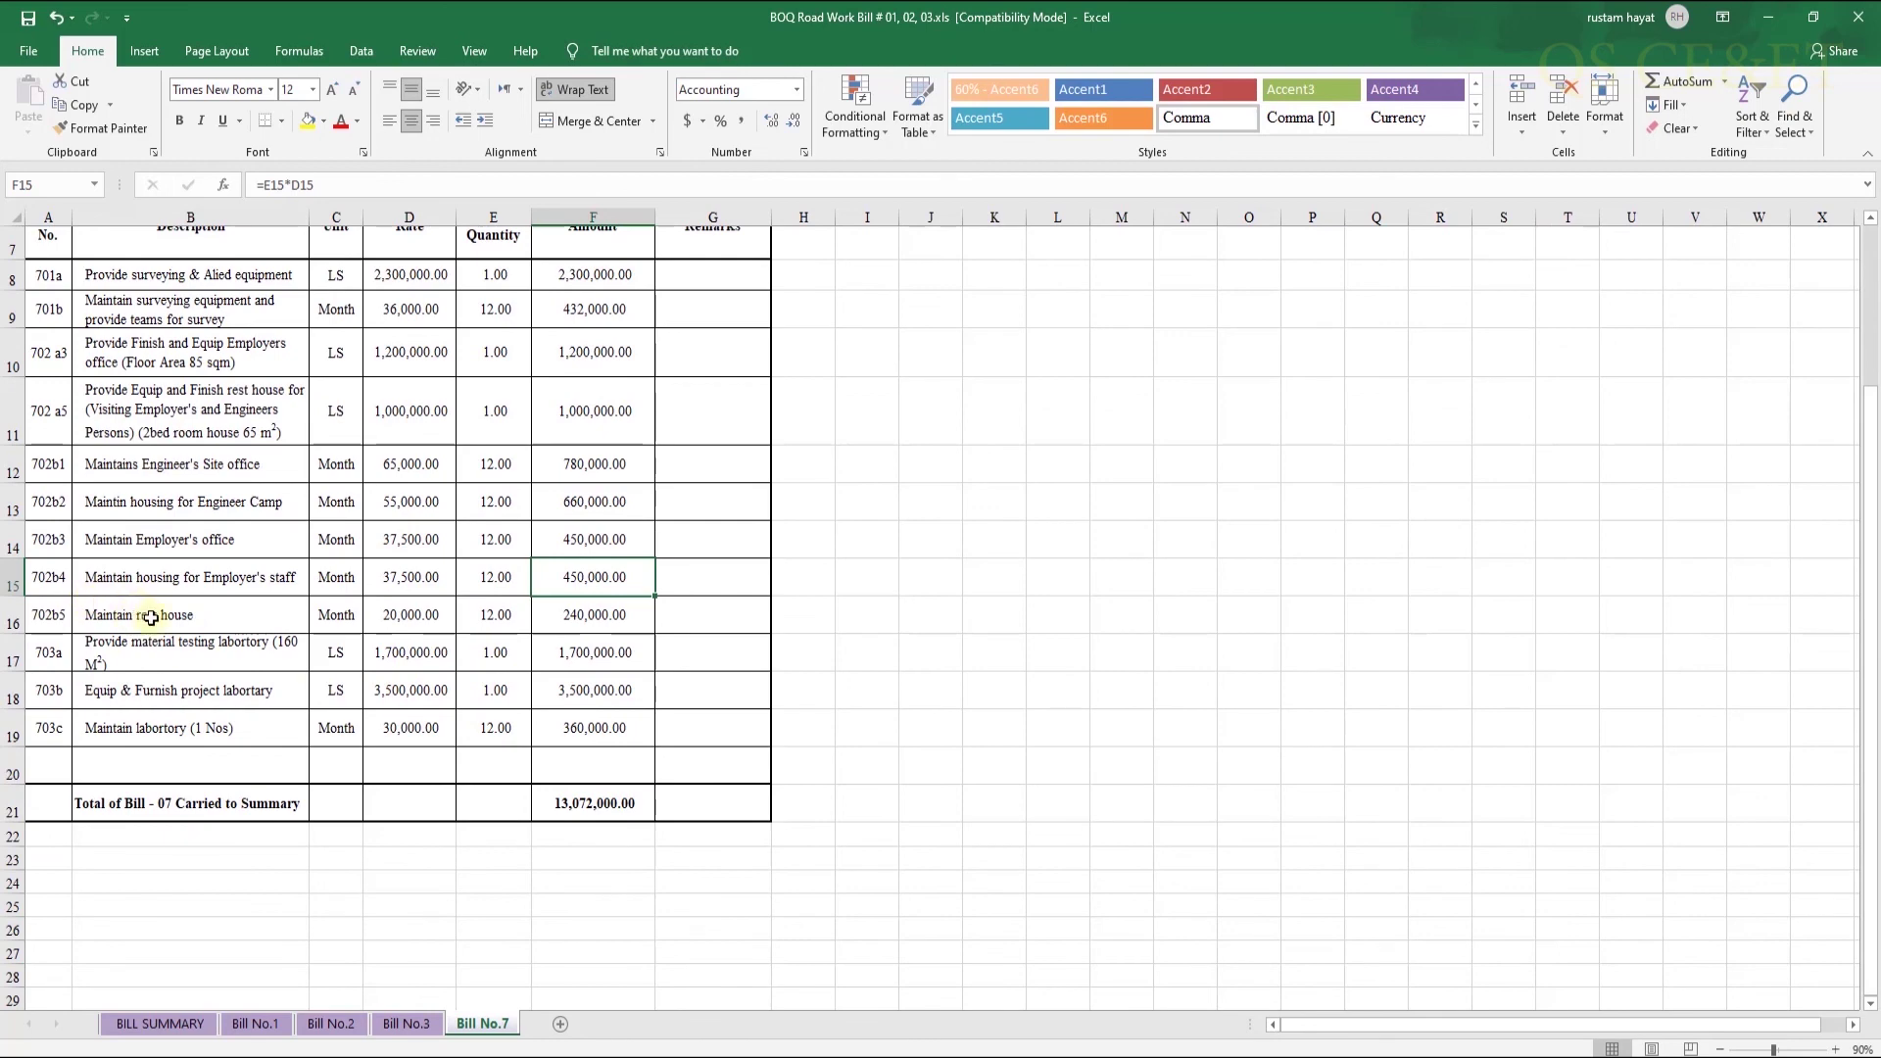
pyautogui.click(504, 616)
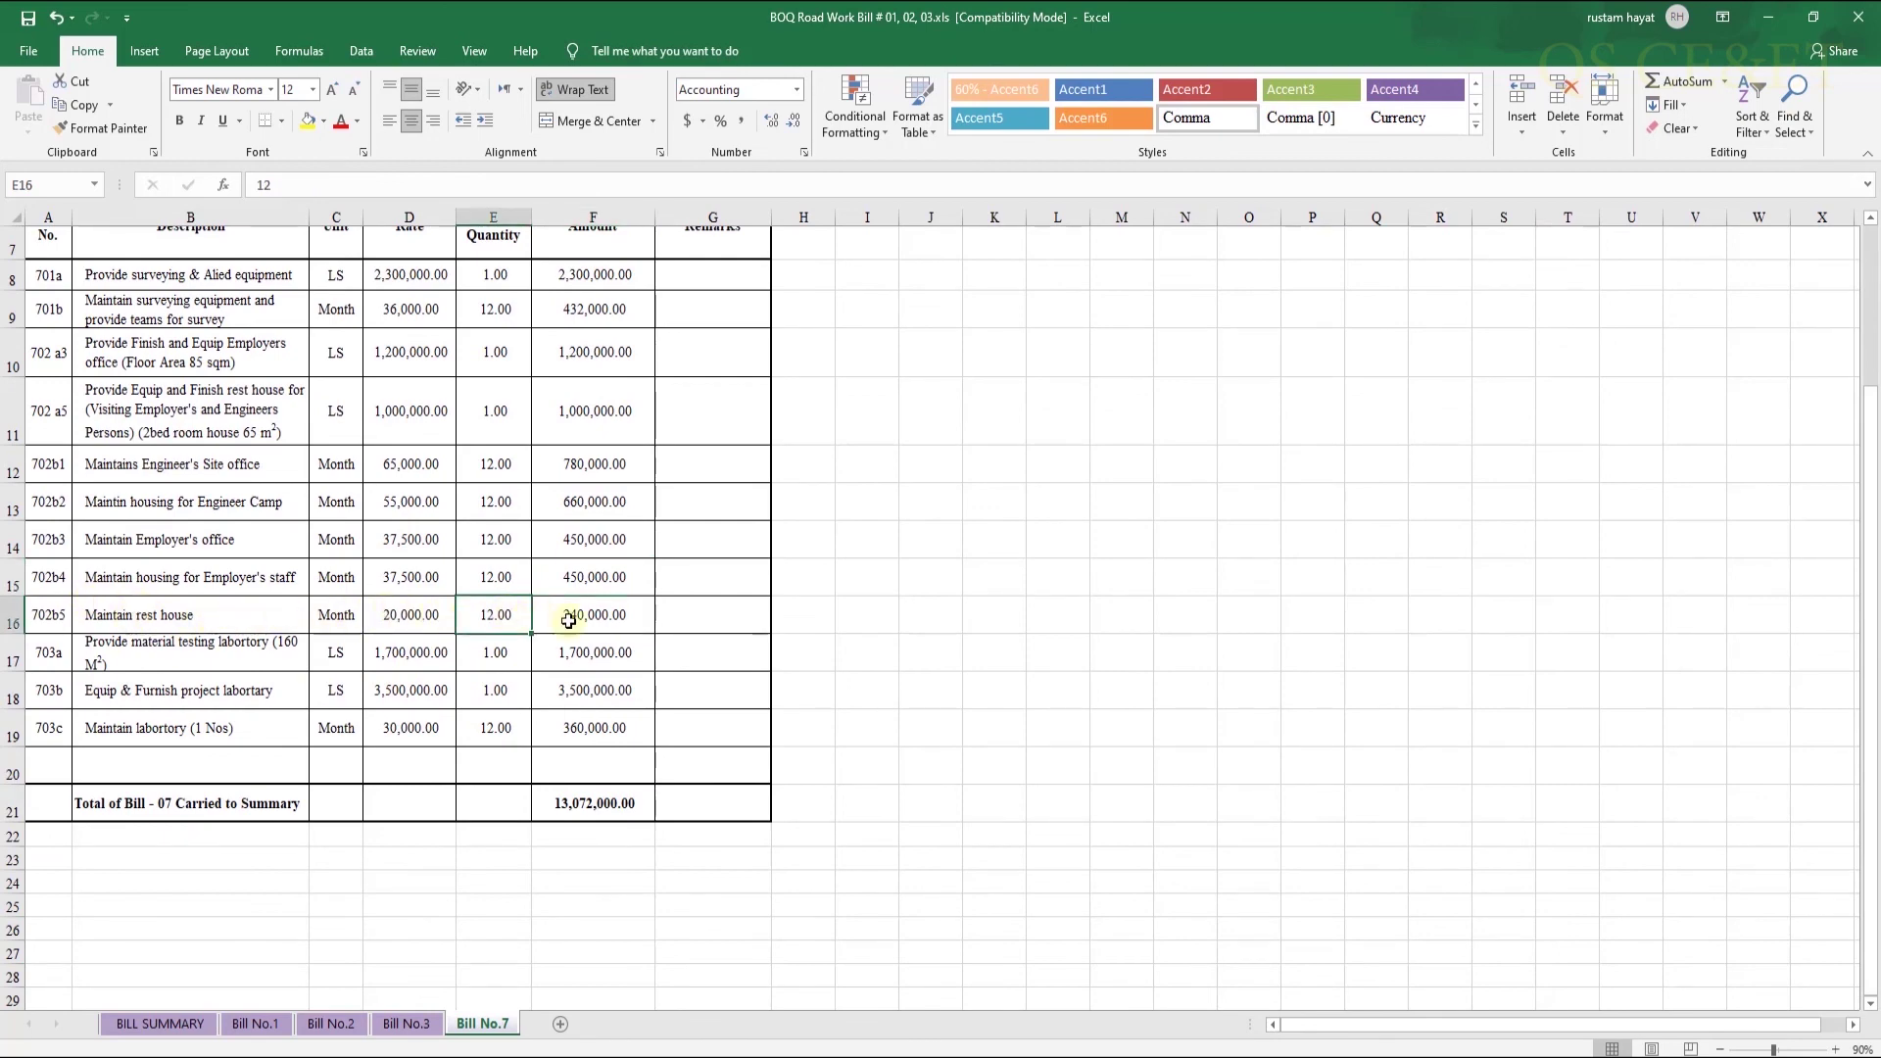
pyautogui.click(627, 616)
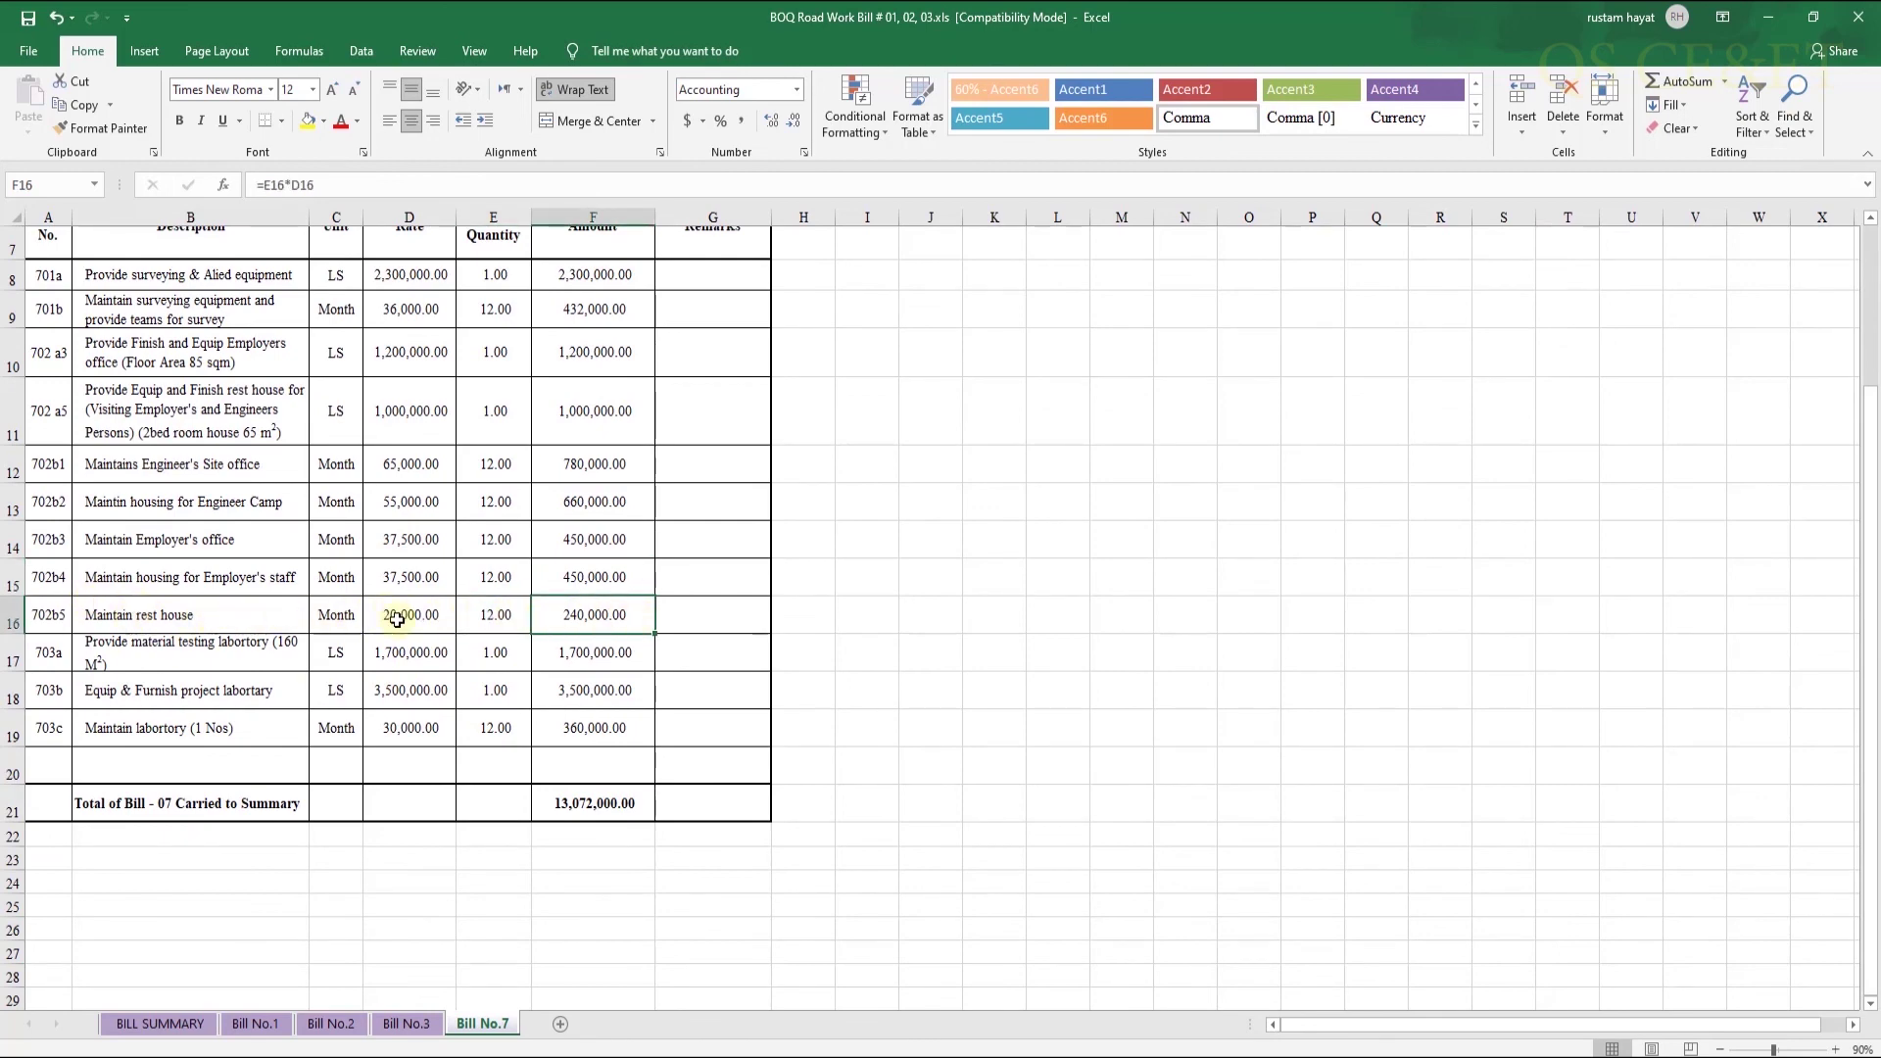
# Review the quantities and amount formulas of laboratory items 703a, 703b and 703c on the Bill No.7 sheet
pyautogui.click(113, 653)
pyautogui.click(495, 653)
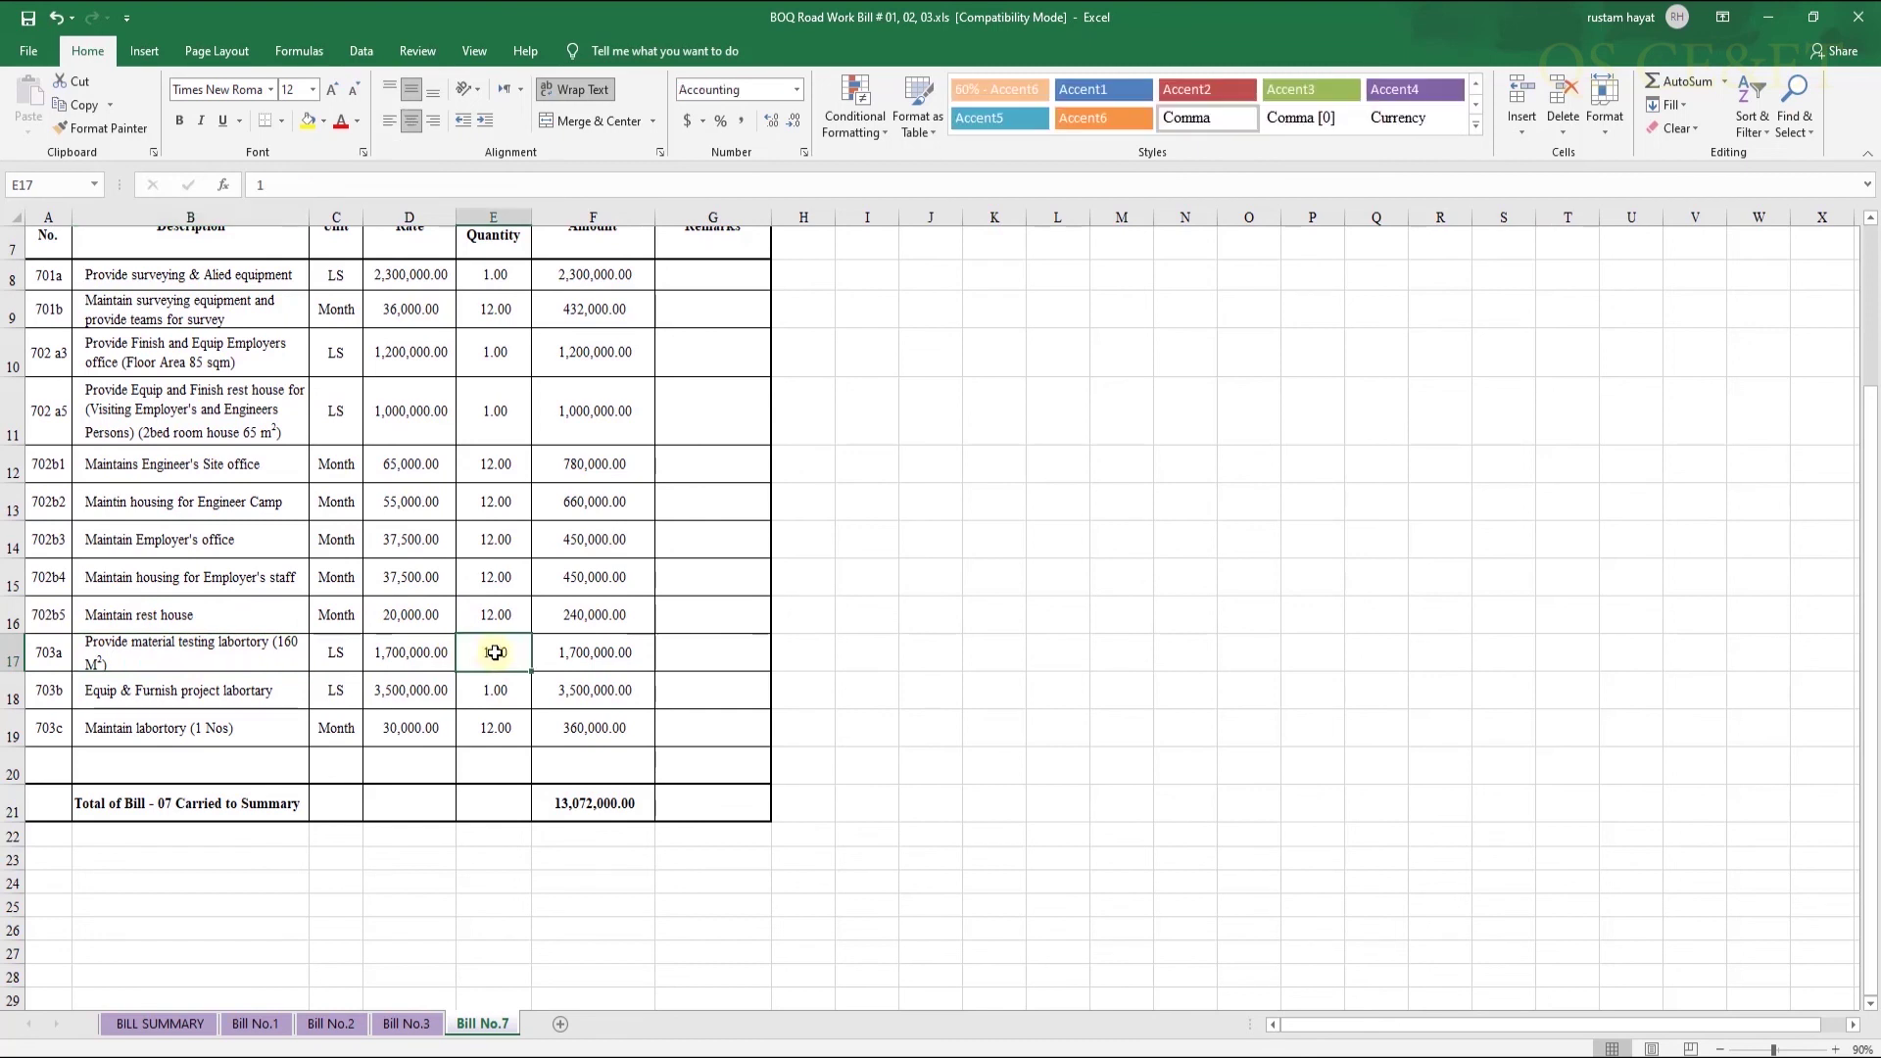
pyautogui.click(637, 657)
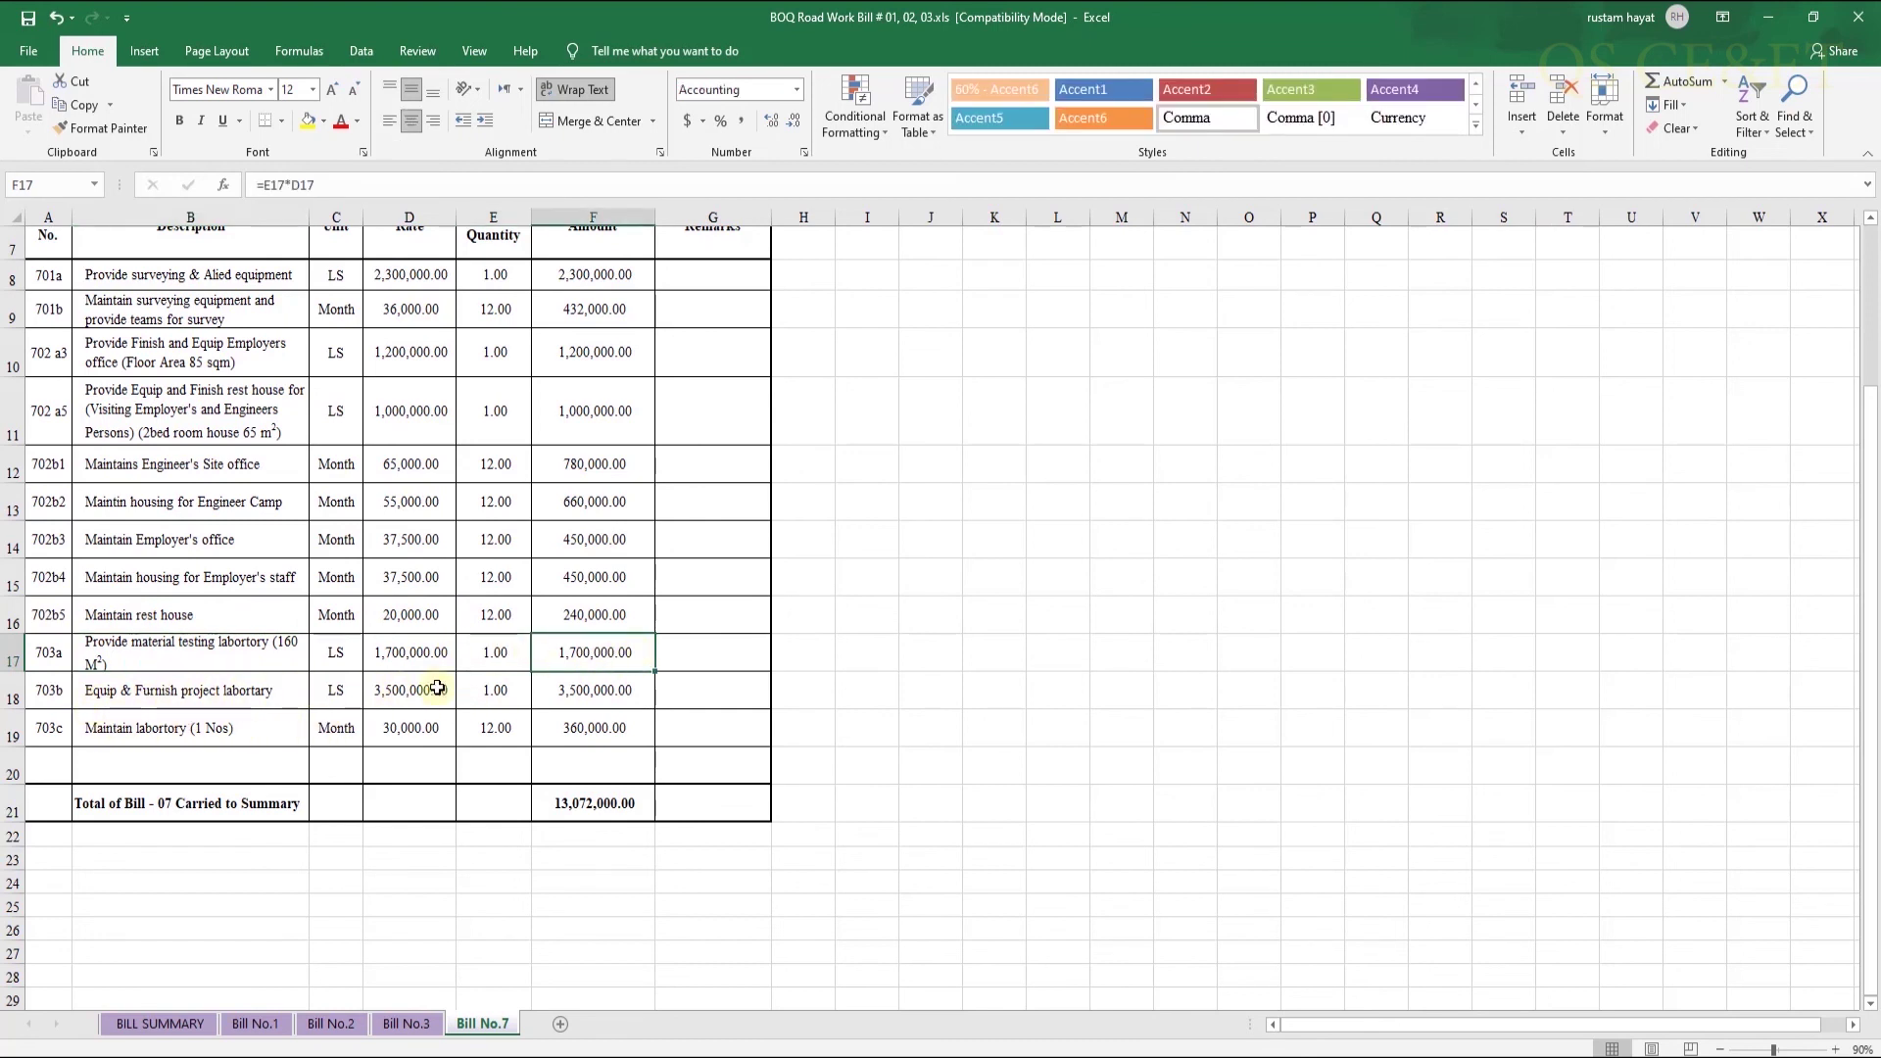
pyautogui.click(491, 690)
pyautogui.click(588, 691)
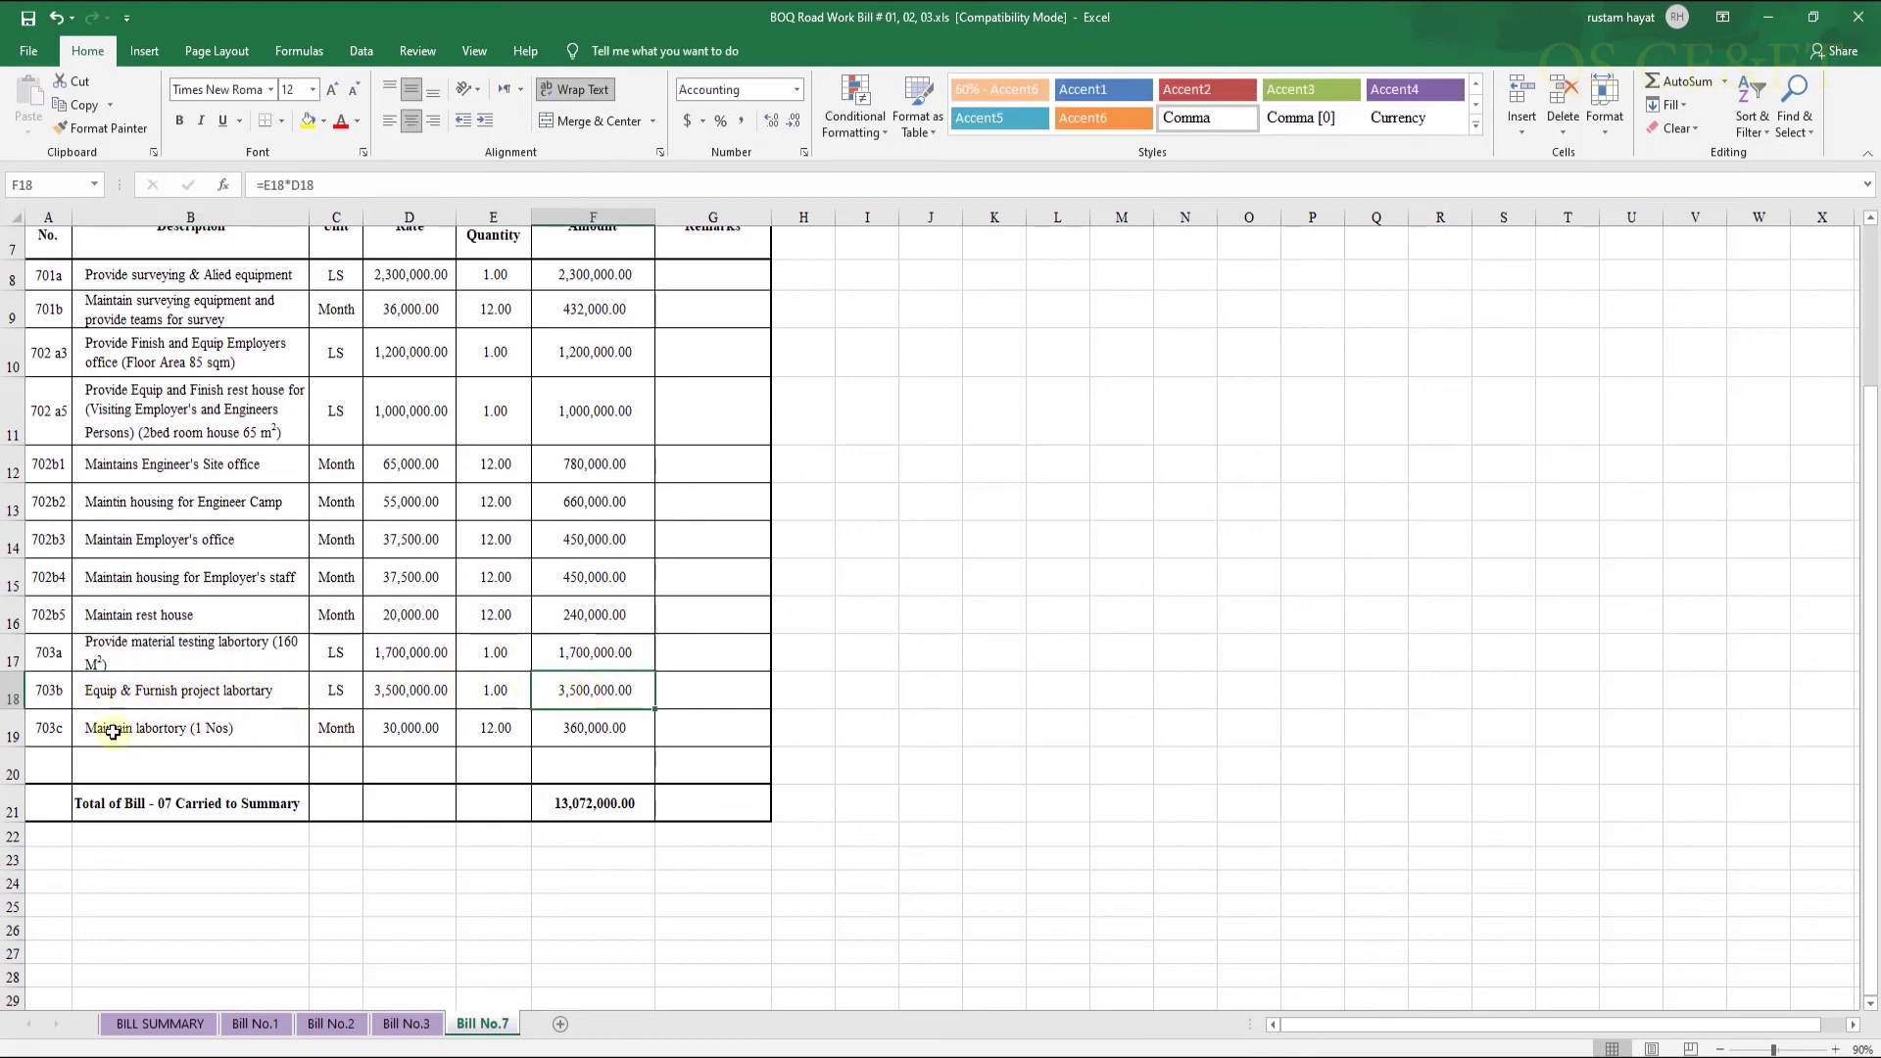
pyautogui.click(149, 731)
pyautogui.click(495, 725)
pyautogui.click(588, 725)
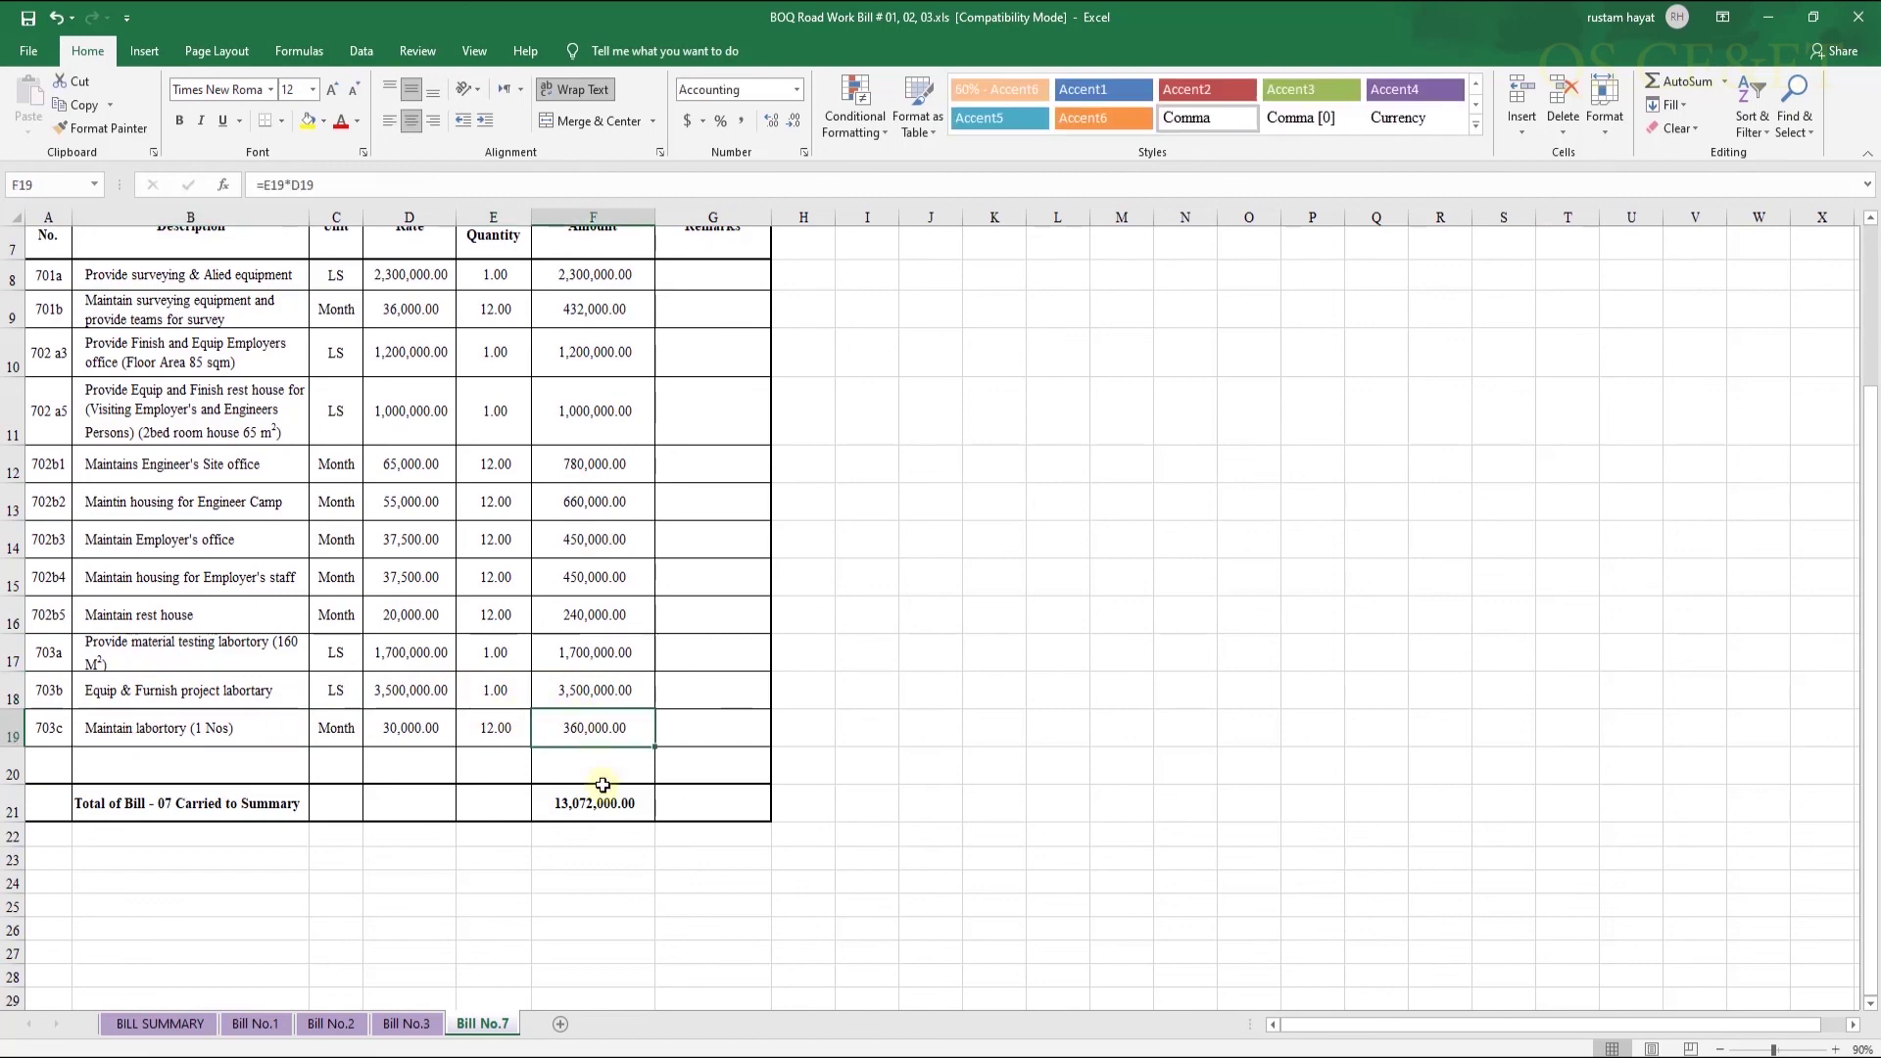
# Inspect the cell range summed by the Total of Bill - 07 formula in F21, leaving the formula as it is
pyautogui.click(592, 803)
pyautogui.doubleClick(593, 804)
pyautogui.scroll(2, 586, 745)
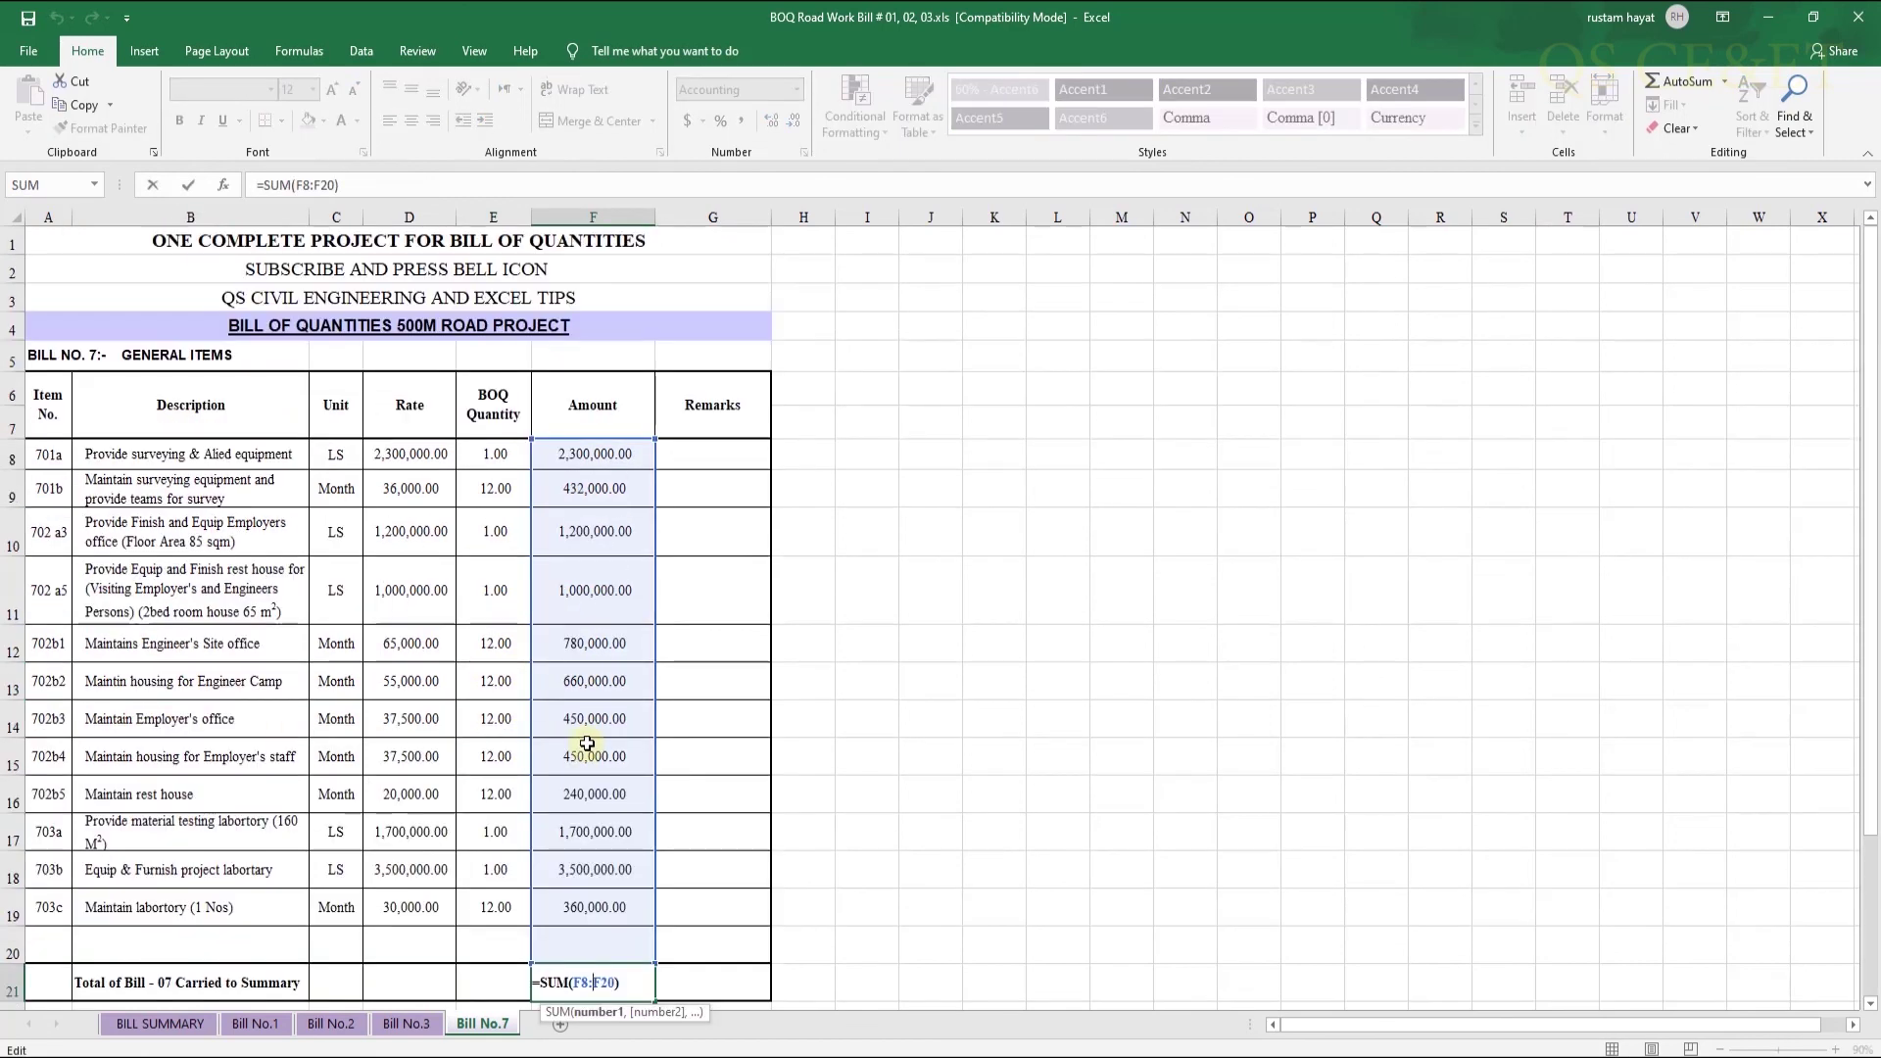
pyautogui.press('Return')
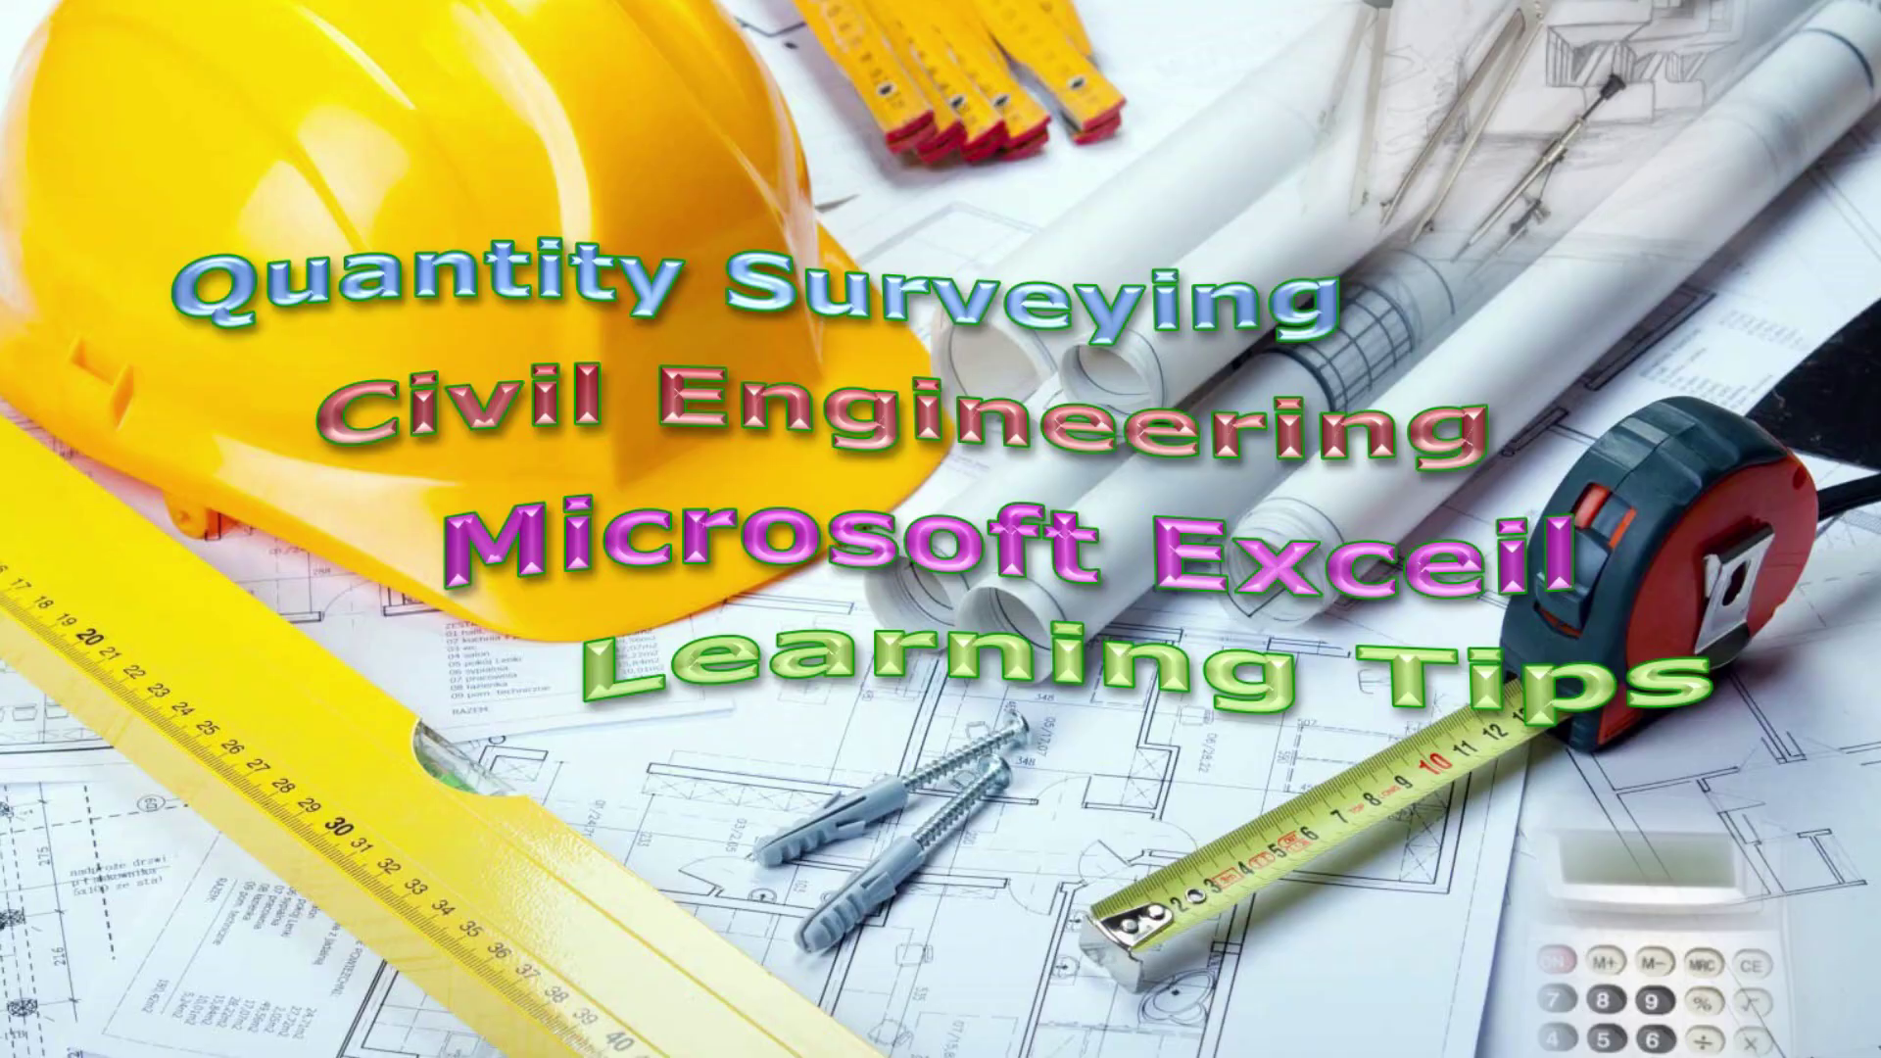